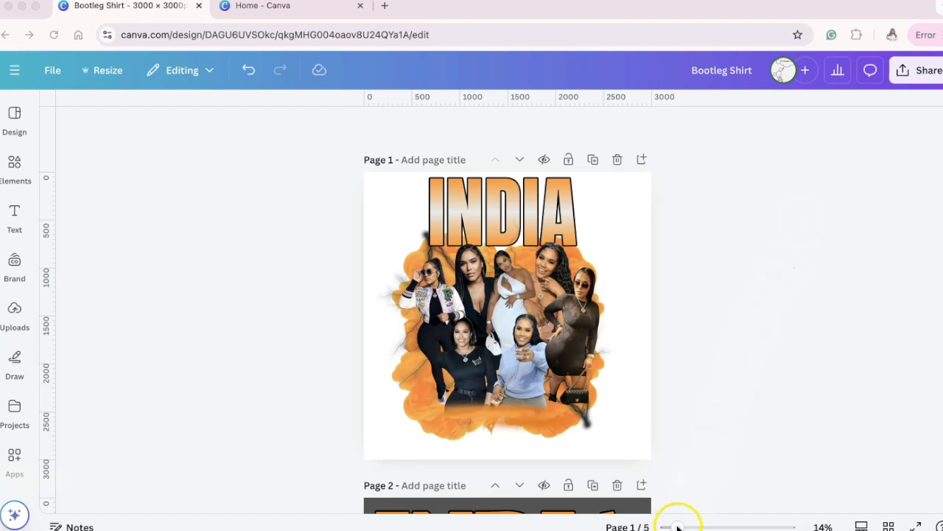
Review the five INDIA shirt design variations on pages 1 to 5, comparing their lettering, backgrounds and photo arrangements.
left_click_drag(691, 526, 688, 525)
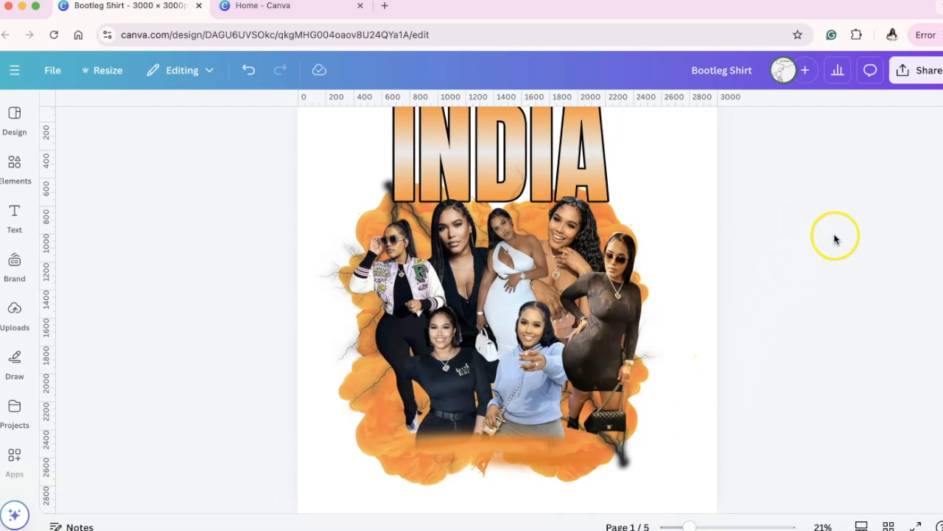
scroll(816, 263, "up", 1)
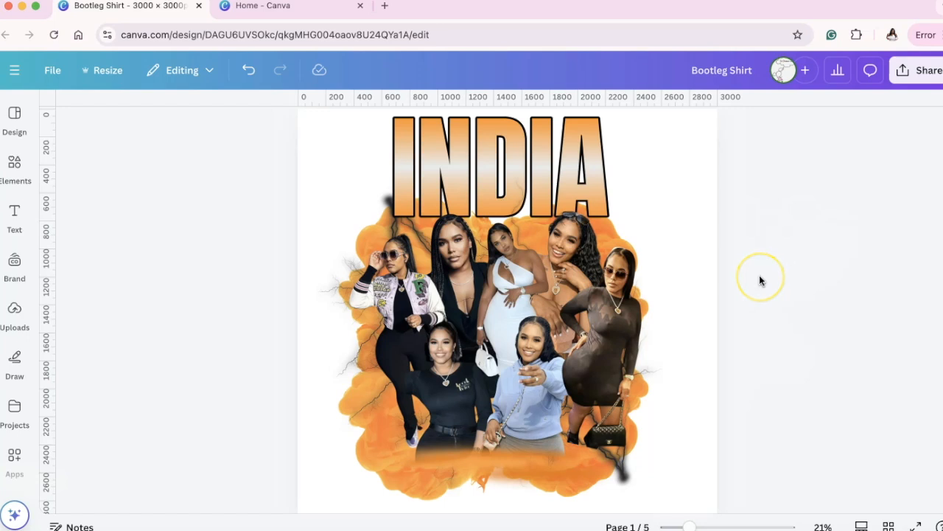
scroll(761, 280, "down", 10)
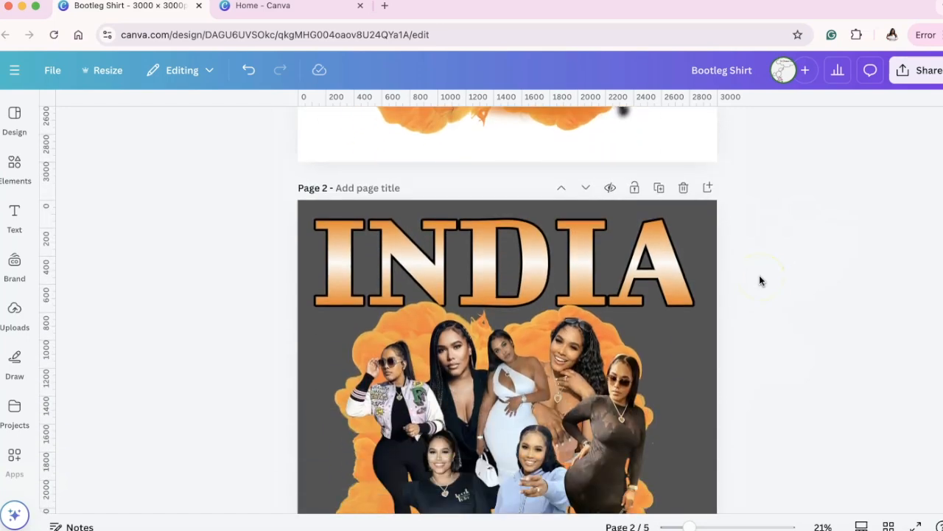
scroll(761, 280, "down", 1)
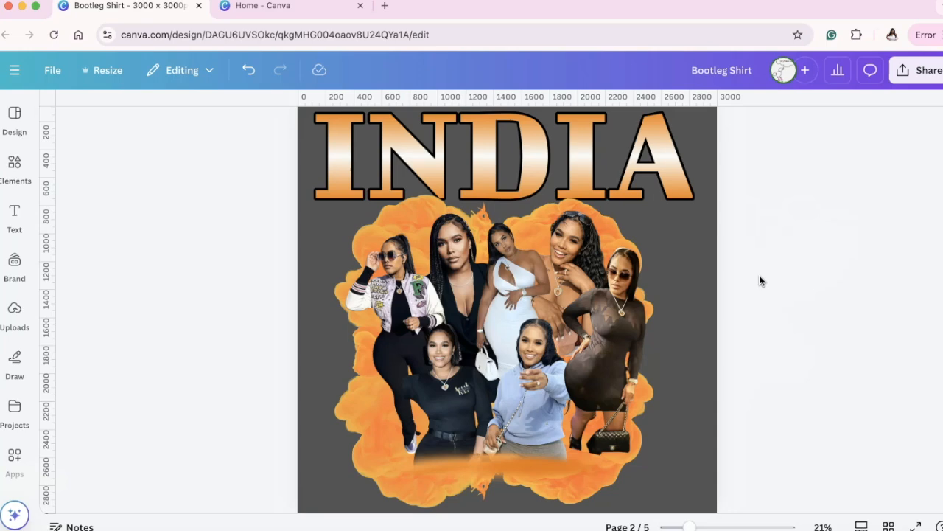
scroll(761, 280, "down", 10)
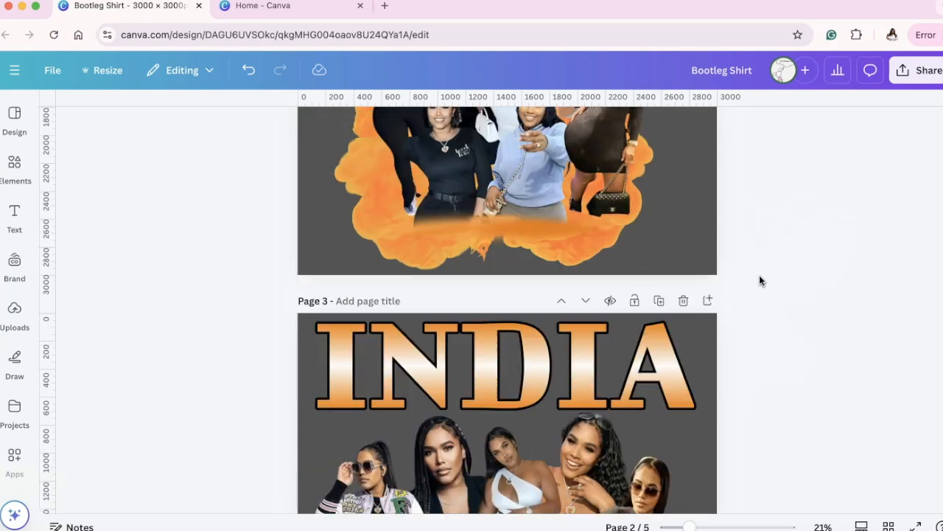
scroll(760, 281, "down", 1)
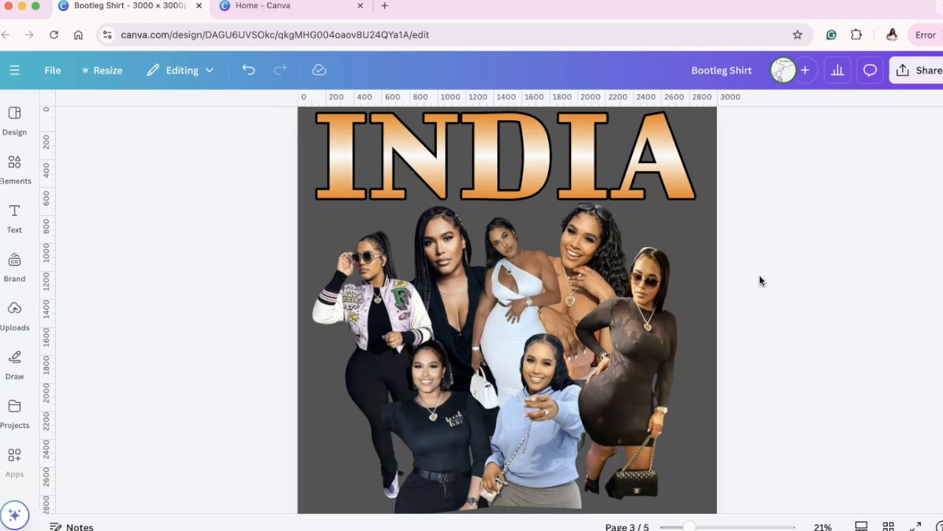
scroll(761, 280, "down", 10)
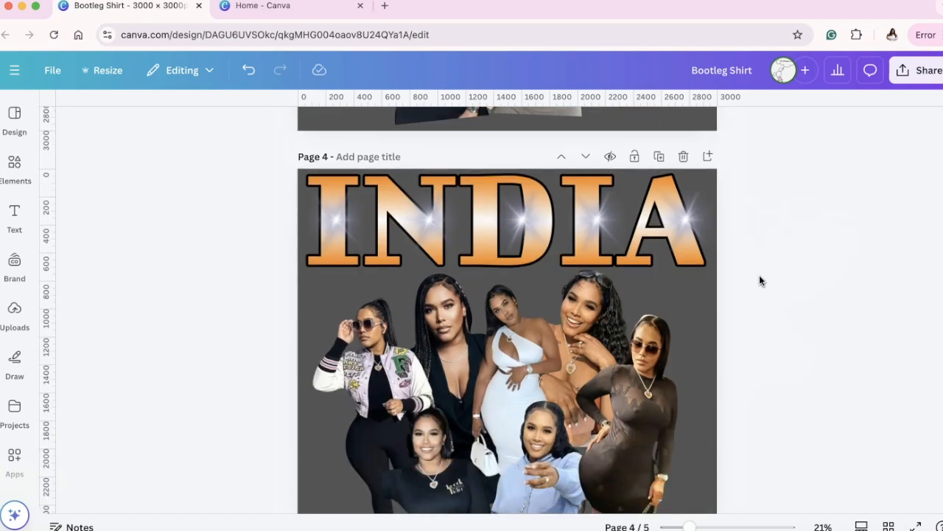
scroll(761, 280, "down", 1)
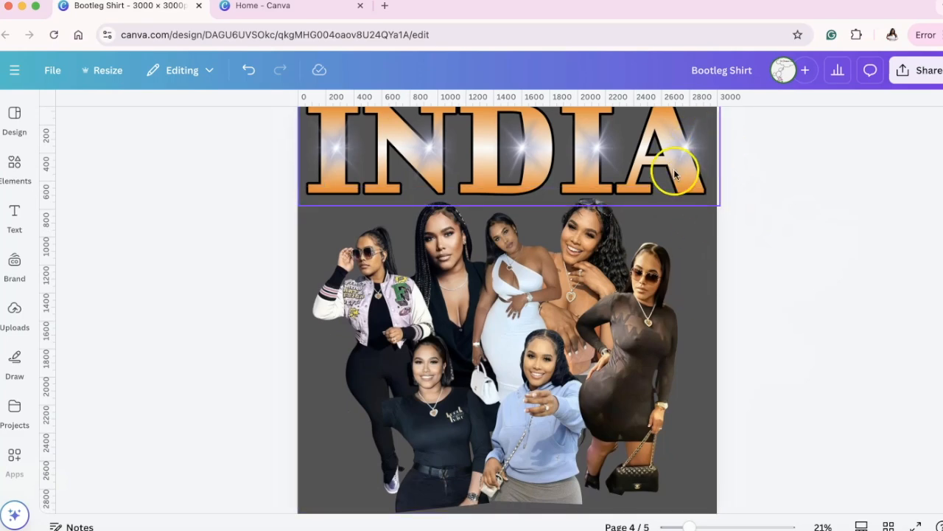
scroll(706, 261, "down", 5)
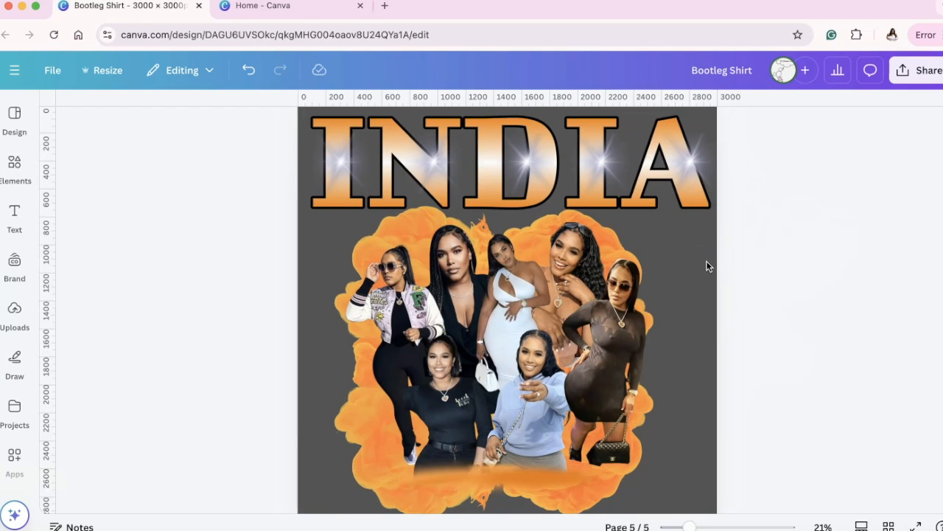
left_click(755, 281)
scroll(754, 283, "up", 5)
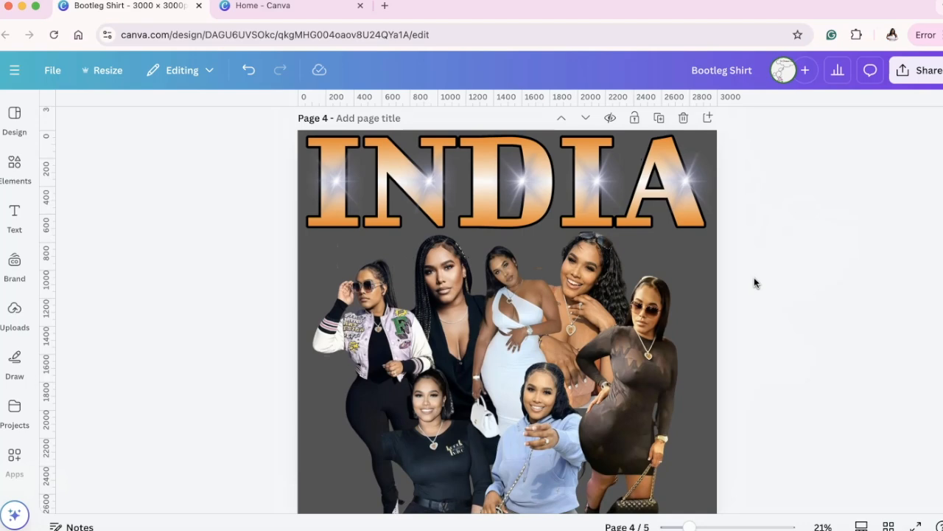
scroll(754, 282, "down", 1)
scroll(754, 283, "up", 6)
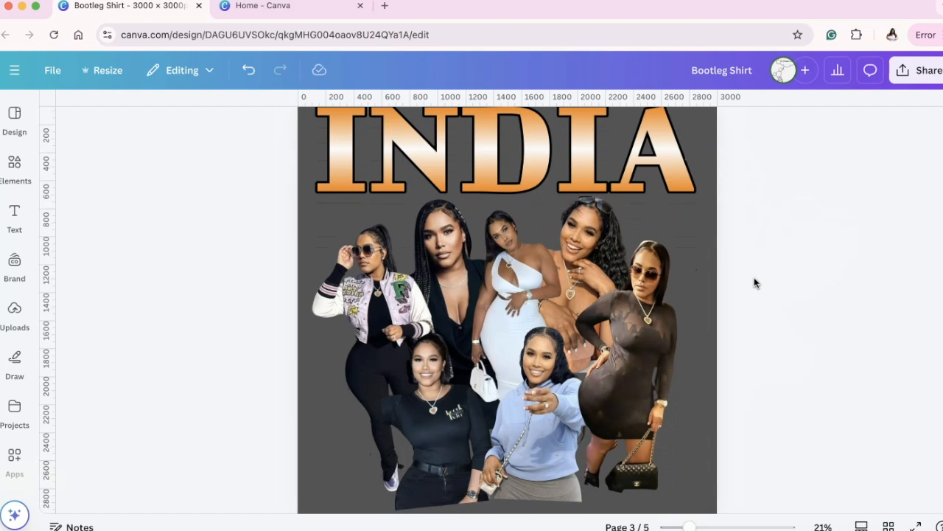
scroll(754, 282, "up", 6)
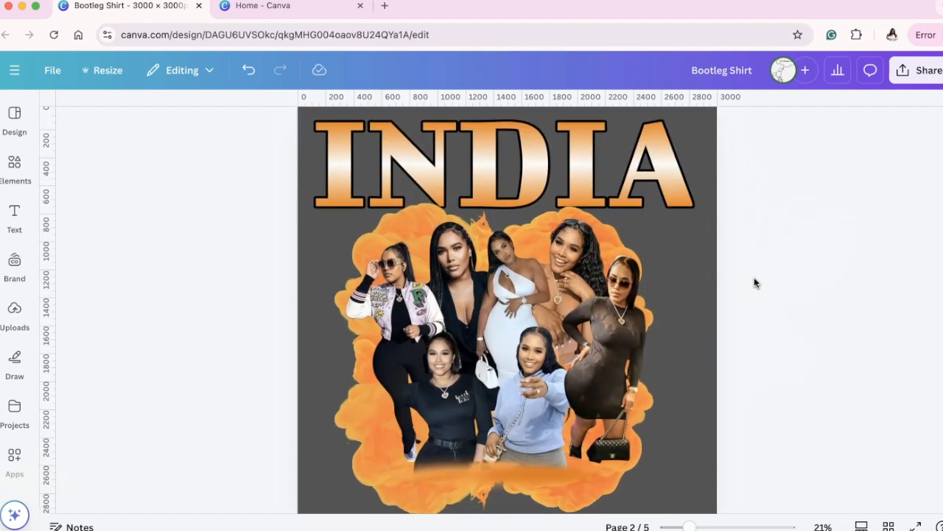
scroll(753, 283, "up", 1)
scroll(754, 283, "down", 1)
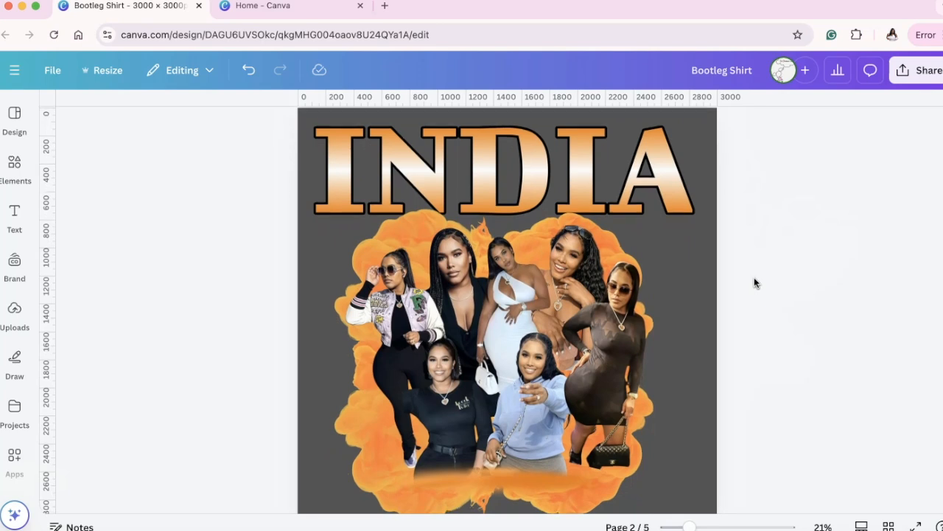
scroll(753, 282, "up", 10)
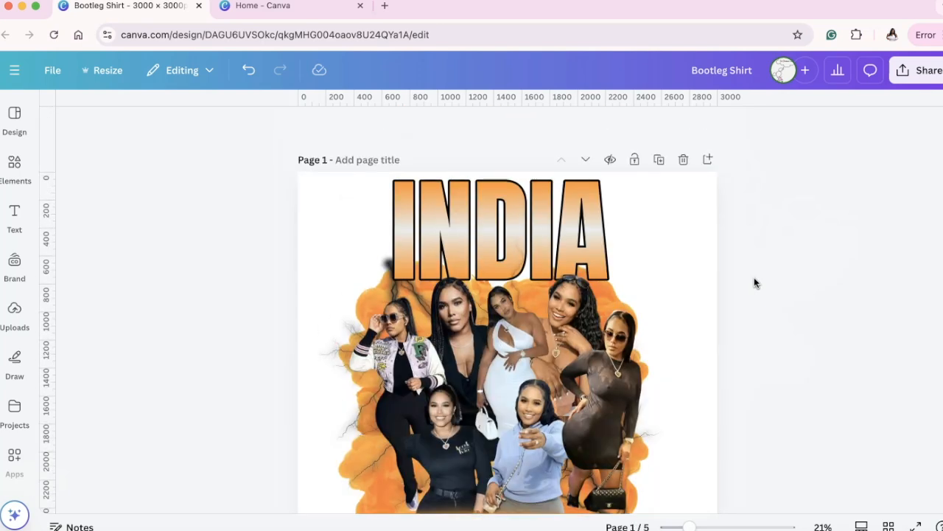
Move the black lightning graphic beside the INDIA title on page 1 slightly upward.
scroll(754, 283, "down", 1)
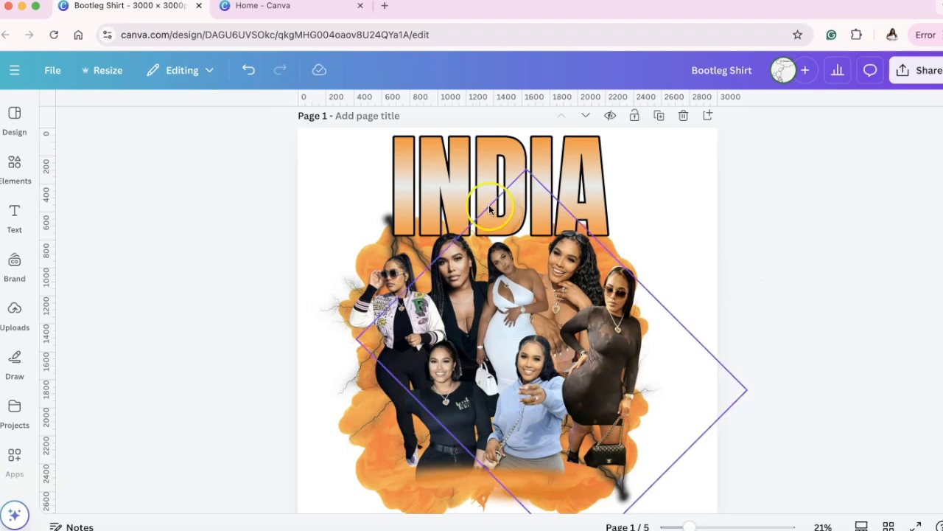
left_click(378, 230)
mouse_move(373, 225)
left_mouse_down()
mouse_move(303, 194)
mouse_move(318, 182)
mouse_move(344, 185)
mouse_move(382, 220)
mouse_move(377, 214)
left_mouse_up()
left_click(796, 232)
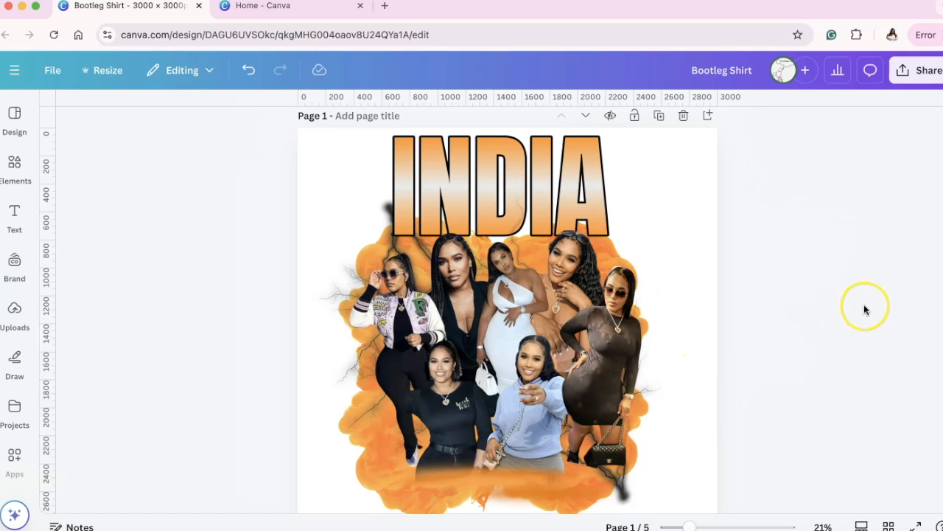
Compare the page 1 and page 2 shirt designs, examining the title fonts and the smoke and lightning behind the photos.
scroll(799, 342, "down", 5)
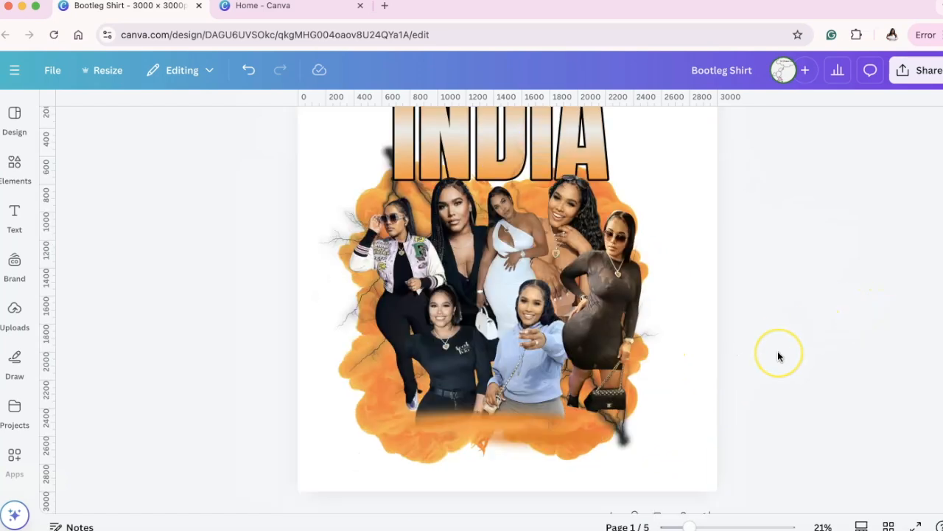
scroll(777, 351, "down", 2)
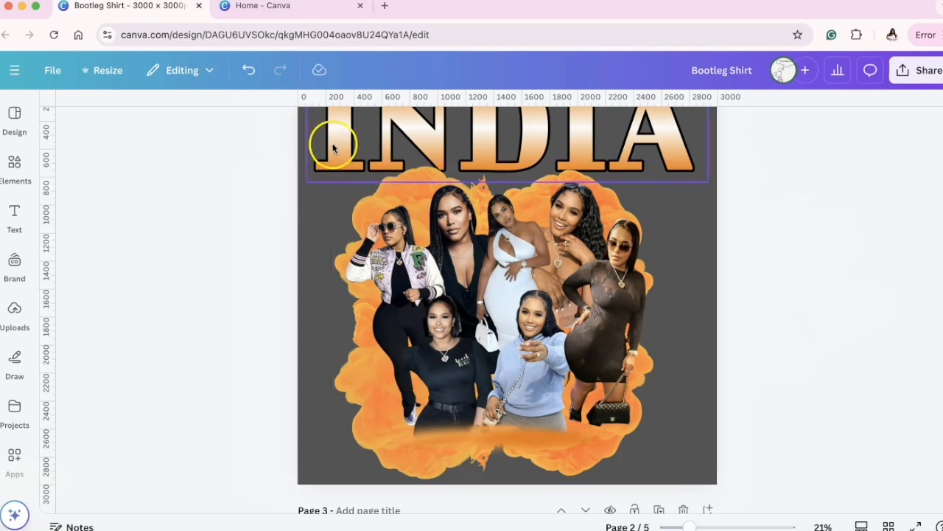
scroll(330, 144, "up", 2)
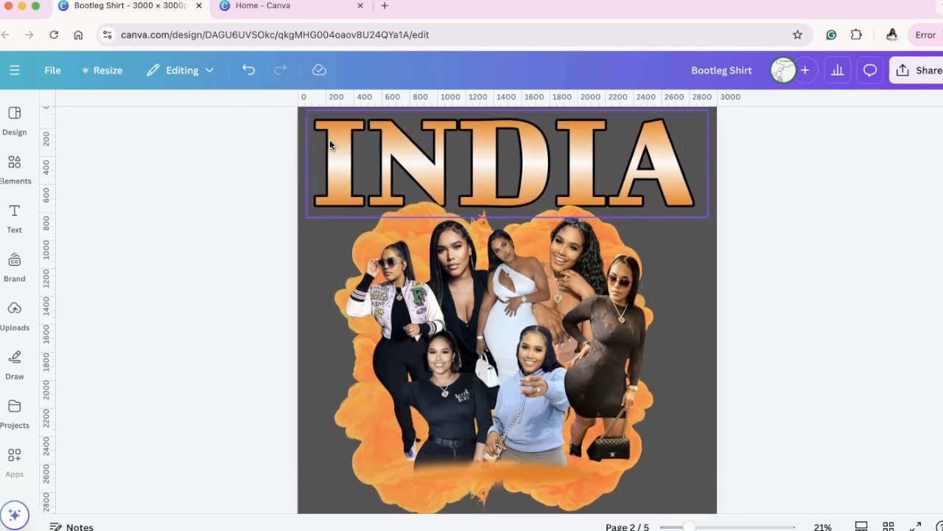
left_click(377, 219)
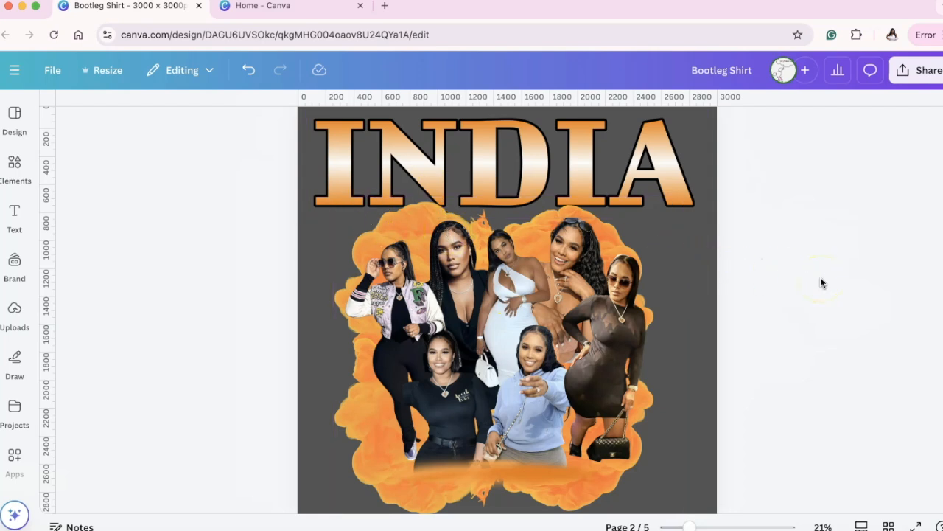
left_click(787, 292)
scroll(778, 345, "up", 3)
scroll(777, 345, "down", 3)
scroll(777, 345, "up", 1)
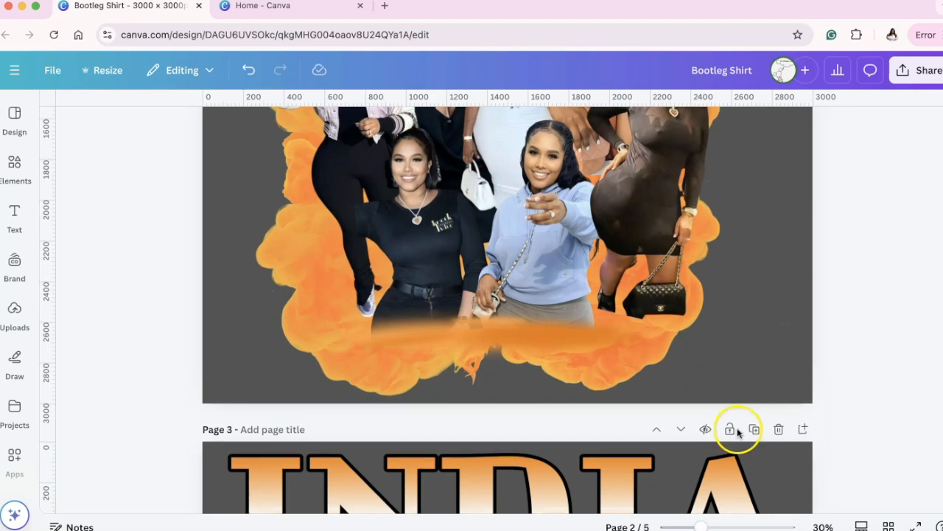
left_click(683, 526)
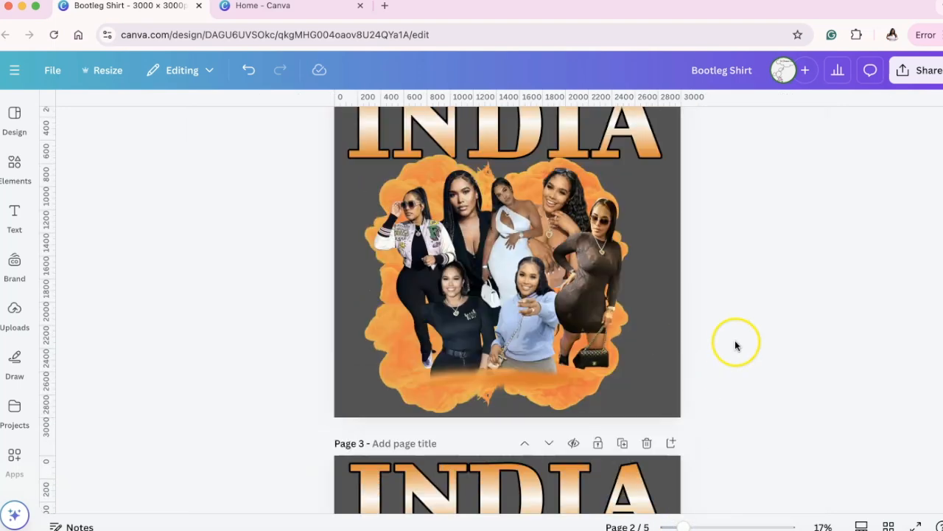
scroll(735, 340, "up", 2)
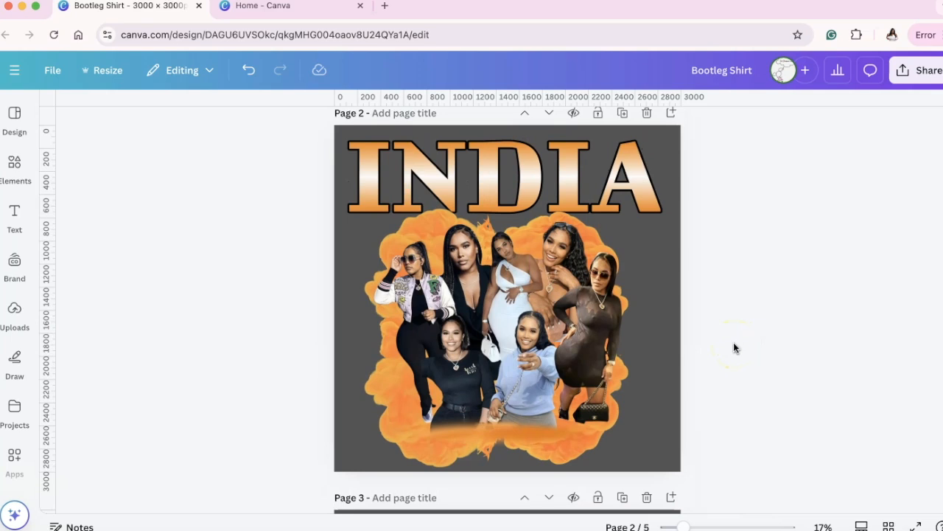
scroll(733, 345, "up", 5)
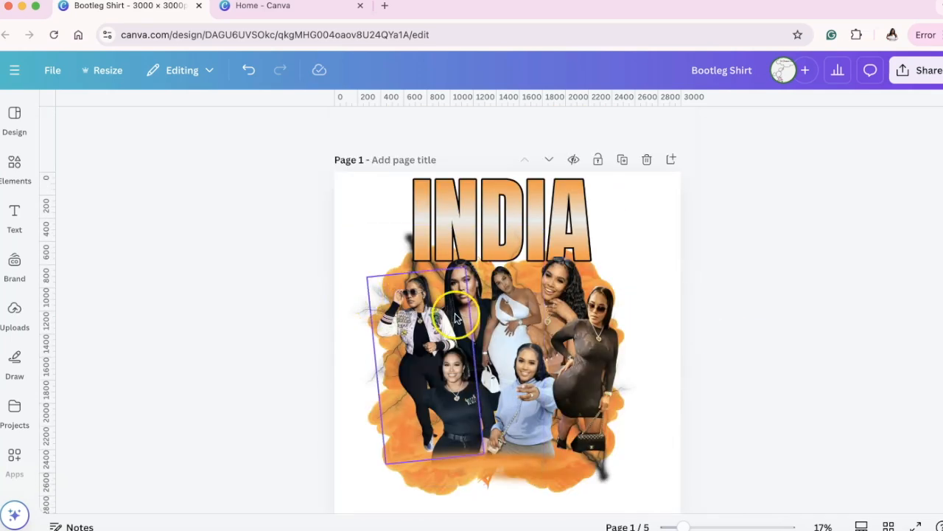
scroll(734, 401, "down", 5)
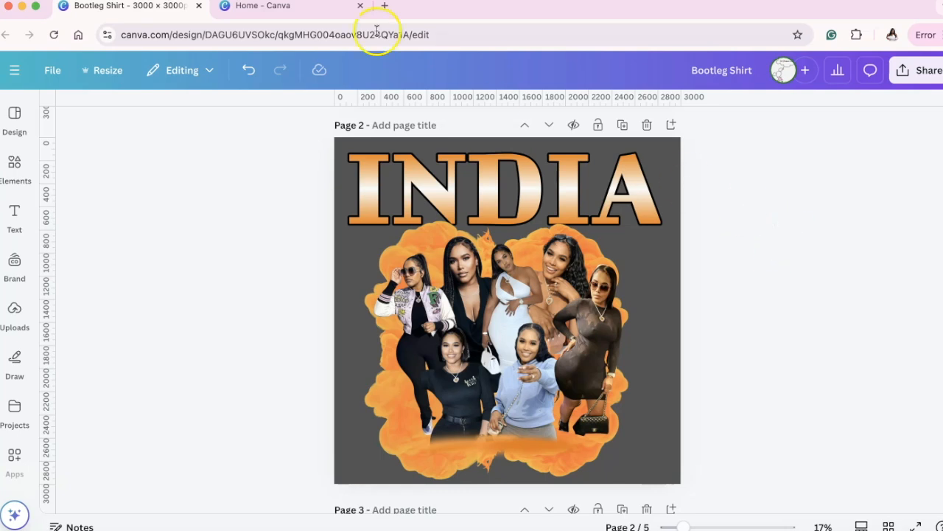
Create a new blank custom-size design of 3000 × 3000 px from the Canva home page.
left_click(319, 9)
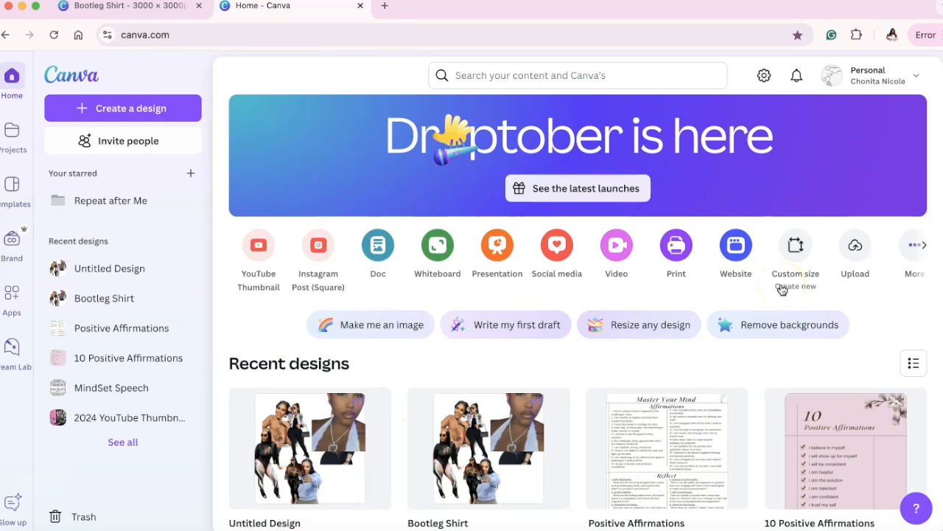
left_click(796, 247)
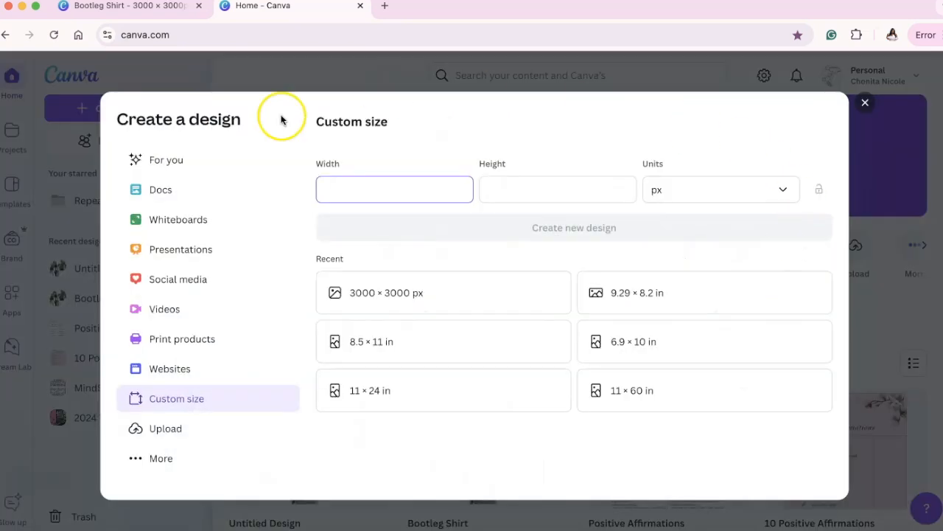
left_click(446, 295)
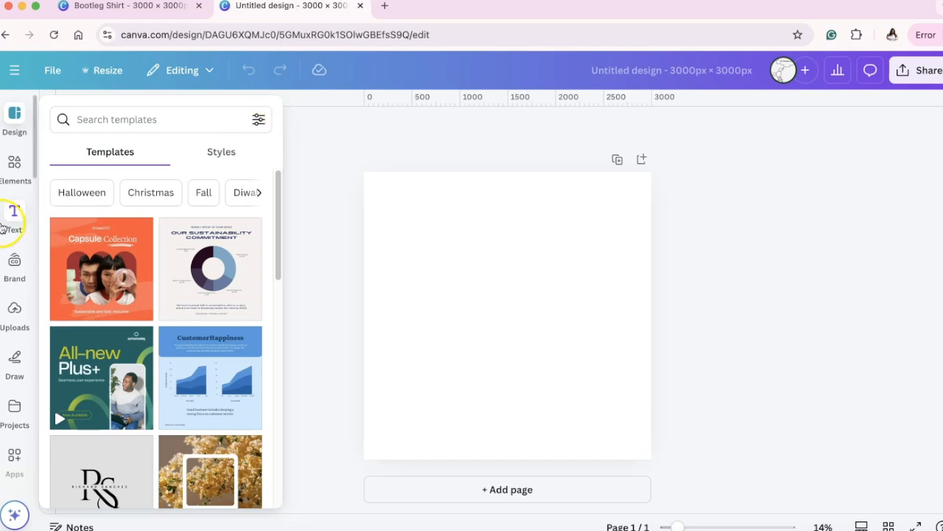
Show the uploaded images and look through the photos available for the shirt.
left_click(15, 317)
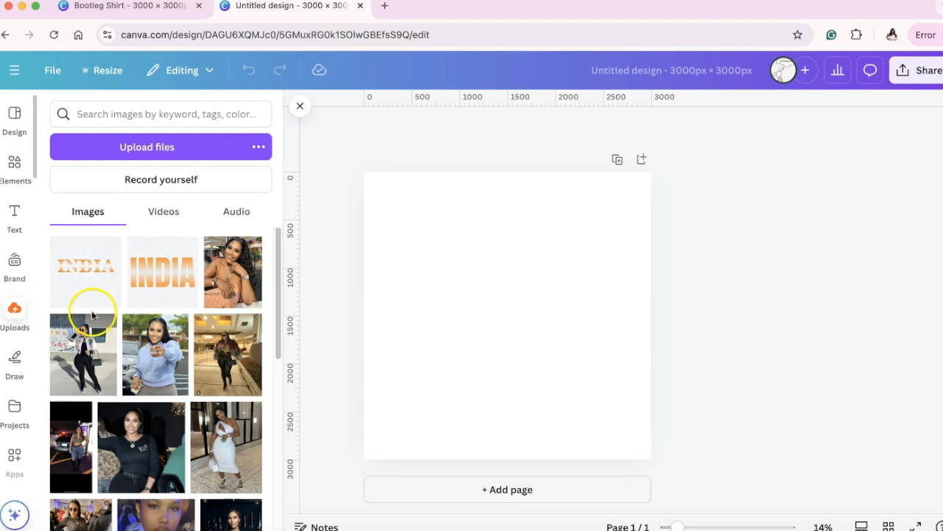
scroll(118, 317, "down", 5)
scroll(146, 322, "down", 1)
scroll(146, 321, "down", 1)
scroll(146, 321, "up", 4)
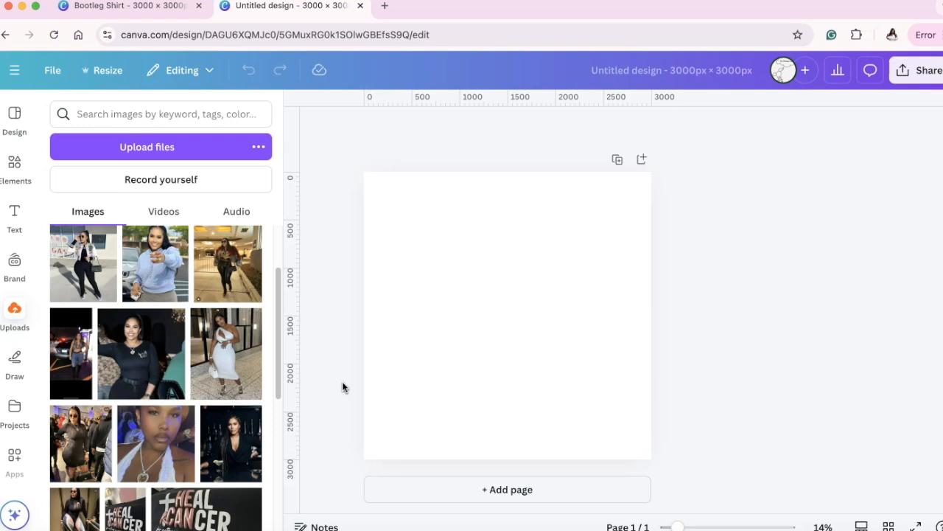
Place the close-up selfie and the patterned-leggings photo on the blank page, and delete both from it.
left_click(157, 448)
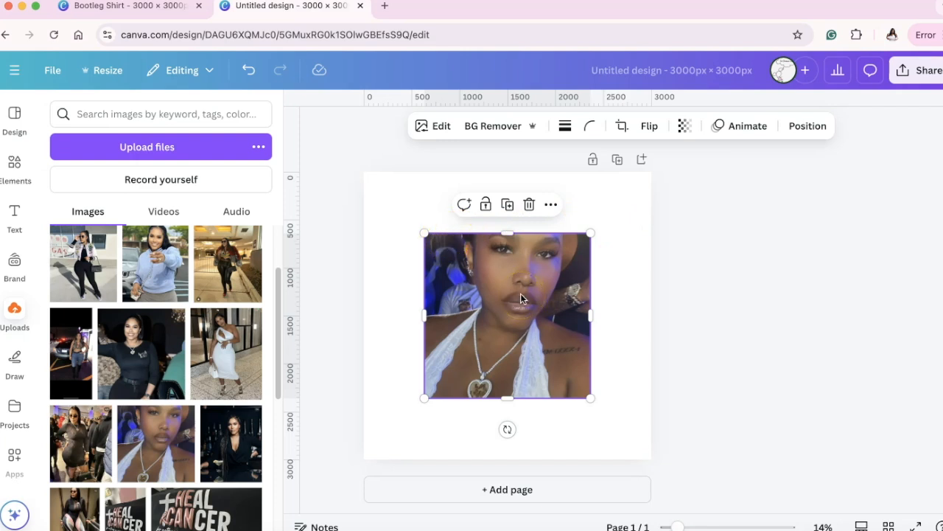
left_click_drag(74, 508, 394, 268)
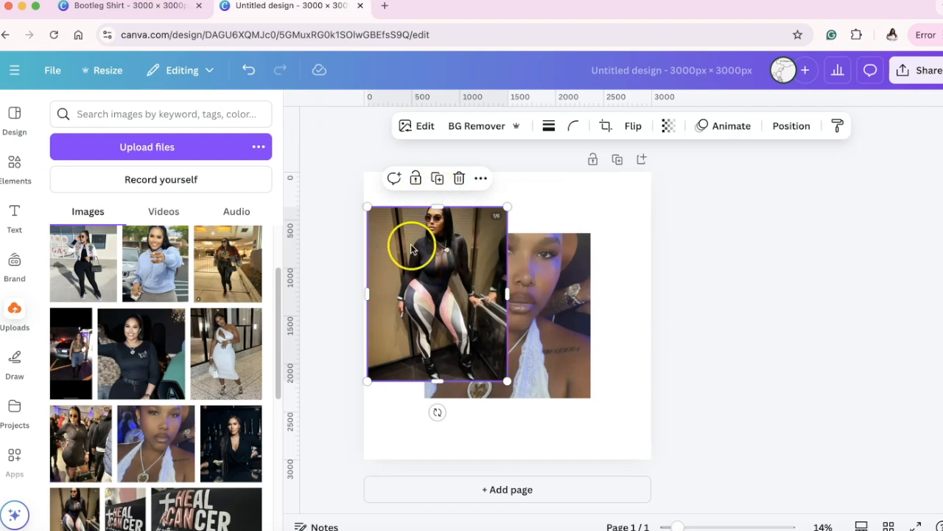
left_click(458, 179)
left_click(522, 253)
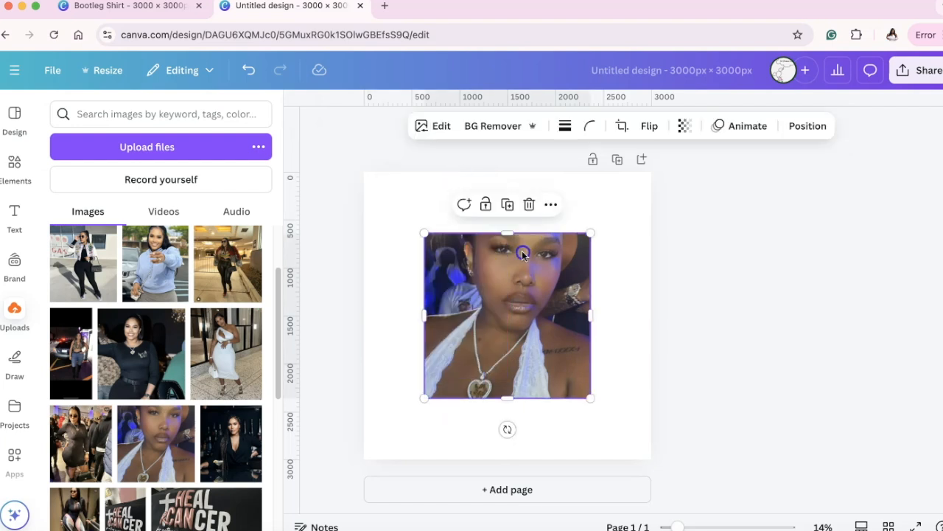
left_click(529, 204)
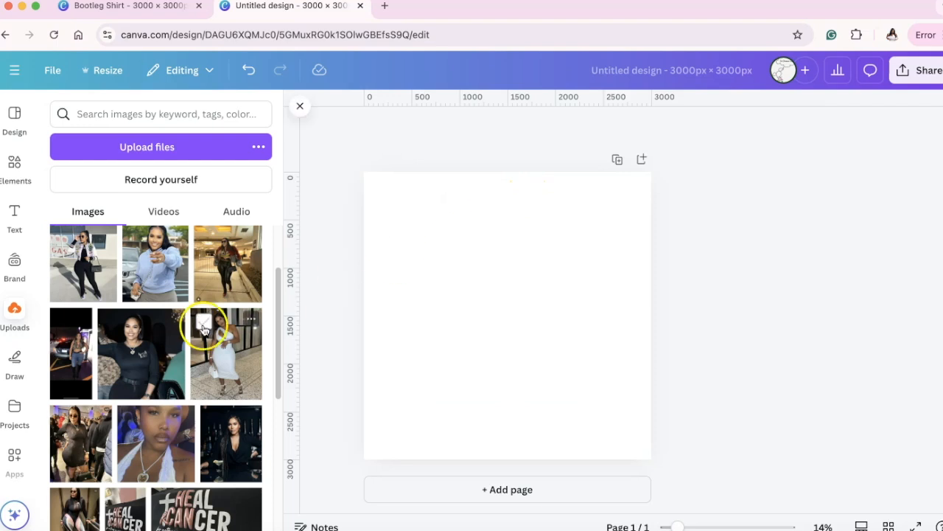
scroll(200, 324, "up", 3)
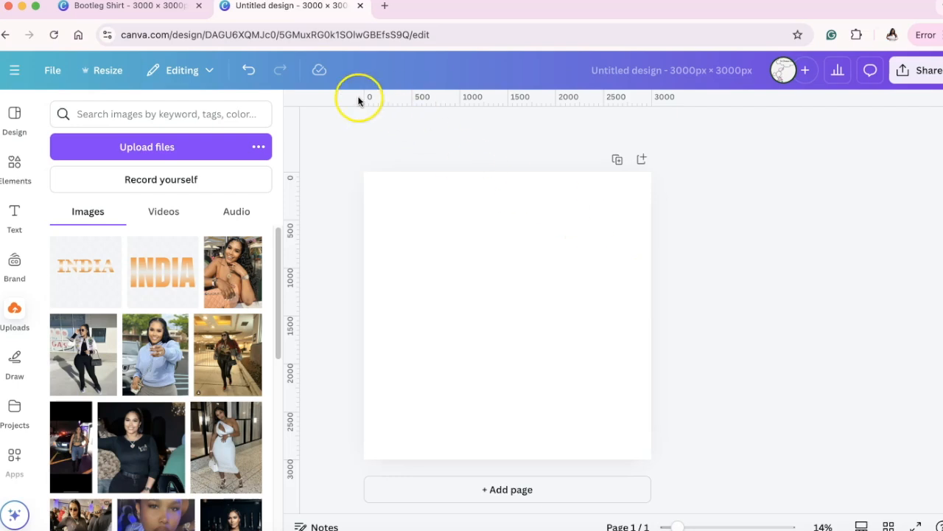
Look over the finished INDIA design on page 2 of the Bootleg Shirt document, then return to the blank 3000 × 3000 px design.
left_click(179, 6)
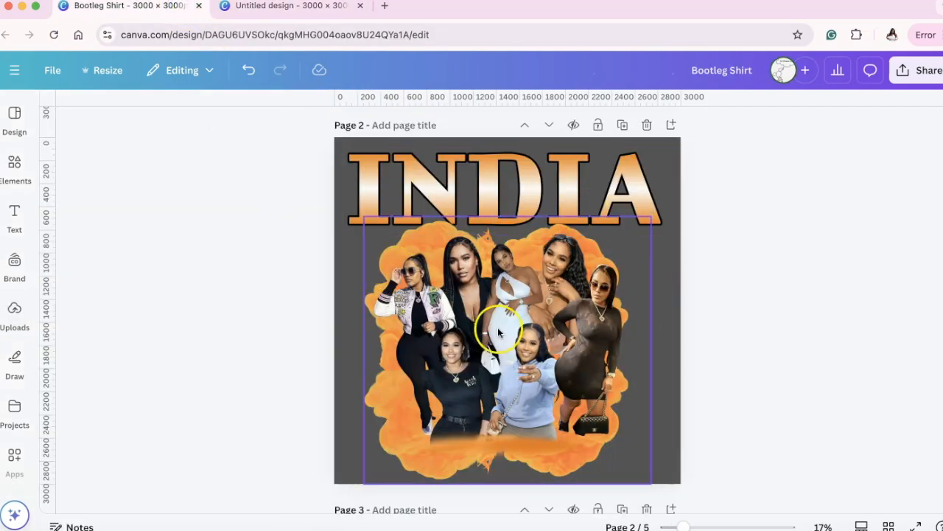
left_click(295, 9)
left_click(147, 9)
left_click(273, 8)
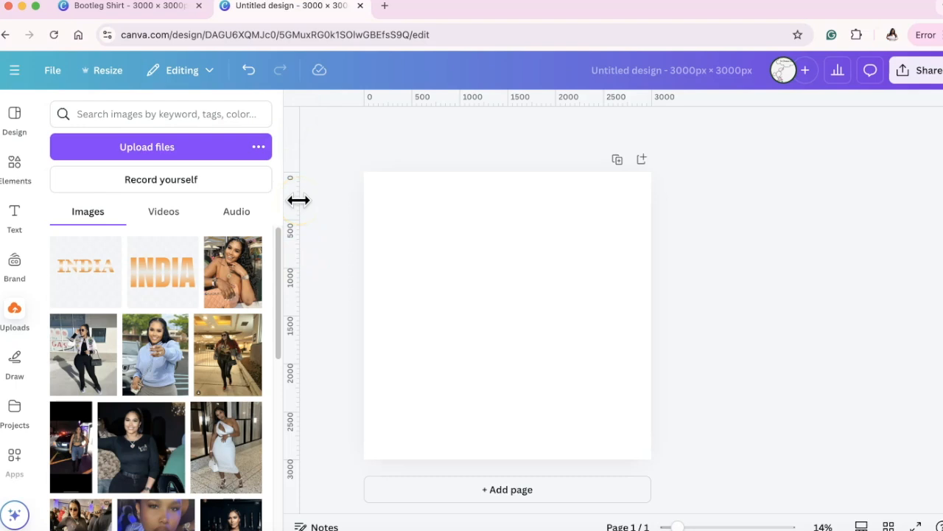
left_click(164, 7)
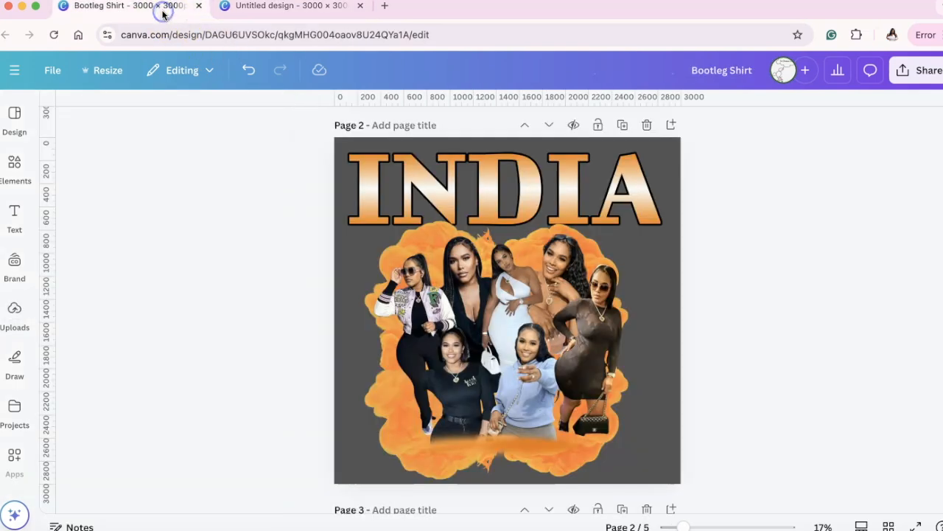
left_click(282, 6)
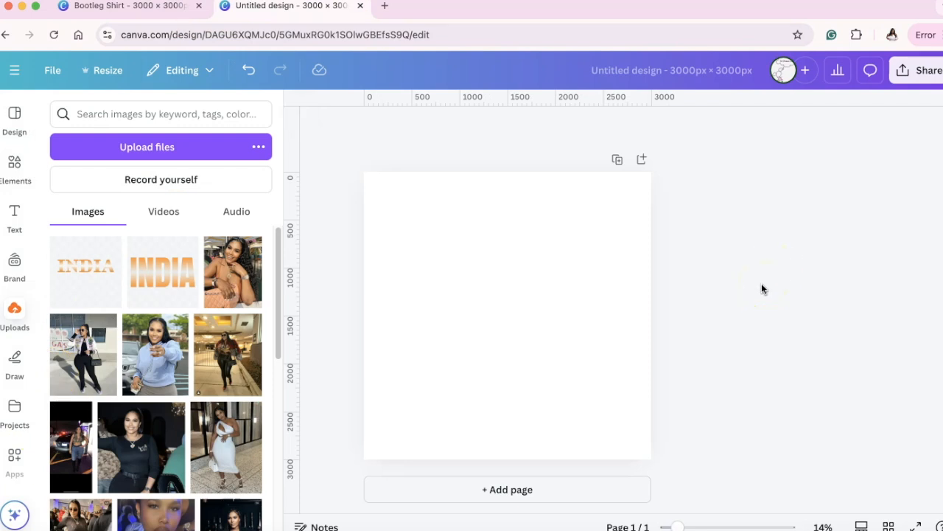
Place the uploaded white-dress, black-blouse and sheer black-dress photos on the blank page.
scroll(229, 362, "down", 2)
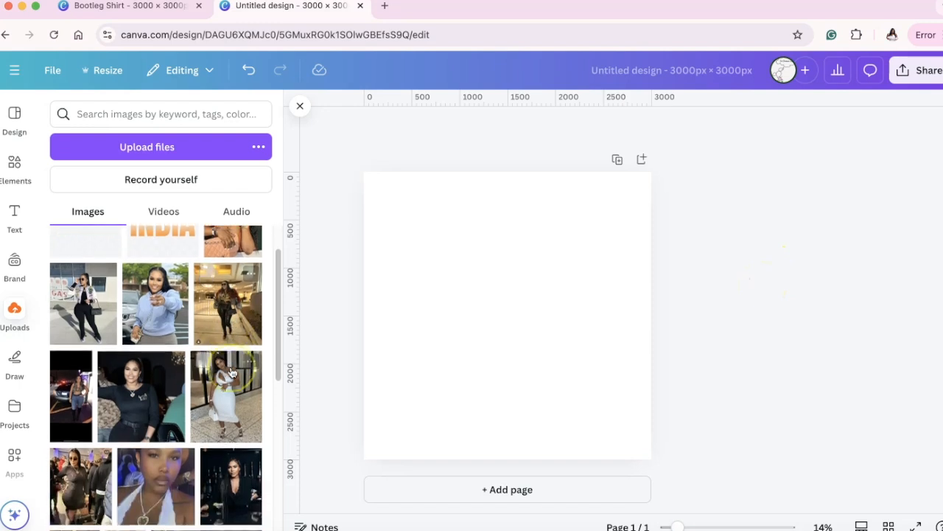
scroll(232, 372, "down", 1)
left_click(228, 372)
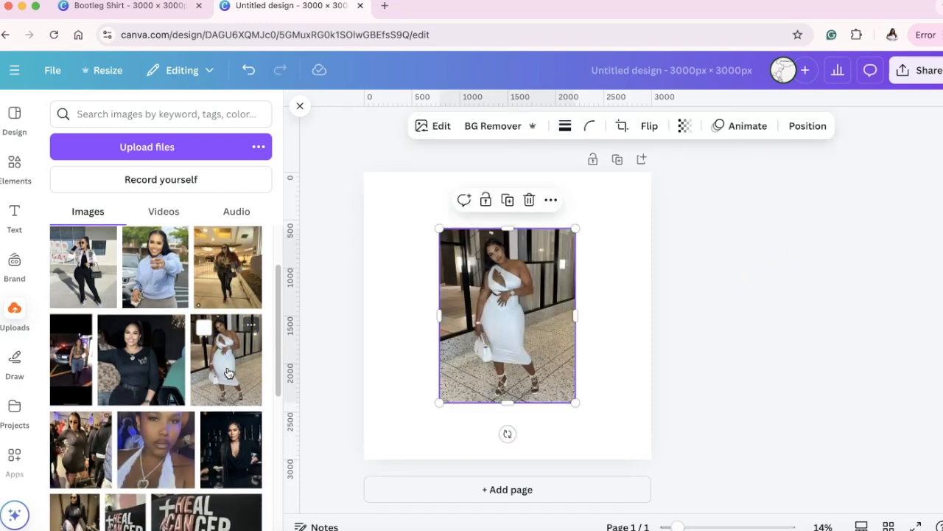
left_click(239, 457)
left_click(195, 393)
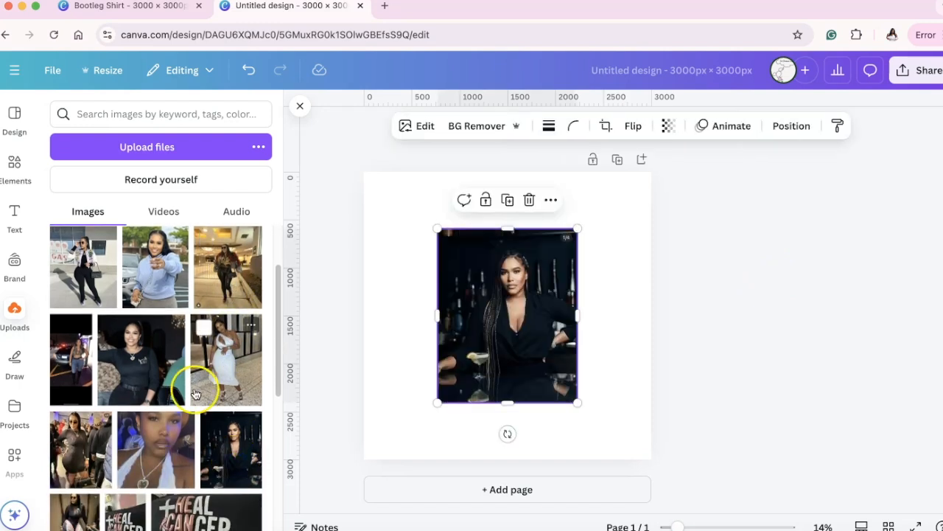
left_click(83, 448)
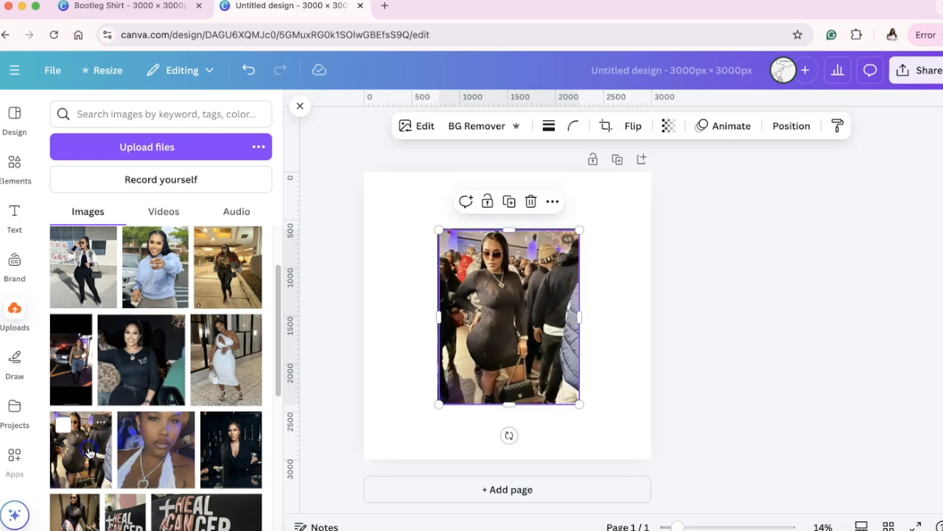
Spread the photos apart: black dress at the page's lower-right corner, black blouse at its lower-left corner, and white dress near the upper centre.
left_click_drag(529, 329, 686, 453)
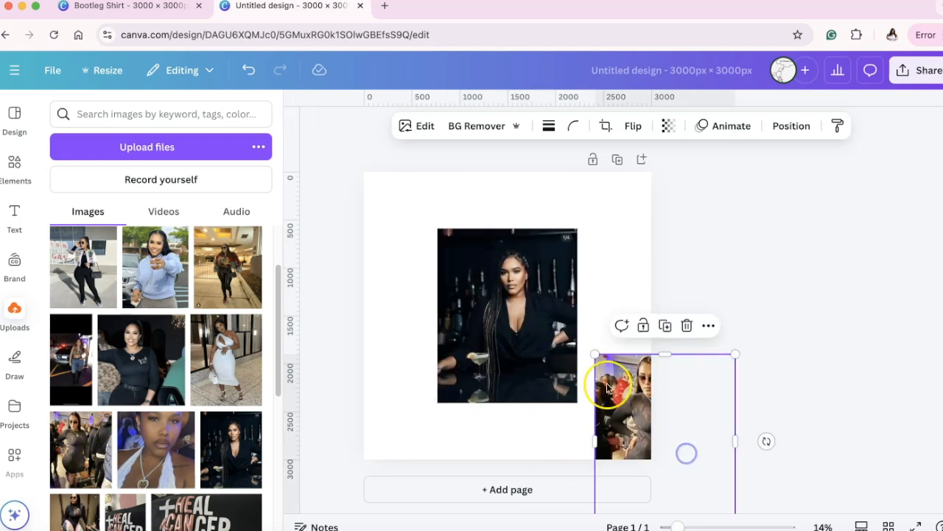
left_click_drag(541, 343, 402, 502)
left_click_drag(493, 398, 495, 370)
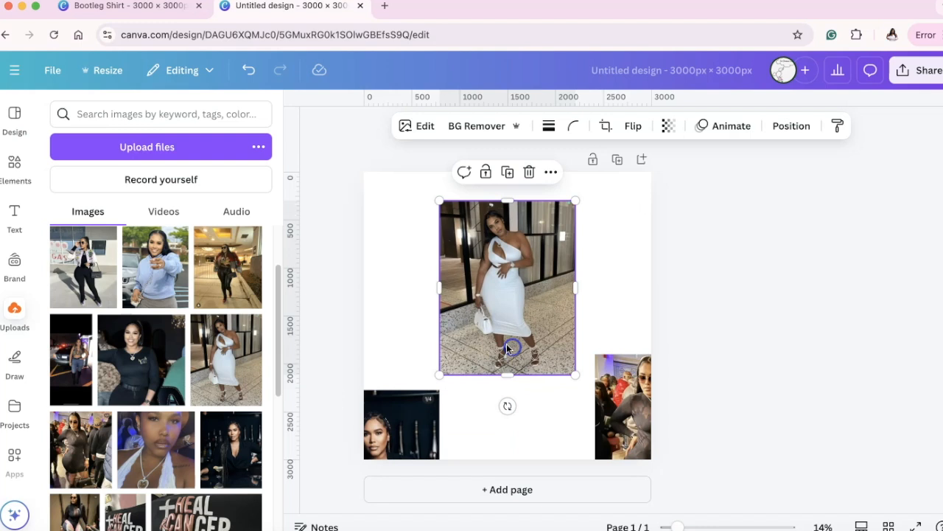
left_click(304, 105)
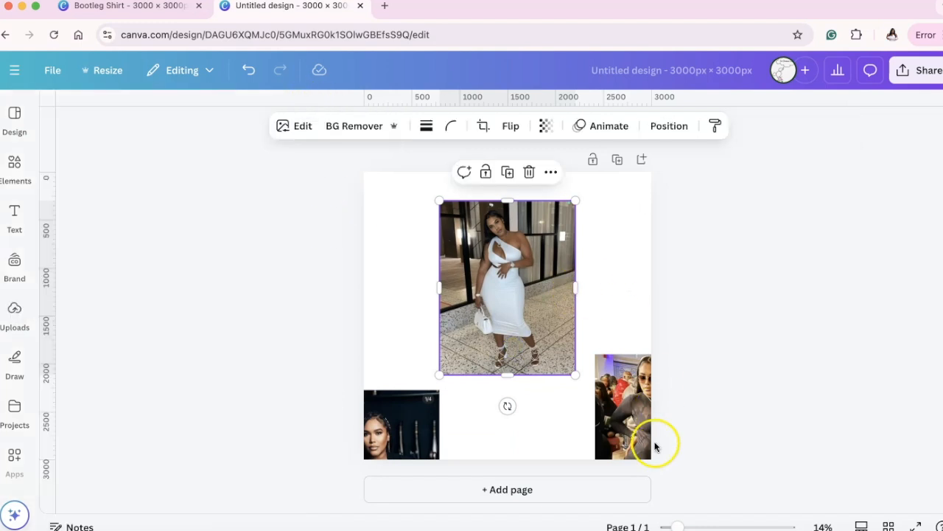
left_click_drag(678, 526, 687, 525)
left_click(756, 385)
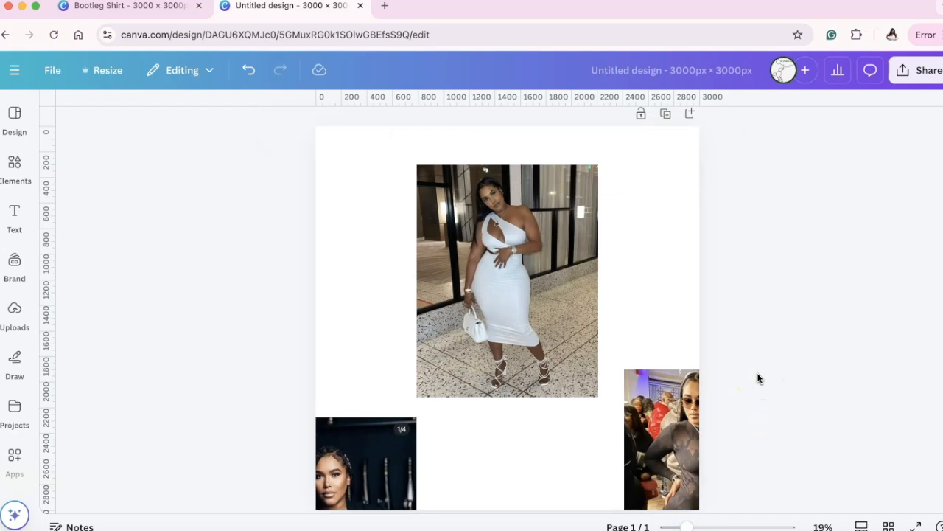
Remove the white-dress photo's background and crop the empty margins on all four sides close to the figure.
left_click(565, 168)
left_click(367, 132)
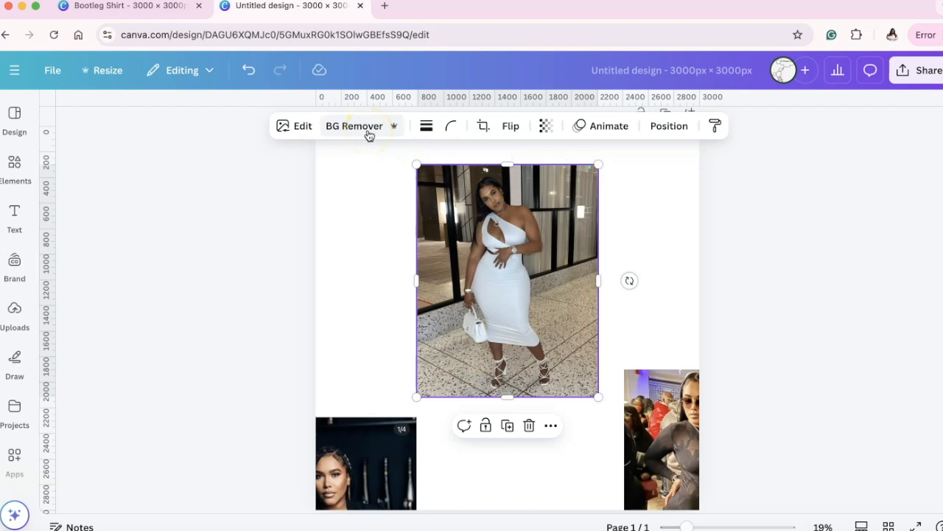
left_click(368, 134)
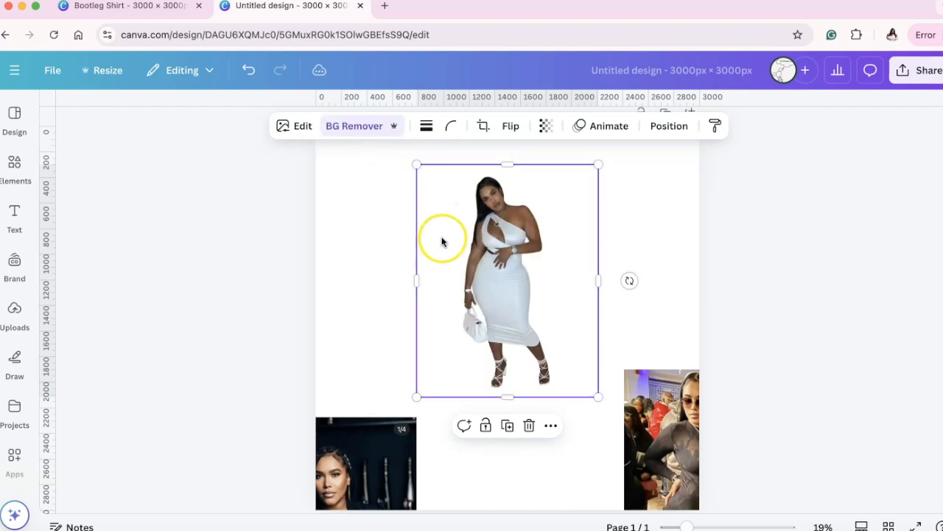
left_click_drag(414, 288, 452, 284)
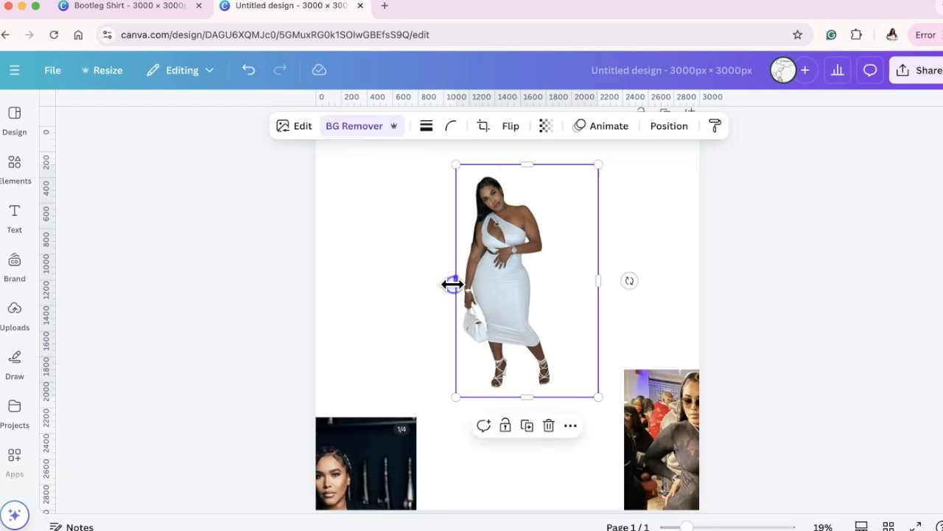
left_click_drag(598, 280, 556, 280)
left_click_drag(505, 393, 505, 390)
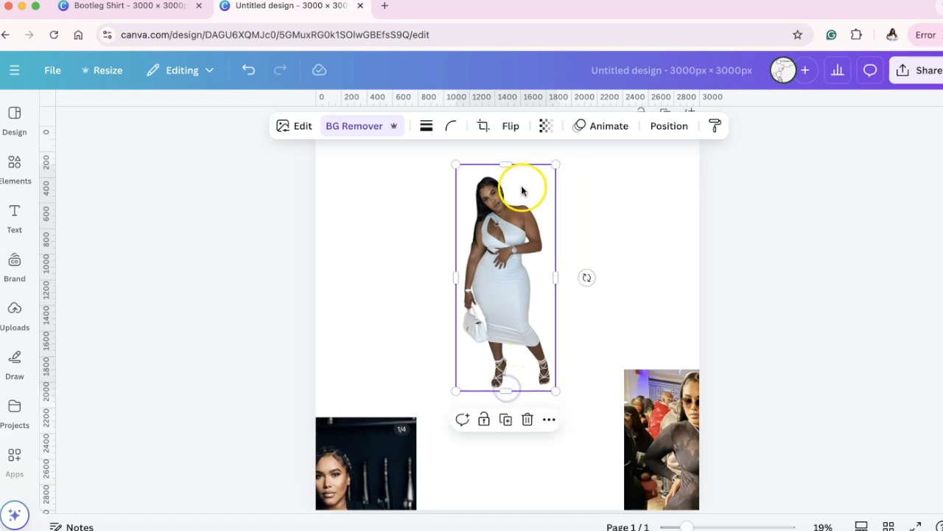
left_click_drag(507, 171, 508, 173)
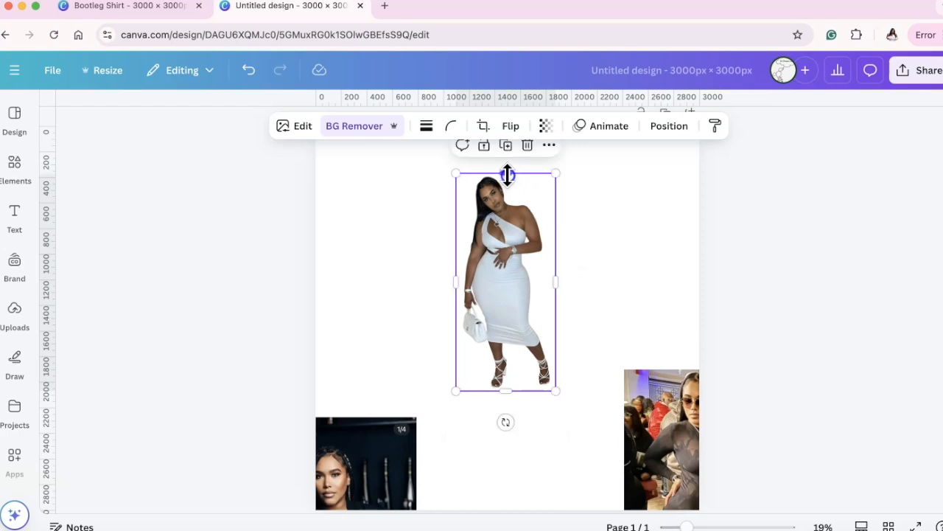
Set the page background to the medium grey from the default solid colors.
left_click(602, 217)
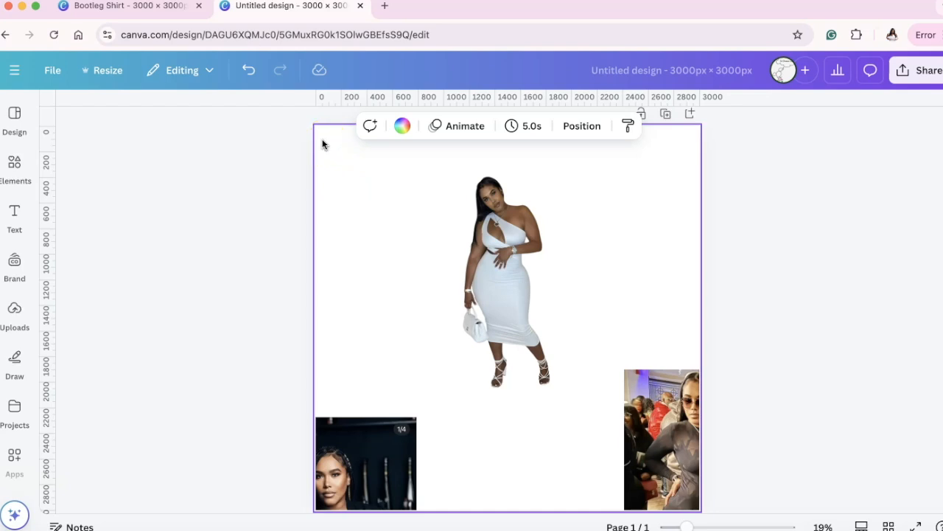
left_click(401, 126)
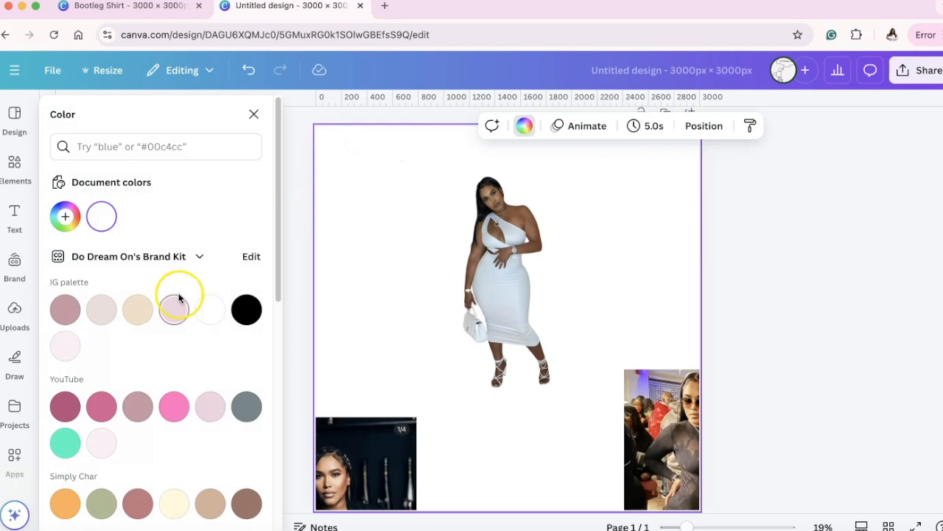
scroll(179, 297, "down", 4)
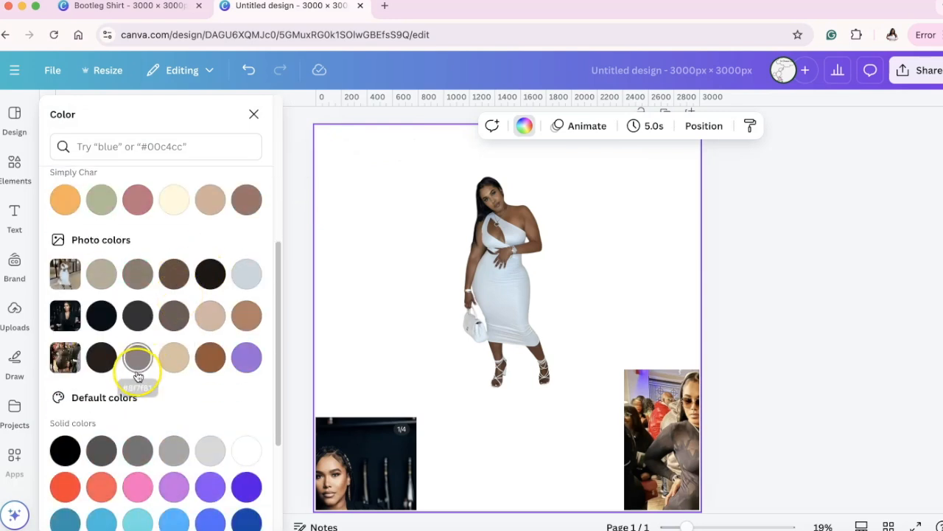
left_click(173, 449)
left_click(134, 451)
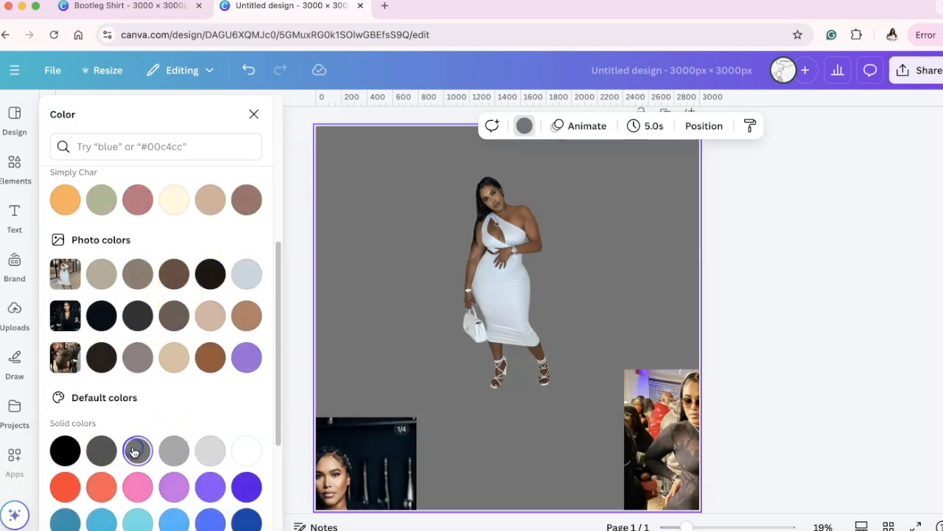
left_click(179, 447)
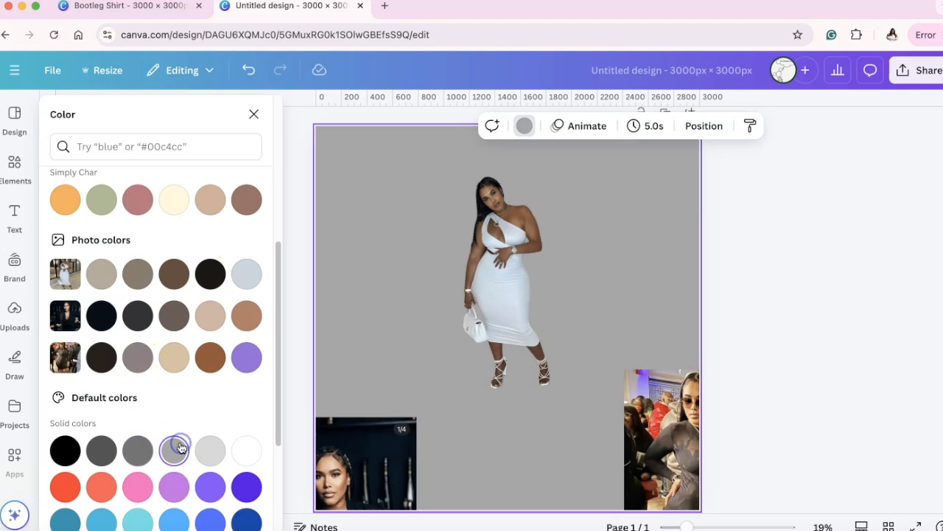
left_click(134, 451)
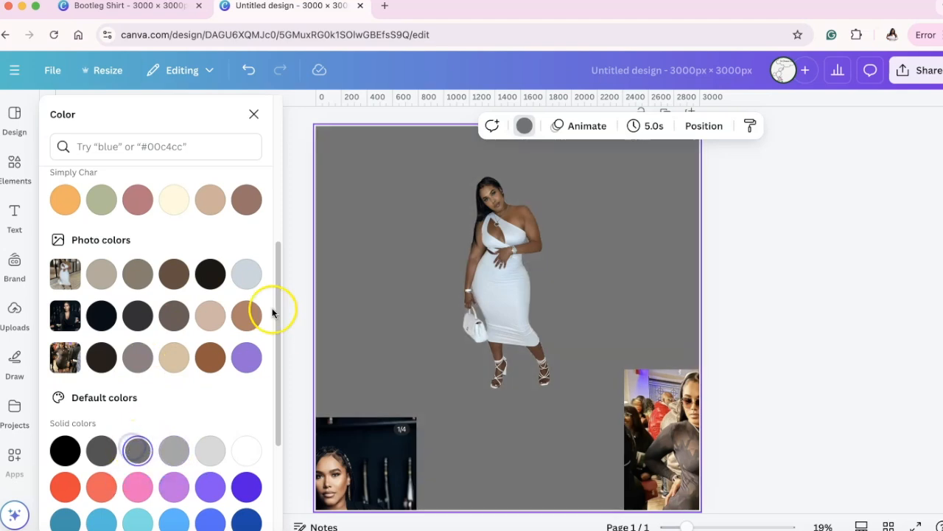
left_click(254, 115)
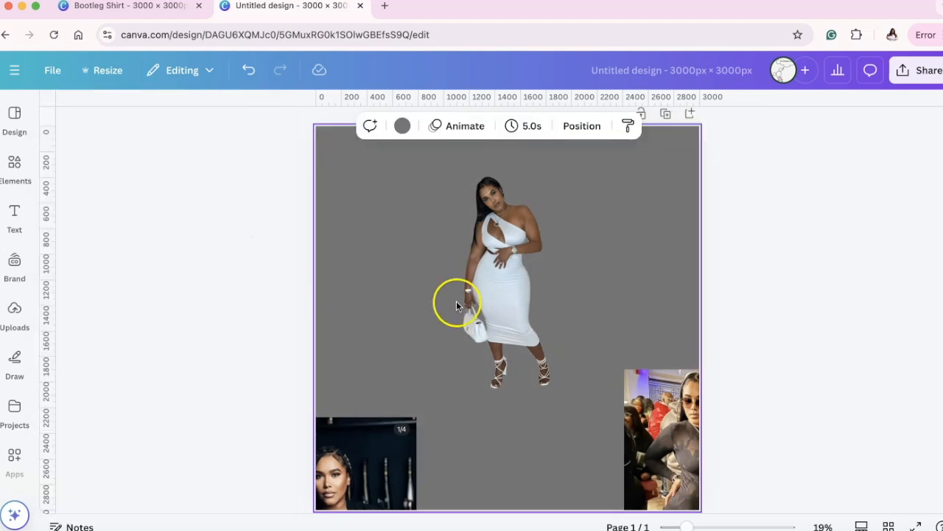
Bring the black-blouse photo up beside the white-dress cutout and remove its background.
left_click_drag(530, 253, 521, 292)
left_click_drag(406, 429, 472, 244)
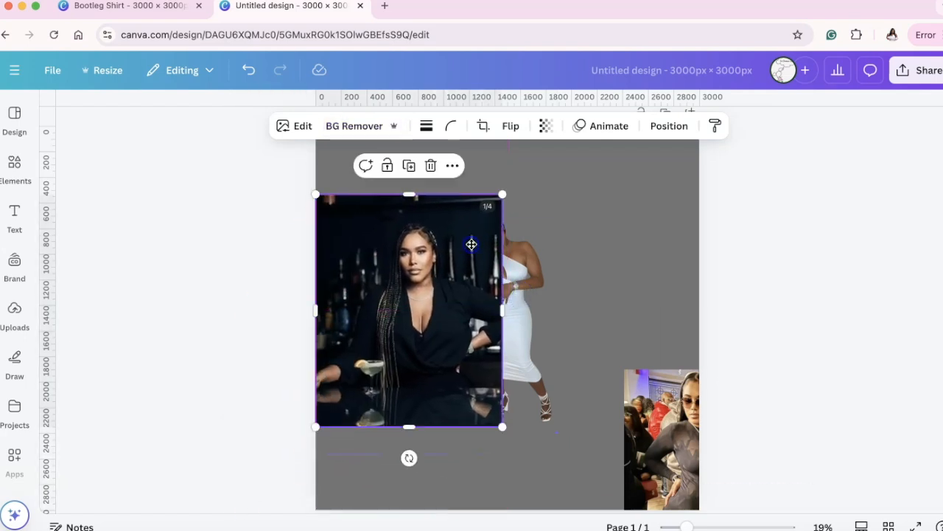
left_click(362, 125)
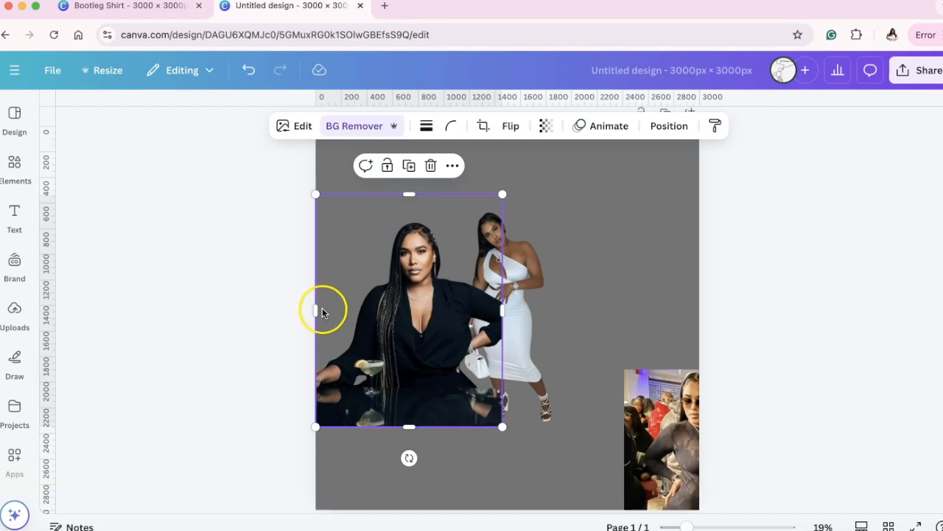
Crop the black-blouse cutout in from its left, right and bottom edges to trim away most of the bar counter.
left_click_drag(315, 309, 364, 310)
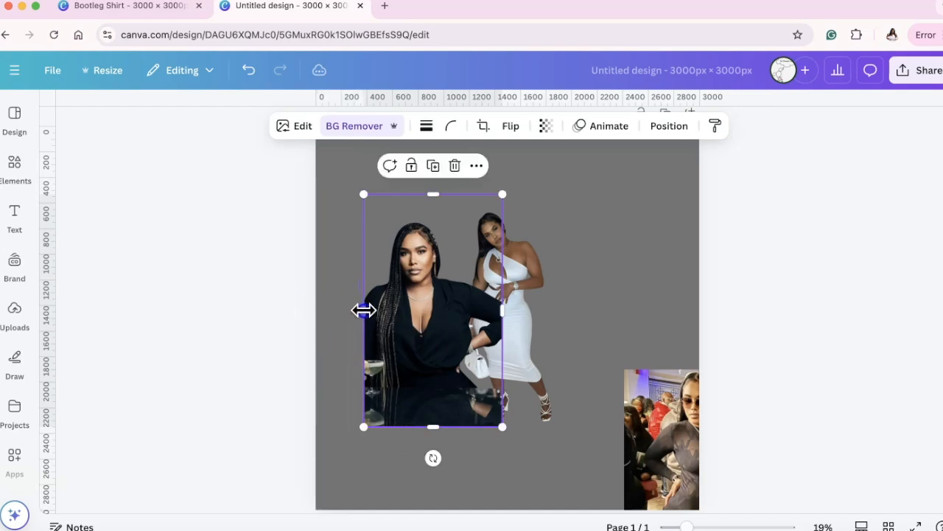
left_click_drag(496, 308, 468, 310)
left_click_drag(415, 426, 421, 386)
Overlap the black-blouse and white-dress cutouts, sending the black blouse to the back and placing it at about X 670, Y 300 px.
left_click(499, 312)
left_click_drag(509, 326, 498, 297)
left_click_drag(391, 299, 440, 273)
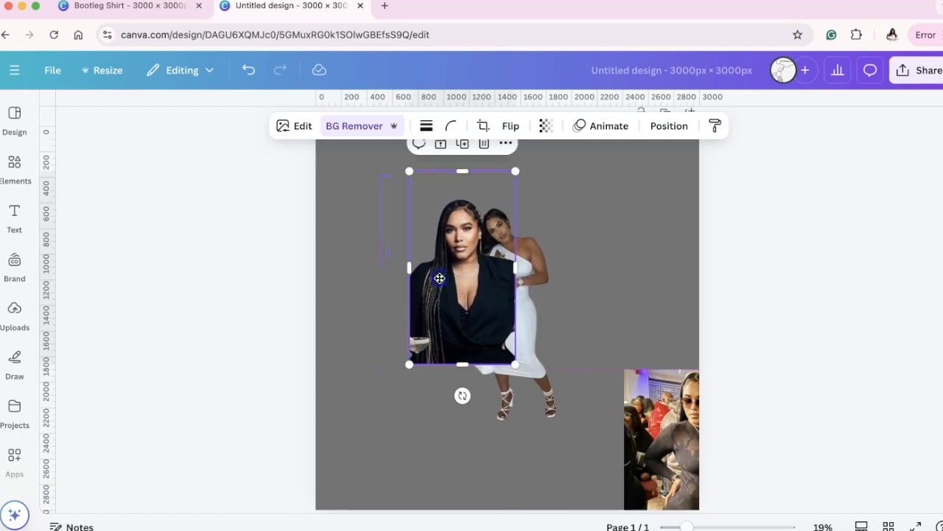
left_click(665, 128)
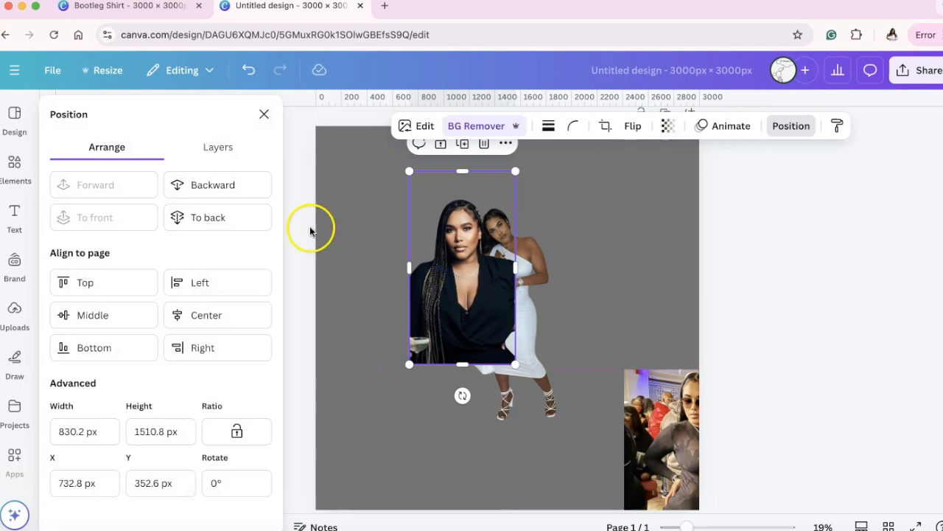
left_click(230, 213)
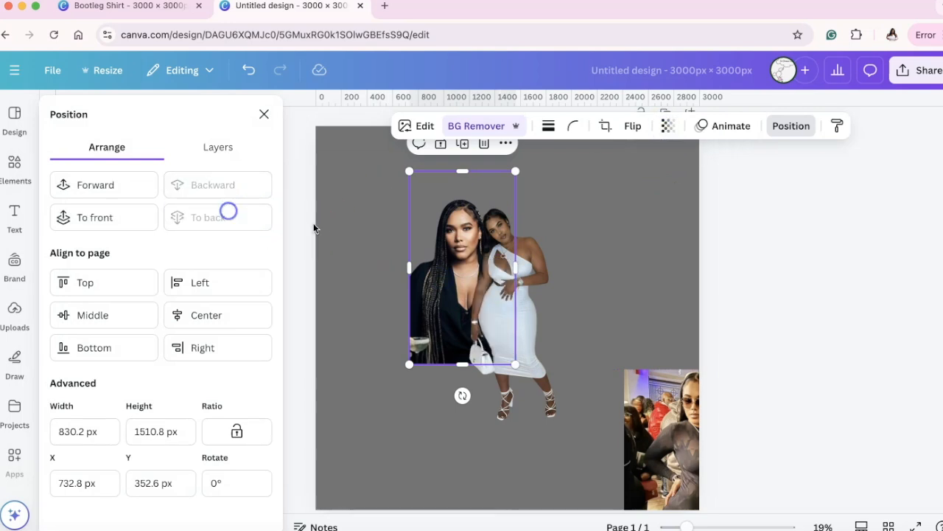
left_click_drag(445, 287, 433, 285)
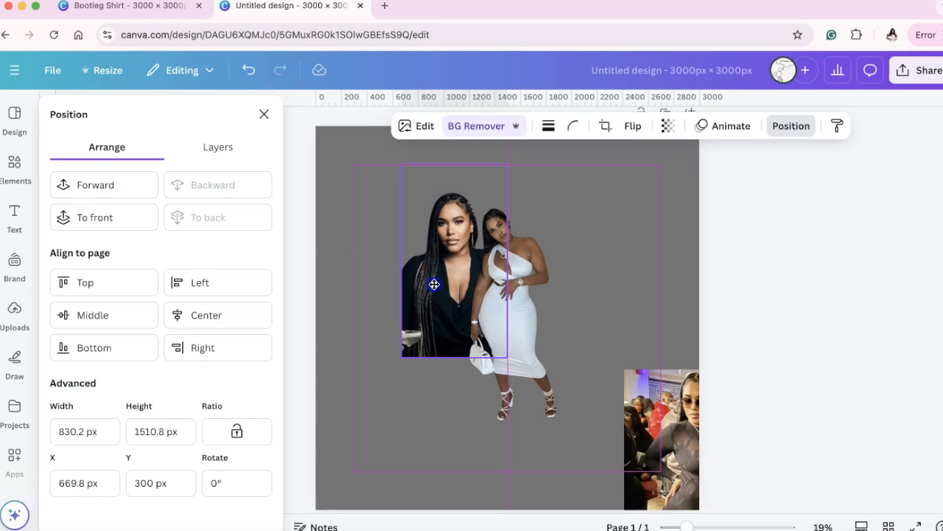
mouse_move(516, 312)
left_mouse_down()
mouse_move(526, 325)
mouse_move(480, 329)
mouse_move(525, 323)
left_mouse_up()
Move the black-dress photo up to the right of the white-dress cutout and remove its background.
left_click(650, 406)
left_click_drag(650, 406, 557, 260)
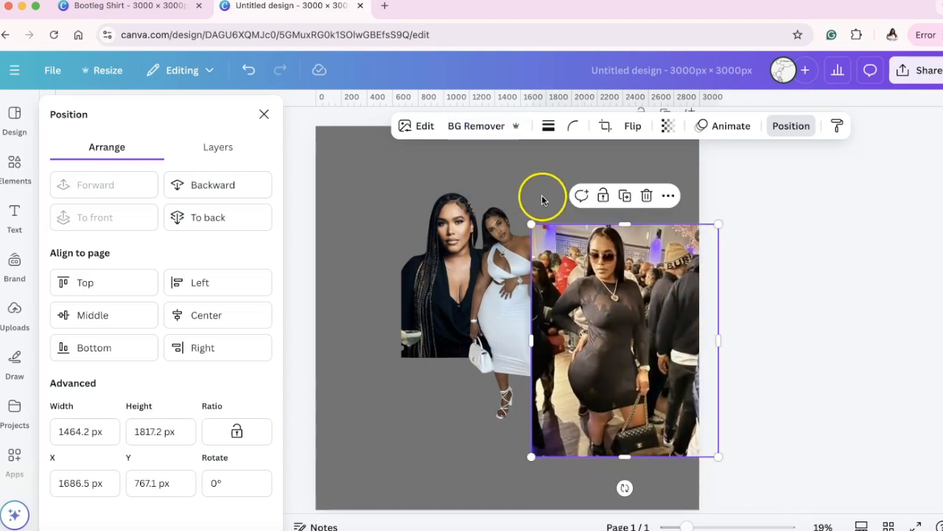
left_click(484, 125)
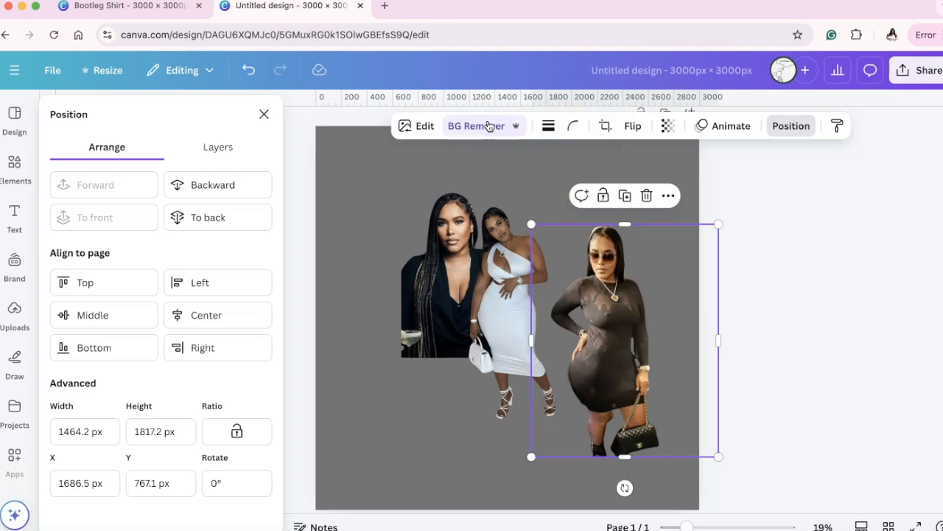
Crop the black-dress cutout's sides to a width of about 918 px and place it at about X 1782, Y 730 px.
left_click_drag(532, 340, 547, 341)
left_click_drag(719, 338, 665, 340)
left_click(636, 381)
mouse_move(623, 387)
left_mouse_down()
mouse_move(602, 381)
mouse_move(615, 383)
left_mouse_up()
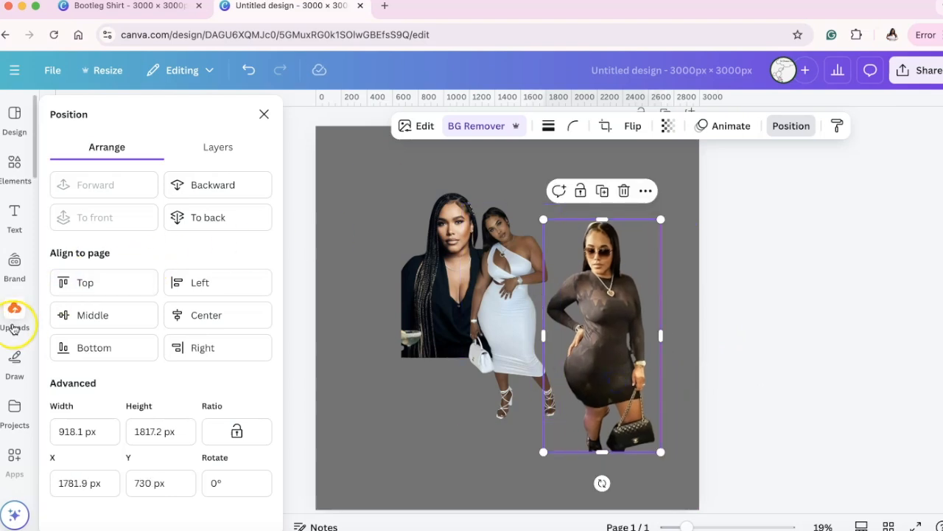
Add the uploaded photo of the woman with the peach handbag to the canvas and remove its background.
left_click(14, 315)
scroll(167, 415, "down", 2)
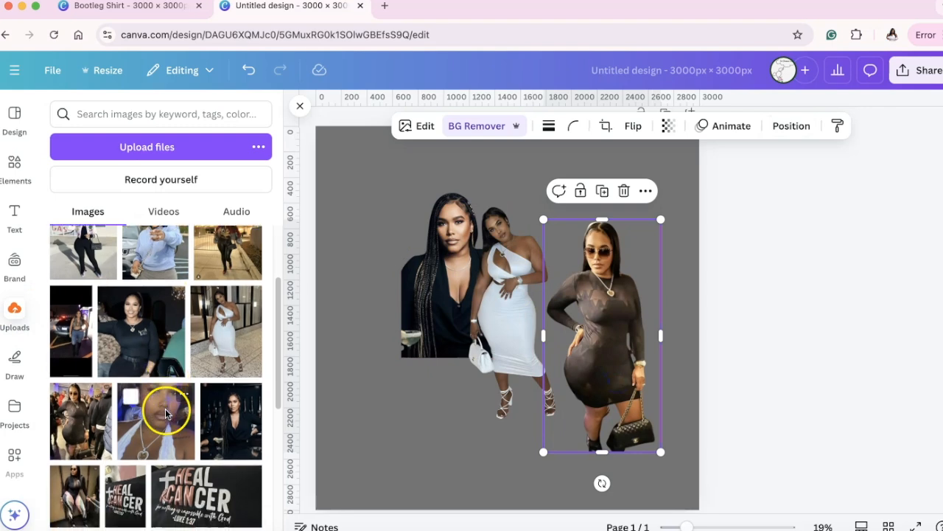
scroll(159, 267, "down", 2)
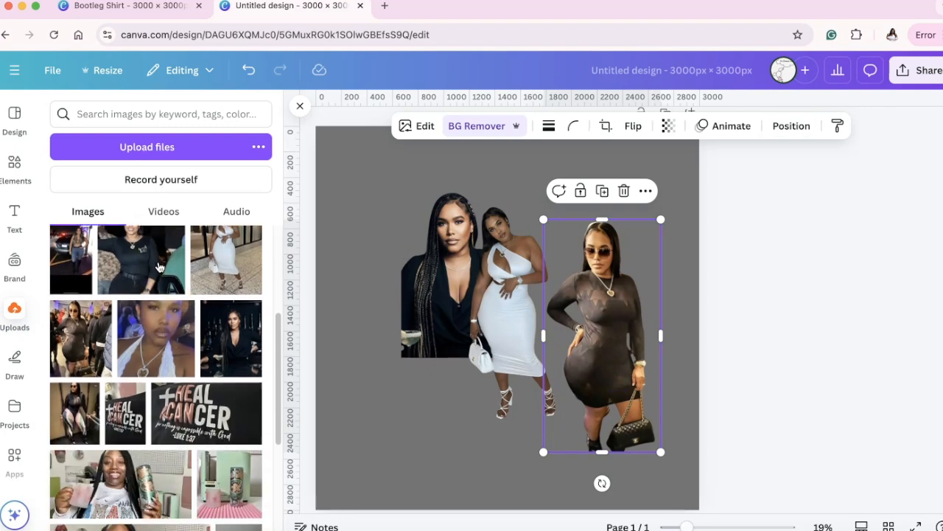
scroll(159, 267, "up", 5)
left_click_drag(221, 267, 554, 336)
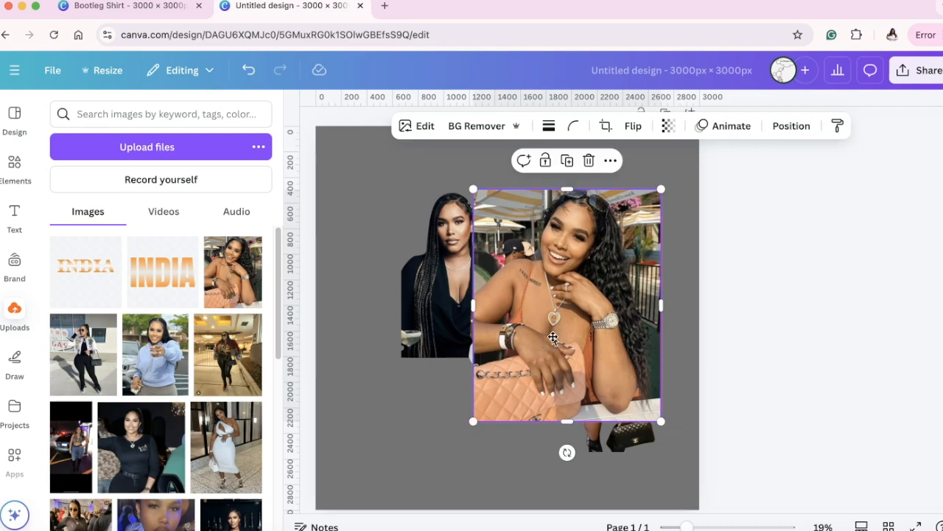
left_click(488, 129)
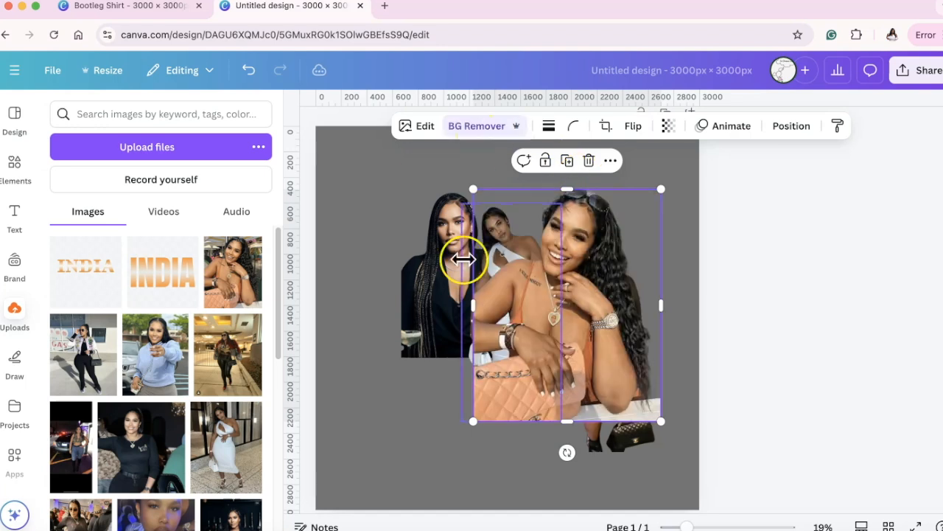
Scale the peach-handbag cutout down and position it over the upper part of the white-dress and black-dress cutouts.
left_click_drag(552, 309, 553, 284)
left_click_drag(661, 392, 619, 361)
left_click(605, 296)
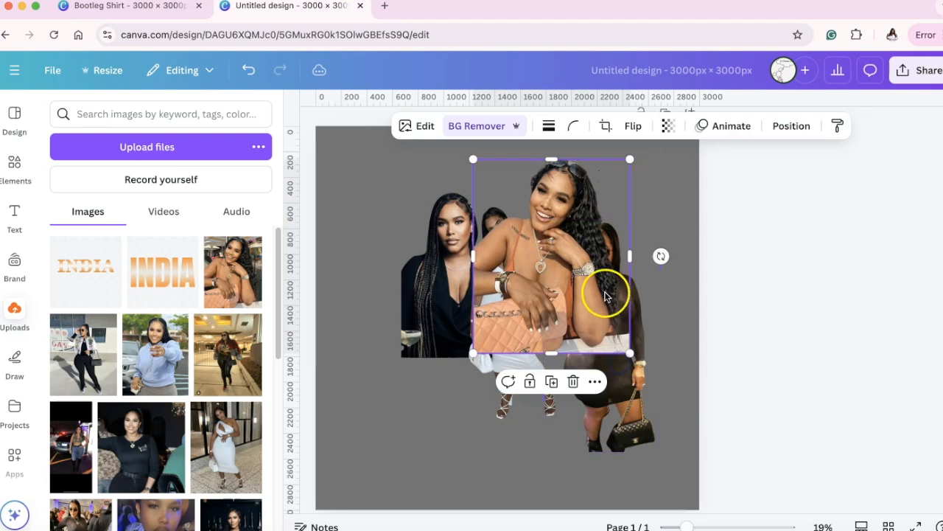
left_click_drag(553, 288, 557, 306)
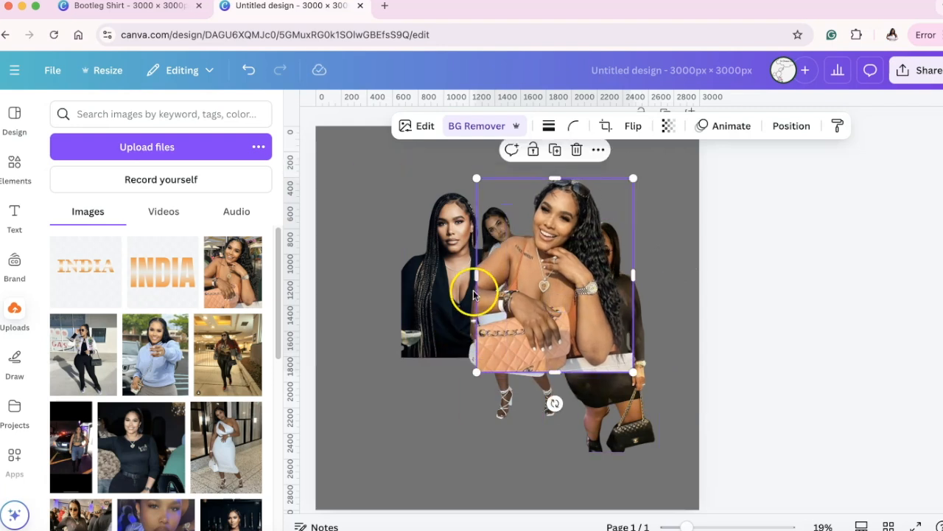
Crop the peach-handbag cutout in from both sides and shift it slightly up towards the black-blouse cutout.
left_click_drag(478, 279, 489, 280)
left_click(631, 275)
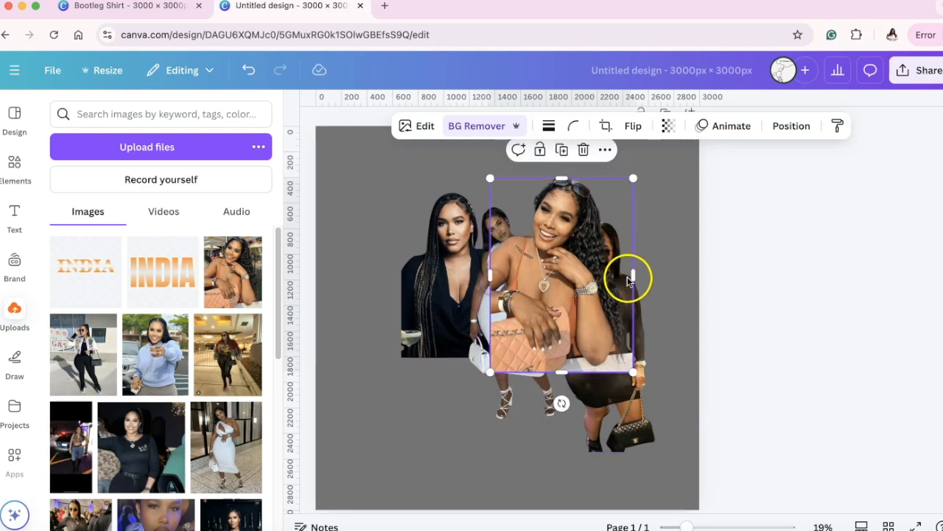
left_click_drag(632, 275, 617, 274)
left_click(553, 368)
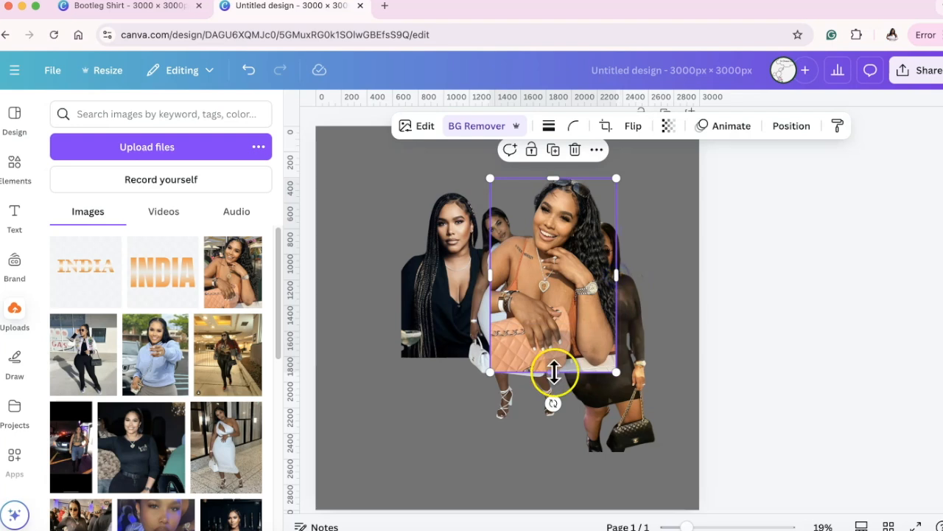
left_click_drag(556, 347, 541, 336)
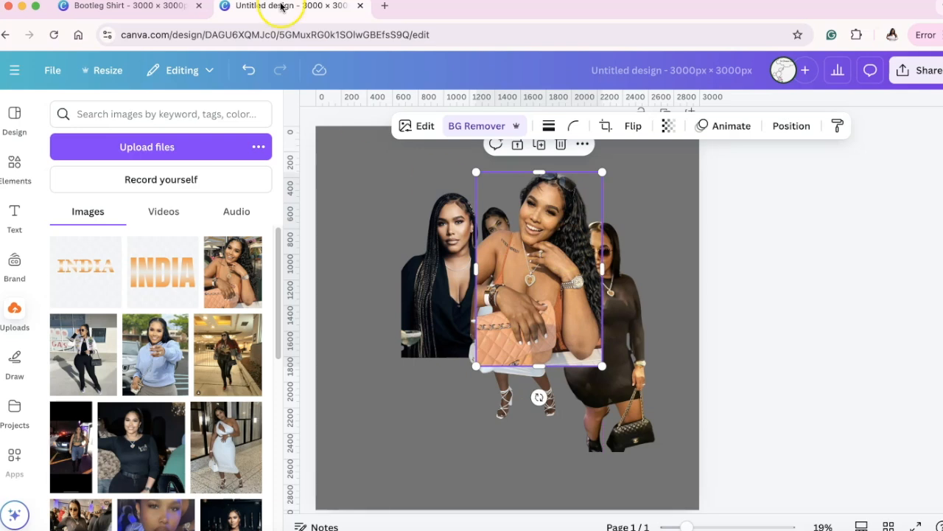
Scale the peach-handbag cutout down to about 797 × 1226 px, using the finished Bootleg Shirt design as reference.
left_click(133, 6)
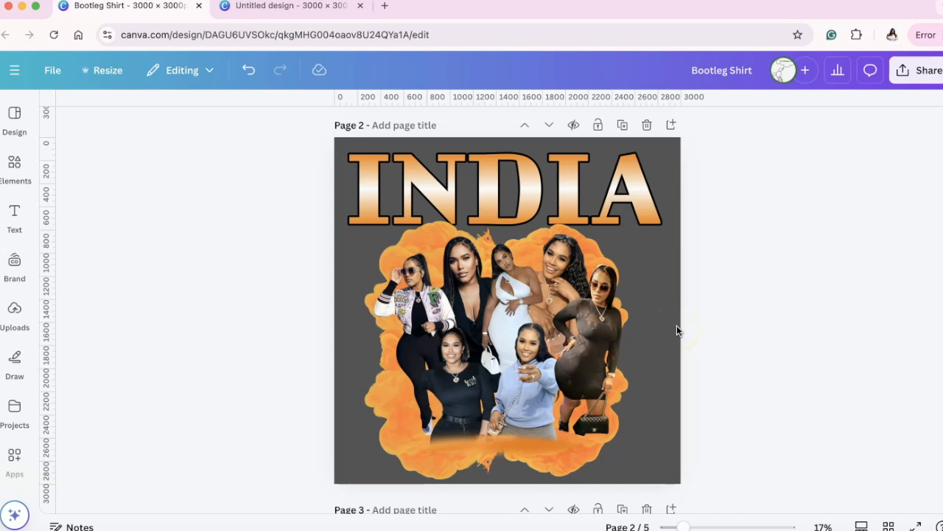
left_click(308, 6)
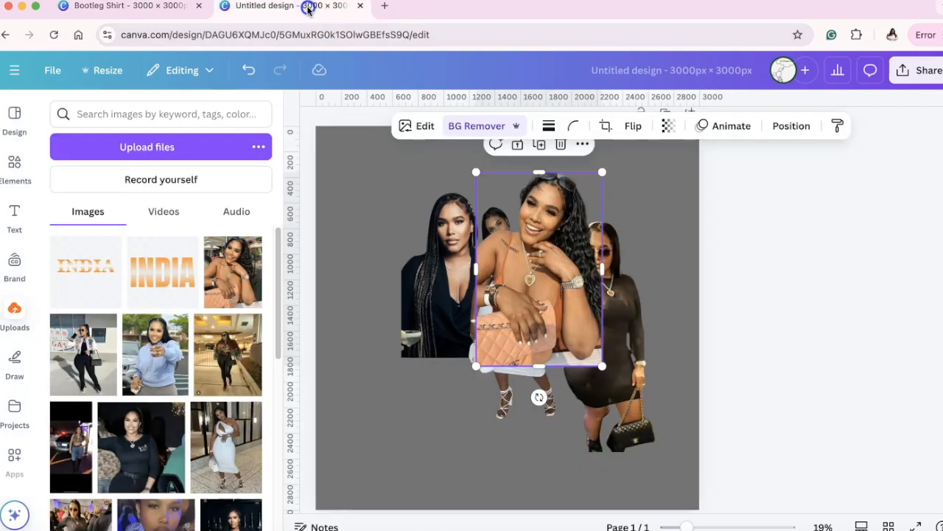
left_click_drag(507, 243, 512, 267)
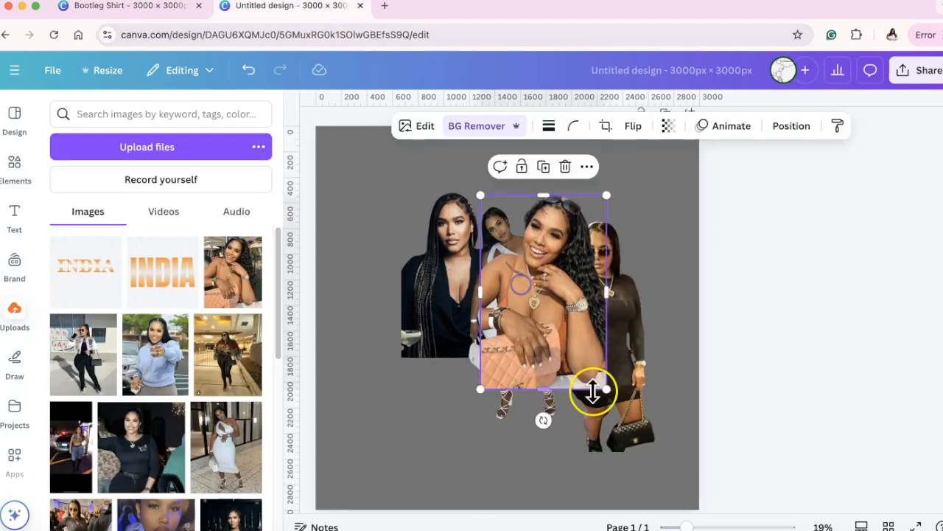
left_click_drag(606, 389, 587, 361)
left_click_drag(546, 321, 563, 317)
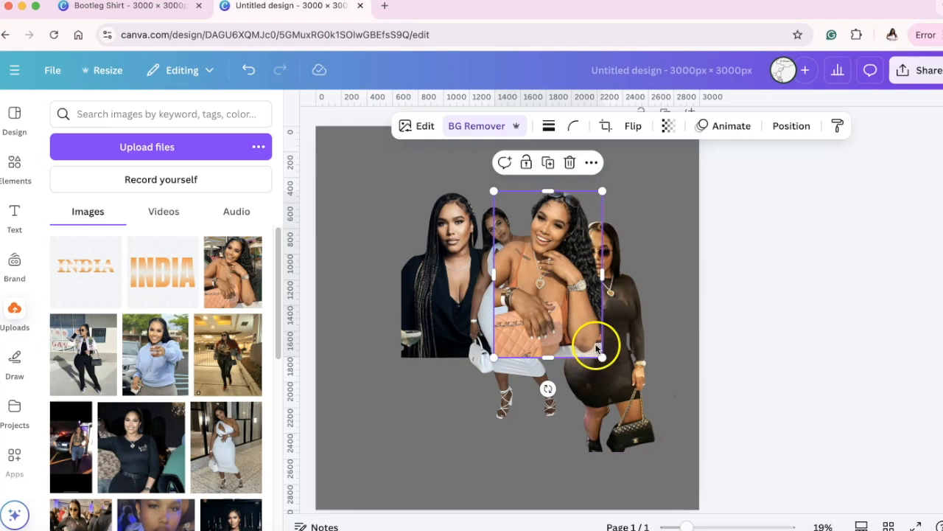
mouse_move(602, 356)
left_mouse_down()
mouse_move(583, 341)
mouse_move(587, 352)
left_mouse_up()
Send the peach-handbag cutout to the back at about X 1444, Y 443 px, and move the black-dress cutout to about X 1750, Y 760 px.
left_click(791, 125)
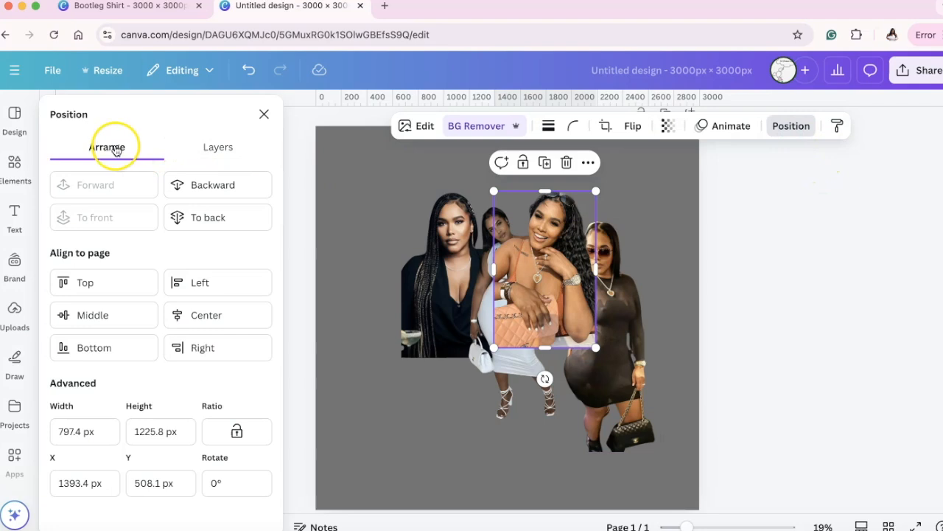
left_click(220, 218)
left_click_drag(565, 204, 566, 194)
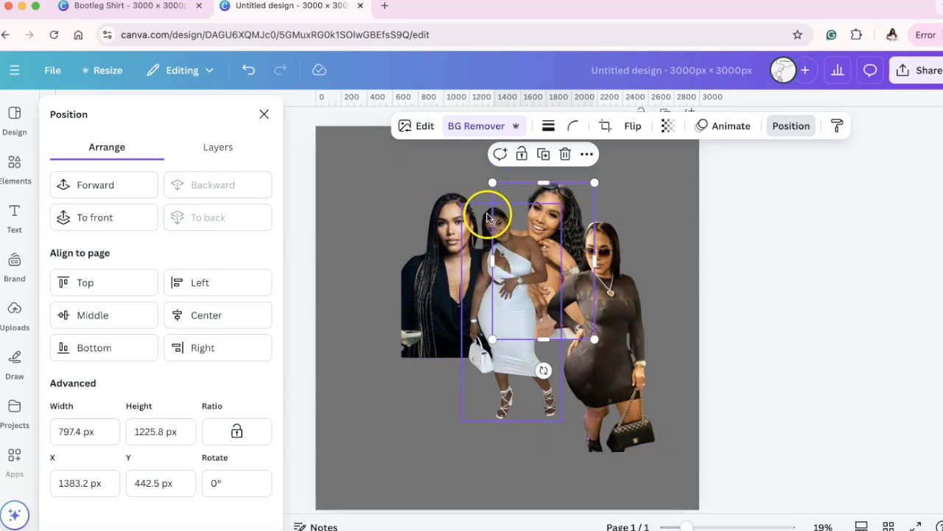
mouse_move(565, 197)
left_mouse_down()
mouse_move(566, 215)
mouse_move(578, 197)
left_mouse_up()
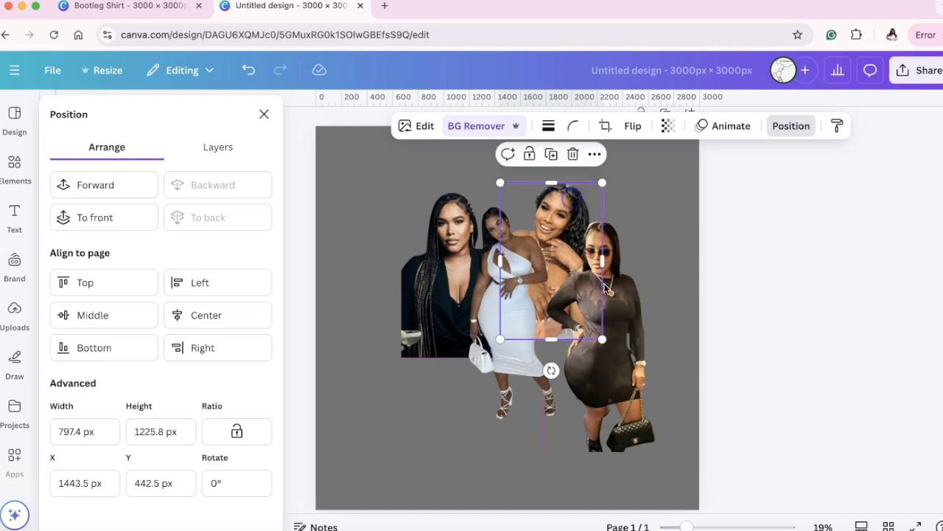
mouse_move(625, 402)
left_mouse_down()
mouse_move(602, 398)
mouse_move(638, 405)
left_mouse_up()
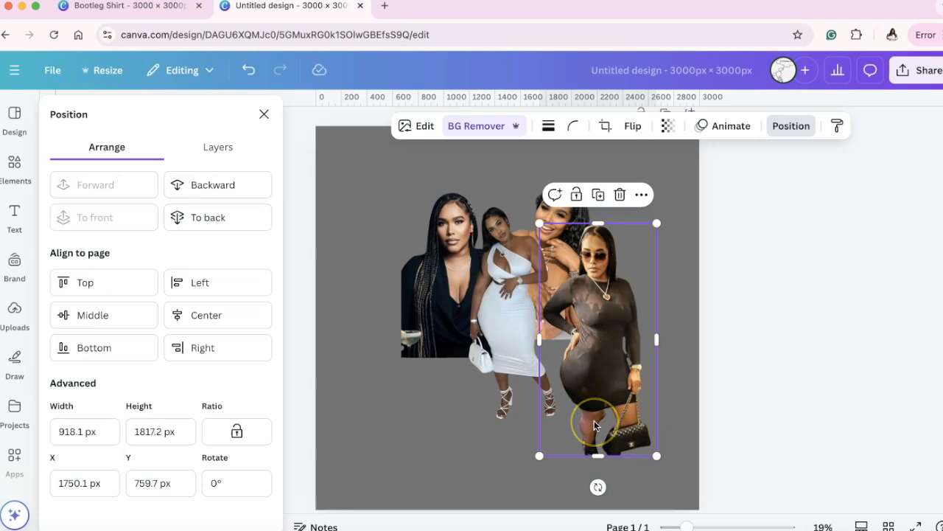
left_click(612, 359)
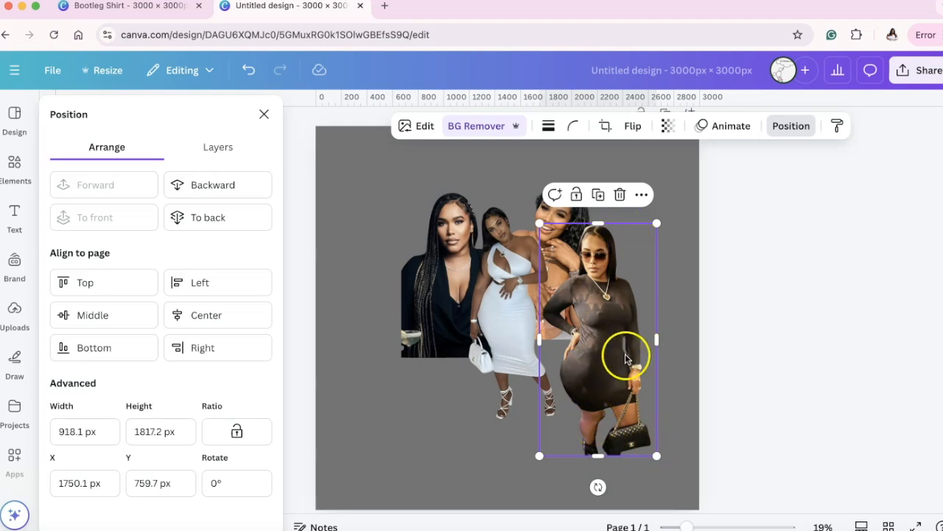
Compare the cutout arrangement with the finished INDIA collage in the Bootleg Shirt design.
left_click(174, 9)
left_click(502, 260)
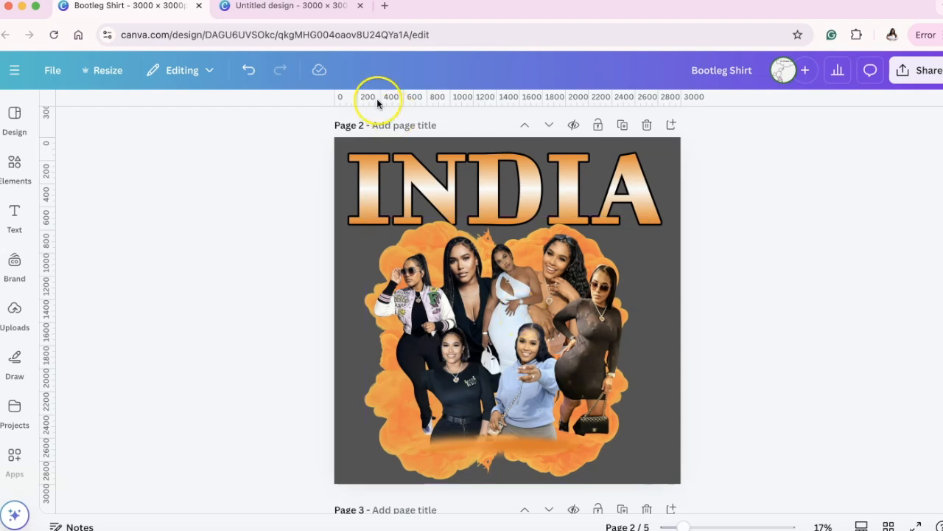
left_click(316, 7)
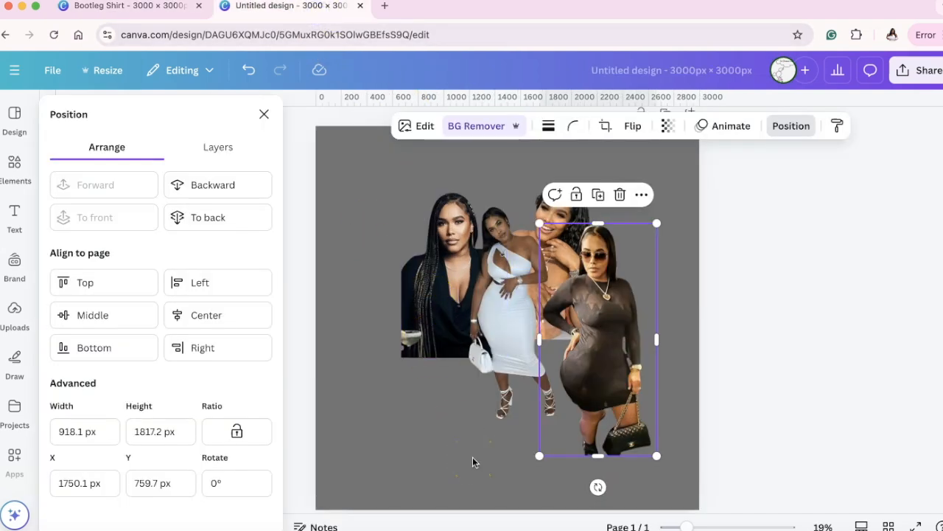
key("XF86MonBrightnessUp")
left_click(188, 15)
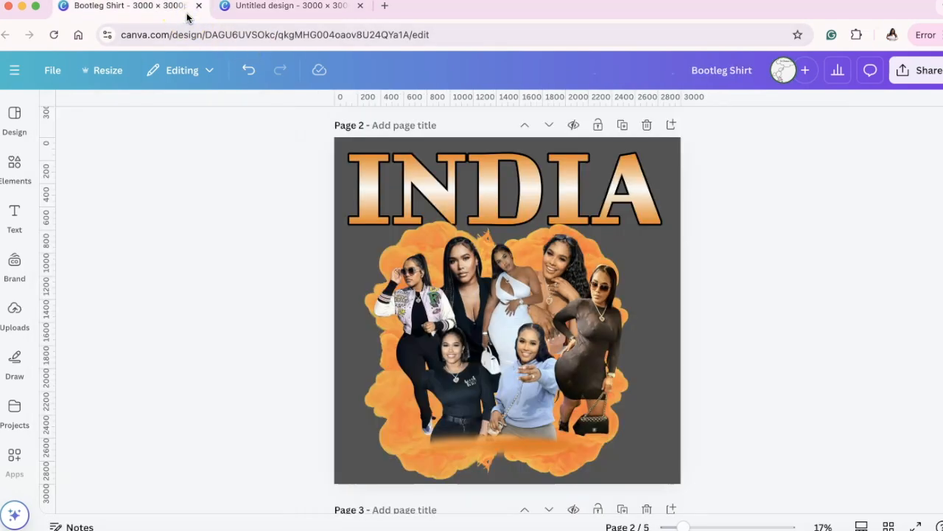
left_click(261, 14)
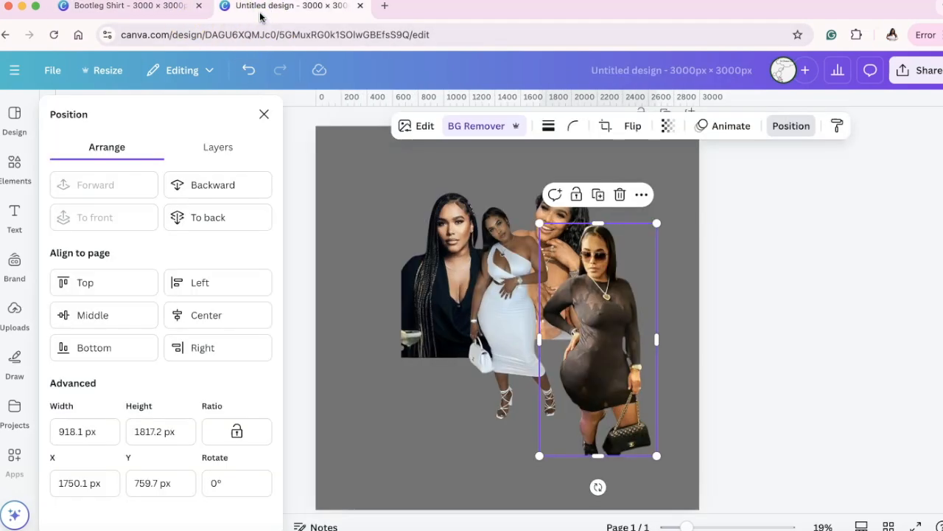
Add the black-top, blue-hoodie and varsity-jacket uploads, moving the black-top and blue-hoodie photos to the canvas's lower right.
left_click(15, 313)
mouse_move(109, 325)
scroll(109, 326, "down", 1)
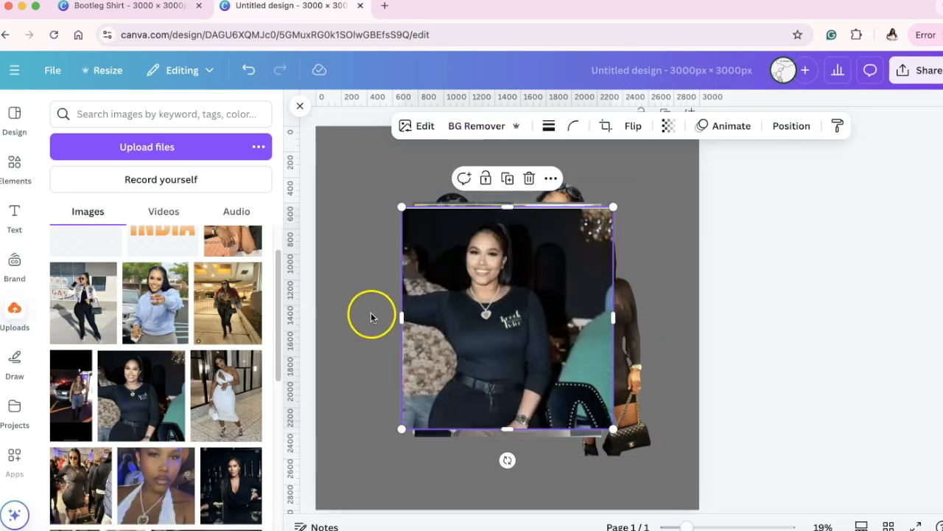
left_click(300, 106)
left_click_drag(468, 305, 562, 386)
left_click_drag(449, 253, 522, 376)
Move the varsity-jacket photo to the left of the black-blouse cutout and remove its background.
left_click_drag(445, 244, 369, 233)
left_click(350, 125)
left_click_drag(434, 294, 406, 299)
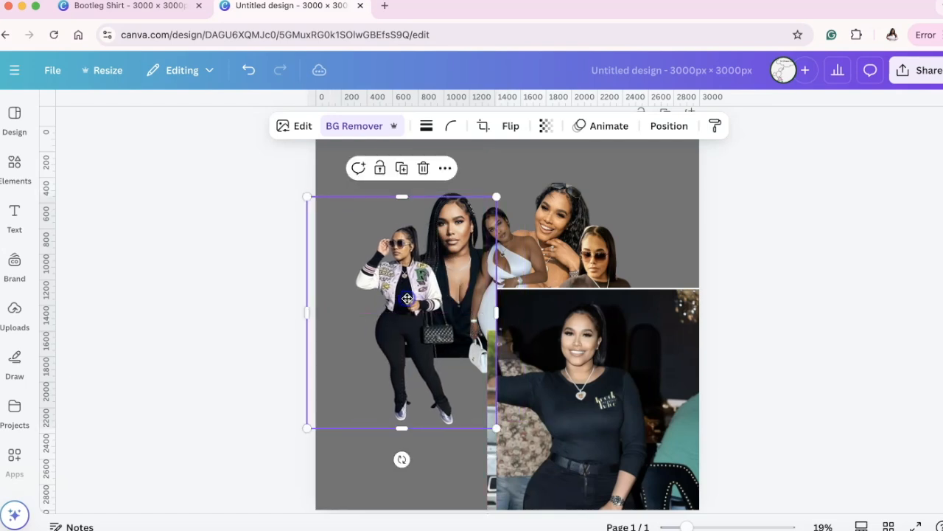
Crop the varsity-jacket cutout's left, right and top edges to remove most of the empty space around the figure.
left_click_drag(308, 314, 356, 312)
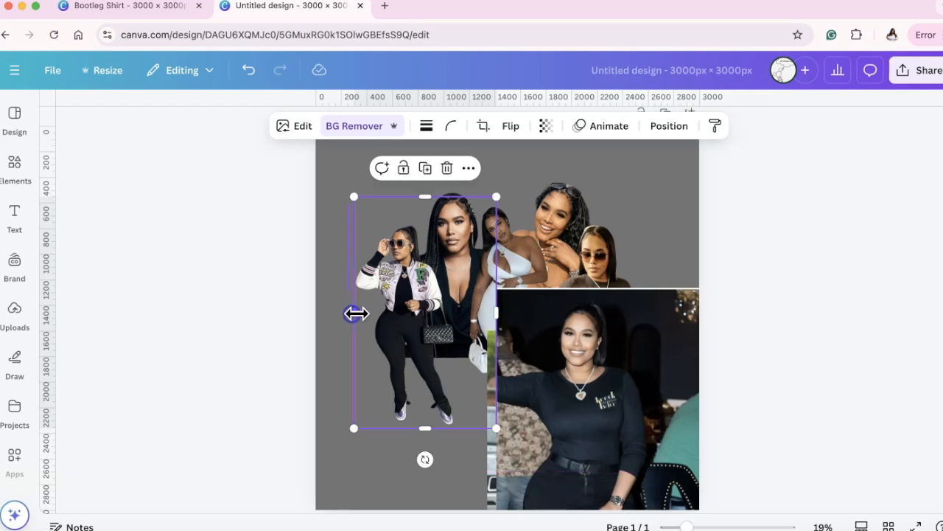
double_click(460, 230)
key("Return")
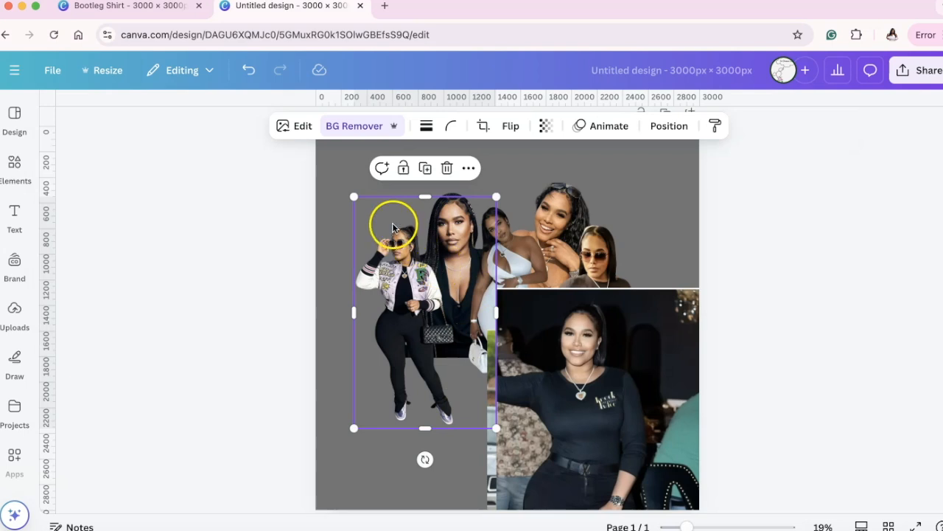
left_click_drag(485, 315, 460, 316)
left_click_drag(415, 200, 414, 222)
left_click(522, 204)
left_click(394, 396)
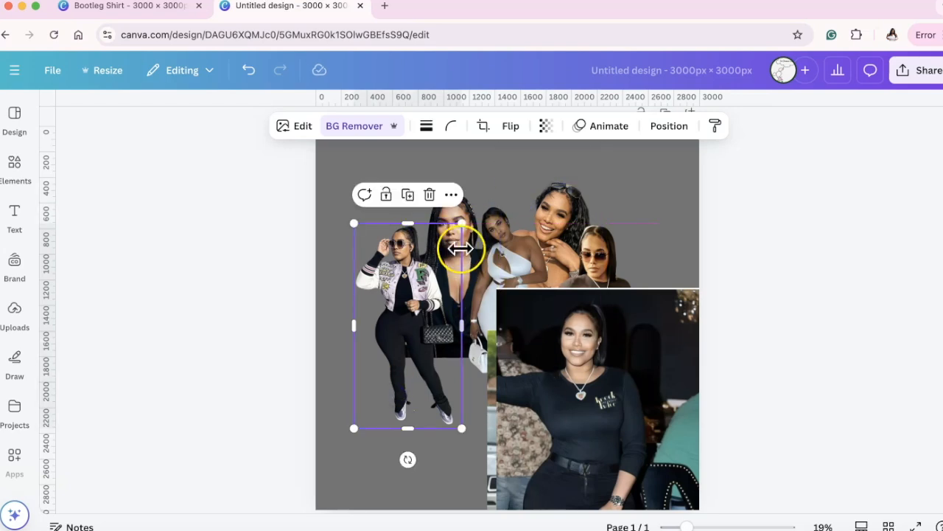
Trim the varsity-jacket cutout's right edge closer to the handbag and shoe.
left_click(468, 197)
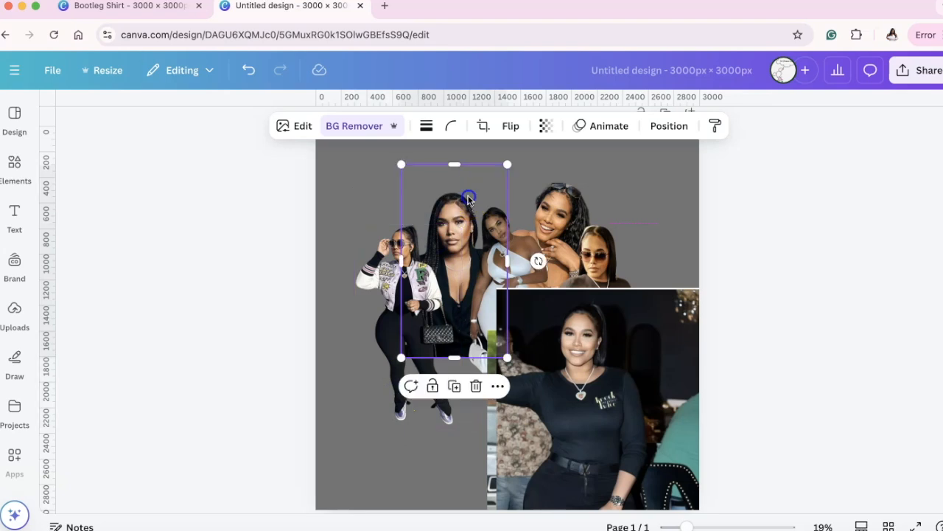
left_click(383, 271)
left_click(472, 255)
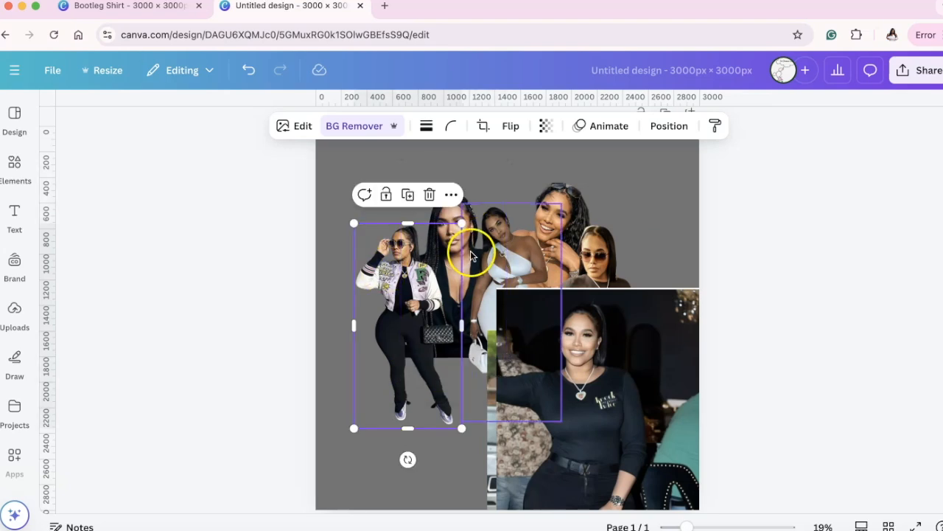
left_click(462, 326)
left_click_drag(459, 326, 457, 326)
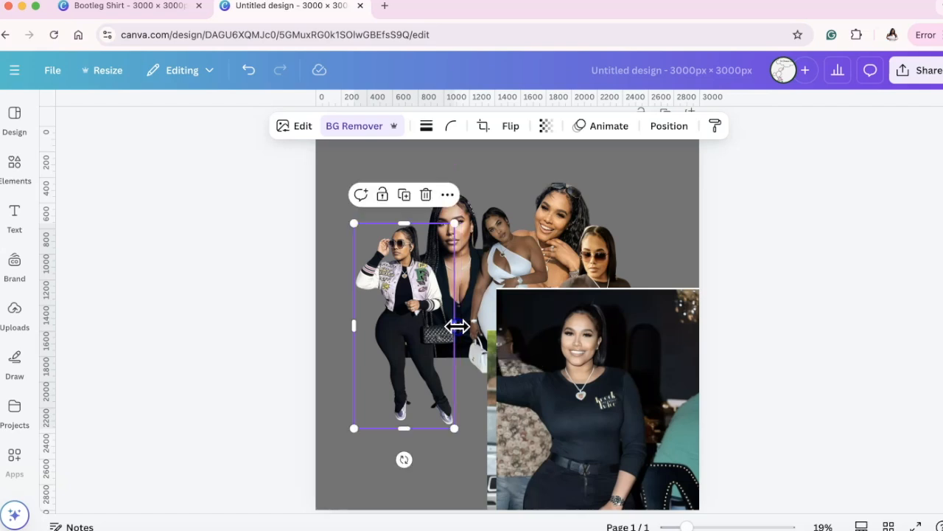
left_click(336, 311)
Move the black-top photo to the middle of the canvas and remove its background.
left_click_drag(627, 364, 517, 292)
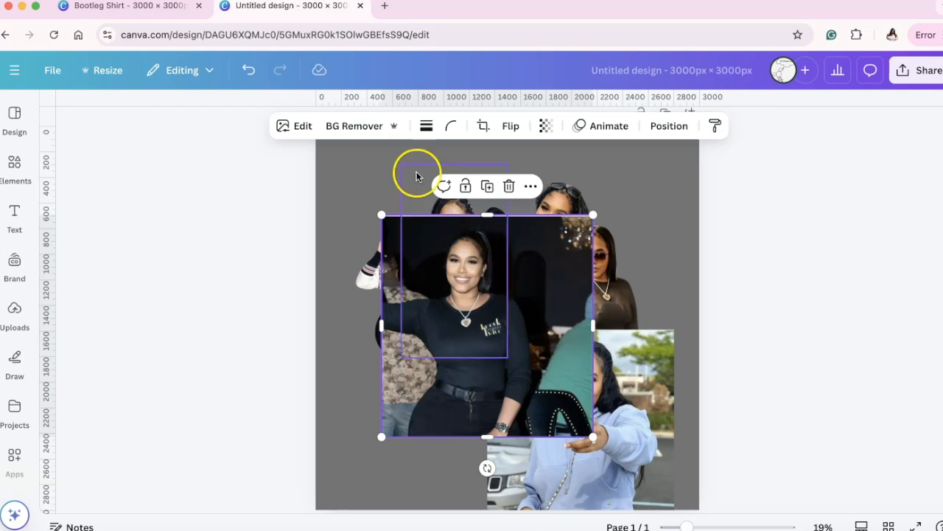
left_click(375, 126)
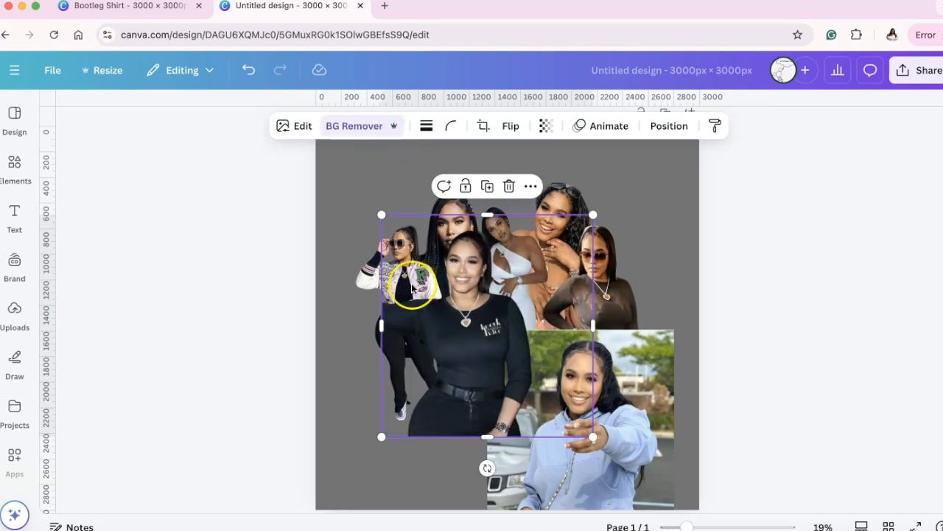
Crop the black-top cutout's left, top and right edges and lower it in front of the black-blouse and white-dress cutouts.
left_click_drag(381, 324, 404, 324)
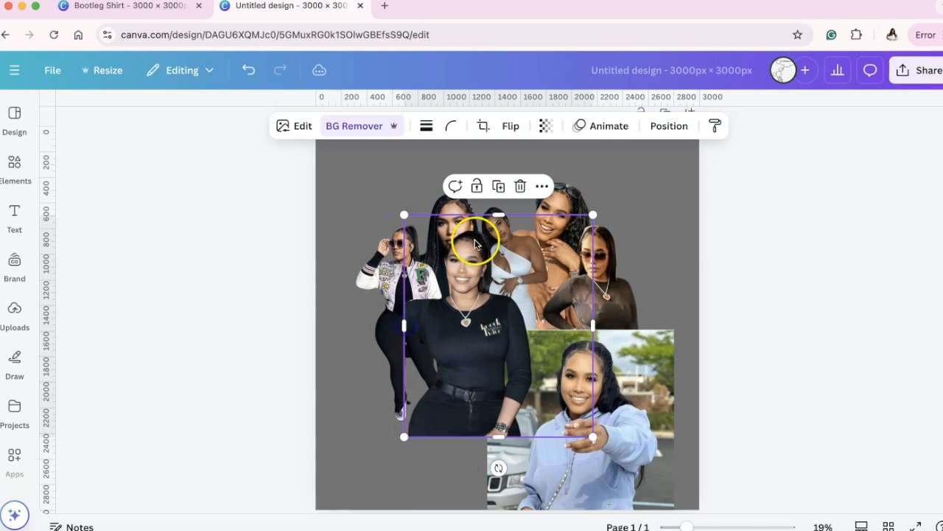
left_click_drag(492, 221, 491, 224)
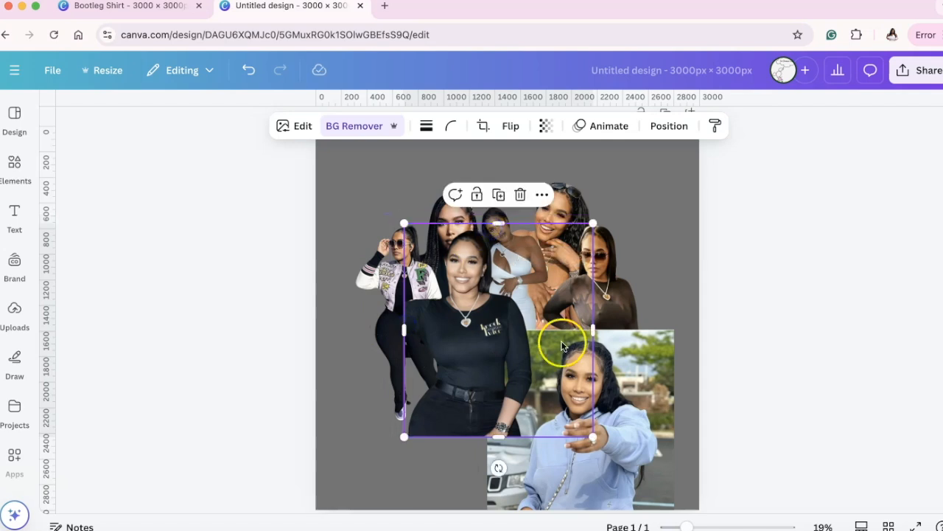
left_click_drag(590, 326, 539, 331)
left_click(495, 337)
left_click_drag(482, 343, 476, 374)
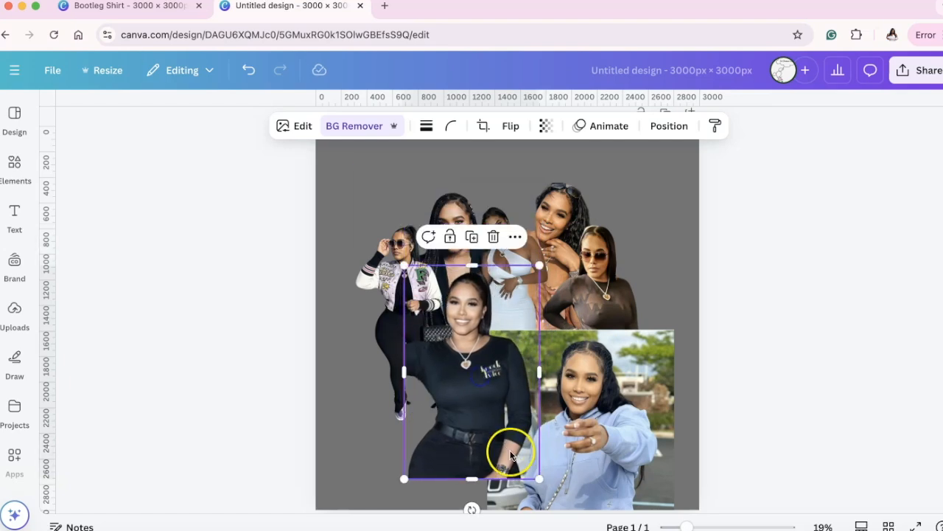
Shrink the black-top cutout to about 808 × 1275 px and lower it in front of the varsity-jacket cutout.
left_click_drag(538, 479, 503, 430)
left_click_drag(467, 371, 468, 399)
left_click(680, 298)
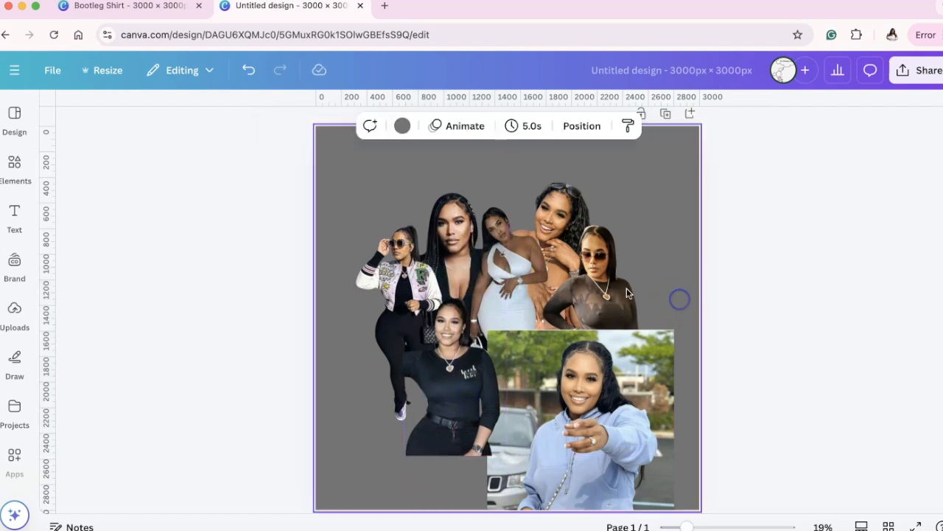
Try bringing the varsity-jacket cutout to the front of the black-top cutout, and undo the reordering.
left_click(386, 279)
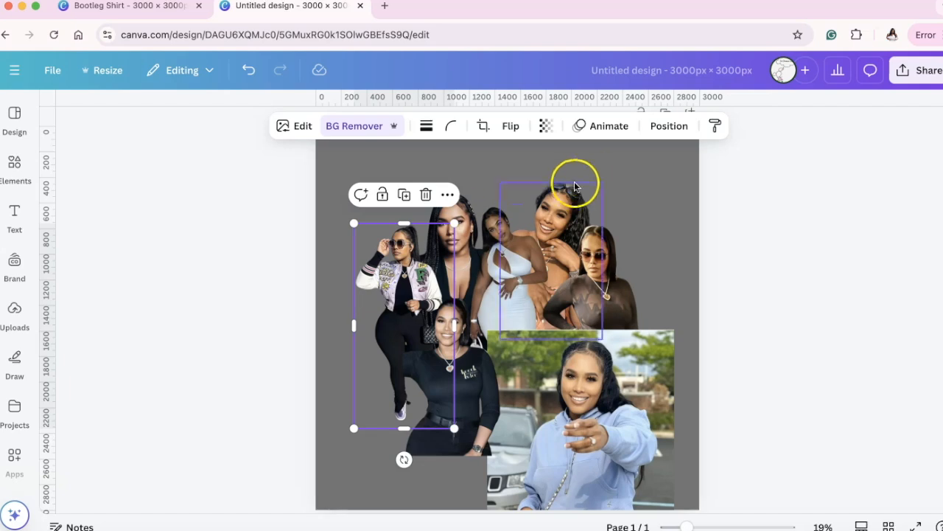
left_click(667, 126)
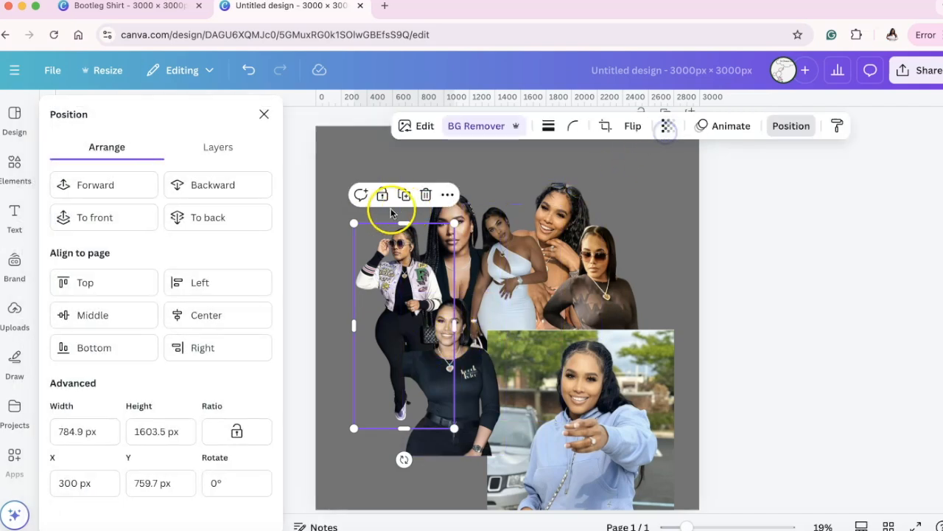
left_click(132, 213)
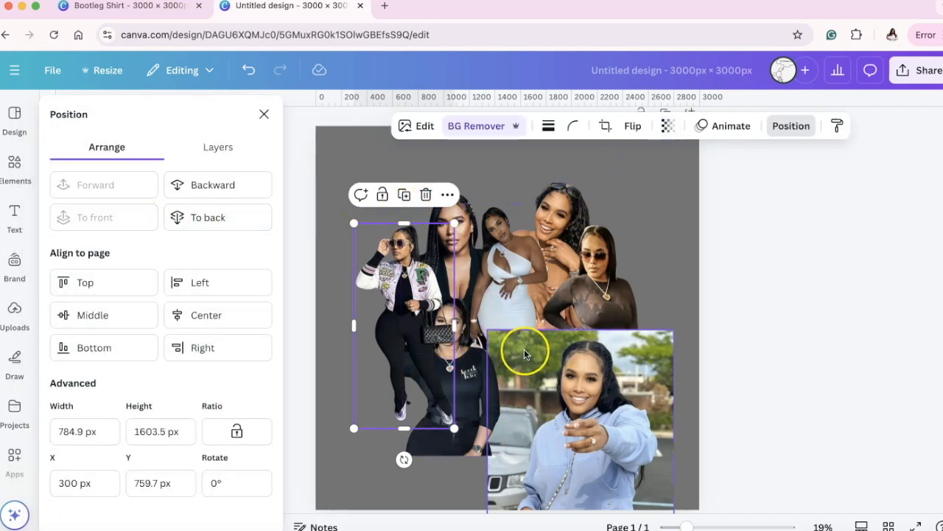
left_click(263, 68)
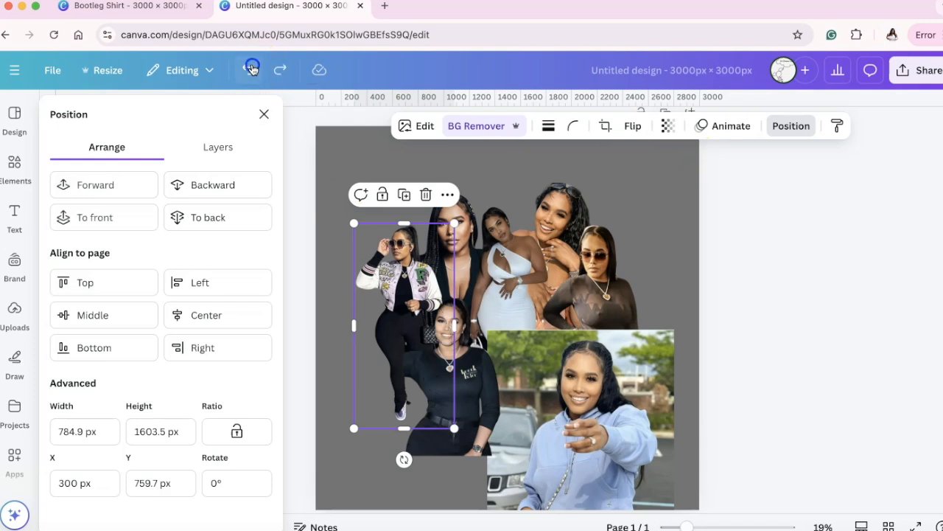
Crop the black-top cutout's left edge slightly, to a width of about 796 px.
left_click(466, 378)
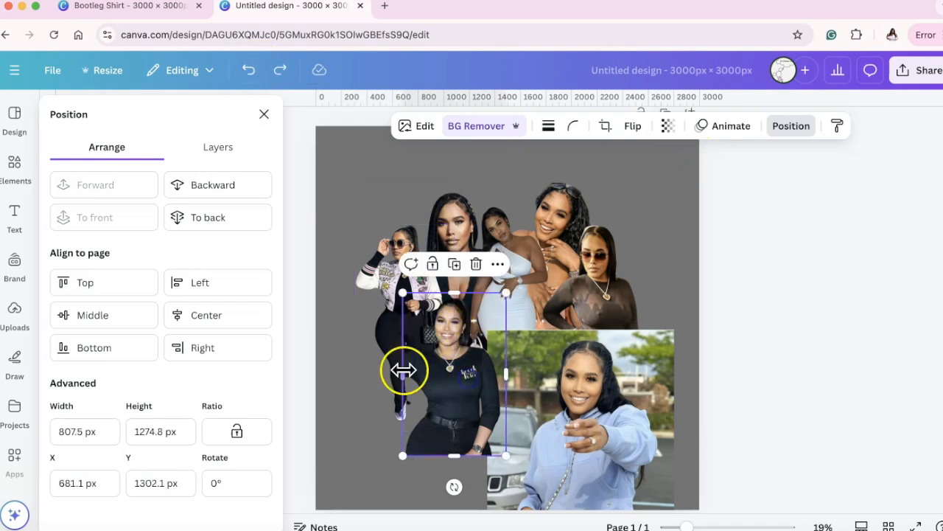
left_click_drag(403, 373, 406, 373)
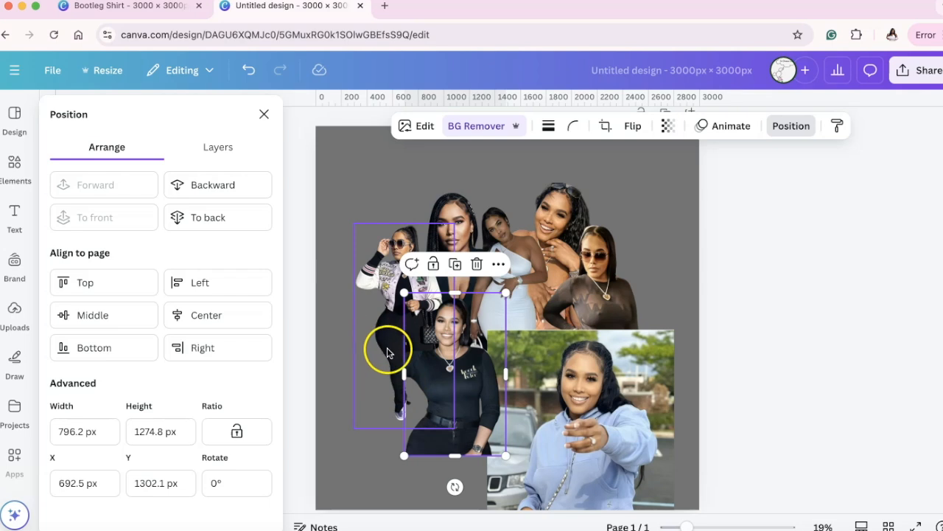
left_click(331, 337)
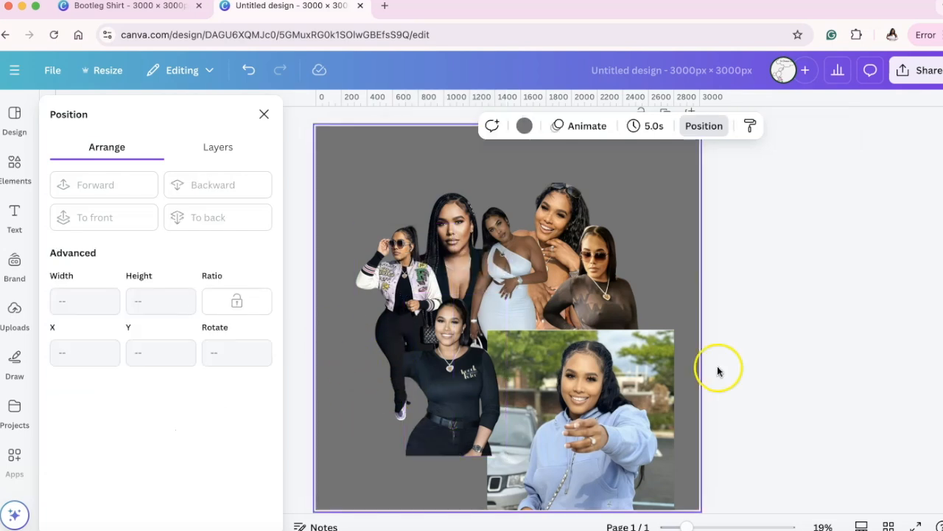
Move the blue-hoodie photo toward the canvas middle, remove its background, and crop its left, right and top edges to about 1122 × 1749 px.
left_click_drag(565, 389, 525, 283)
left_click(468, 126)
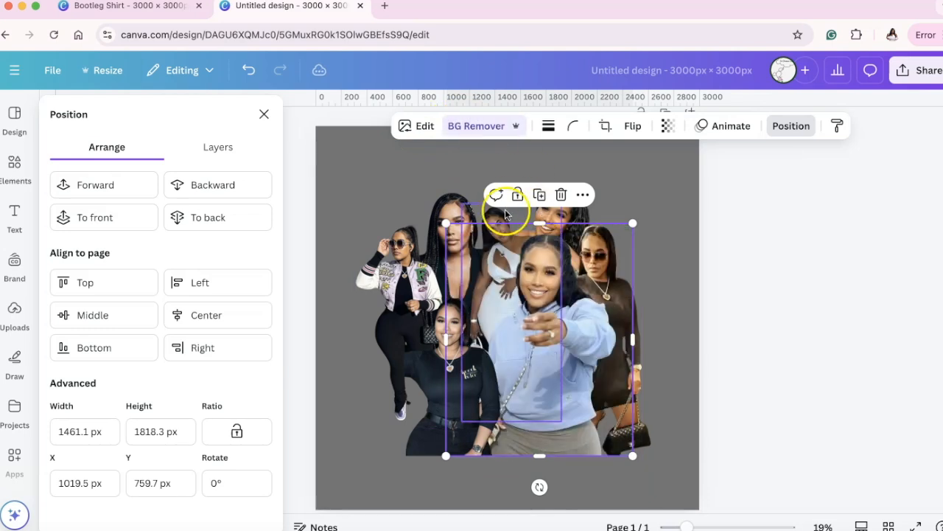
left_click_drag(447, 339, 479, 337)
left_click_drag(632, 339, 622, 339)
left_click_drag(550, 223, 551, 232)
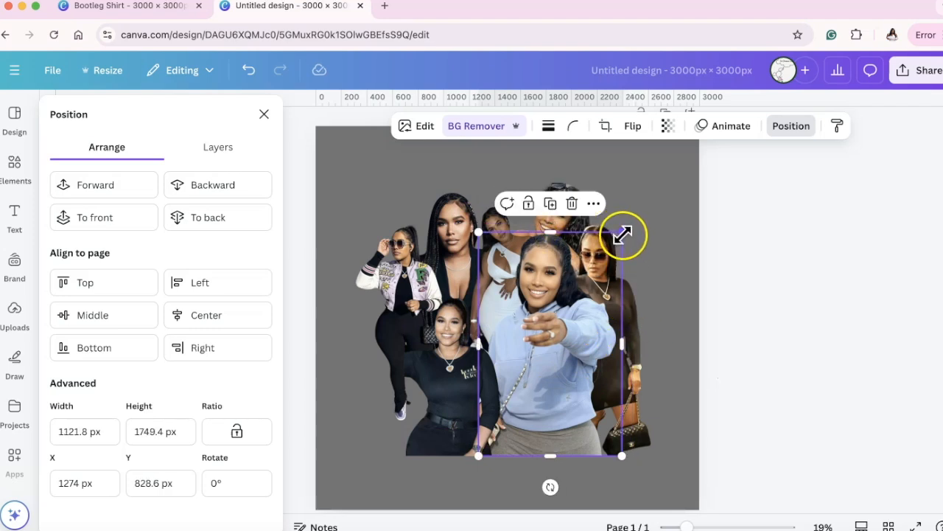
Shrink the blue-hoodie cutout and place it beside the black-top cutout in the collage's lower row.
left_click_drag(620, 233, 569, 283)
left_click_drag(554, 299, 582, 288)
mouse_move(527, 353)
left_mouse_down()
mouse_move(539, 367)
mouse_move(527, 369)
left_mouse_up()
Shift the black-top cutout left and shrink it slightly, and move the blue-hoodie cutout up and left against it.
left_click(442, 396)
left_click_drag(440, 396, 435, 397)
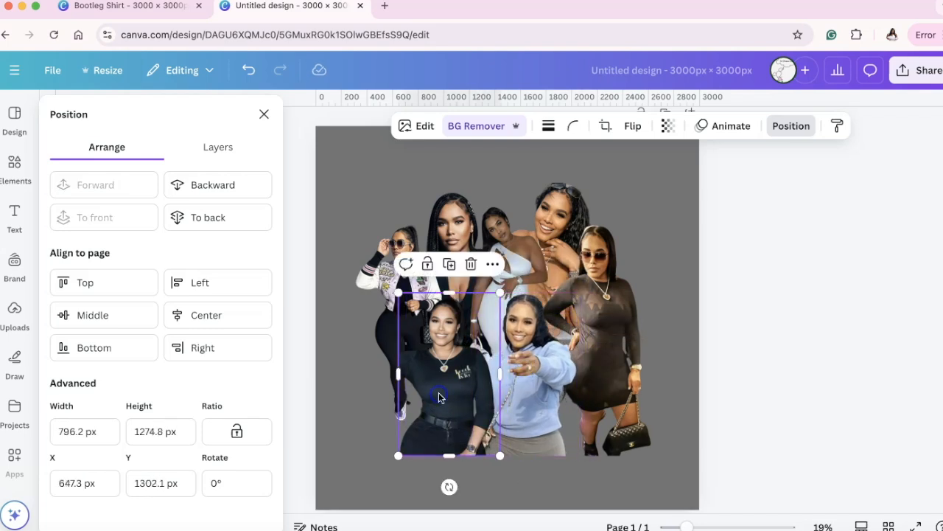
left_click_drag(495, 458, 489, 440)
left_click_drag(552, 383, 543, 373)
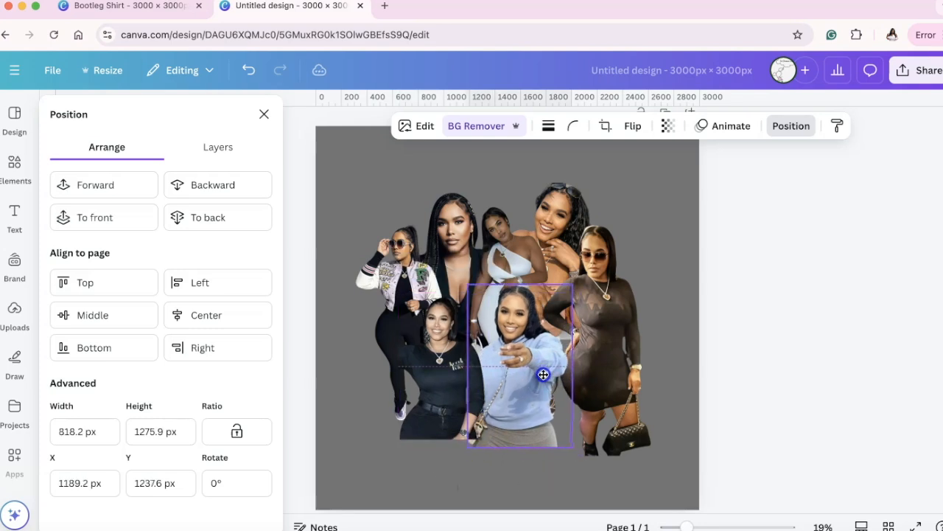
Bring the brown sheer-dress cutout to the front, shift it slightly left, and rotate it to 11.5°.
left_click(616, 346)
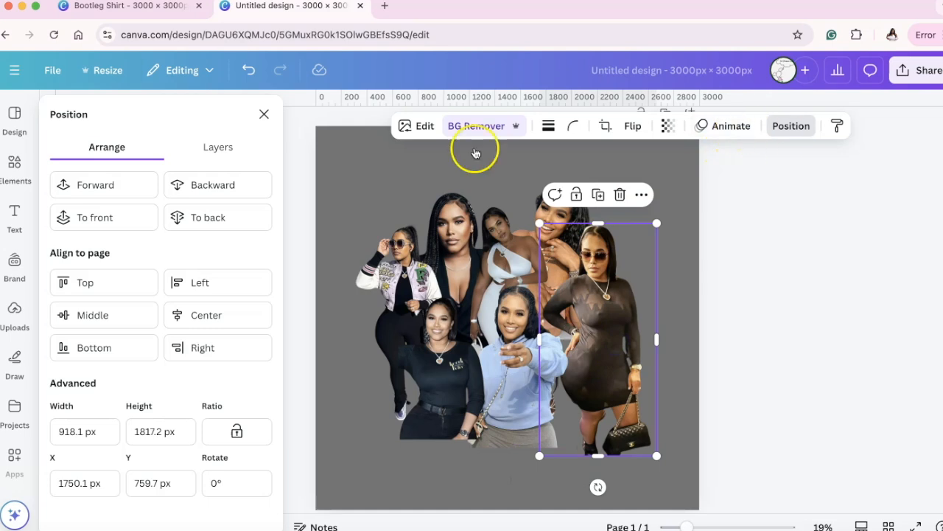
left_click(133, 217)
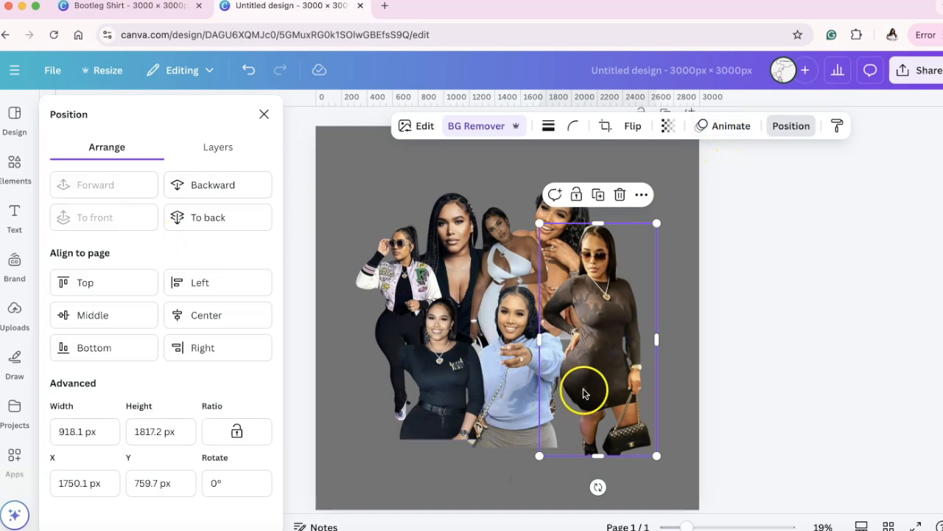
left_click_drag(591, 397, 582, 392)
left_click_drag(589, 487, 558, 486)
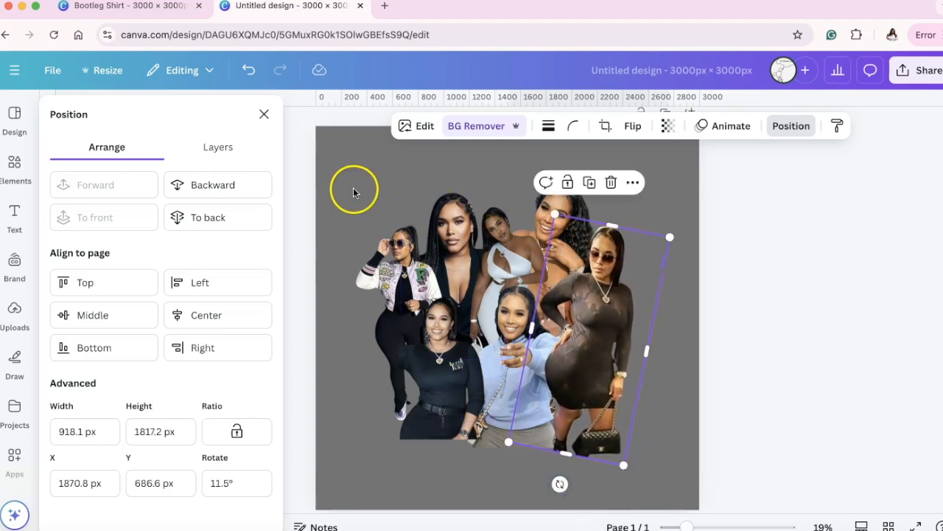
Tilt the varsity-jacket cutout slightly counterclockwise.
left_click(412, 302)
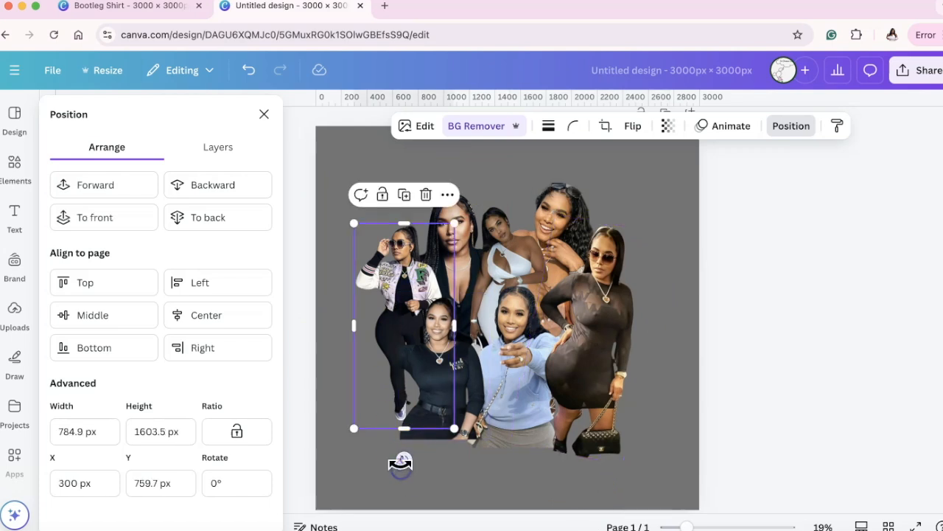
left_click_drag(406, 460, 415, 462)
left_click(687, 388)
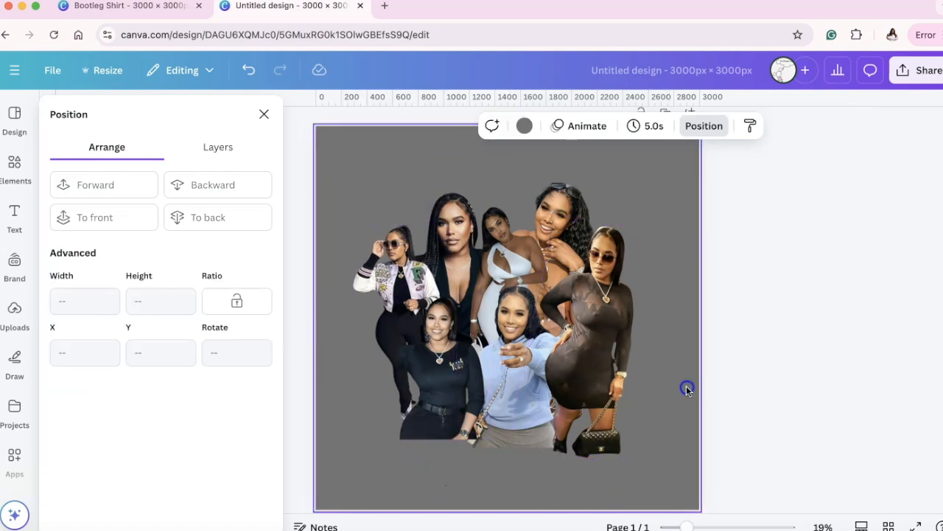
Check the layout of the finished Bootleg Shirt design, and shrink the blue-hoodie cutout to about 707 × 1103 px between its neighbours.
left_click(150, 7)
left_click(501, 339)
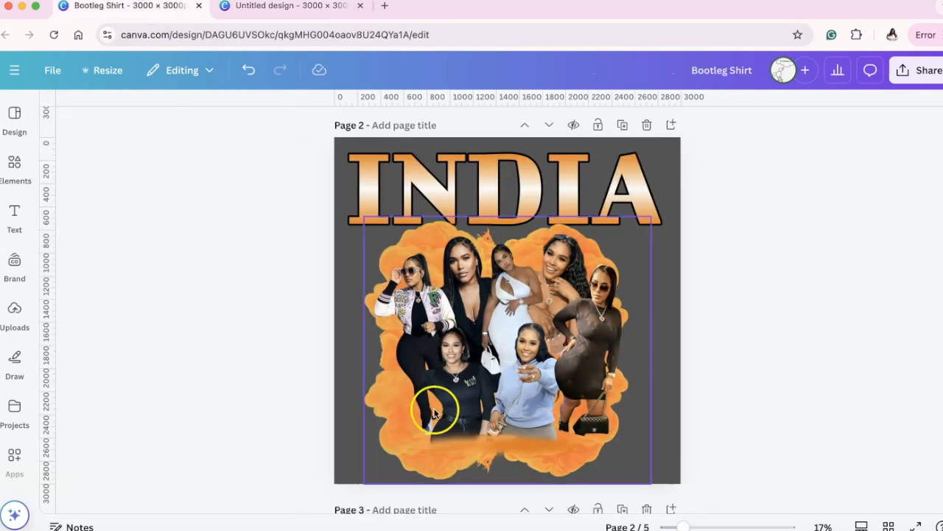
left_click(319, 11)
left_click(520, 308)
left_click_drag(573, 285, 558, 308)
left_click_drag(514, 368, 519, 359)
Shrink the black-top cutout to about 654 × 1047 px and align its bottom with the blue-hoodie cutout.
left_click(431, 362)
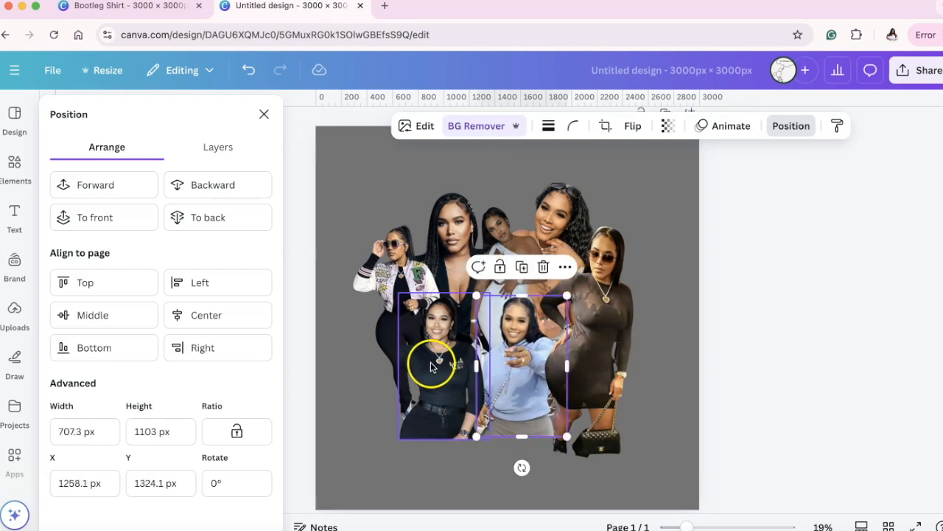
left_click_drag(399, 292, 411, 311)
left_click_drag(435, 370, 439, 359)
left_click_drag(481, 428, 487, 437)
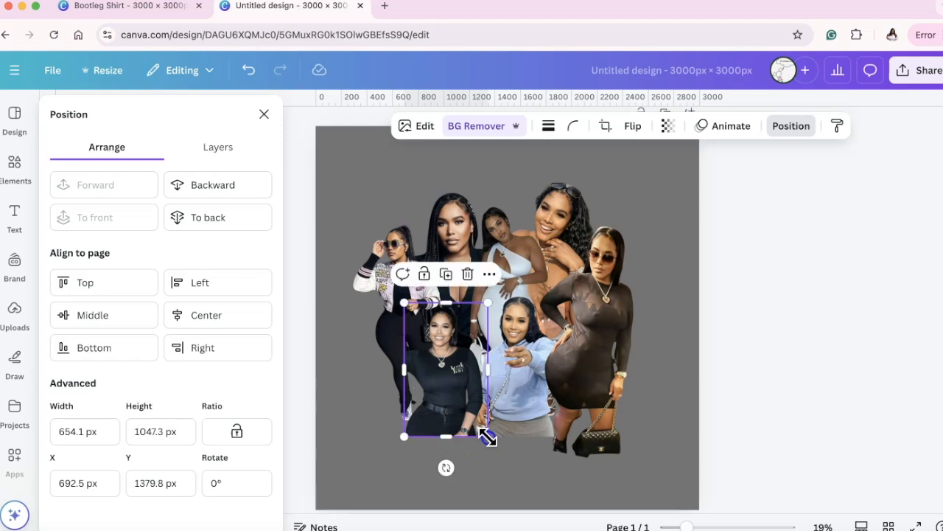
Shrink the brown sheer-dress cutout to about 852 × 1686 px, nudge it left, and compare the layout with the Bootleg Shirt design.
left_click(644, 379)
left_click(644, 377)
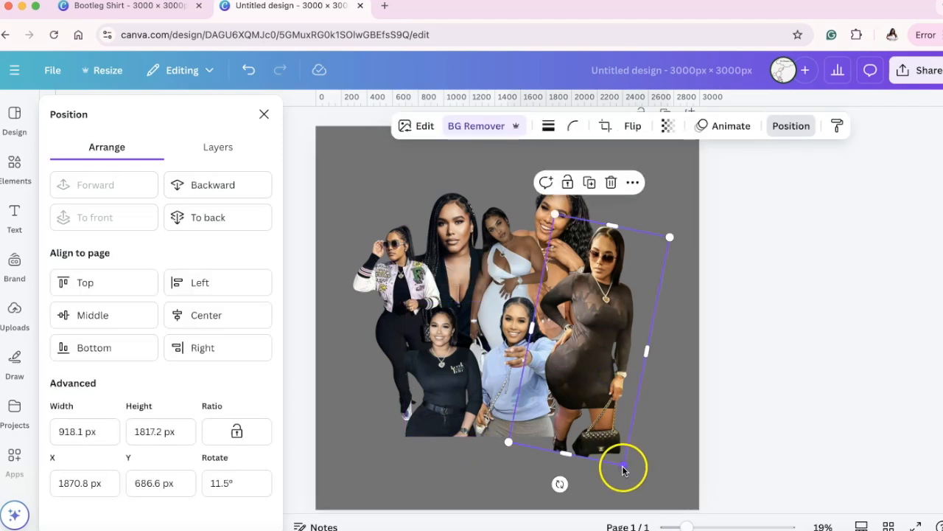
left_click_drag(615, 455, 613, 448)
left_click_drag(596, 416, 593, 417)
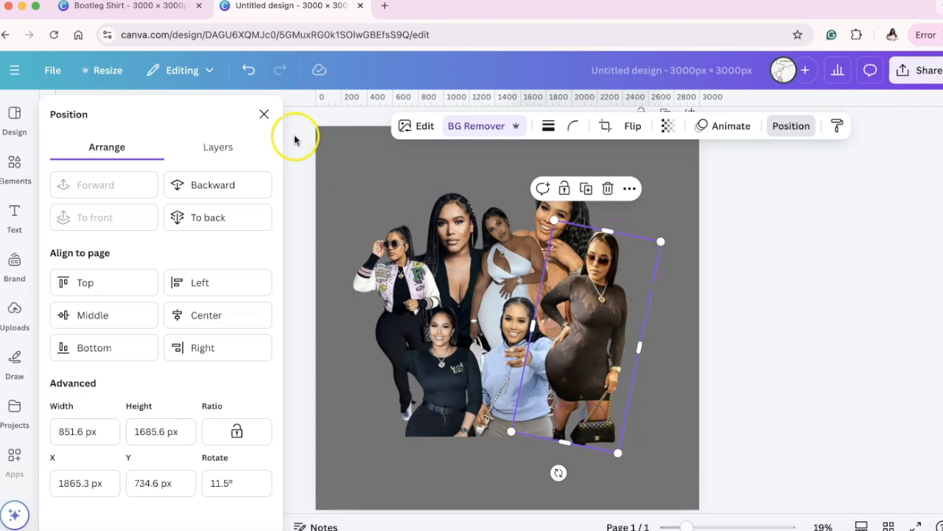
left_click(177, 6)
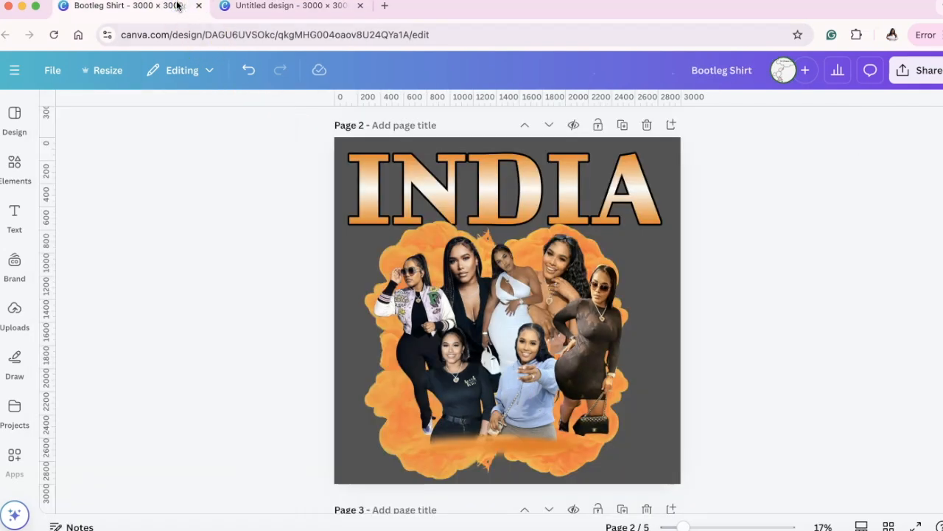
left_click(334, 9)
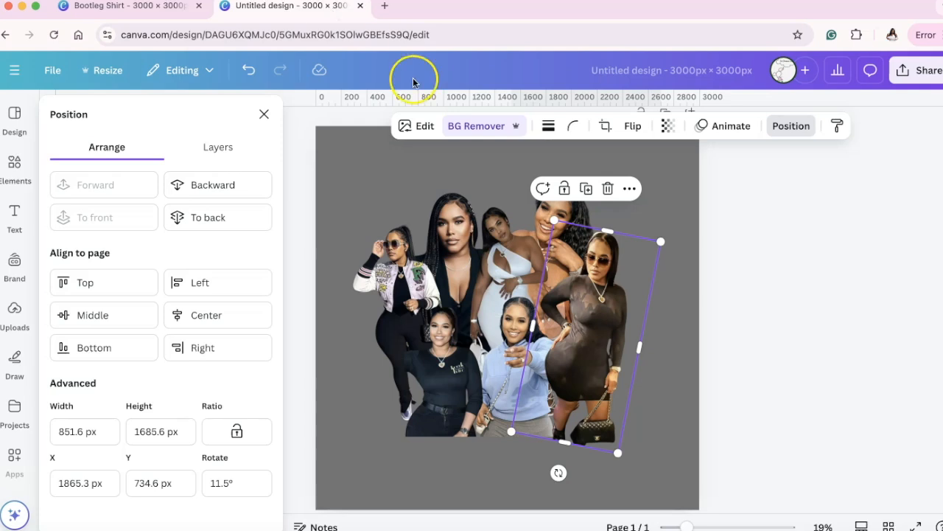
Lighten the white-dress cutout by setting its brightness to 31 and shadows to 31.
left_click(500, 236)
left_click(422, 127)
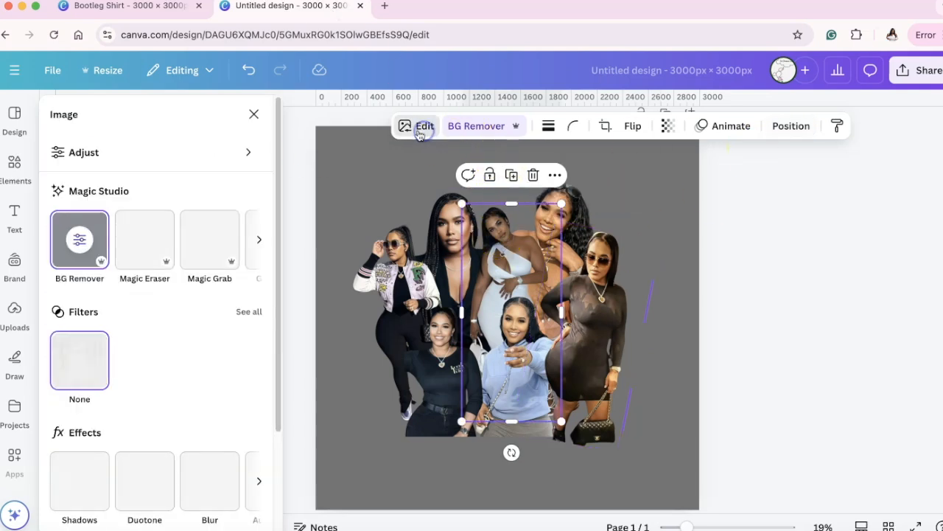
left_click(121, 156)
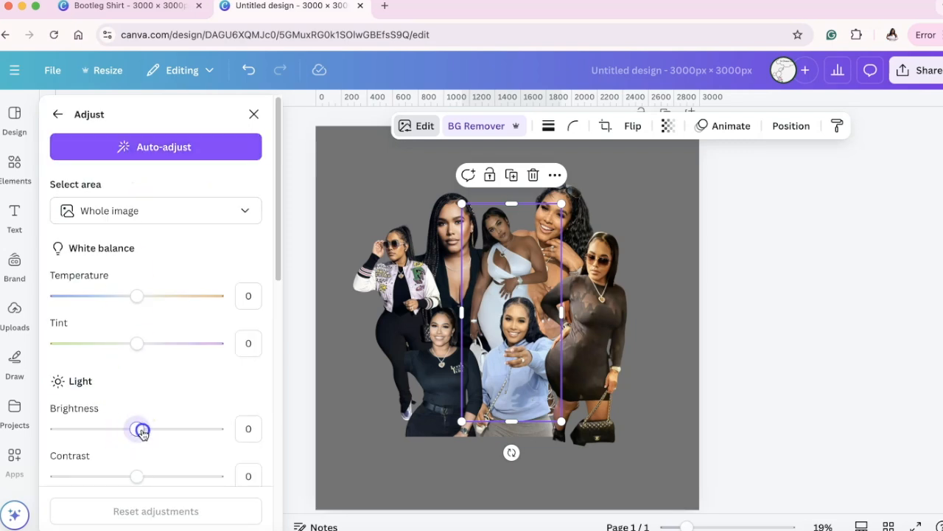
left_click_drag(143, 432, 154, 432)
scroll(153, 432, "down", 3)
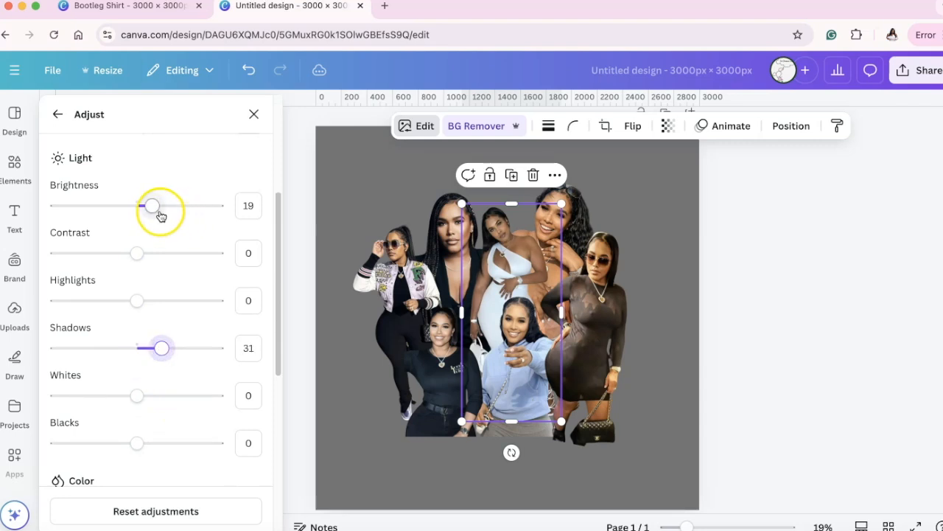
left_click_drag(156, 213, 160, 213)
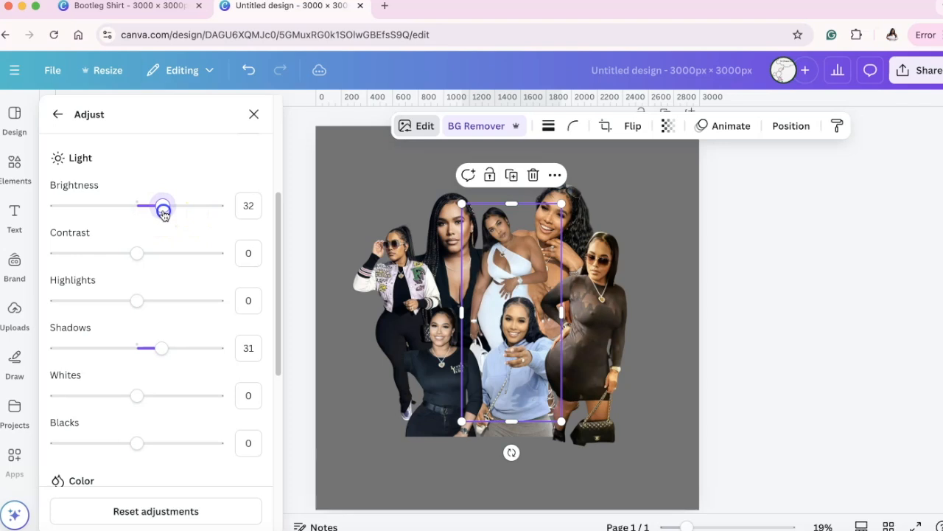
left_click(175, 8)
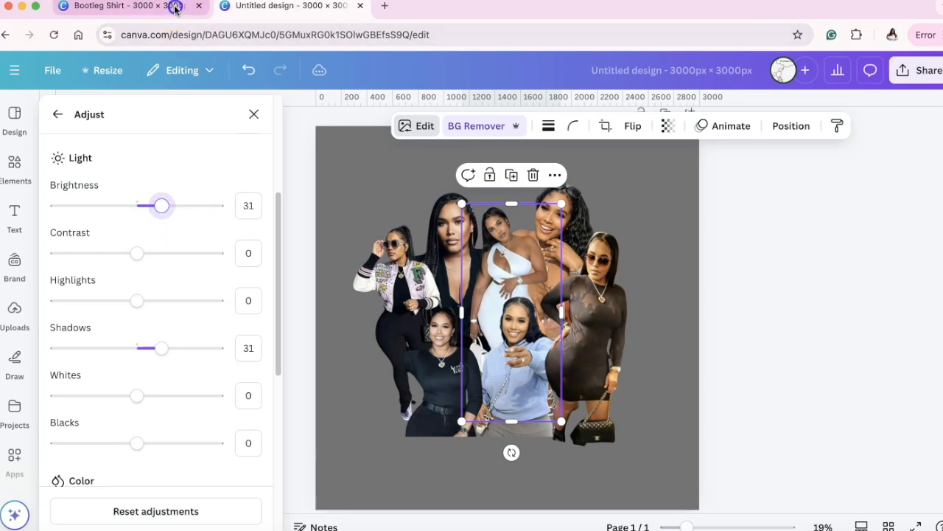
left_click(289, 8)
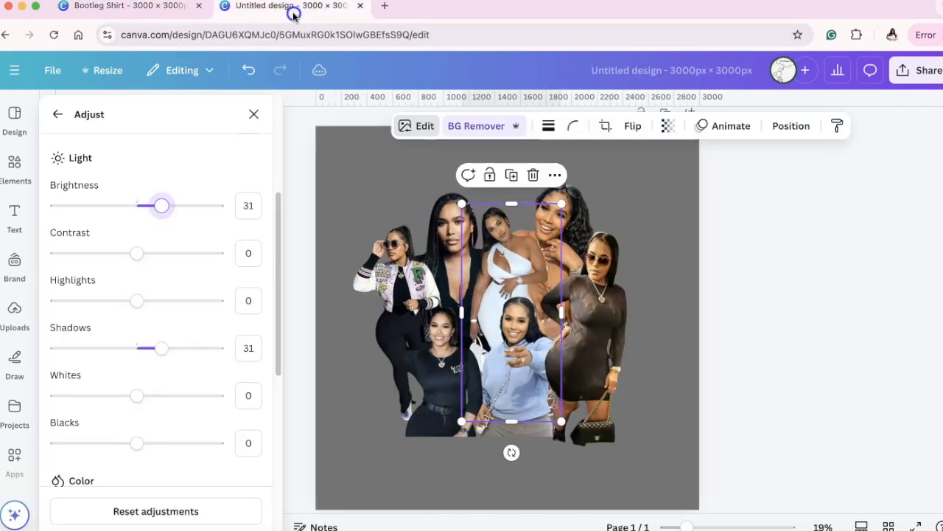
Lighten the brown sheer-dress cutout by setting its brightness to 18 and shadows to 8.
left_click(590, 289)
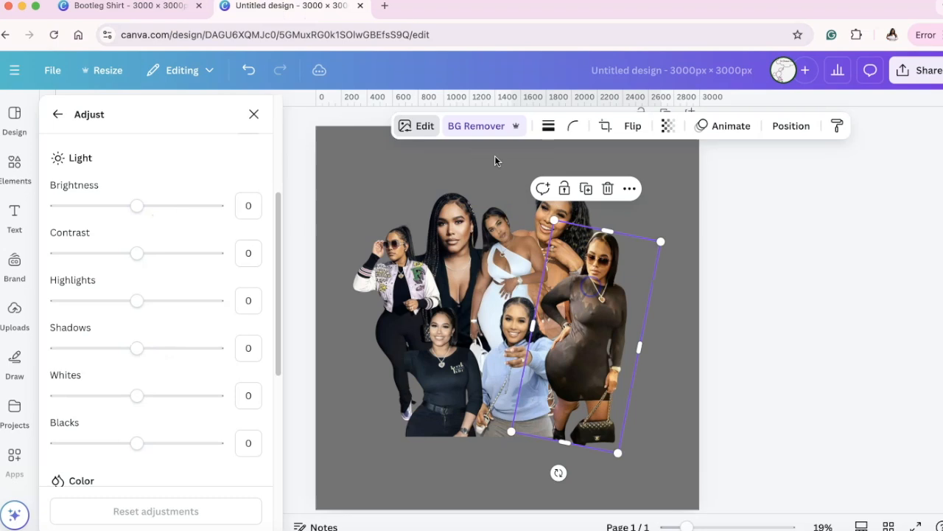
left_click(425, 127)
left_click(303, 126)
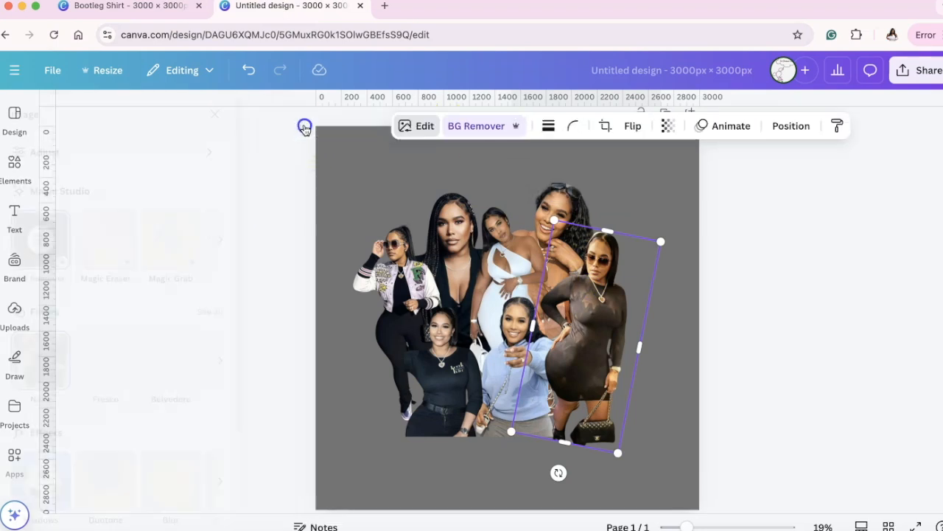
left_click(181, 158)
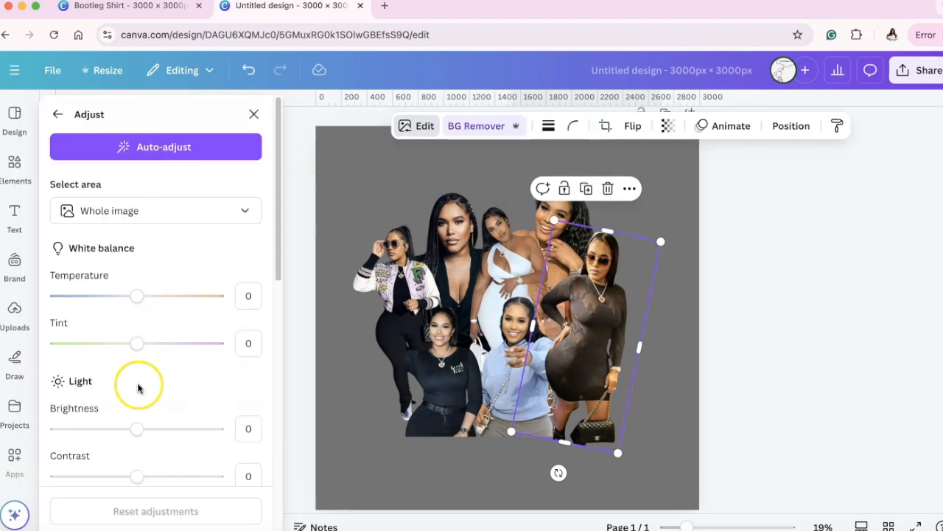
left_click_drag(135, 430, 147, 435)
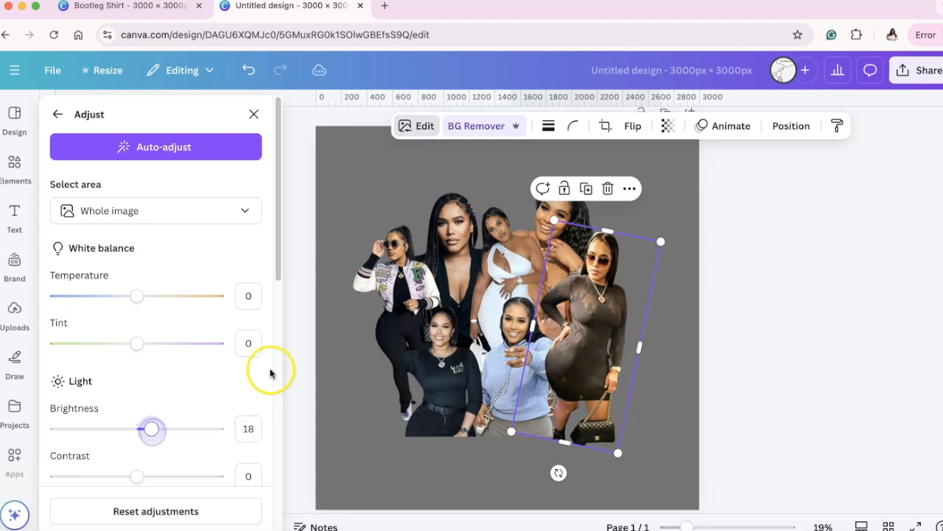
scroll(177, 394, "down", 3)
left_click_drag(145, 351, 142, 351)
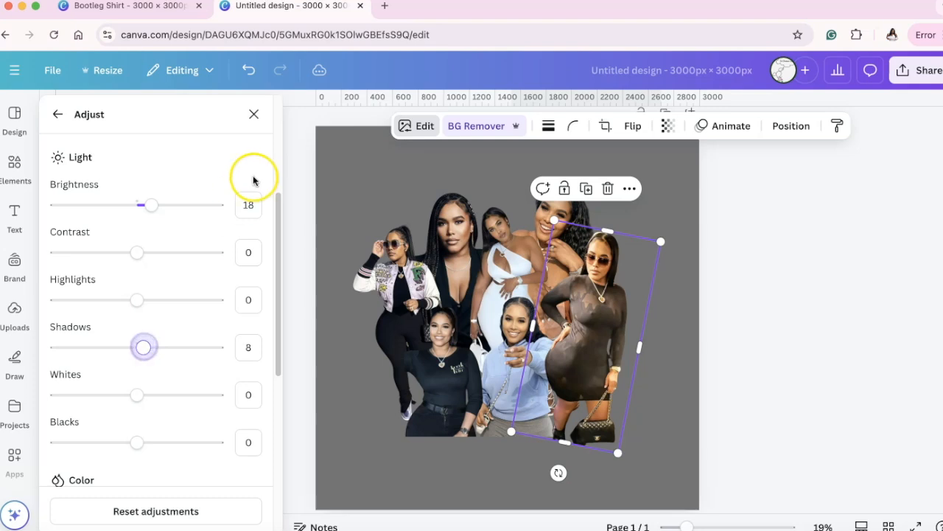
Group all seven photo cutouts, then move the group slightly lower and center it horizontally on the canvas.
left_click(253, 115)
left_click(745, 322)
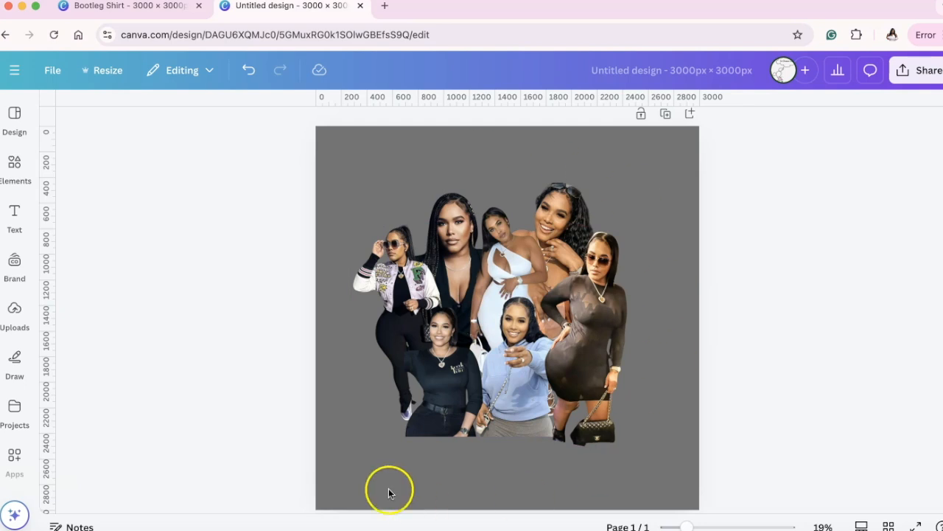
left_click_drag(355, 184, 630, 442)
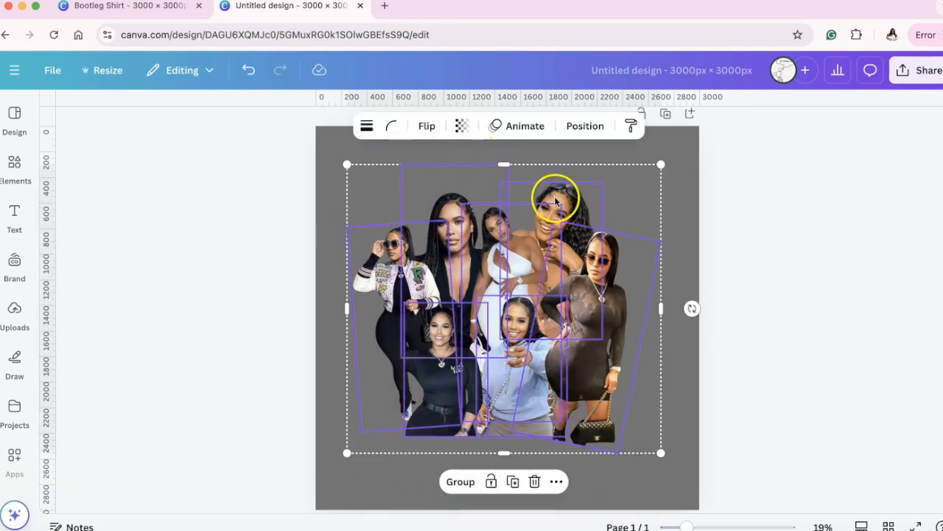
left_click(469, 483)
left_click_drag(539, 336, 537, 349)
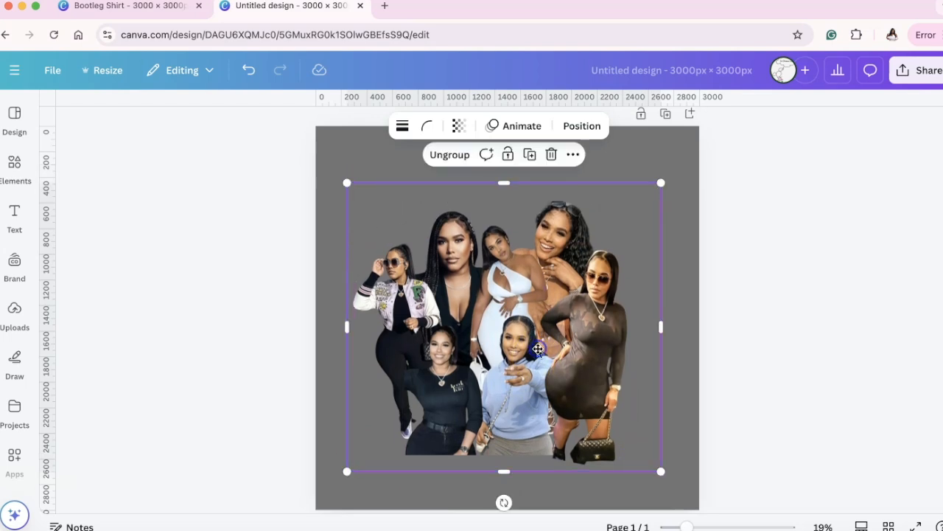
left_click_drag(518, 295, 522, 292)
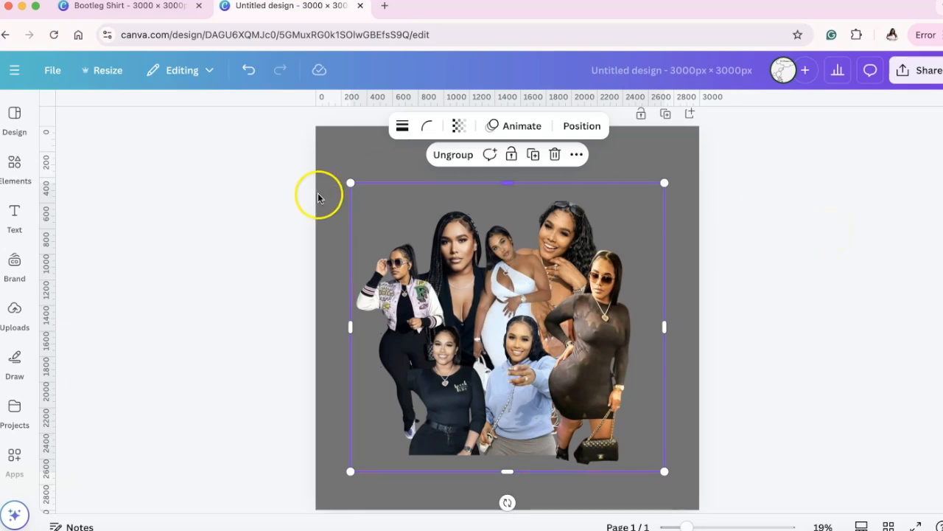
Search the apps for "type" and open the TypeGradient app.
left_click(18, 403)
left_click(20, 401)
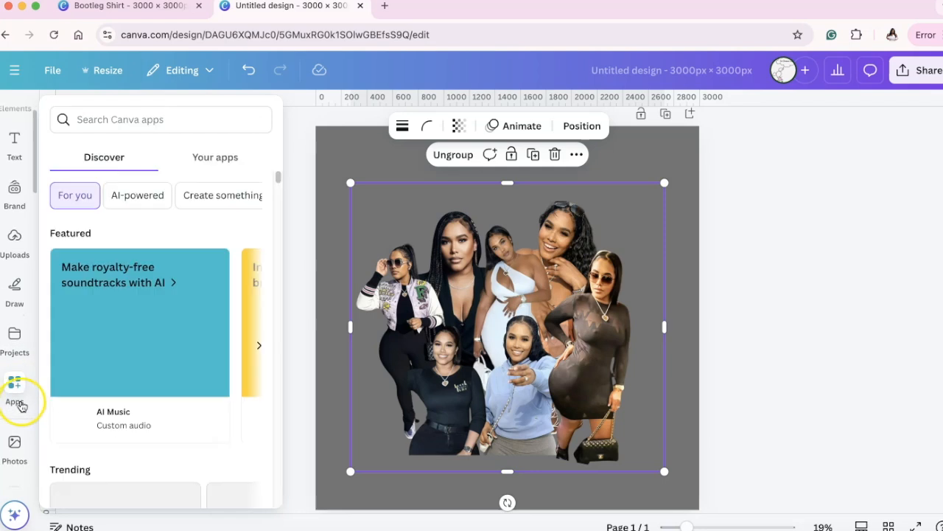
left_click(156, 114)
type("type")
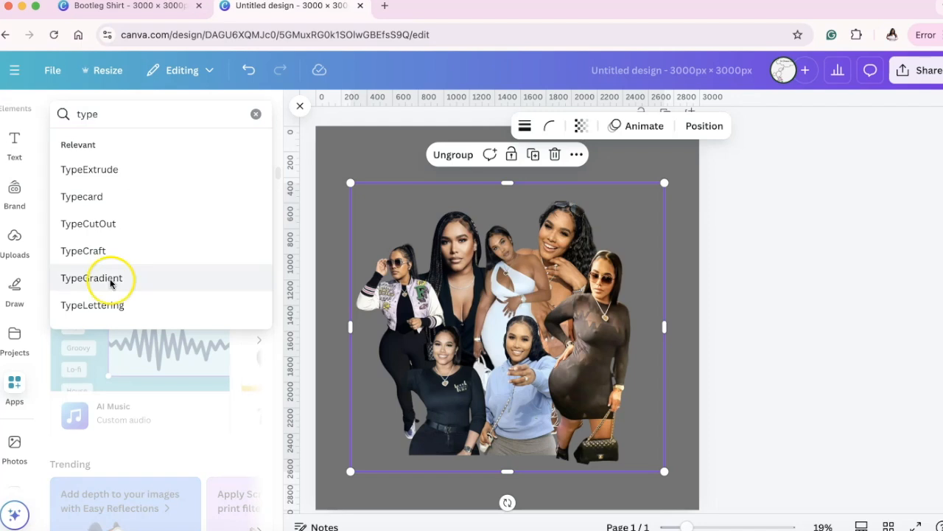
left_click(100, 280)
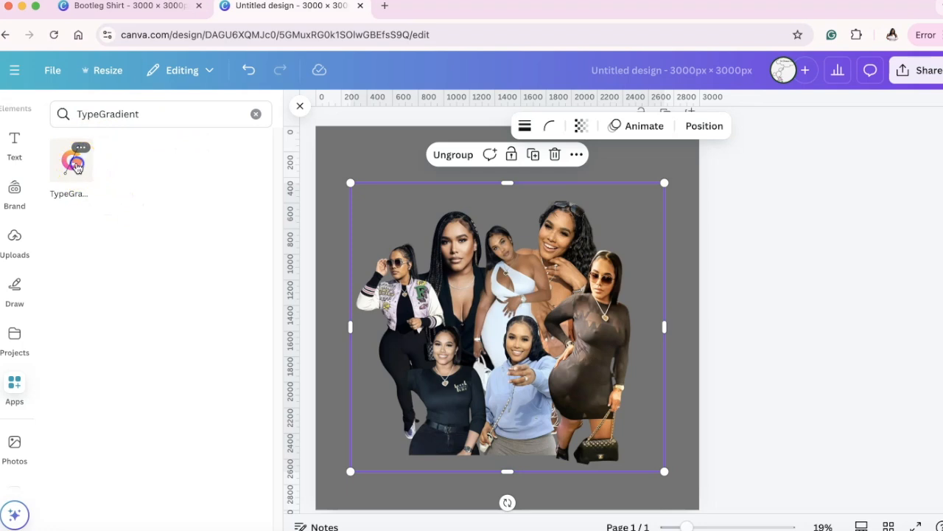
left_click(74, 162)
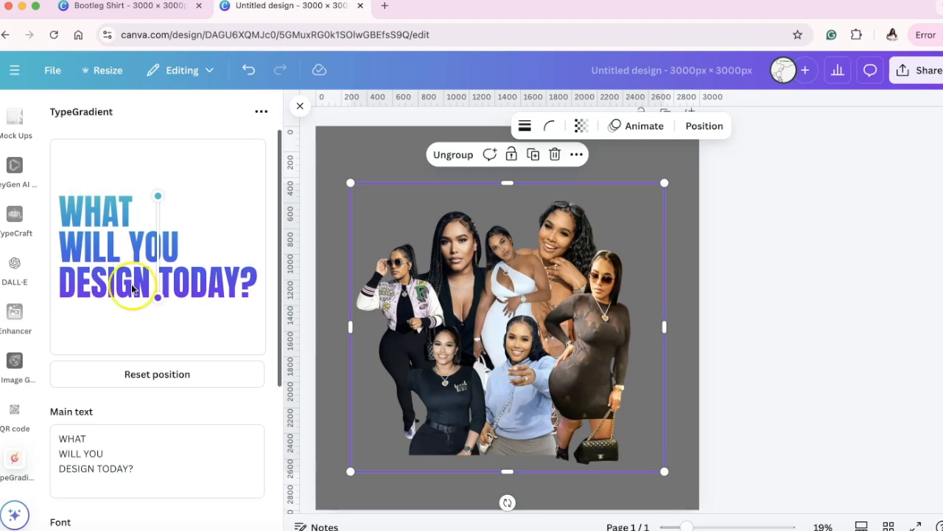
Replace the sample main text in TypeGradient with INDIA.
scroll(131, 289, "down", 1)
left_click_drag(153, 401, 67, 352)
scroll(67, 352, "up", 1)
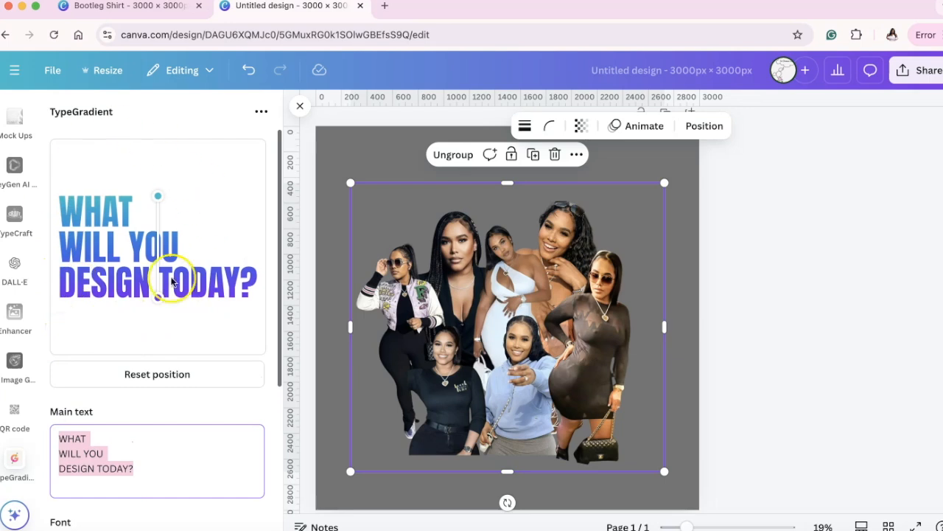
scroll(162, 289, "down", 2)
scroll(171, 273, "down", 2)
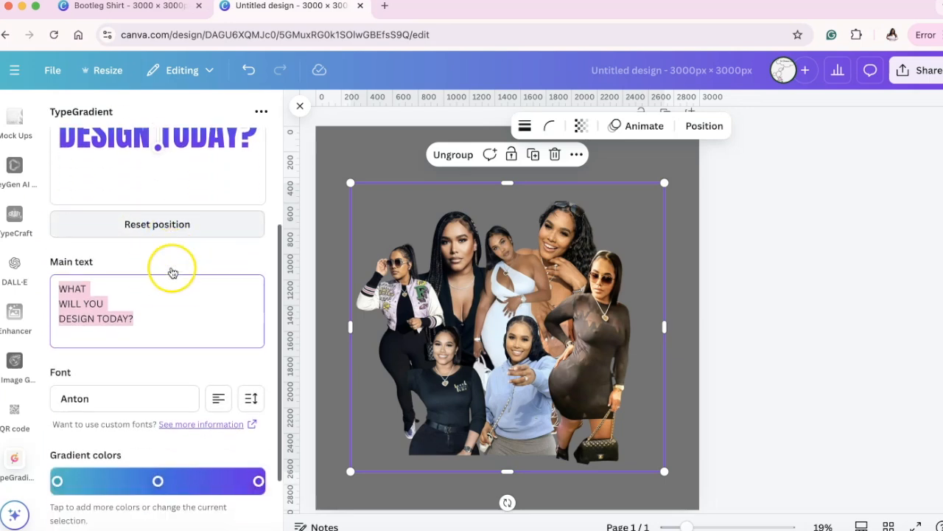
left_click(157, 252)
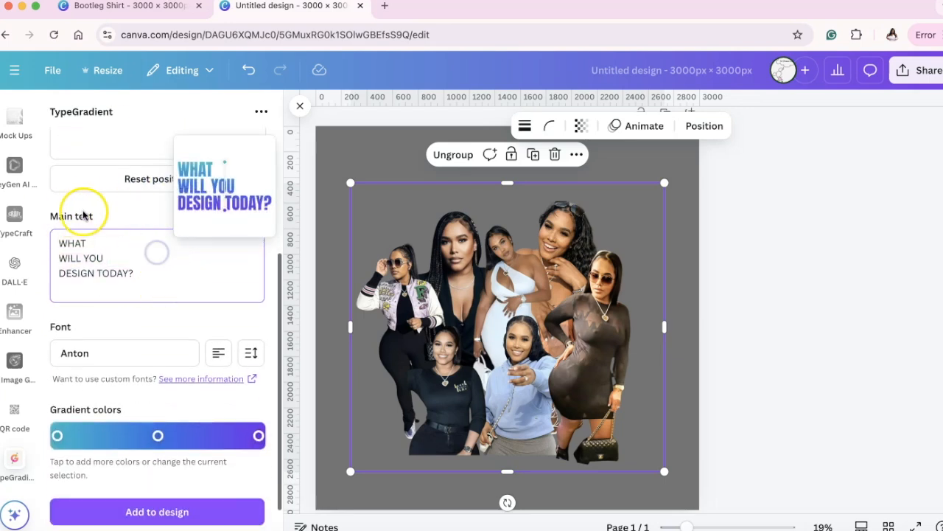
scroll(167, 372, "down", 1)
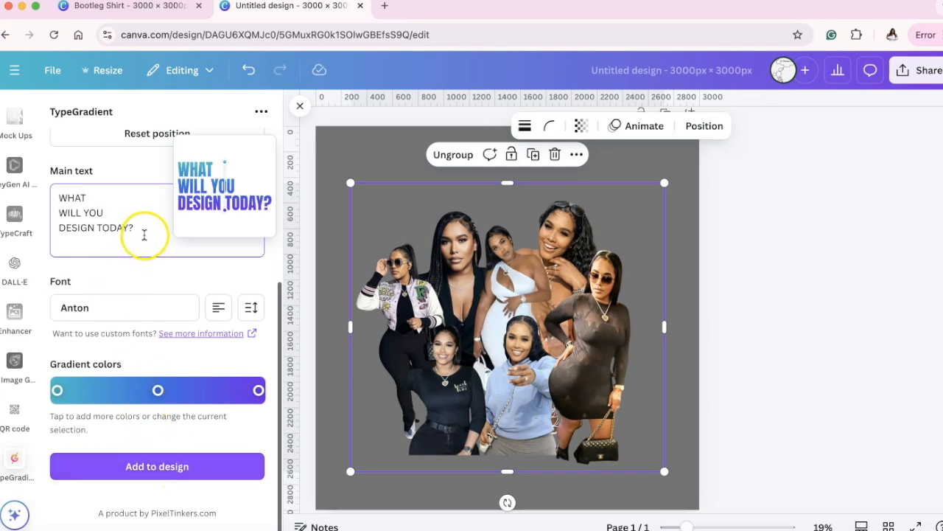
left_click_drag(145, 230, 43, 182)
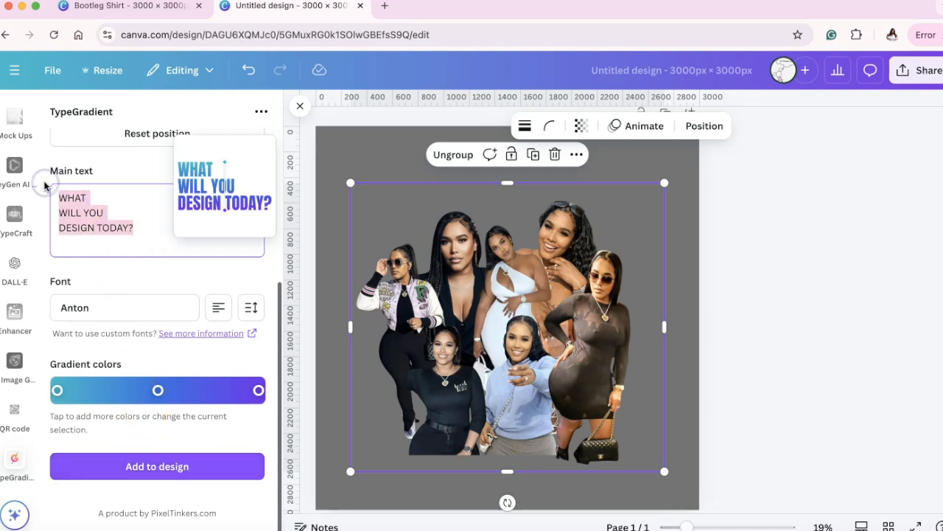
type("INDIA")
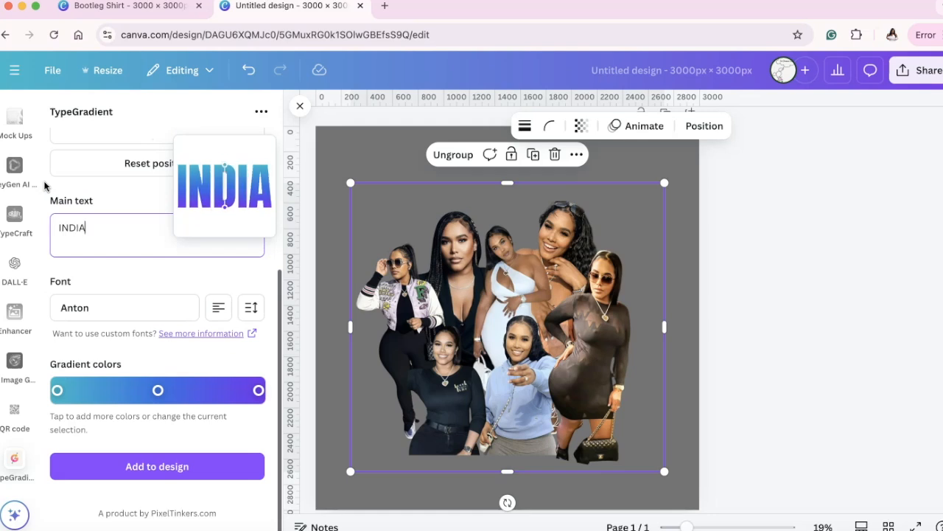
Try the title text in mixed case as India, and set it back to all-capitals INDIA.
key("BackSpace")
key("BackSpace")
key("BackSpace")
key("BackSpace")
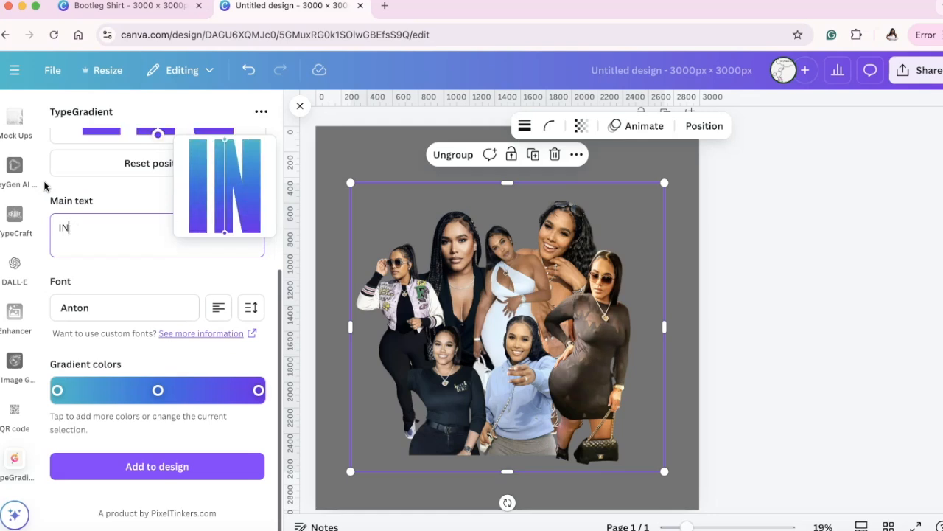
type("na")
key("BackSpace")
type("dia")
key("BackSpace")
key("BackSpace")
key("BackSpace")
key("BackSpace")
key("BackSpace")
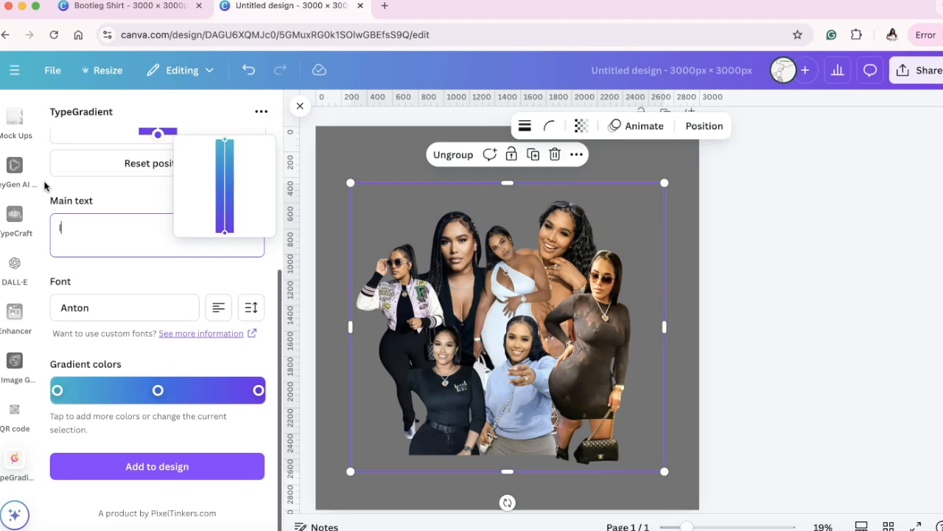
type("INDIA")
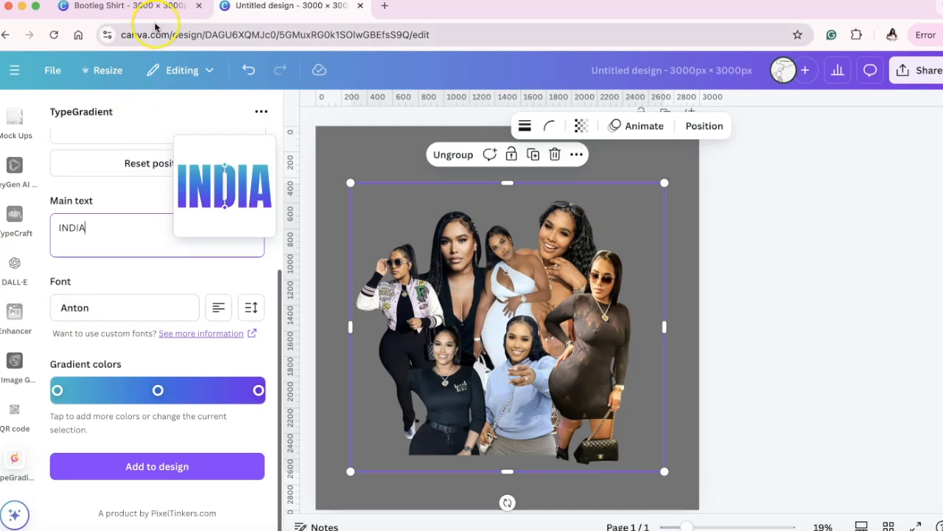
Examine the lettering and gradient of the INDIA title in the Bootleg Shirt design, and return to the untitled design.
left_click(148, 7)
scroll(429, 193, "up", 5)
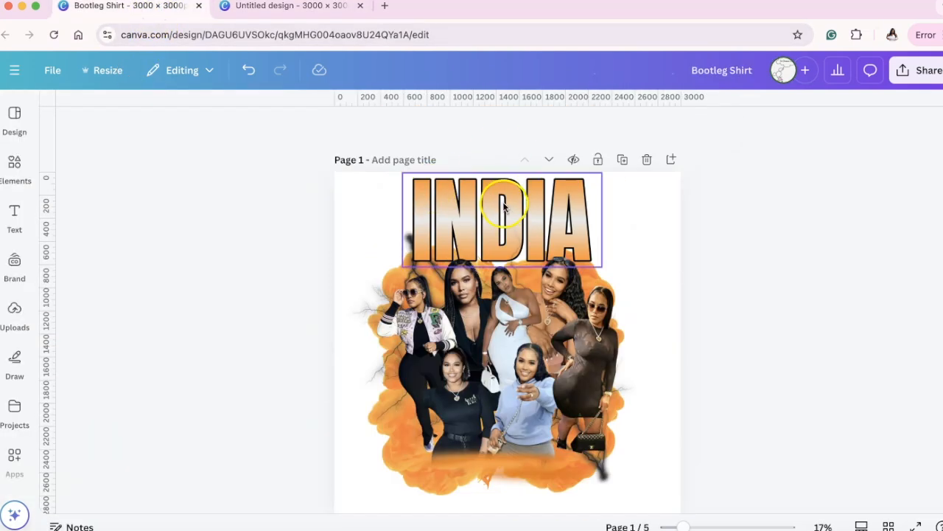
left_click(338, 7)
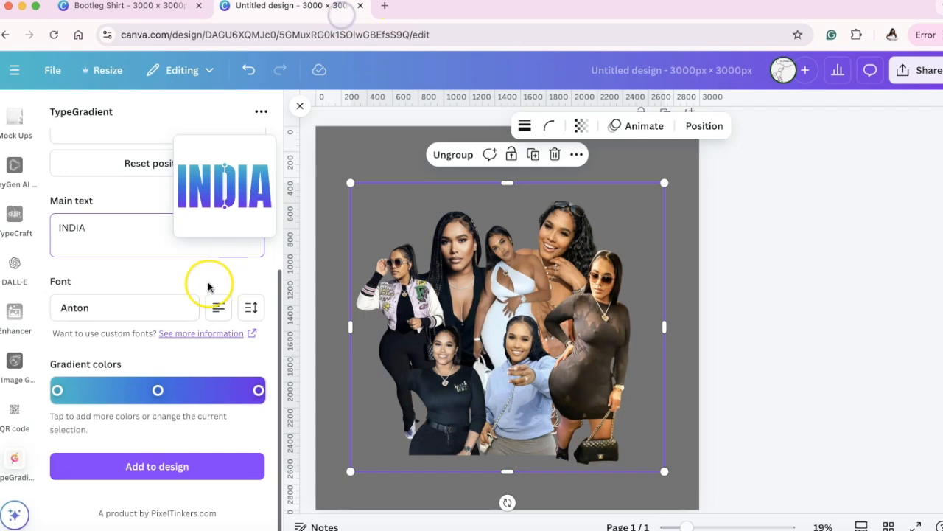
Change the font of the INDIA gradient text to Bigshot One and return to the text settings.
left_click(145, 308)
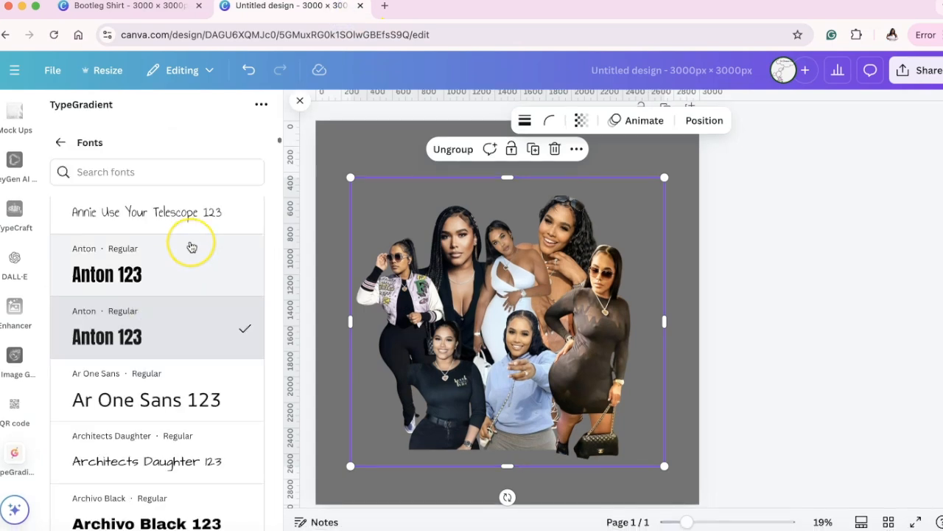
scroll(190, 247, "down", 8)
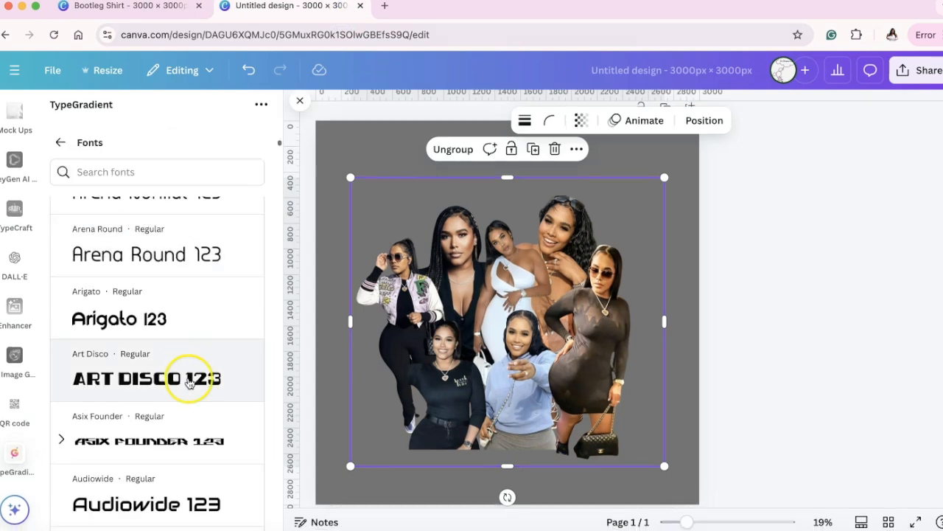
scroll(190, 382, "down", 5)
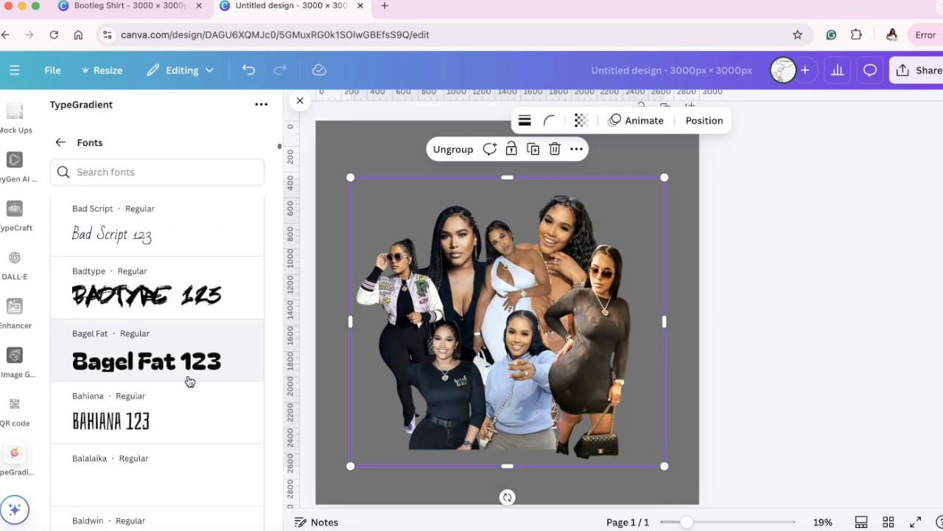
scroll(189, 381, "down", 9)
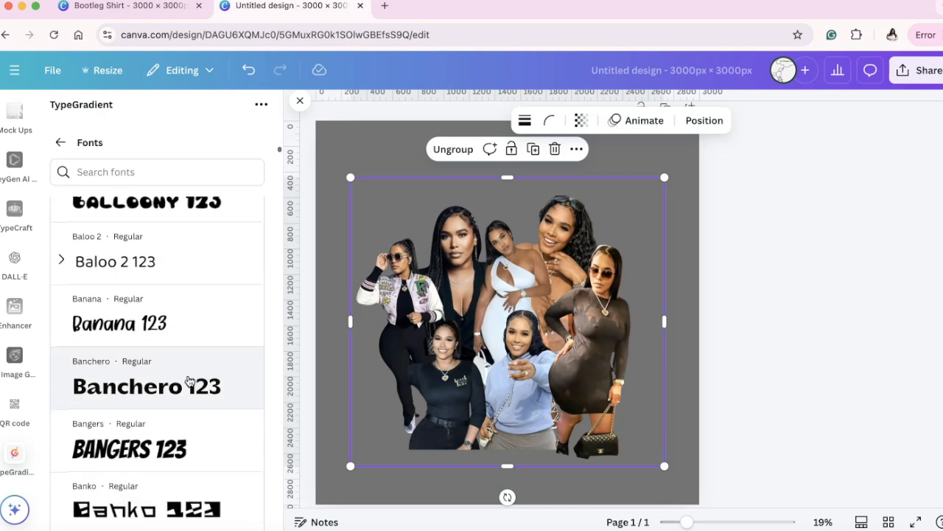
scroll(189, 381, "down", 2)
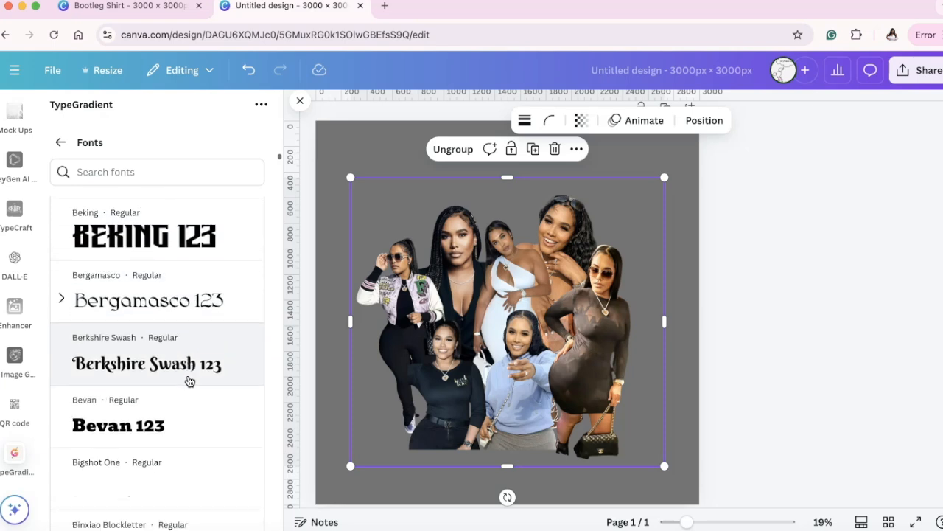
scroll(188, 379, "down", 5)
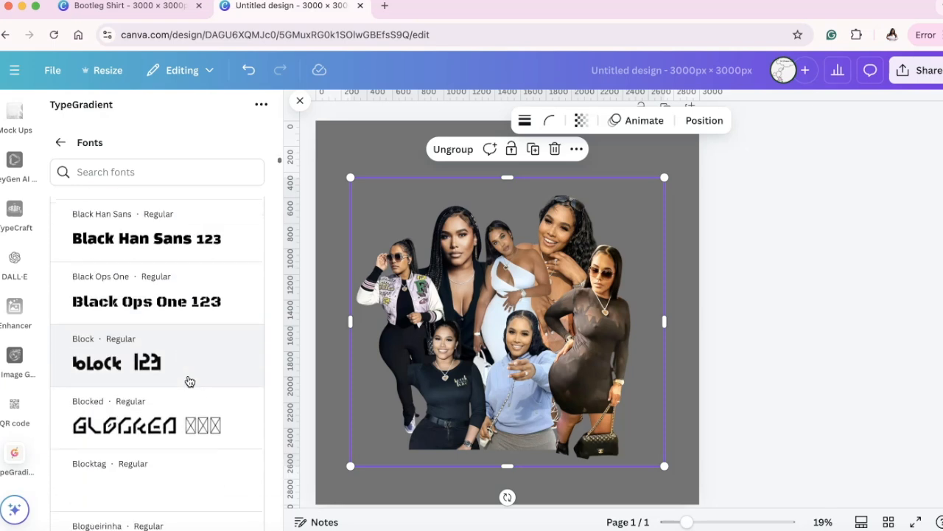
scroll(176, 397, "down", 15)
scroll(169, 419, "up", 7)
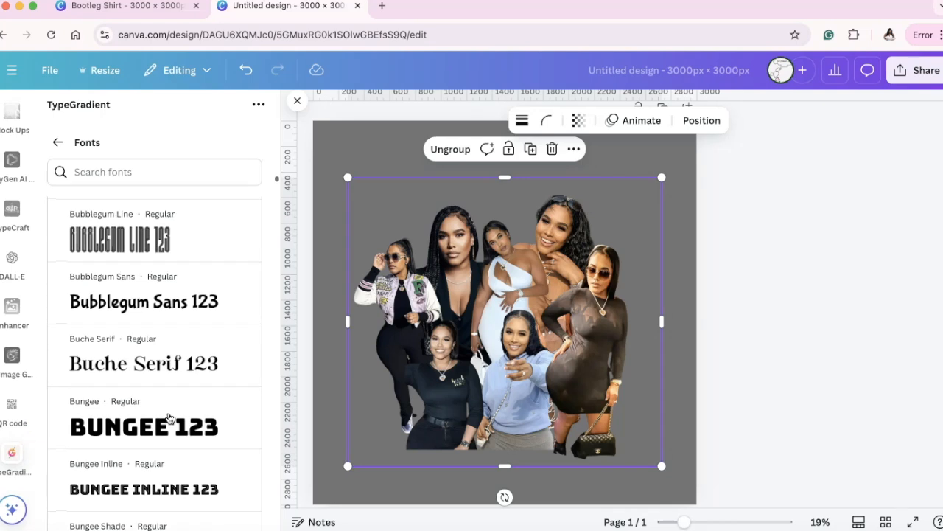
scroll(168, 420, "up", 8)
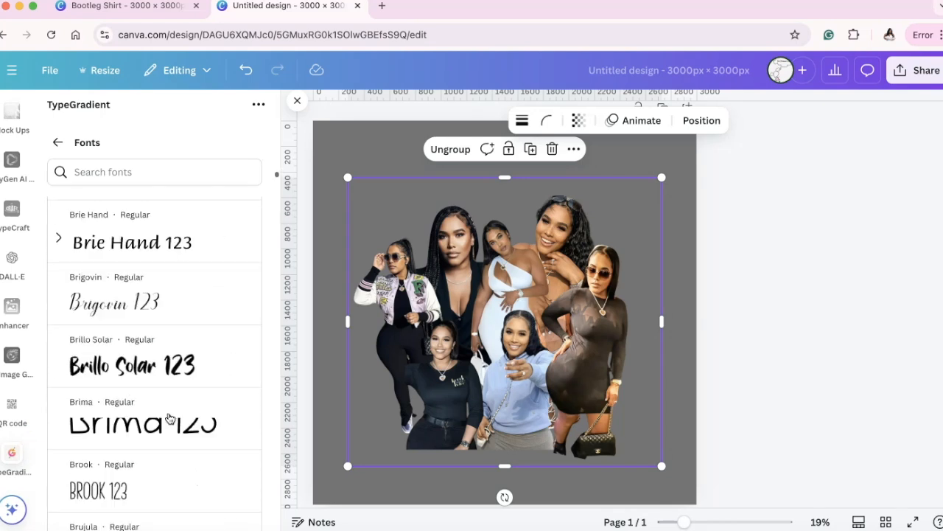
scroll(169, 419, "up", 8)
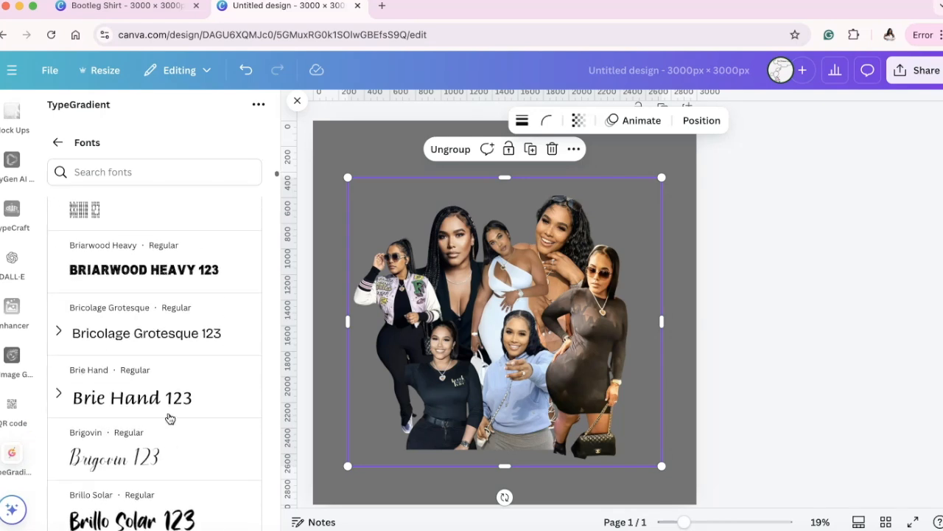
scroll(168, 418, "up", 8)
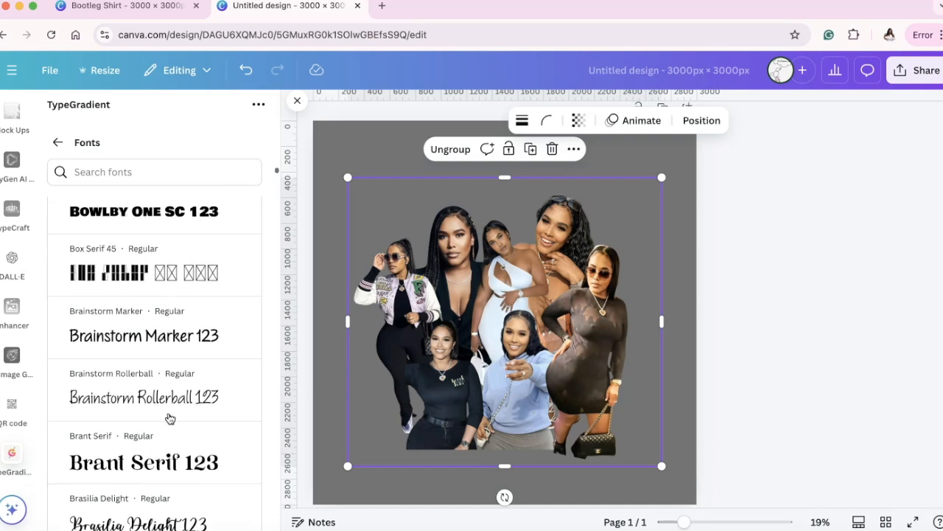
scroll(168, 419, "up", 8)
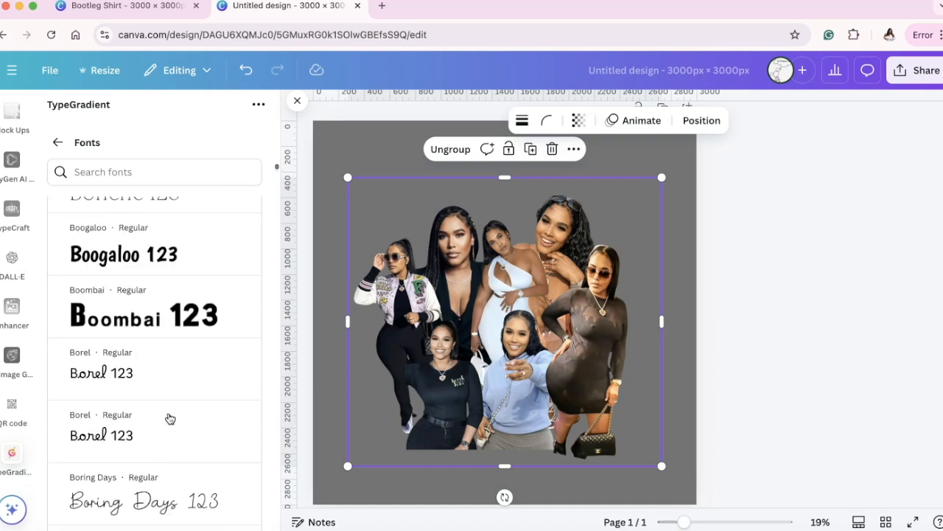
scroll(169, 419, "up", 8)
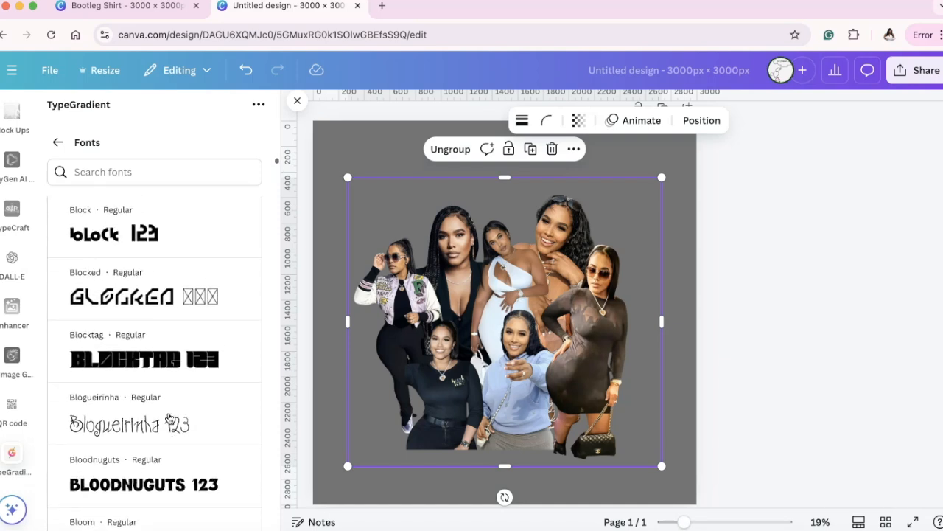
left_click(169, 358)
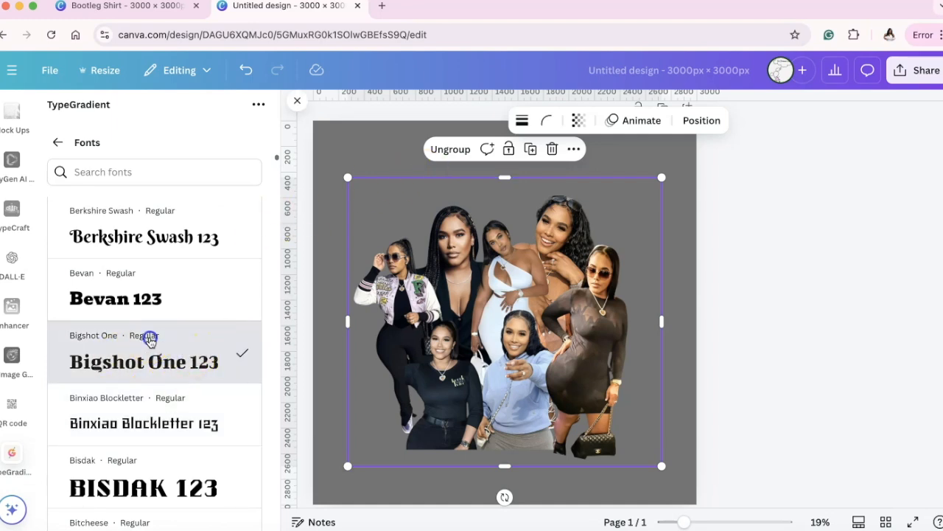
left_click(58, 143)
left_click(90, 222)
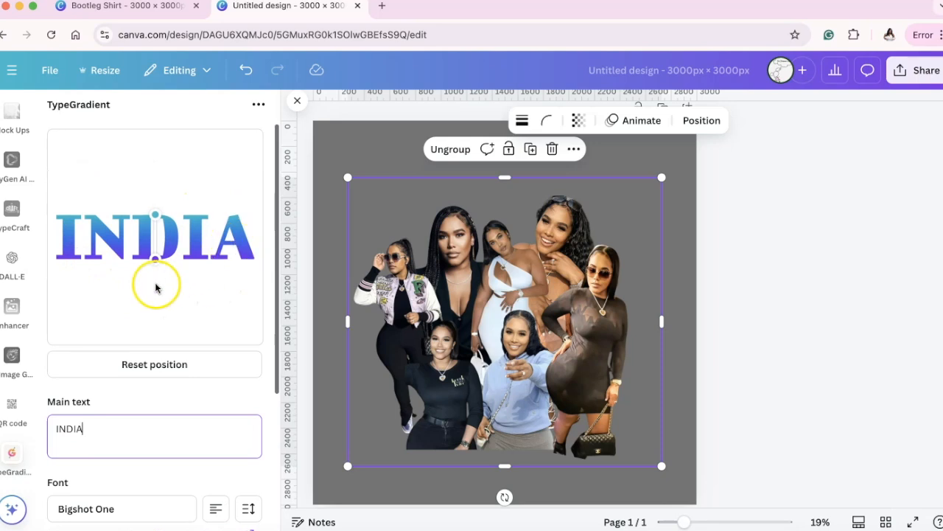
scroll(131, 289, "down", 5)
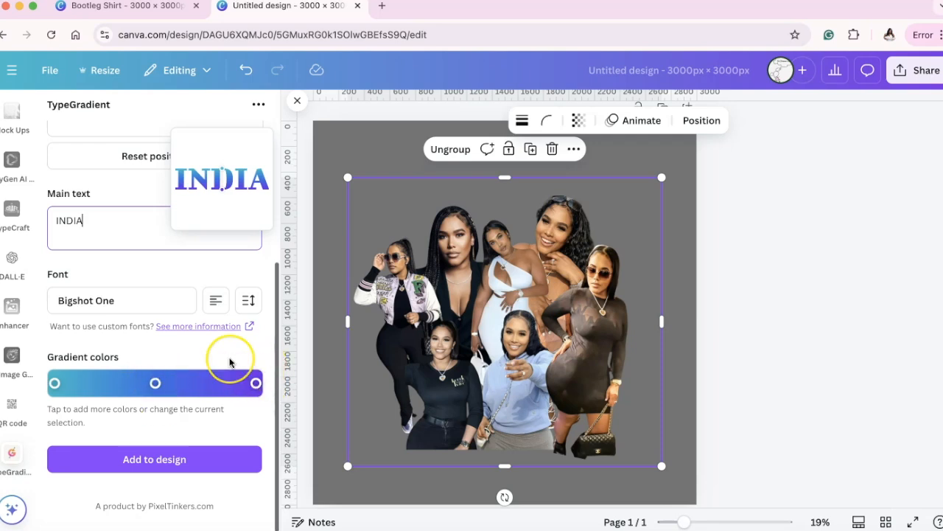
scroll(231, 358, "up", 3)
scroll(229, 362, "down", 2)
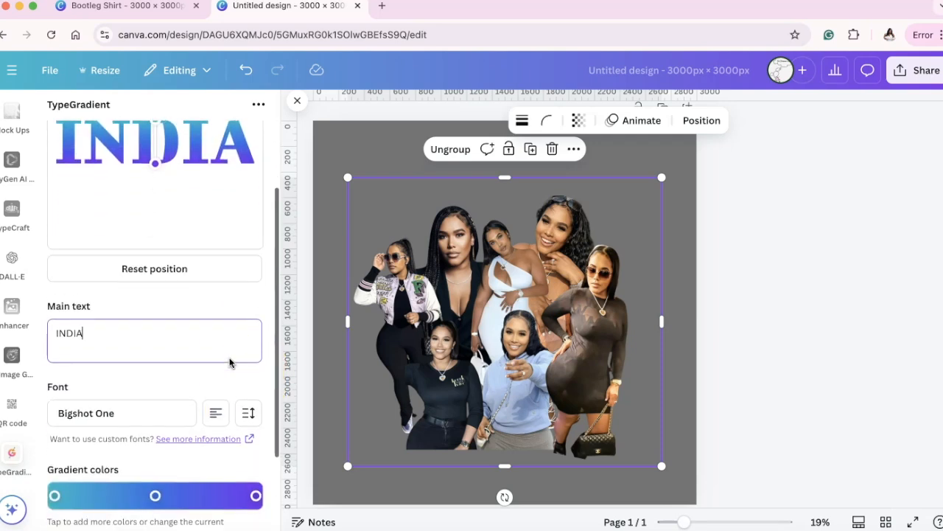
Try a magenta #db00ab color stop between the first and middle stops of the INDIA gradient.
left_click(104, 488)
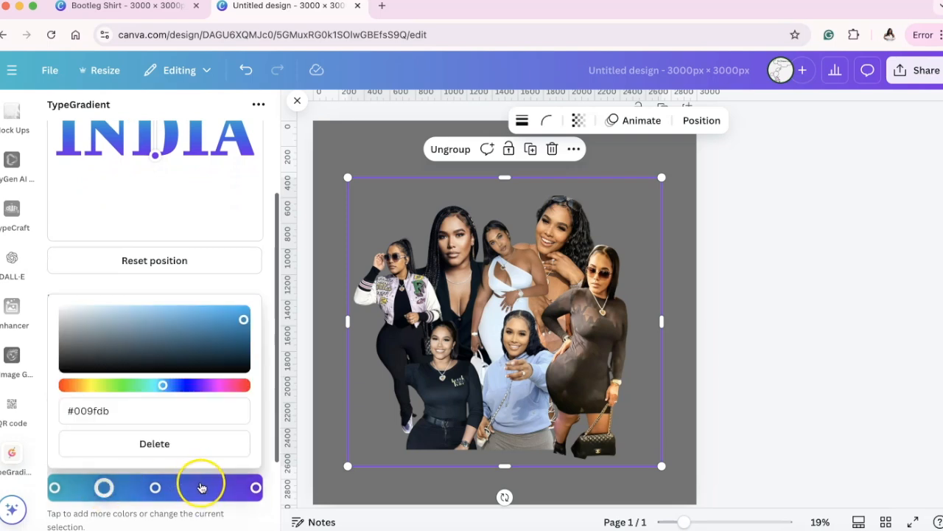
left_click(221, 384)
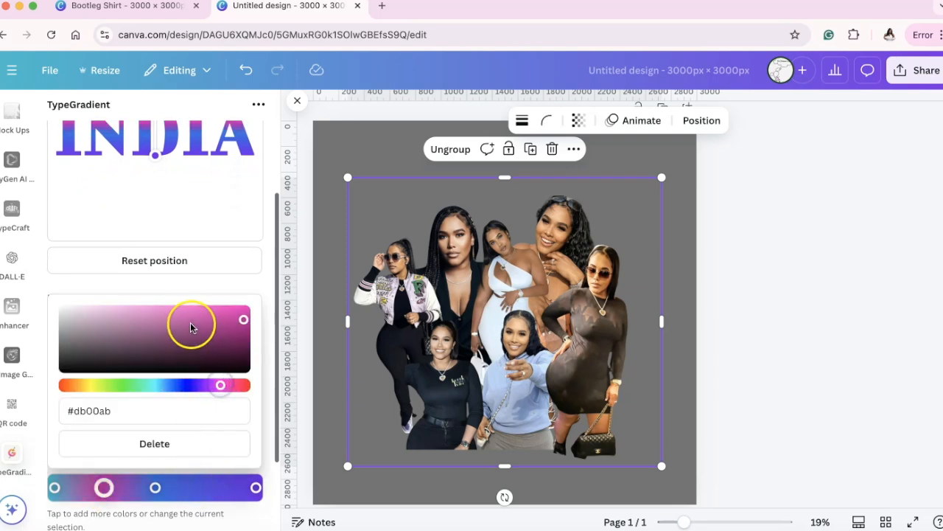
scroll(190, 322, "up", 1)
scroll(190, 322, "down", 1)
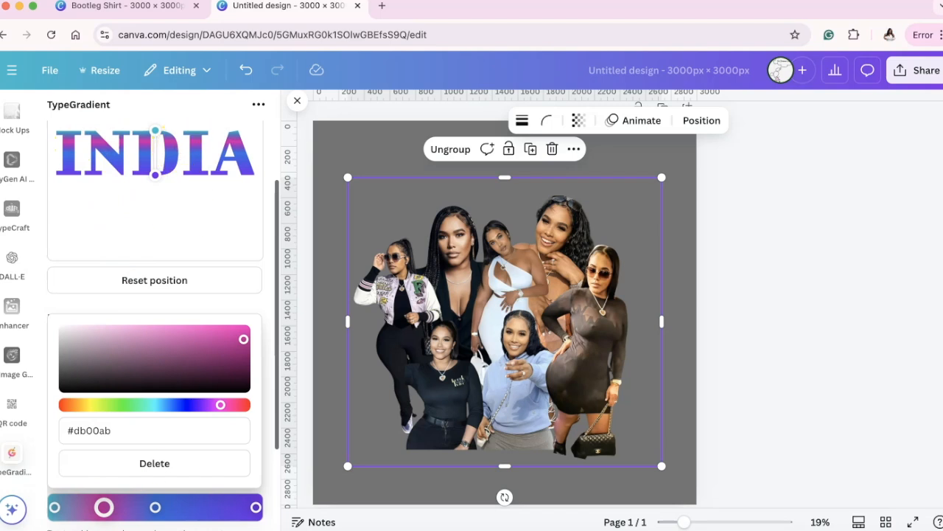
Try a pale yellow #f0f989 stop between the middle and last gradient stops, and remove that stop.
left_click(205, 507)
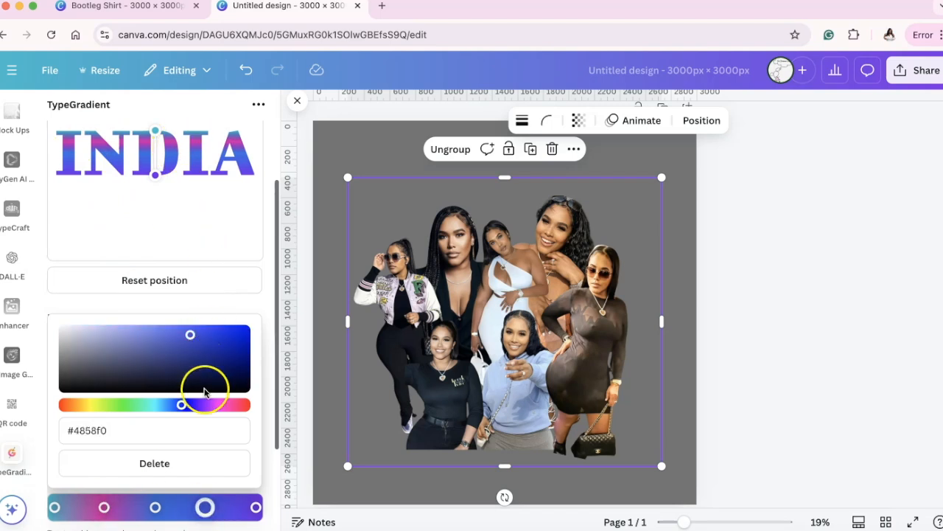
left_click(96, 405)
left_click(146, 333)
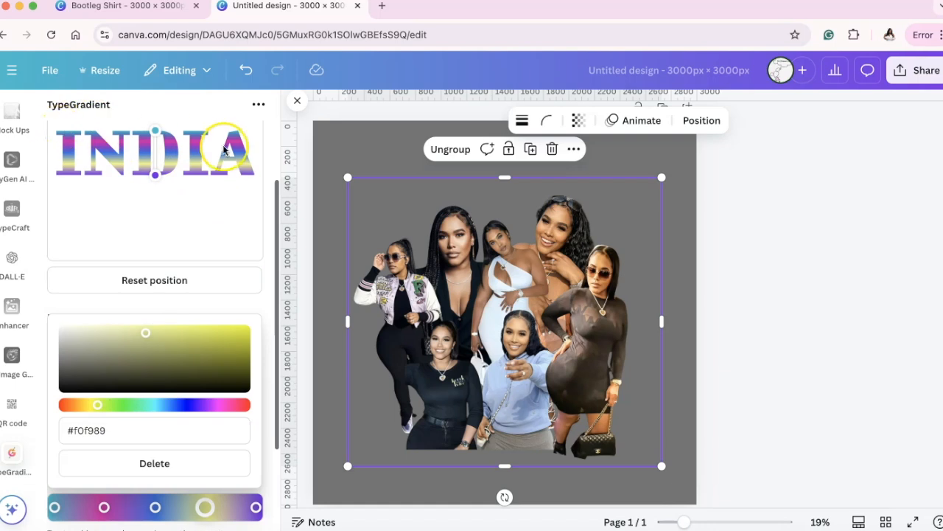
left_click(177, 464)
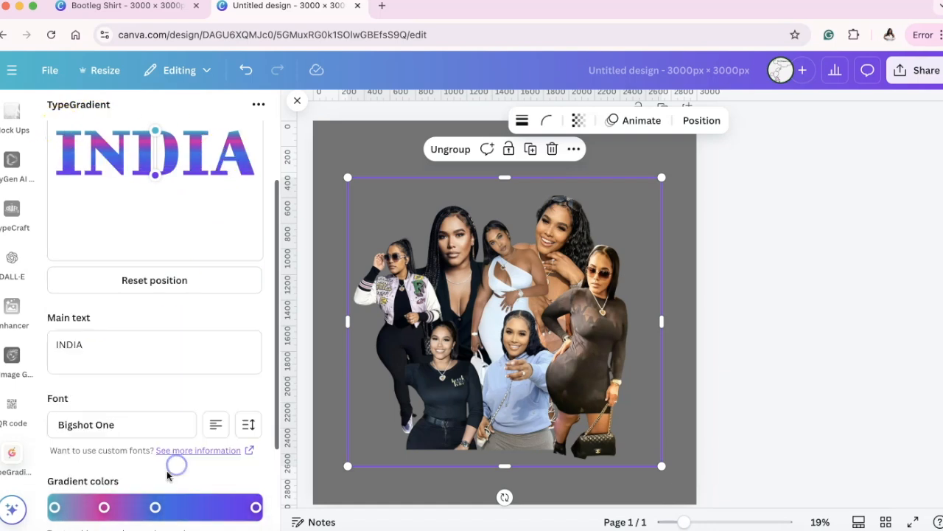
Remove the magenta stop from the INDIA gradient.
left_click(108, 510)
left_click(148, 463)
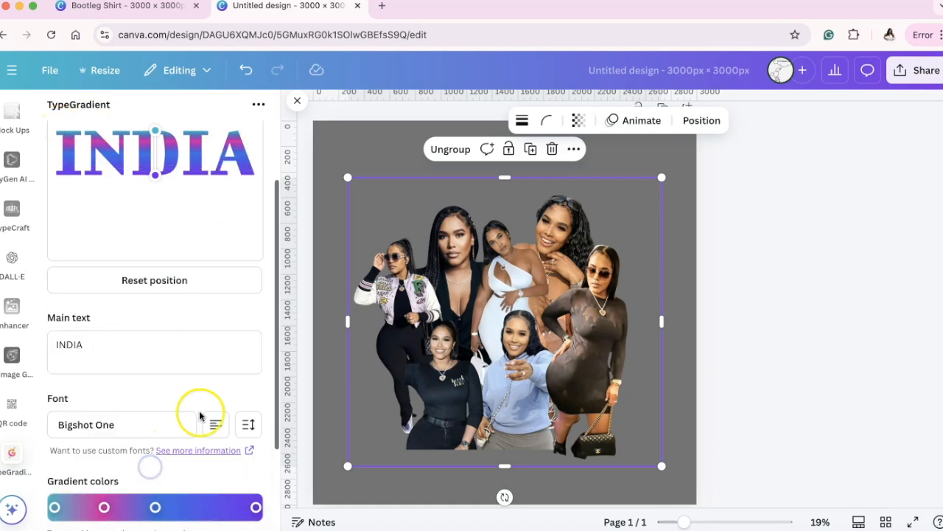
scroll(197, 381, "down", 2)
left_click(104, 460)
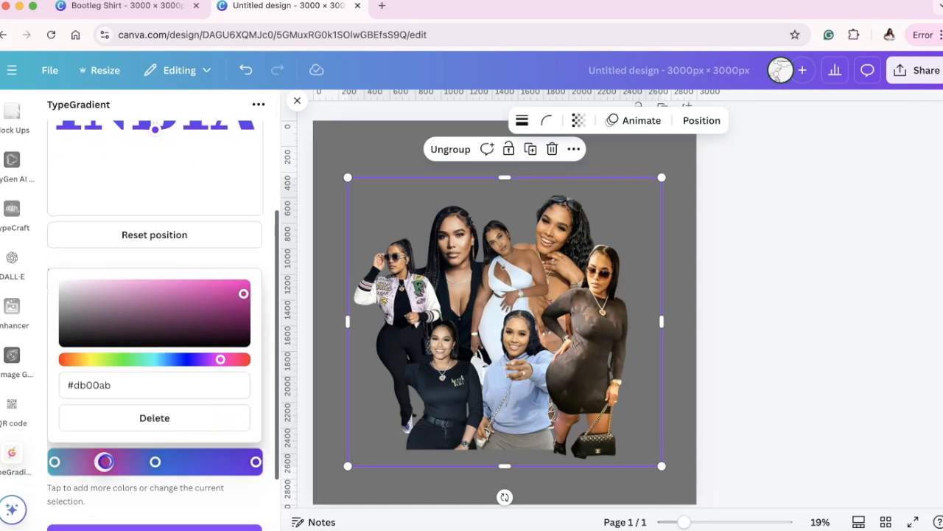
left_click(151, 417)
scroll(173, 337, "up", 2)
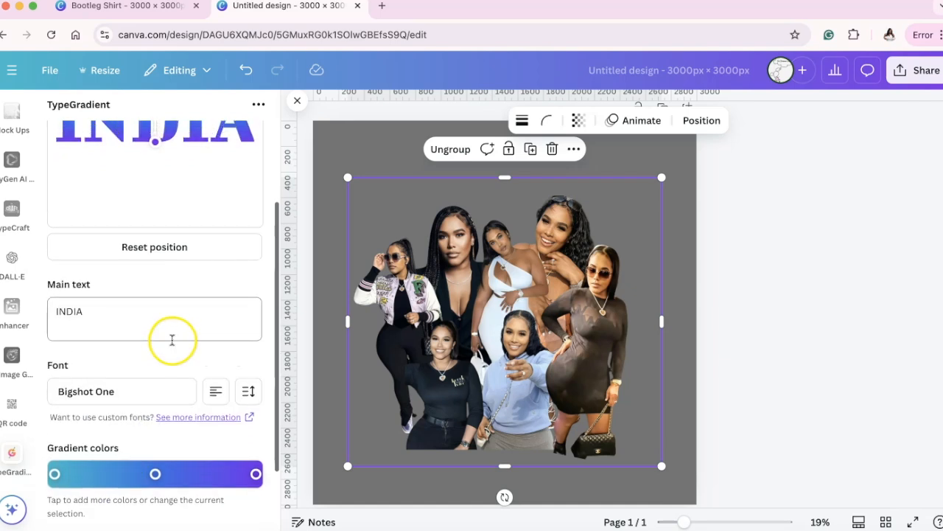
scroll(171, 342, "up", 1)
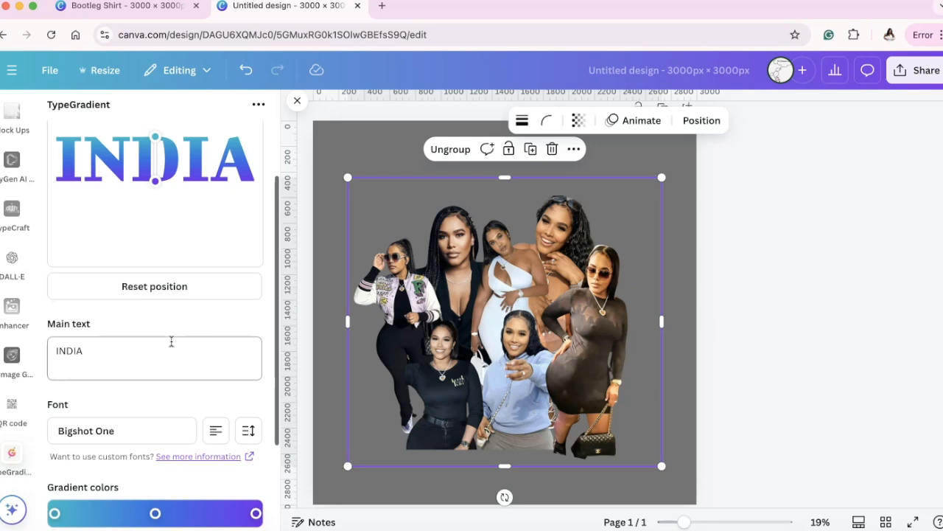
Set the middle stop of the title gradient to a warm off-white, #f9f5f3.
scroll(171, 361, "down", 2)
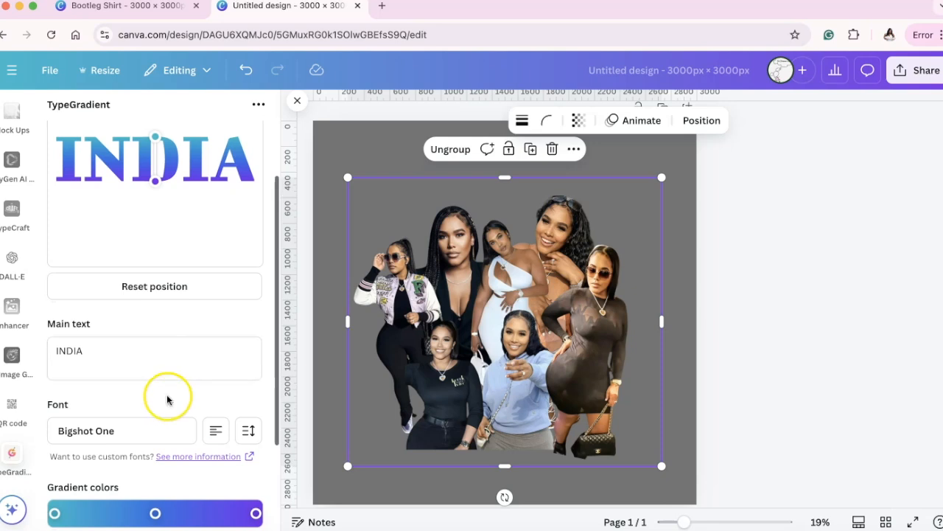
left_click(154, 451)
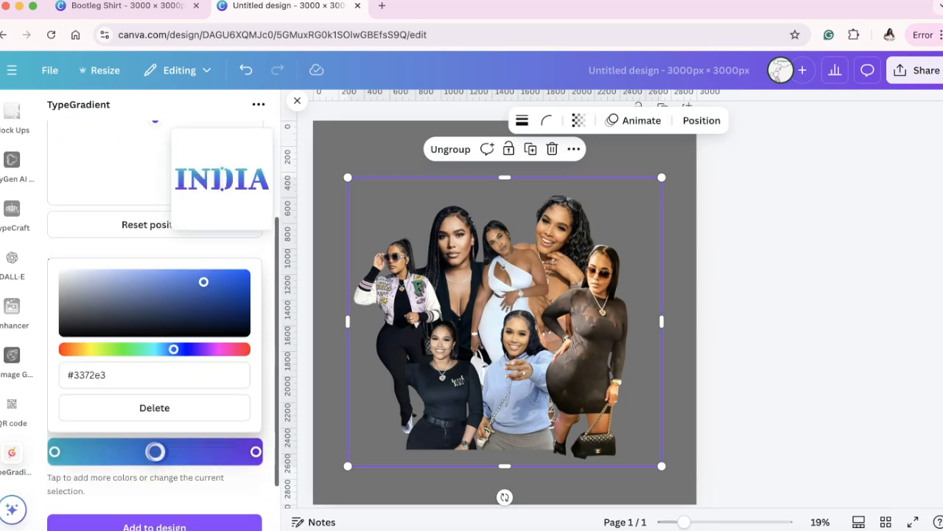
left_click(66, 277)
scroll(63, 276, "up", 2)
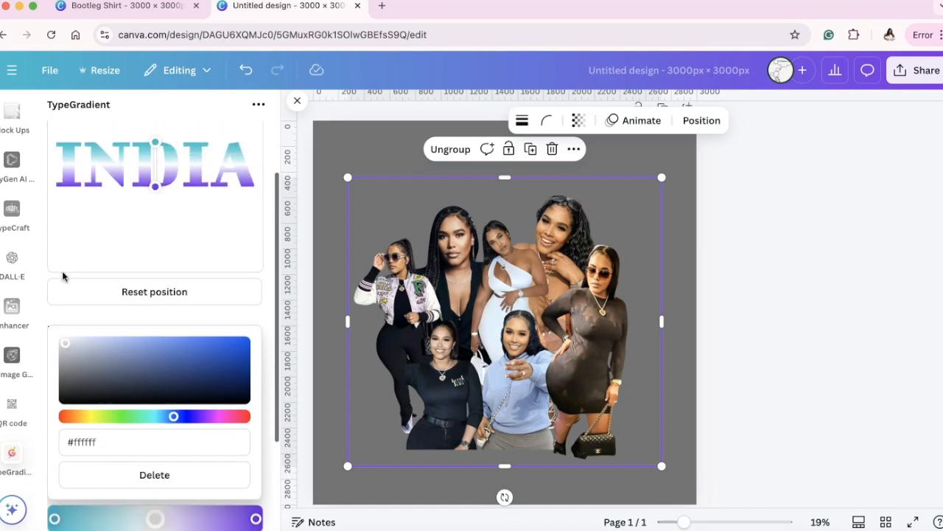
left_click_drag(65, 344, 71, 347)
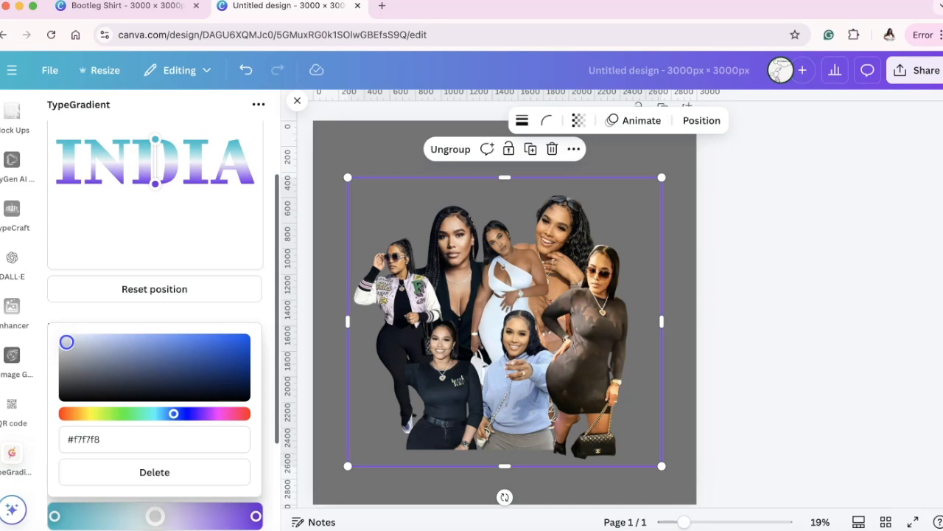
left_click_drag(66, 342, 54, 324)
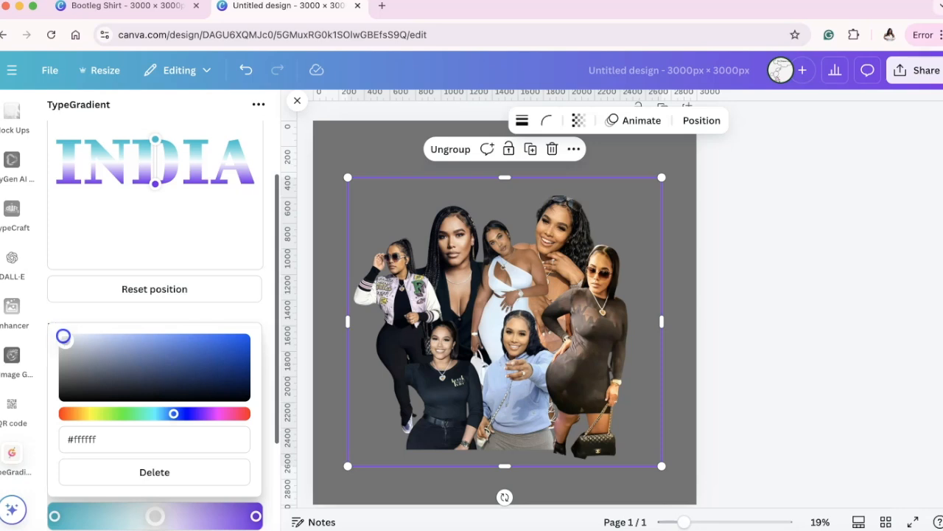
left_click_drag(67, 338, 71, 344)
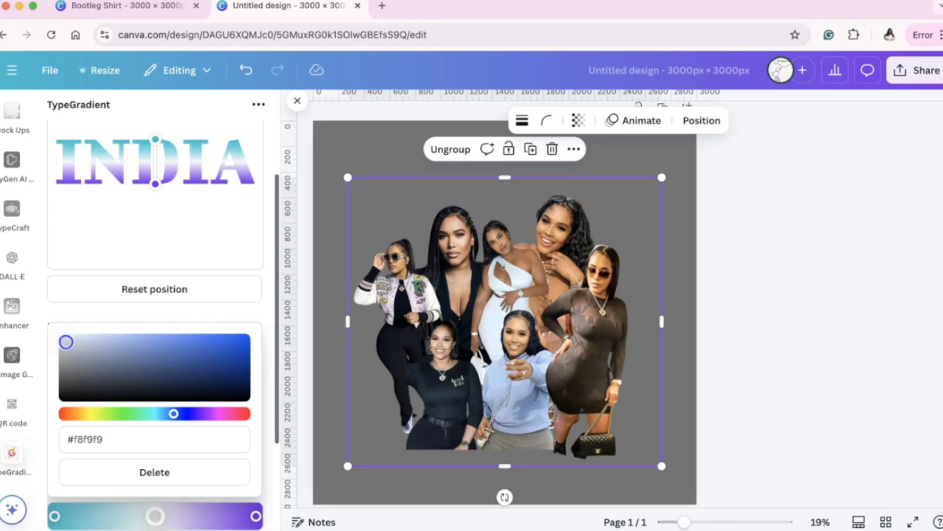
mouse_move(67, 342)
left_mouse_down()
mouse_move(76, 352)
mouse_move(69, 341)
left_mouse_up()
left_click(312, 333)
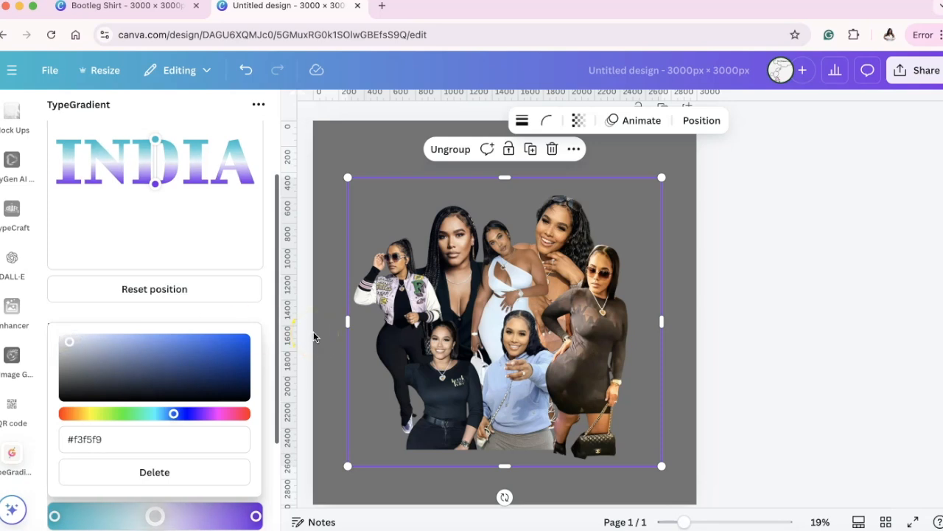
left_click(74, 413)
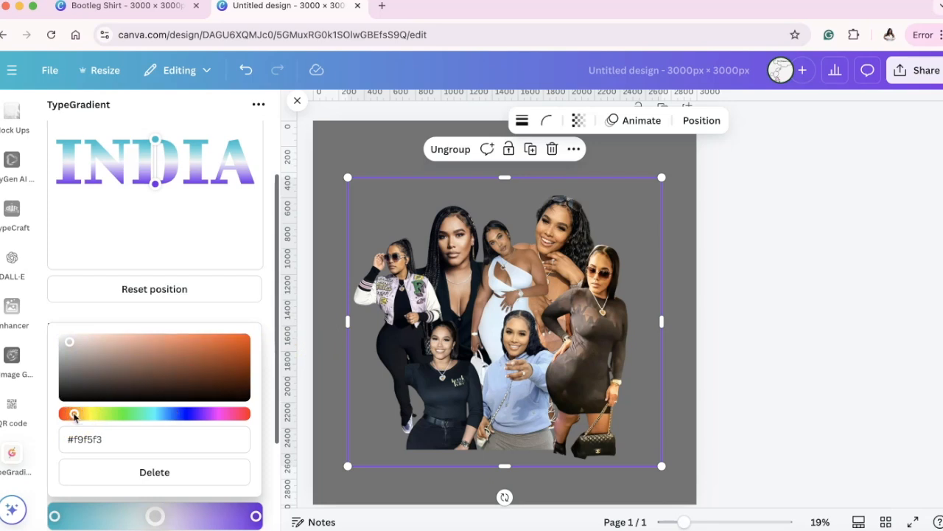
key("BackSpace")
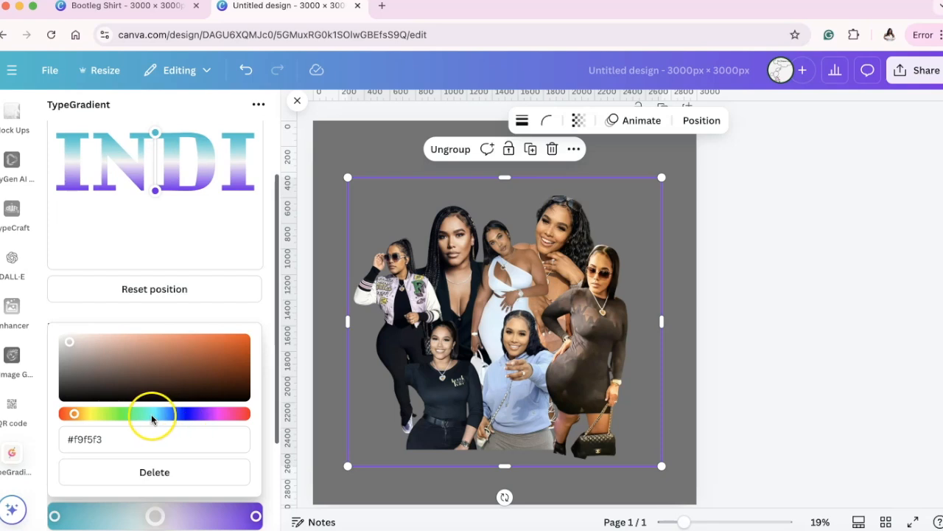
Change the first stop of the title gradient to orange #ff9b26.
scroll(155, 461, "down", 2)
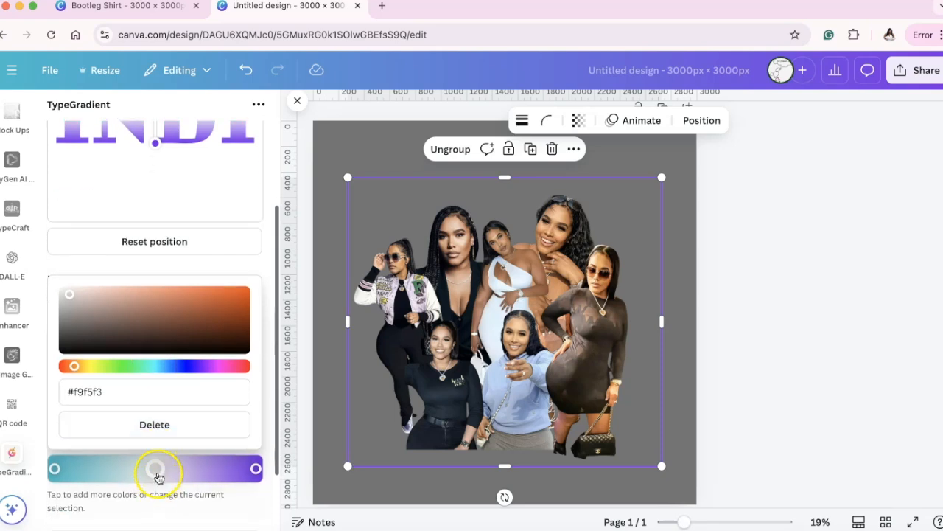
scroll(151, 301, "up", 1)
scroll(152, 301, "down", 2)
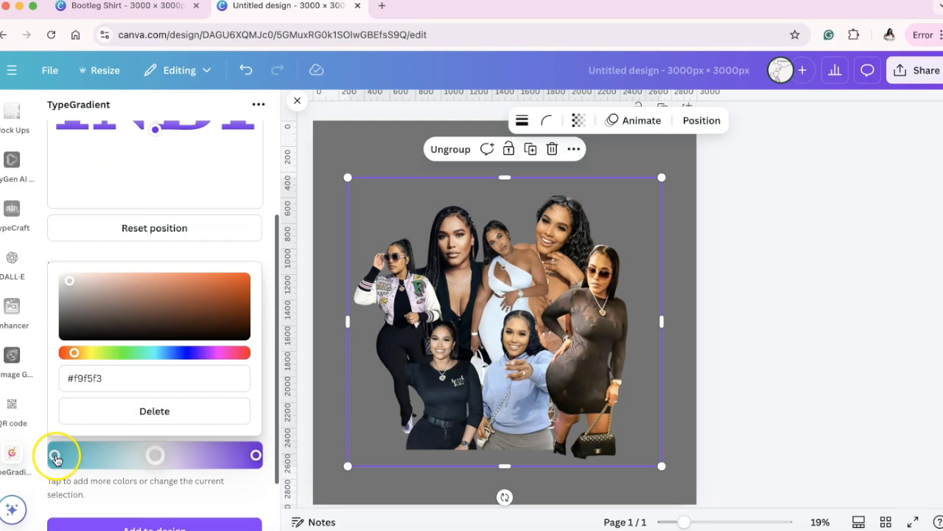
left_click(56, 457)
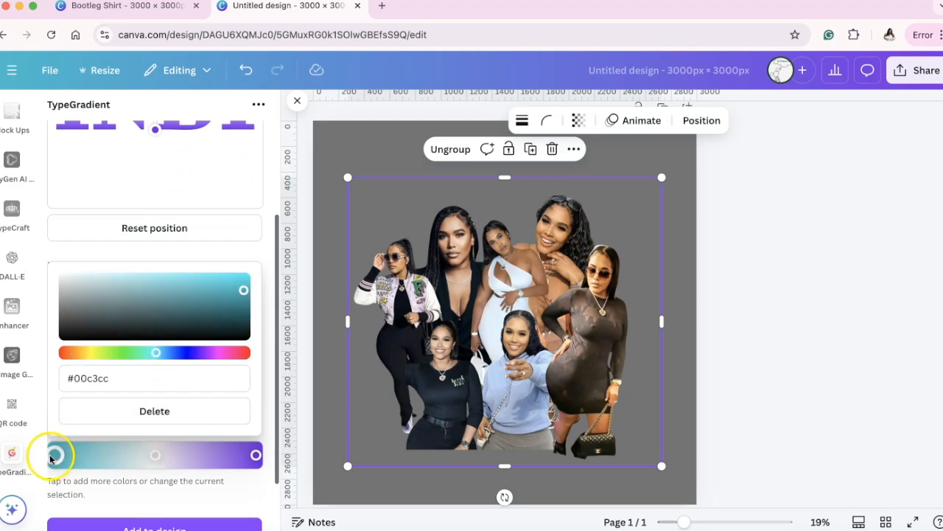
left_click(77, 354)
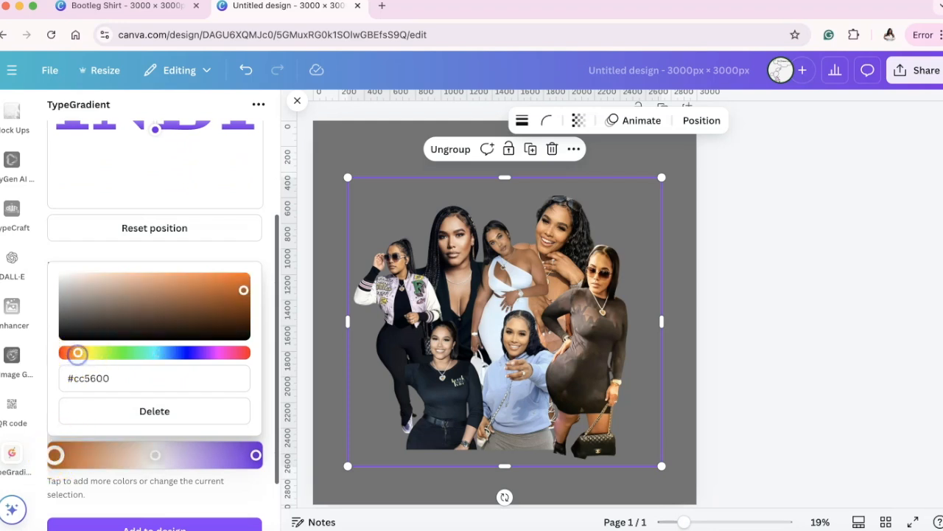
scroll(77, 357, "up", 1)
left_click_drag(73, 367, 81, 367)
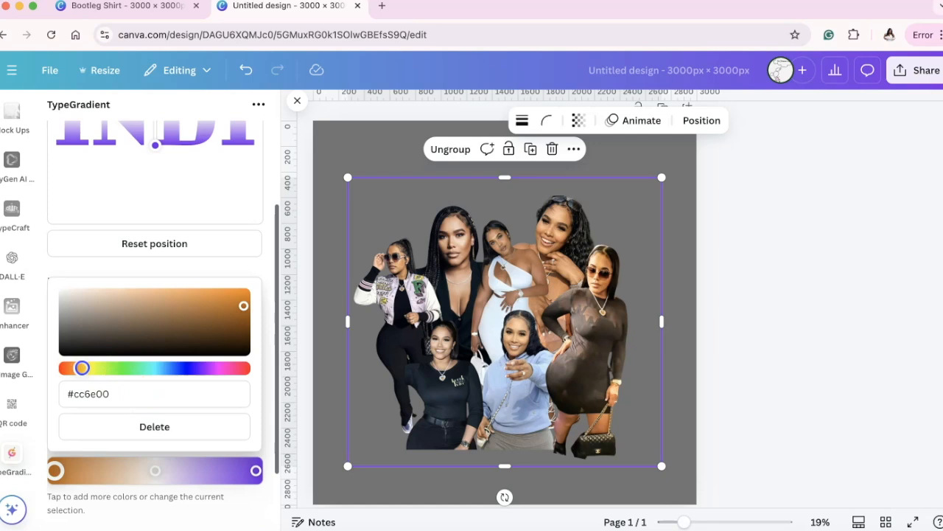
left_click(224, 297)
left_click_drag(222, 297, 215, 294)
scroll(217, 297, "up", 2)
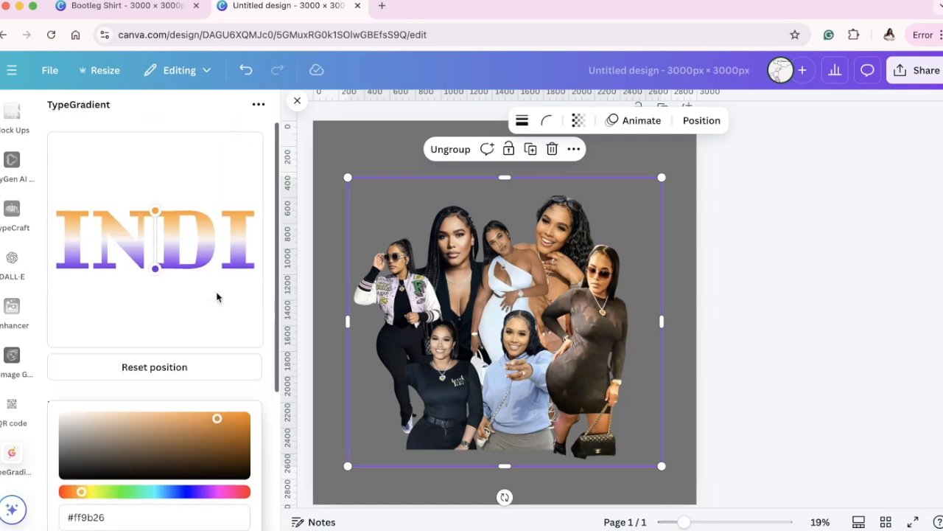
Copy the first stop's orange hex code #ff9b26 and apply it to the last gradient stop.
scroll(217, 297, "down", 1)
scroll(214, 370, "down", 1)
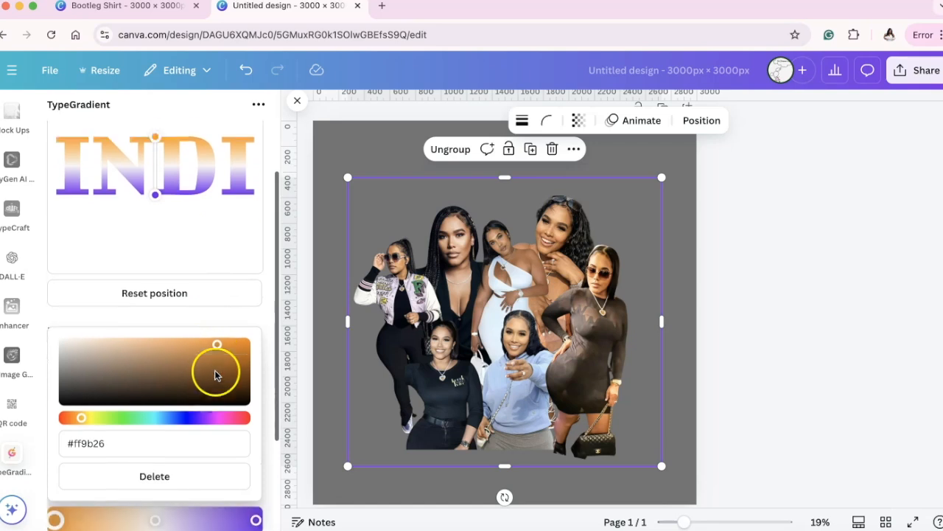
left_click_drag(111, 418, 56, 420)
key("super+c")
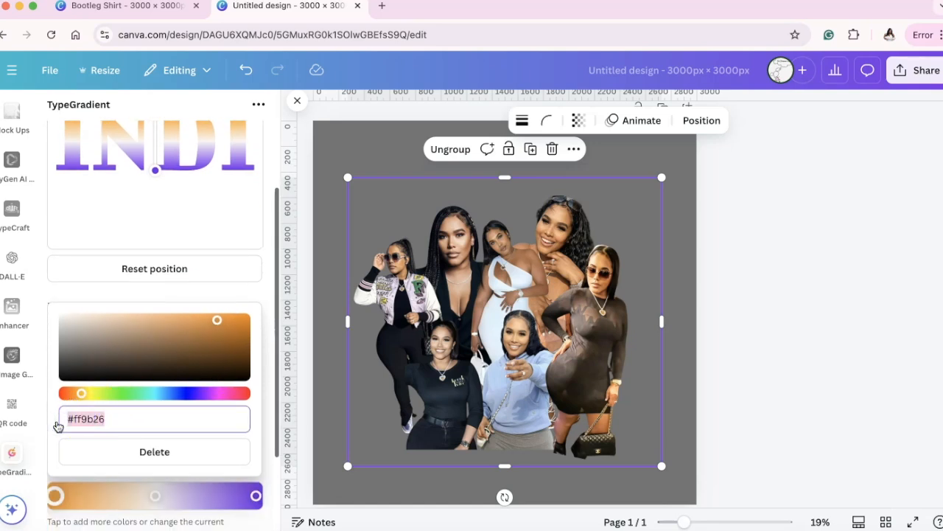
left_click(256, 495)
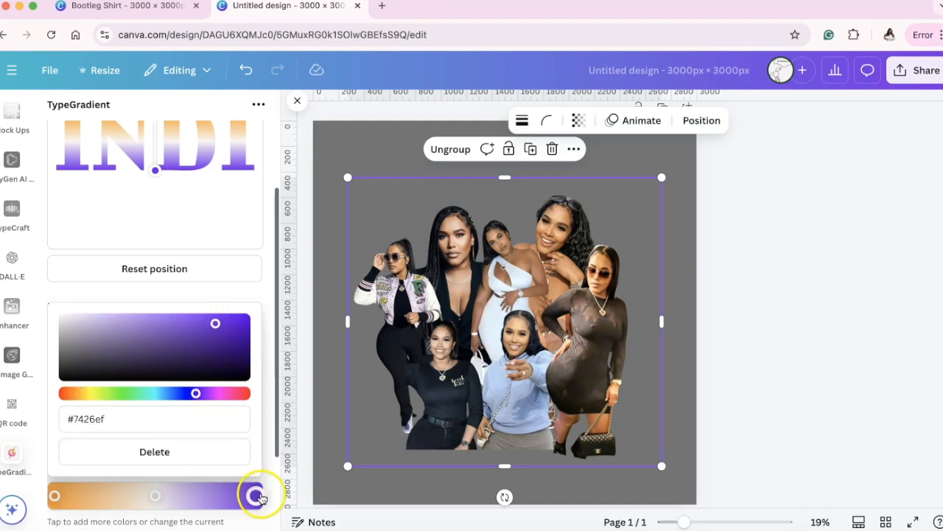
left_click(215, 421)
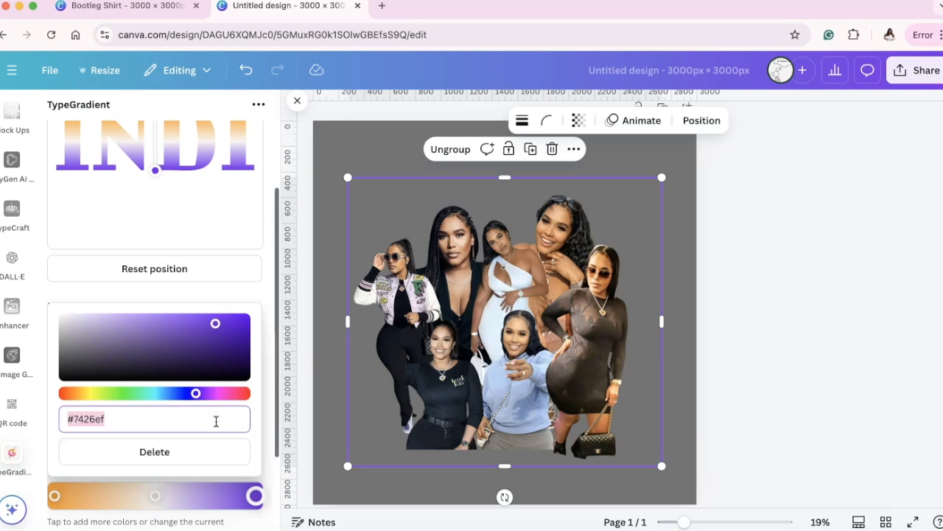
key("super+v")
scroll(245, 406, "up", 1)
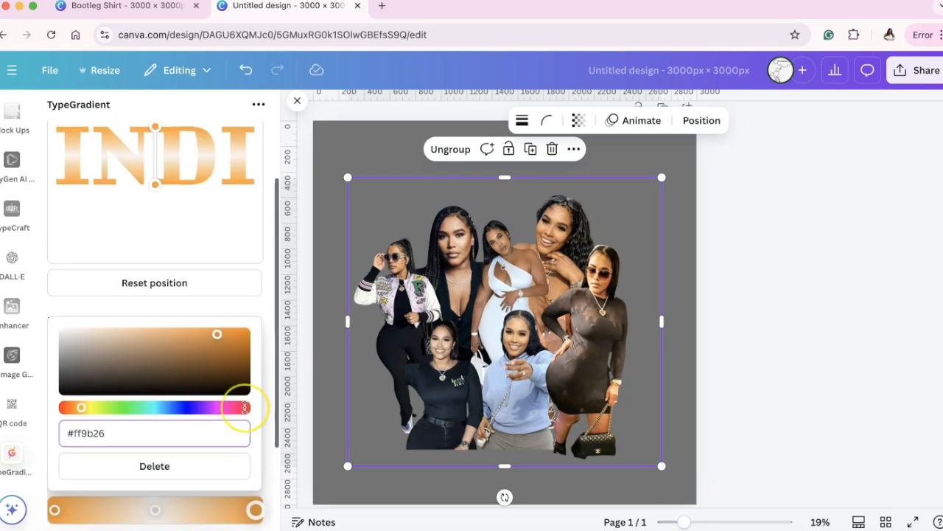
scroll(244, 407, "up", 1)
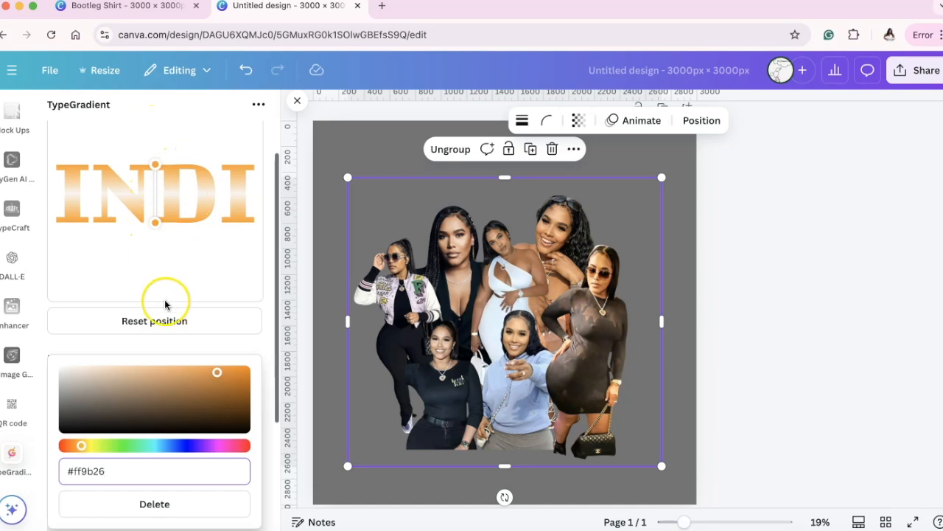
Try a darker brown #995505 for the last gradient stop, and set it back to #ff9b26.
left_click_drag(227, 376, 237, 396)
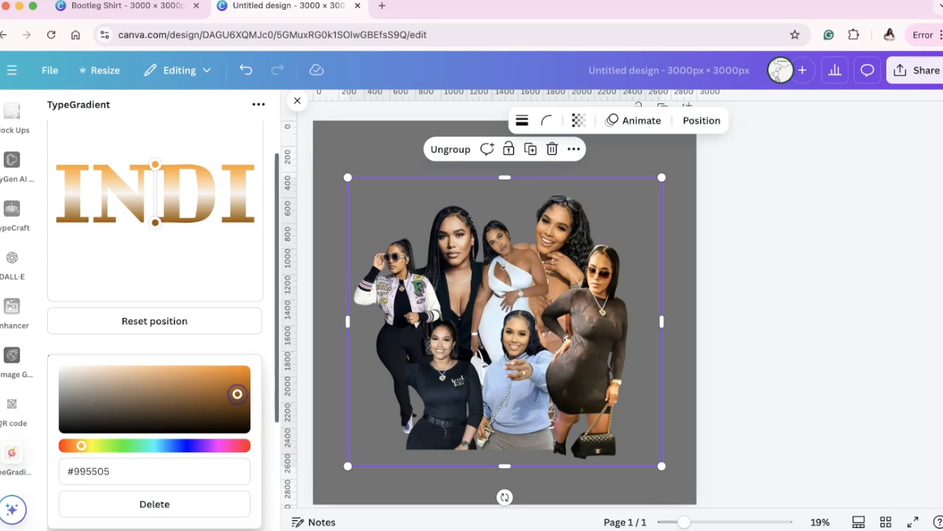
left_click(213, 337)
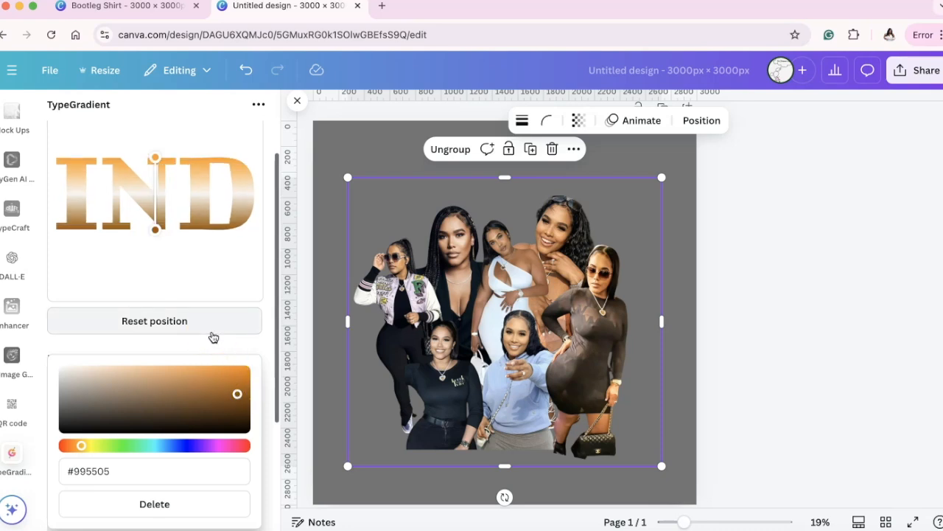
left_click(142, 471)
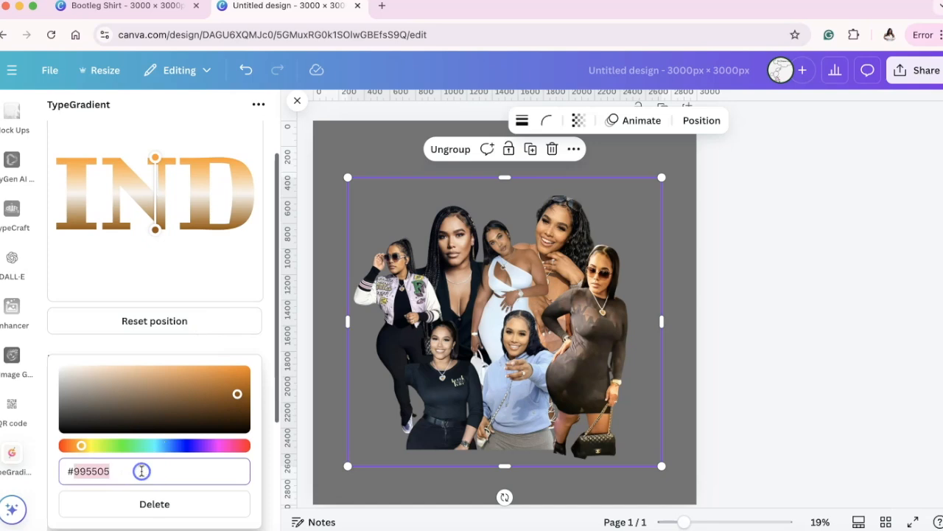
key("ctrl+v")
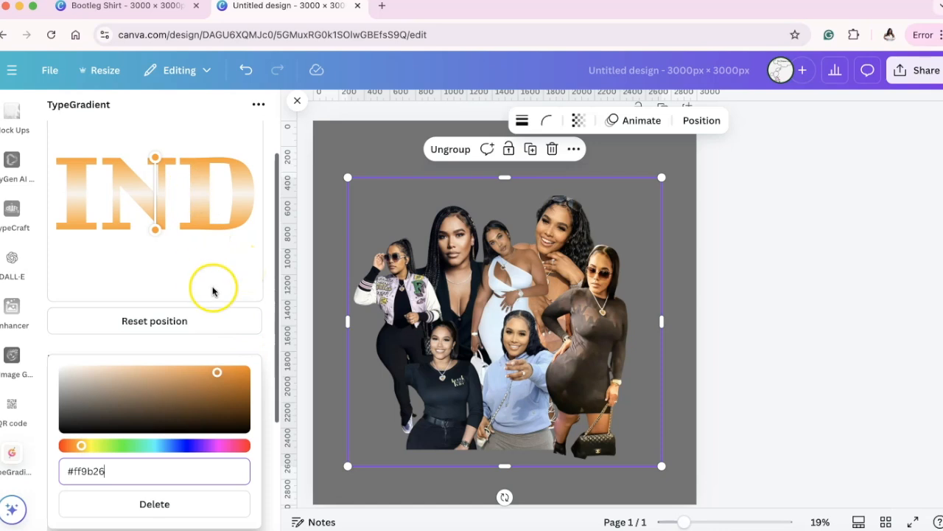
Add the orange-and-white gradient IND title in Bigshot One to the design.
scroll(117, 415, "down", 2)
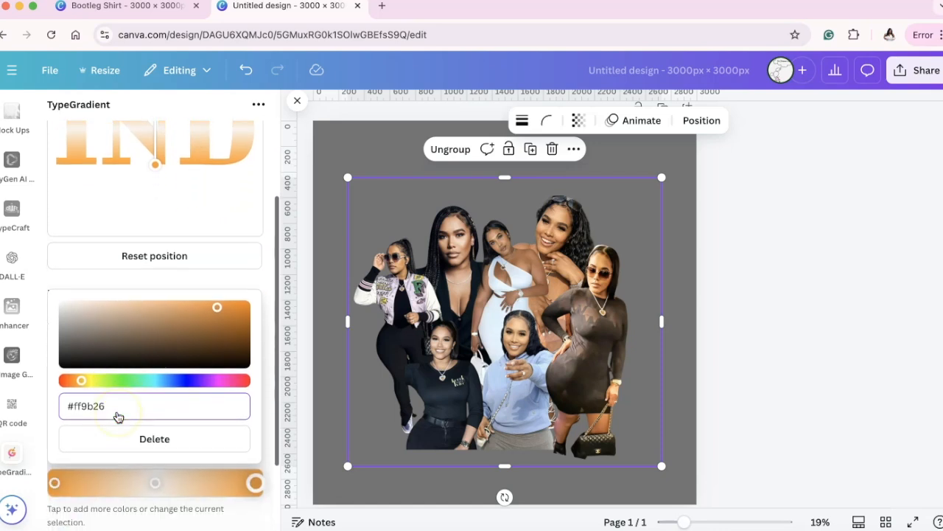
scroll(117, 415, "down", 3)
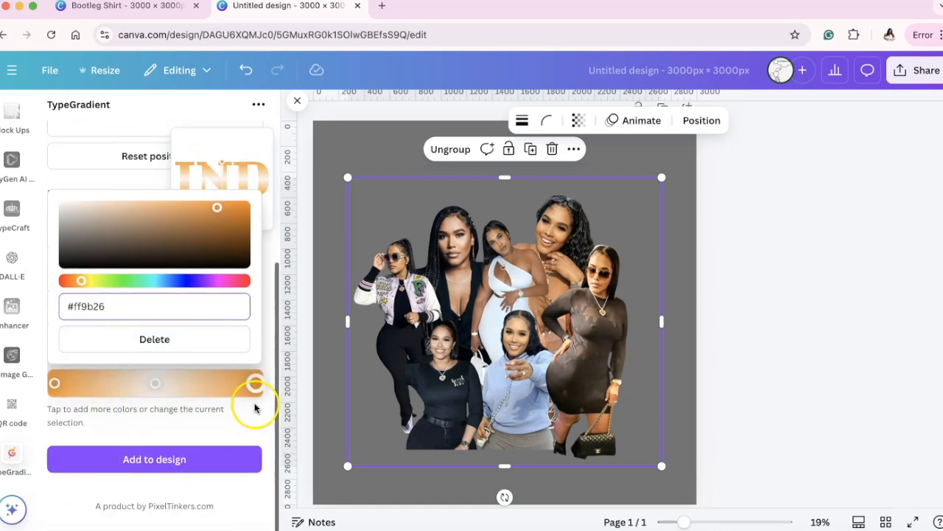
scroll(139, 395, "up", 4)
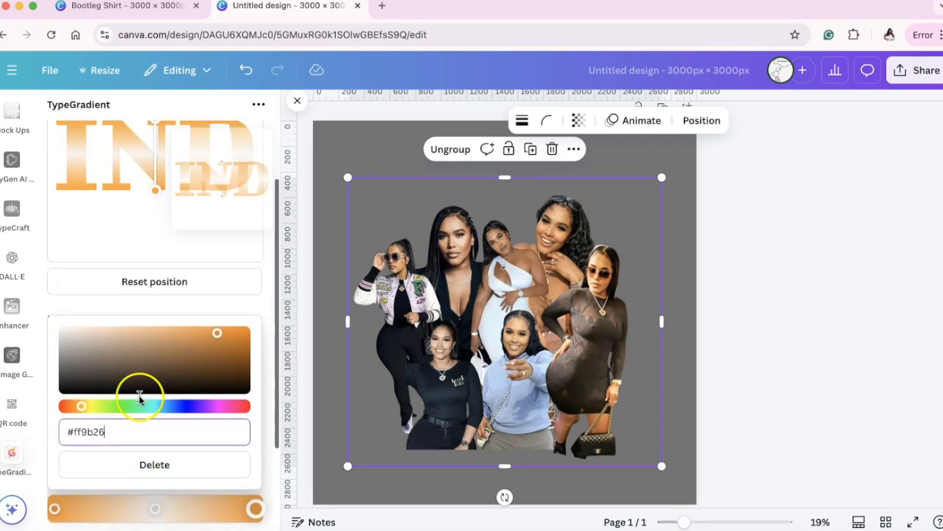
scroll(138, 395, "up", 3)
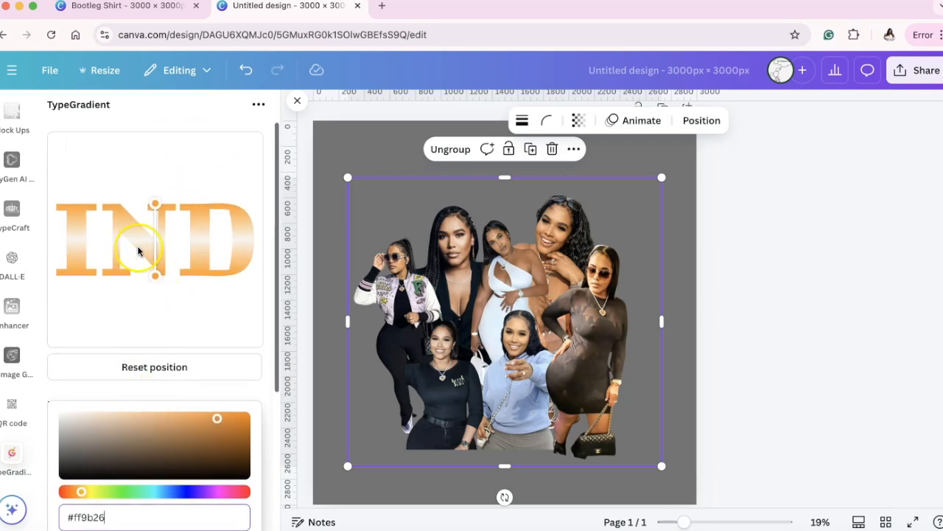
scroll(175, 321, "down", 6)
left_click(168, 458)
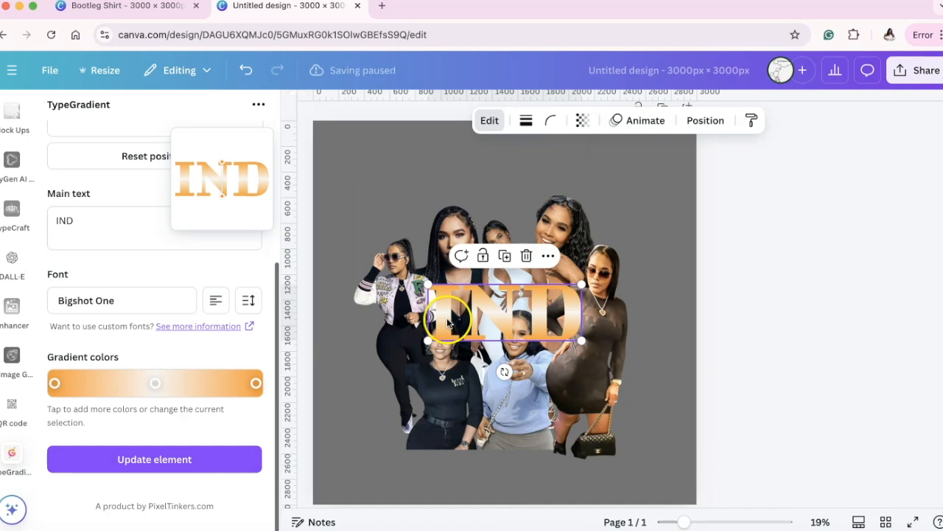
Extend the gradient title's main text to INDIA in capital letters.
scroll(329, 238, "up", 1)
scroll(190, 221, "up", 5)
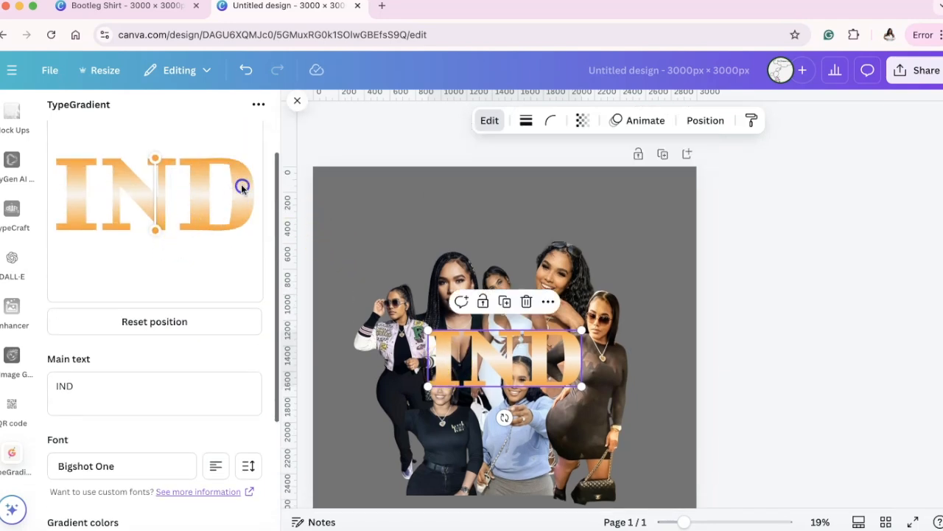
left_click(120, 384)
type("i")
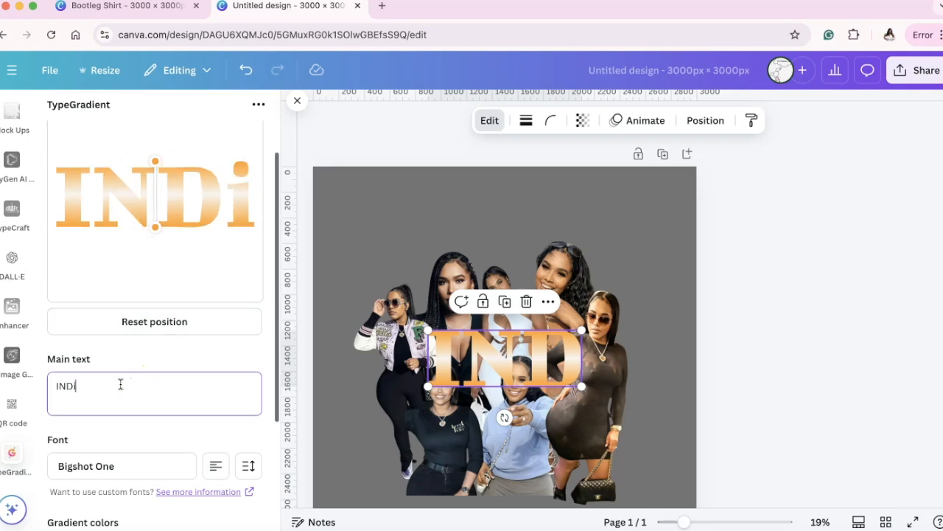
type("a")
key("BackSpace")
key("BackSpace")
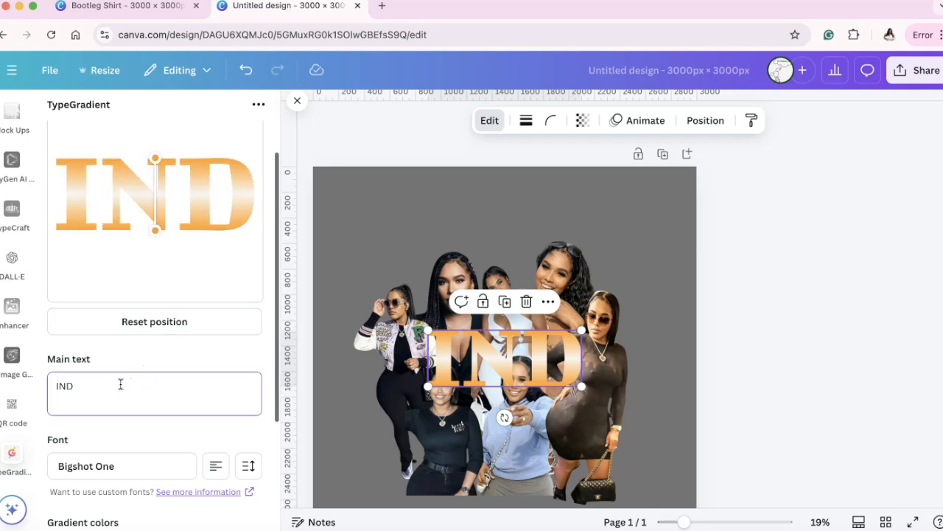
type("IA")
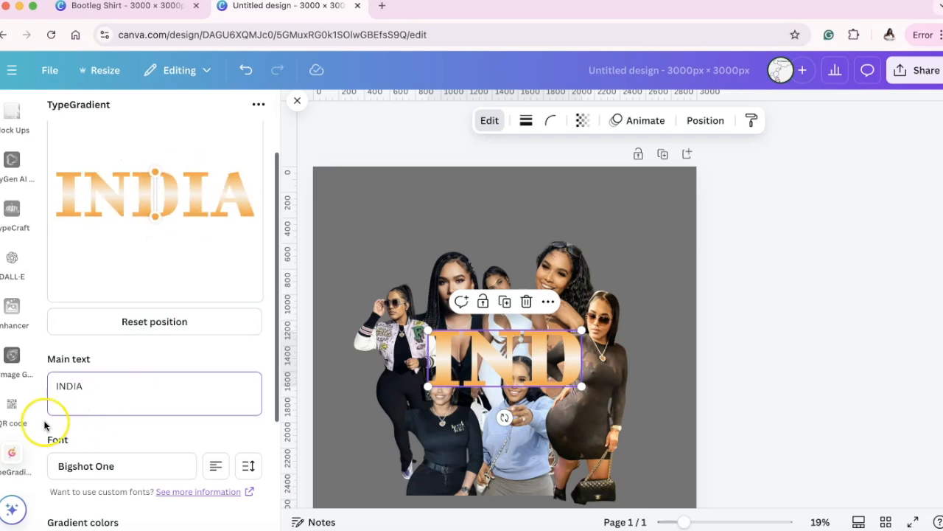
Delete the IND title from the canvas, and undo the deletion.
left_click(526, 302)
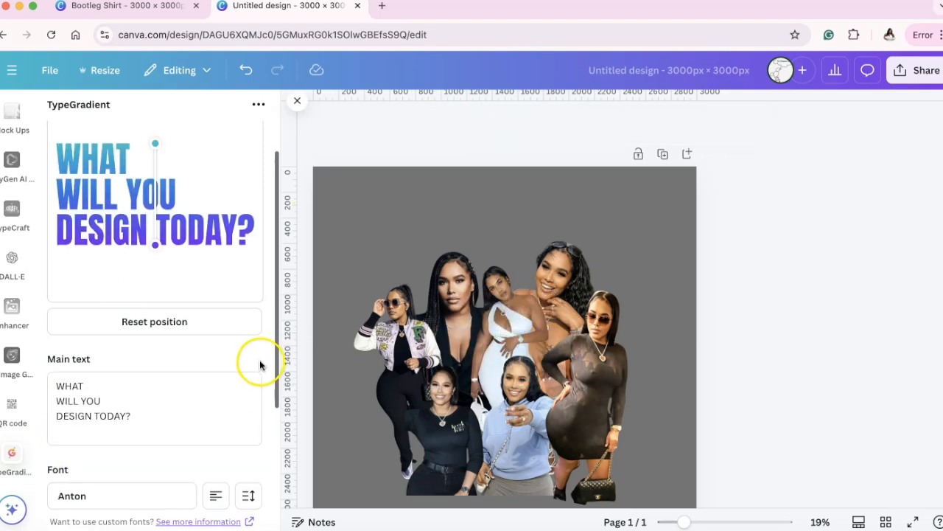
key("super+z")
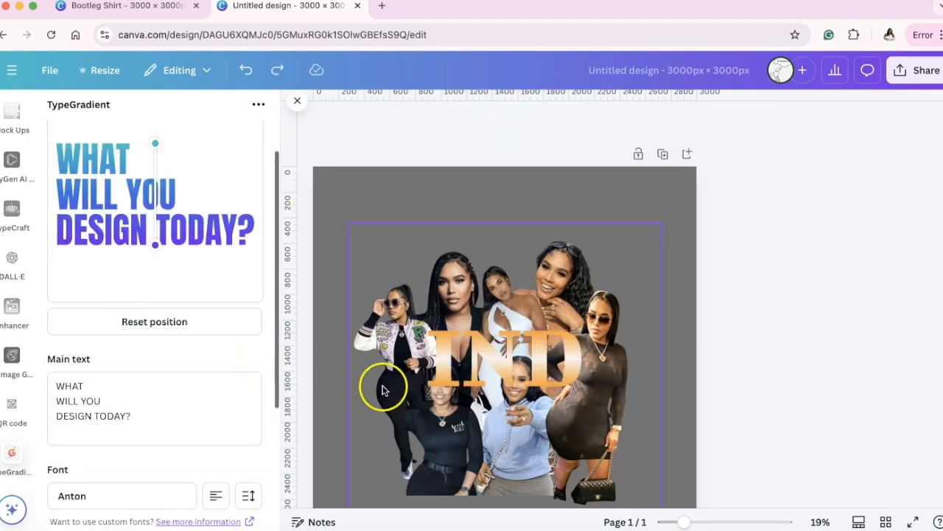
Change the gradient title's text from IND to INDIA and update the element in the design.
left_click(451, 348)
left_click(151, 389)
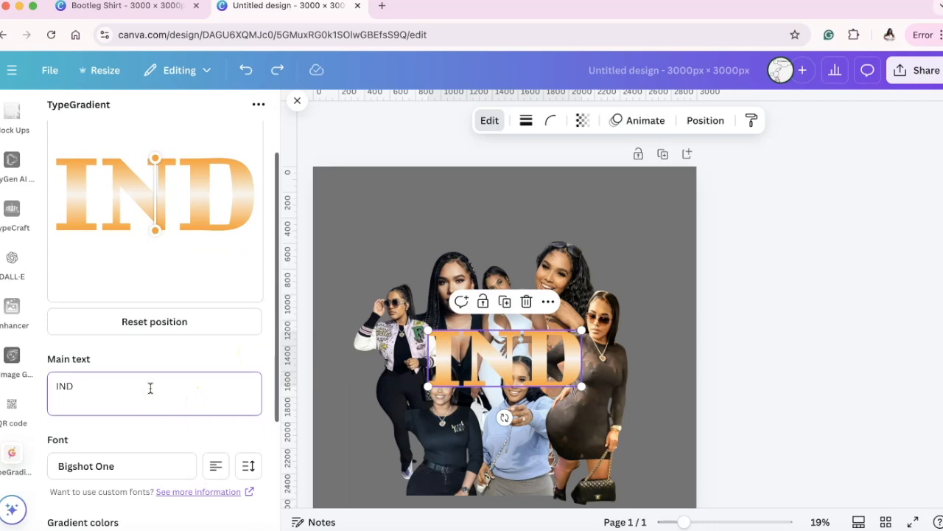
type("IA")
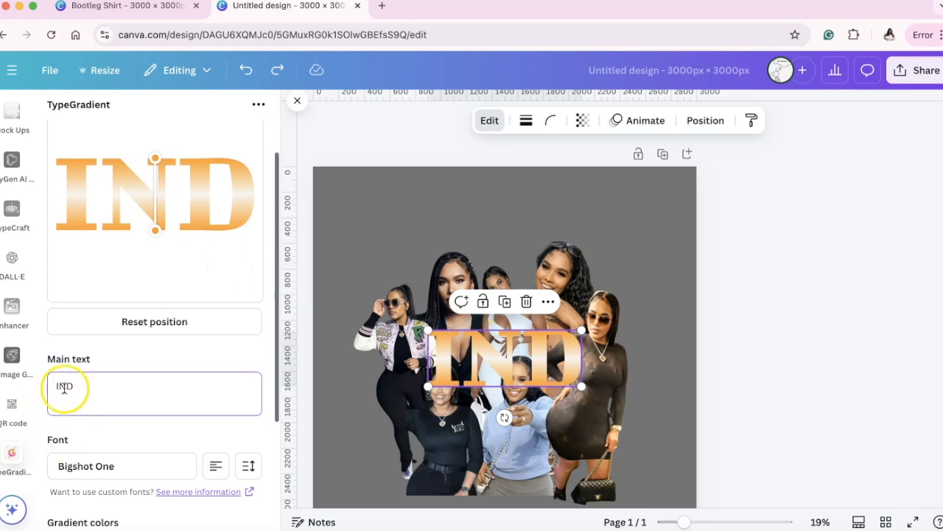
type("IA")
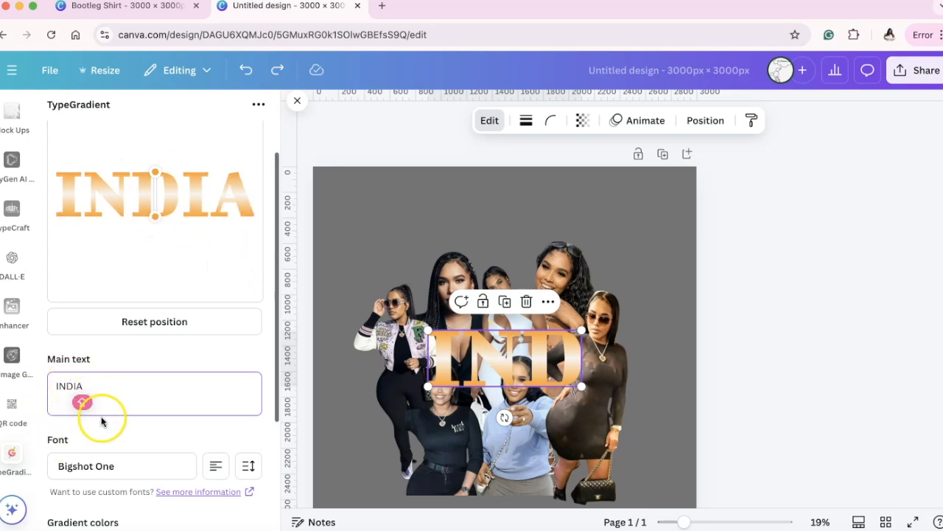
scroll(102, 421, "down", 5)
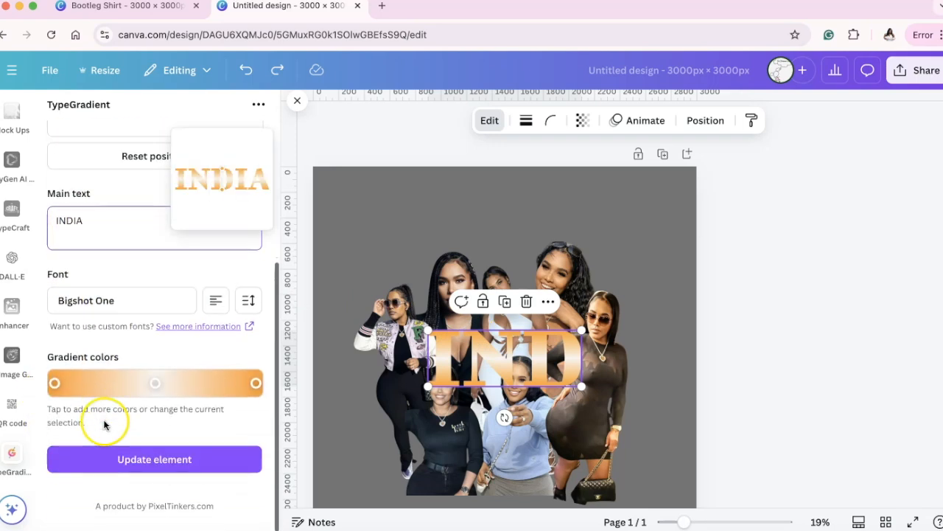
left_click(156, 464)
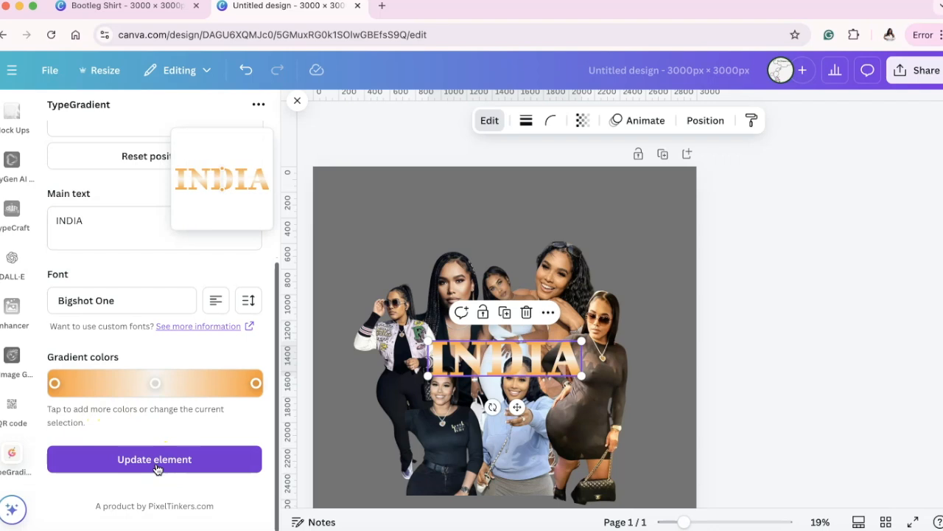
Enlarge the INDIA title to nearly the full page width and position it above the group of photos.
left_click_drag(427, 340, 343, 247)
left_click_drag(589, 319, 663, 265)
left_click_drag(533, 346, 537, 237)
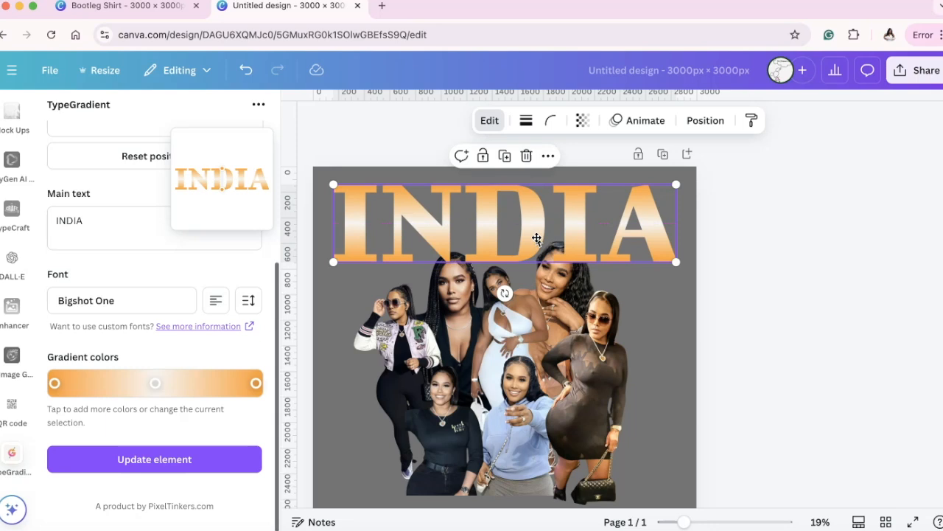
Duplicate the INDIA title and set up a single extra blank page after page 1.
left_click(507, 158)
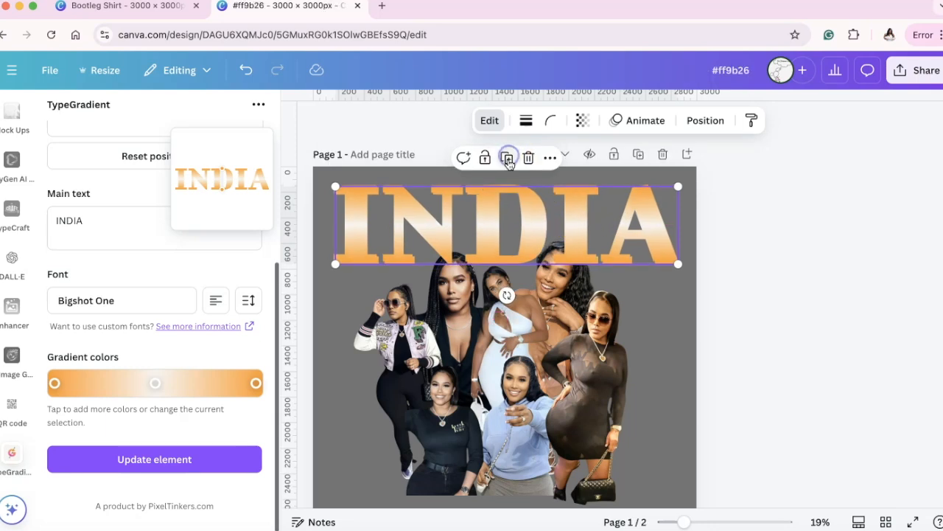
left_click_drag(507, 195, 506, 212)
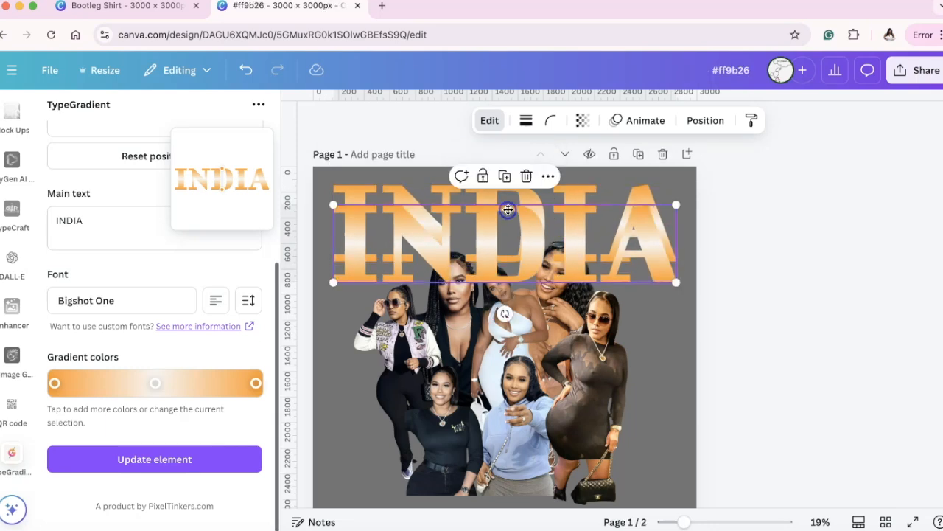
left_click(686, 155)
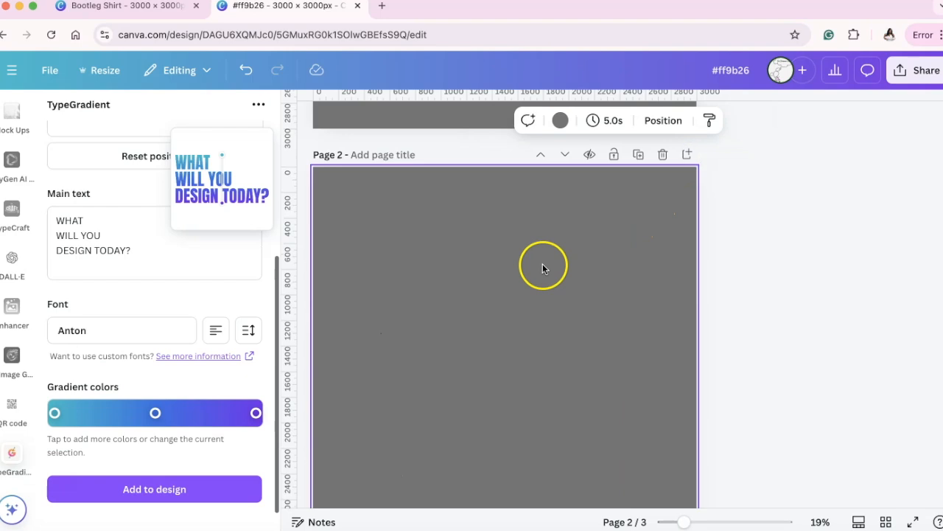
scroll(642, 424, "down", 2)
left_click(664, 456)
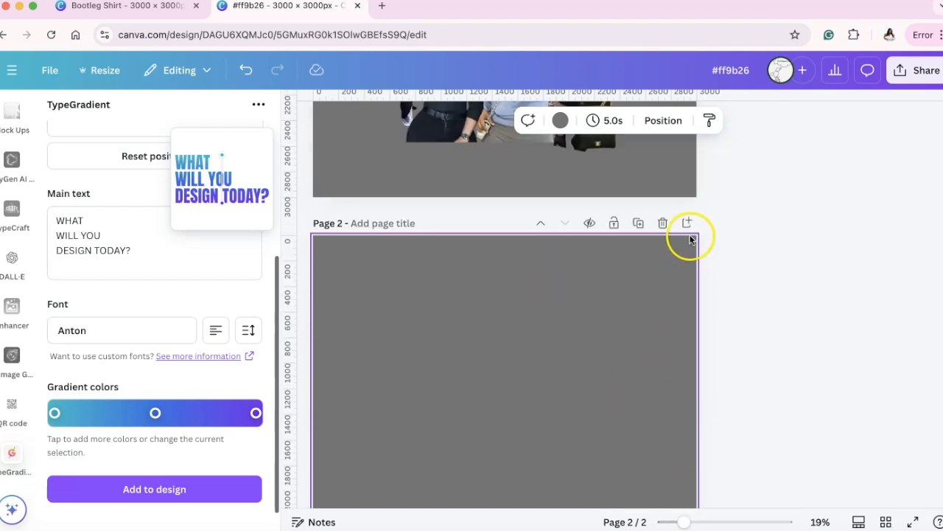
Move the duplicate INDIA title onto page 2, centre it there and close the text gradient editor.
scroll(664, 246, "up", 5)
left_click(522, 214)
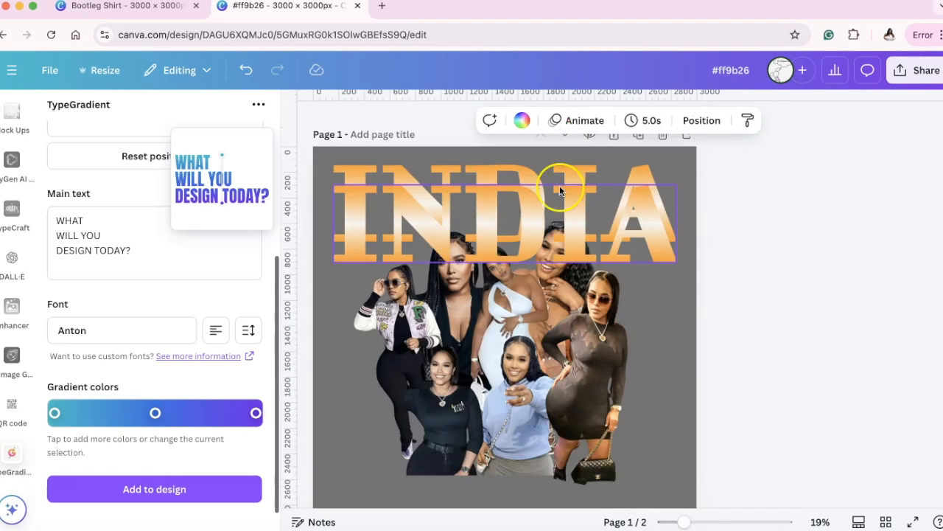
left_click_drag(524, 203, 598, 412)
scroll(598, 412, "down", 4)
left_click_drag(631, 200, 529, 437)
scroll(528, 440, "down", 1)
scroll(529, 440, "down", 2)
left_click_drag(533, 270, 529, 358)
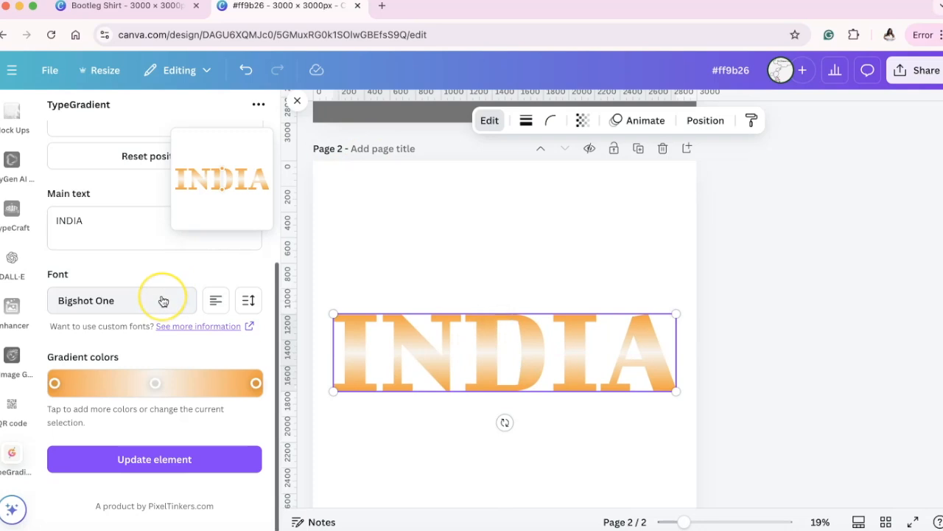
scroll(276, 143, "up", 3)
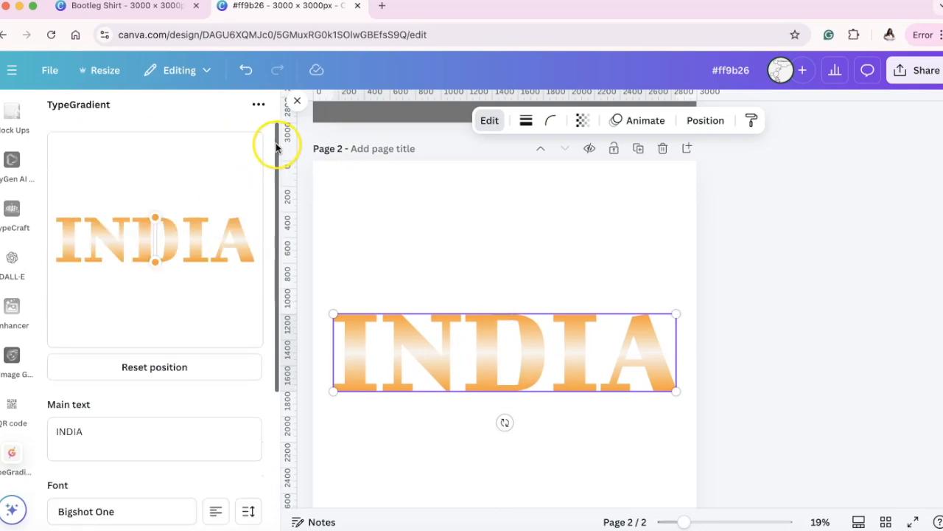
left_click(297, 100)
left_click_drag(491, 327, 501, 358)
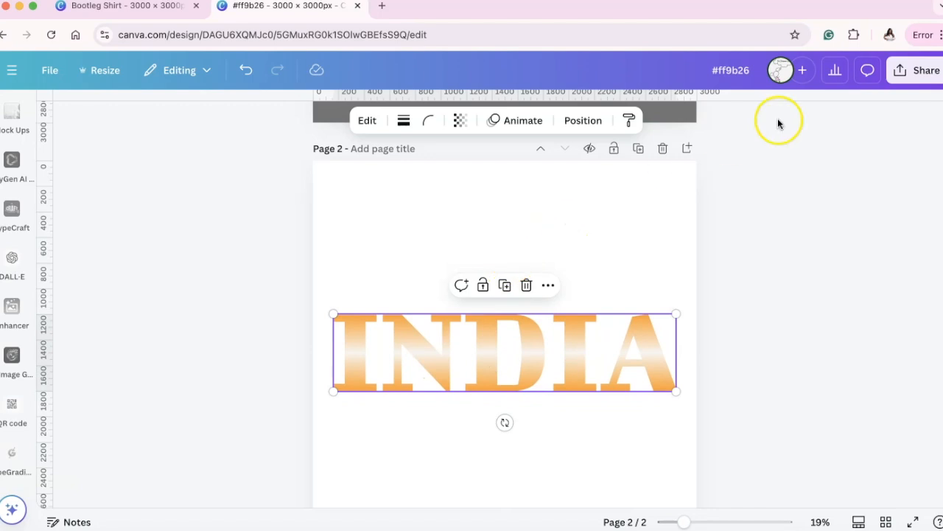
Download only page 2 as a PNG with a transparent background.
left_click(902, 71)
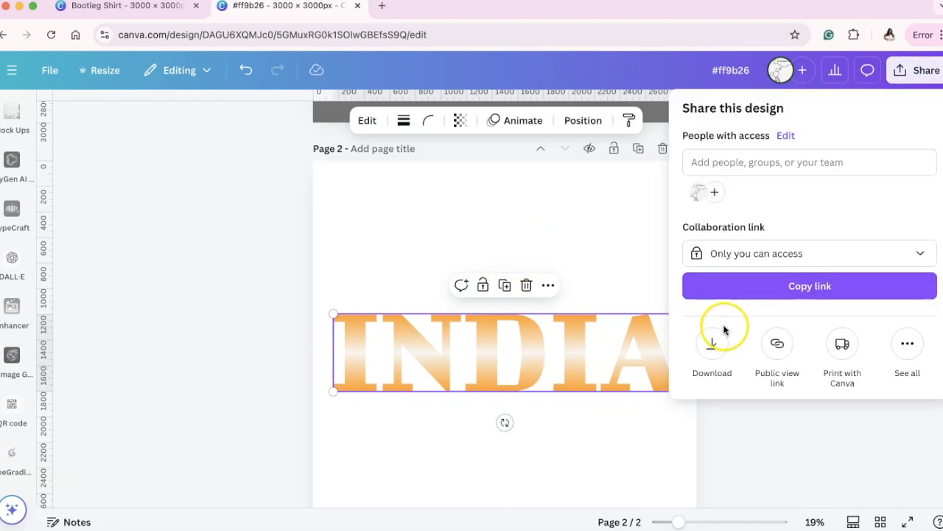
left_click(719, 343)
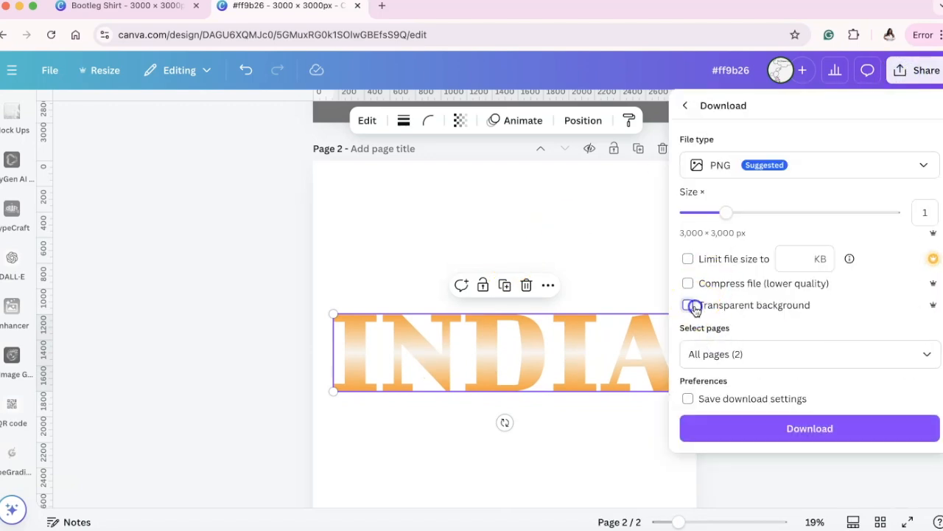
left_click(921, 354)
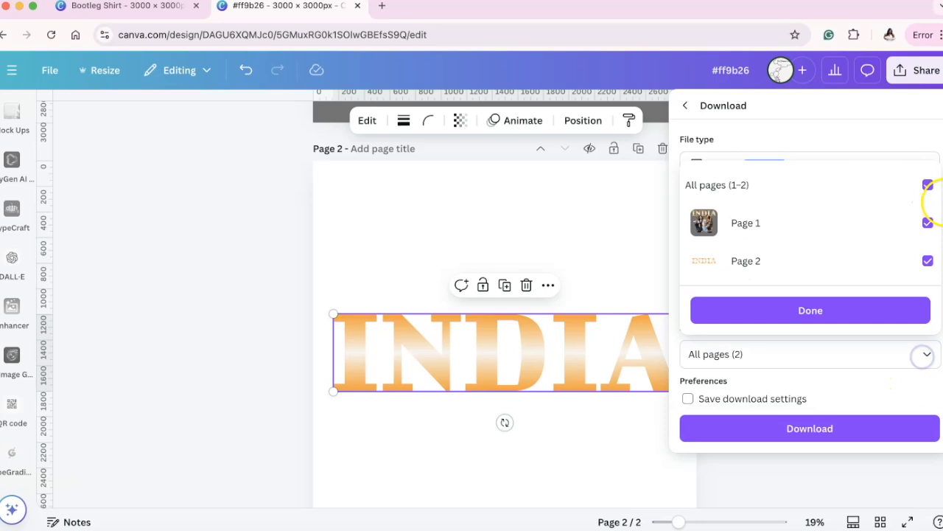
left_click(927, 185)
left_click(917, 261)
left_click(783, 315)
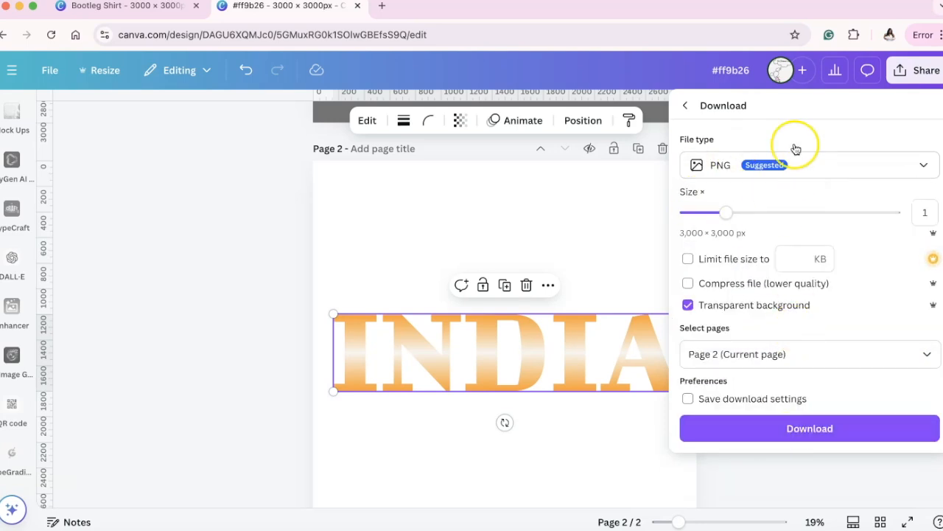
left_click(773, 430)
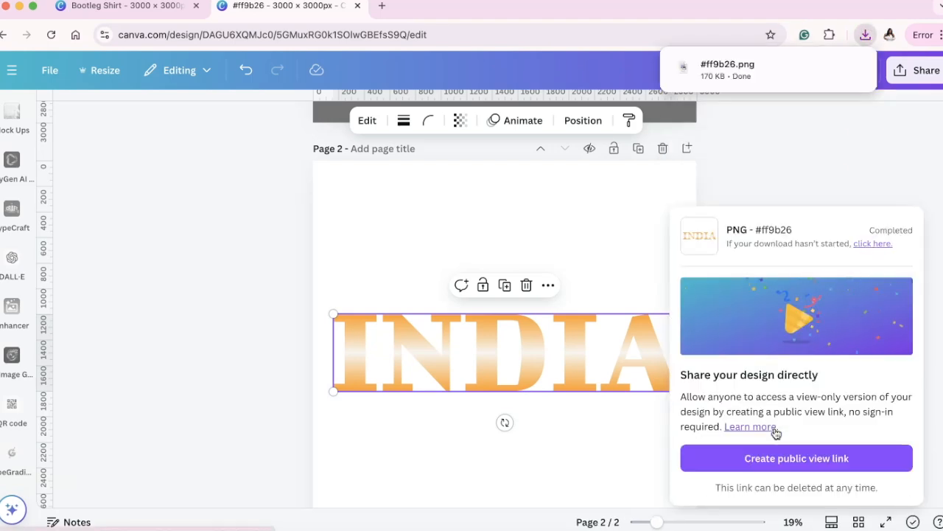
Place the downloaded #ff9b26.png on page 2 above the gradient title and crop it closely around the lettering.
mouse_move(834, 71)
left_click_drag(792, 70, 493, 254)
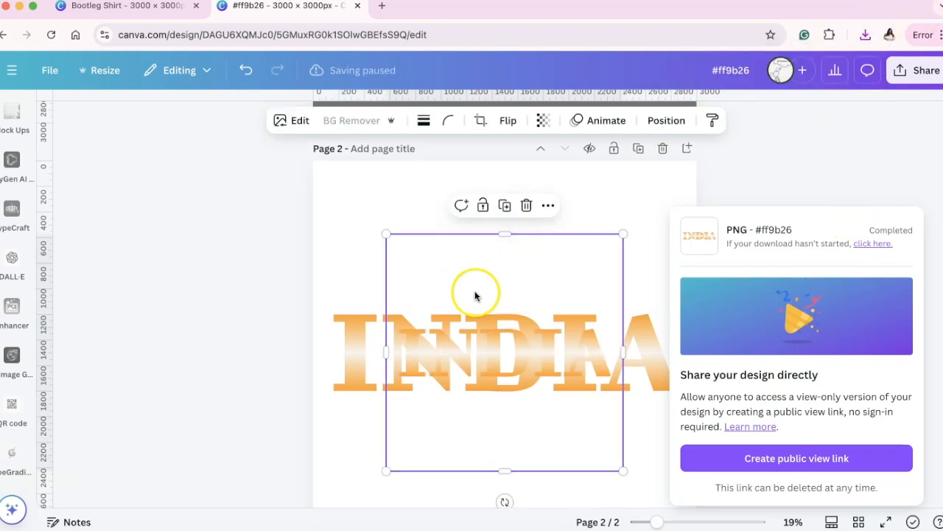
left_click_drag(488, 332, 494, 260)
left_click_drag(504, 161, 505, 252)
left_click_drag(623, 214, 614, 215)
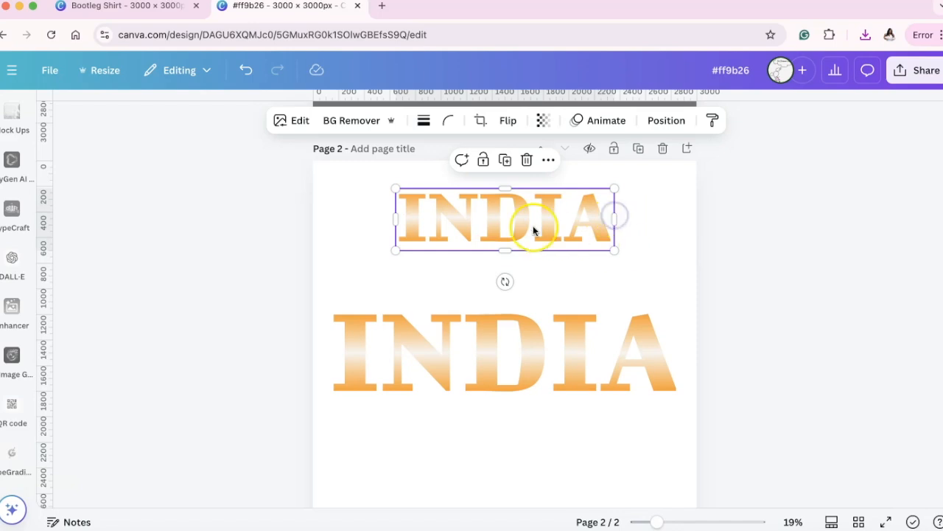
Apply a black Outline shadow to the imported INDIA image with size 9 and intensity 100.
left_click(555, 298)
left_click(547, 322)
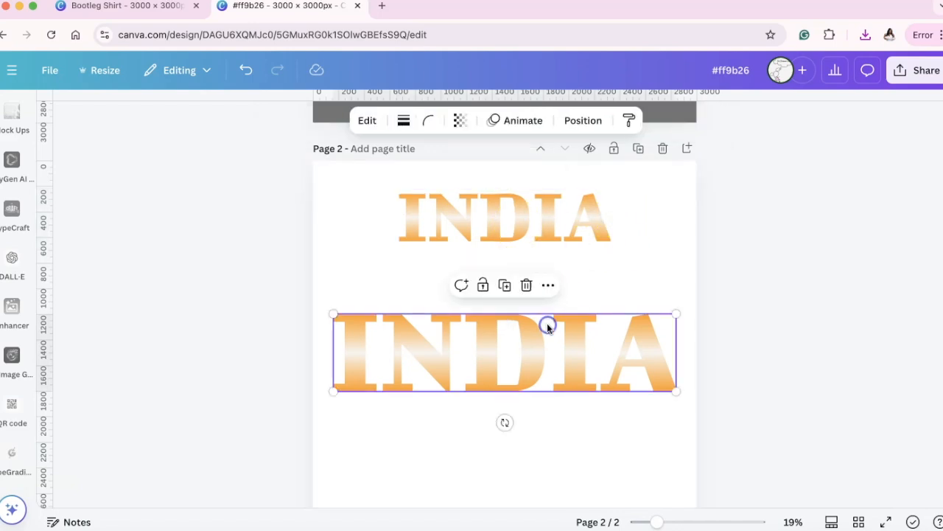
left_click(520, 204)
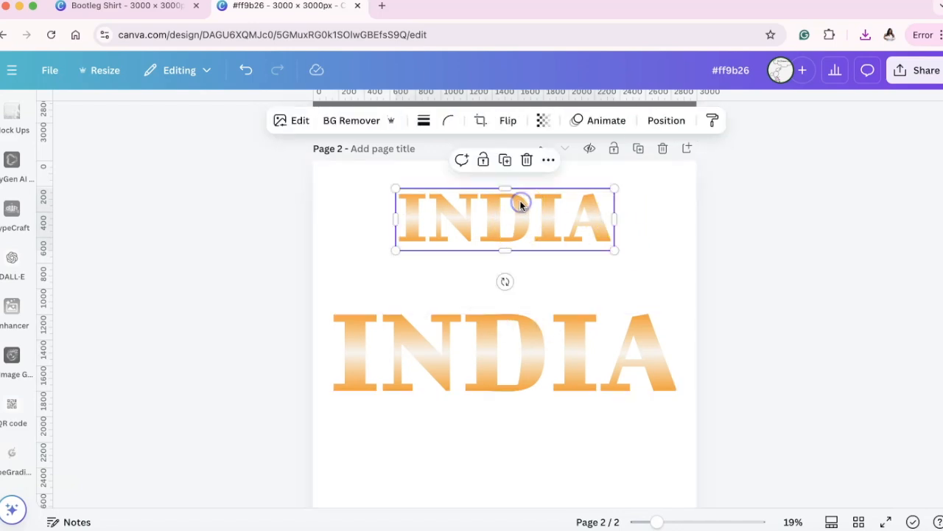
left_click(300, 120)
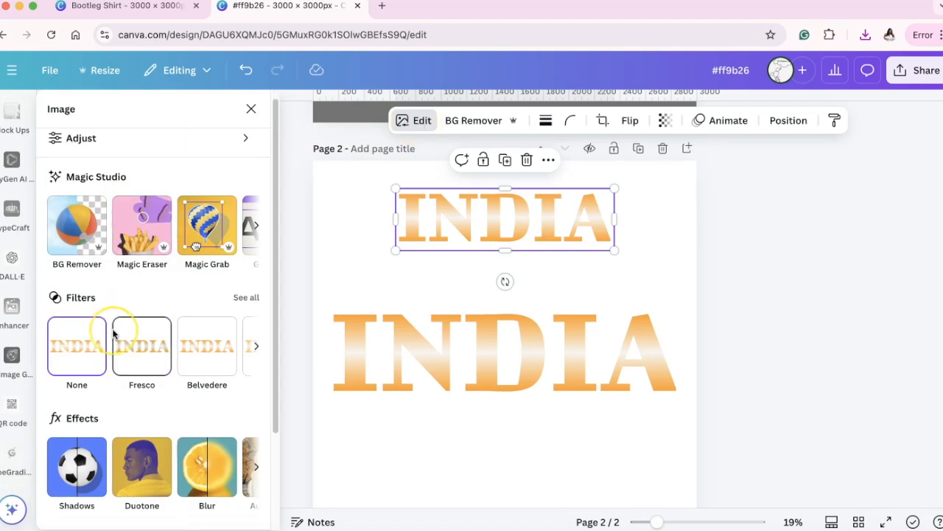
scroll(112, 328, "down", 3)
left_click(73, 343)
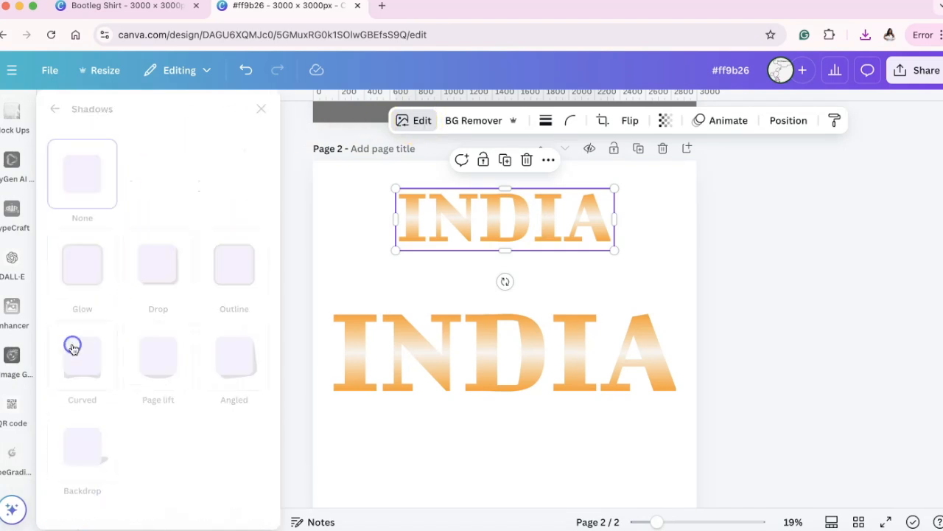
left_click(230, 263)
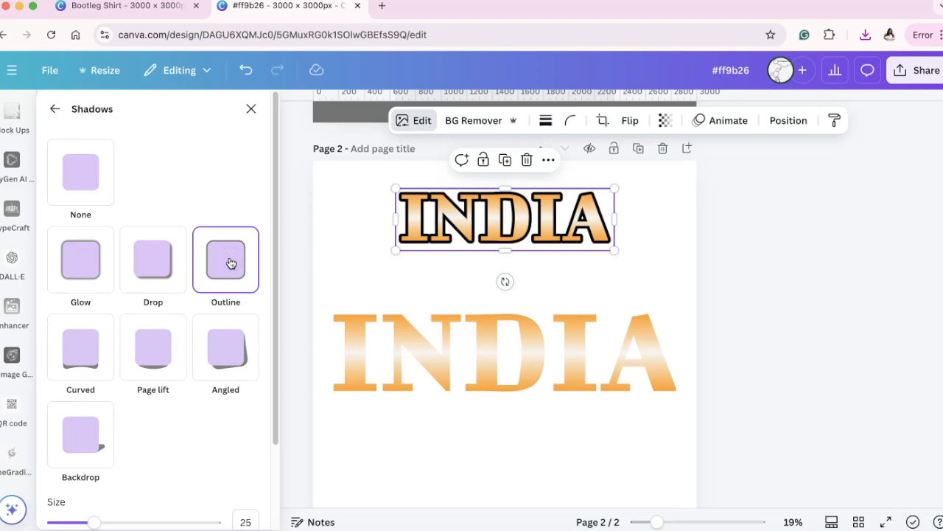
scroll(228, 263, "down", 2)
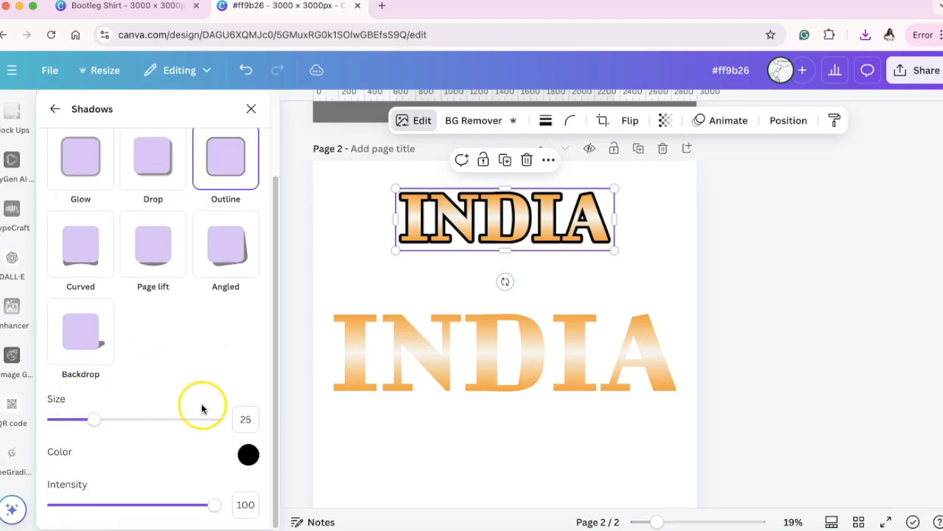
left_click_drag(119, 421, 67, 422)
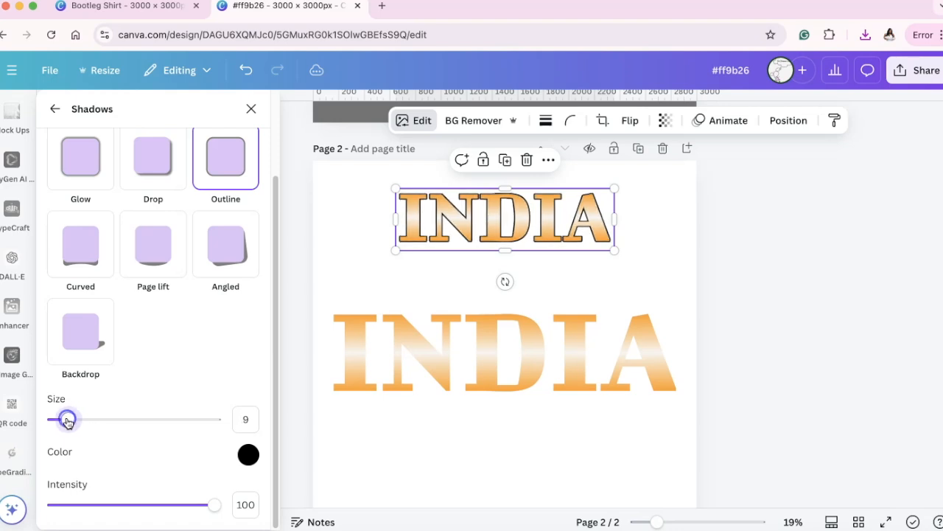
left_click_drag(209, 506, 224, 494)
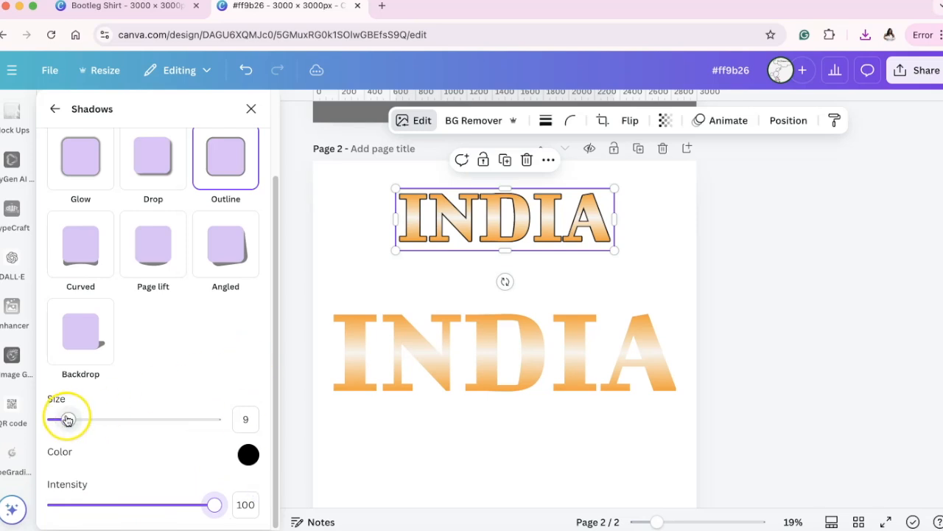
Copy the outlined INDIA image from page 2 and use it to replace the plain gradient title on page 1.
scroll(552, 326, "up", 3)
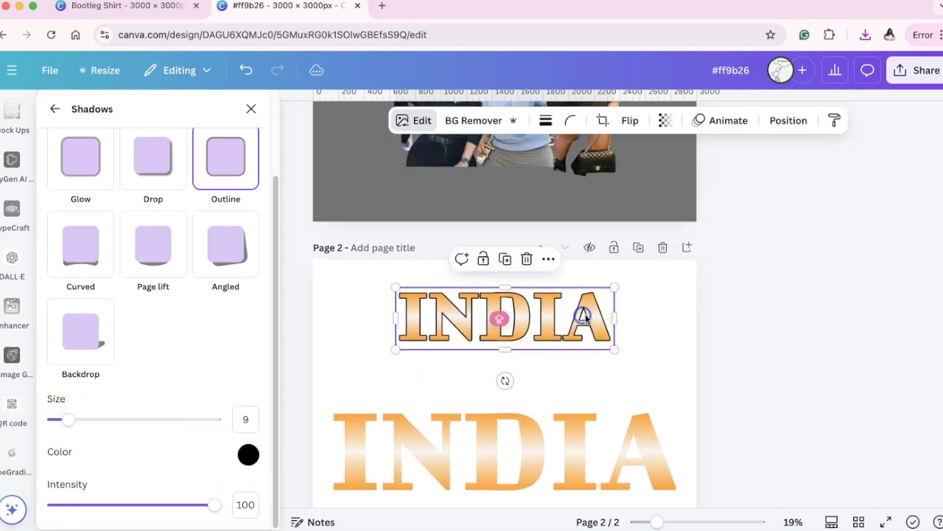
left_click(669, 318)
left_click(547, 316)
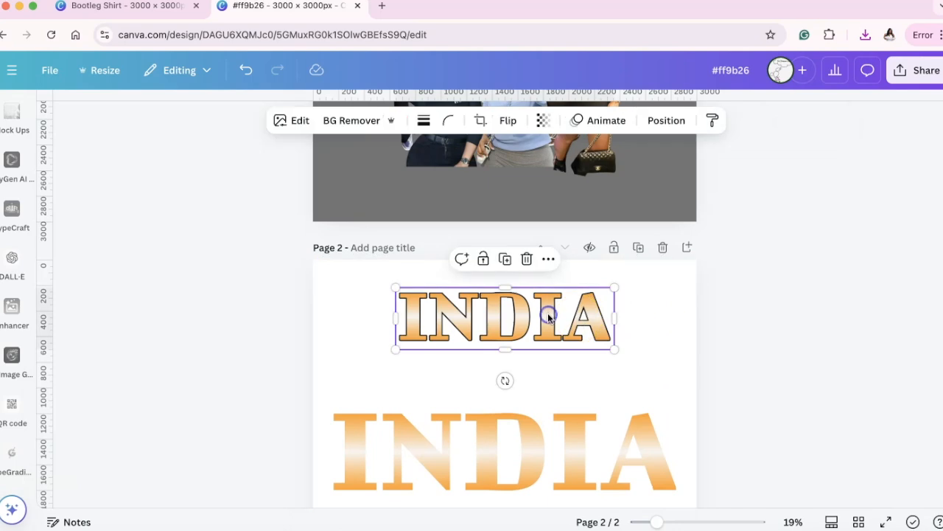
scroll(547, 319, "up", 5)
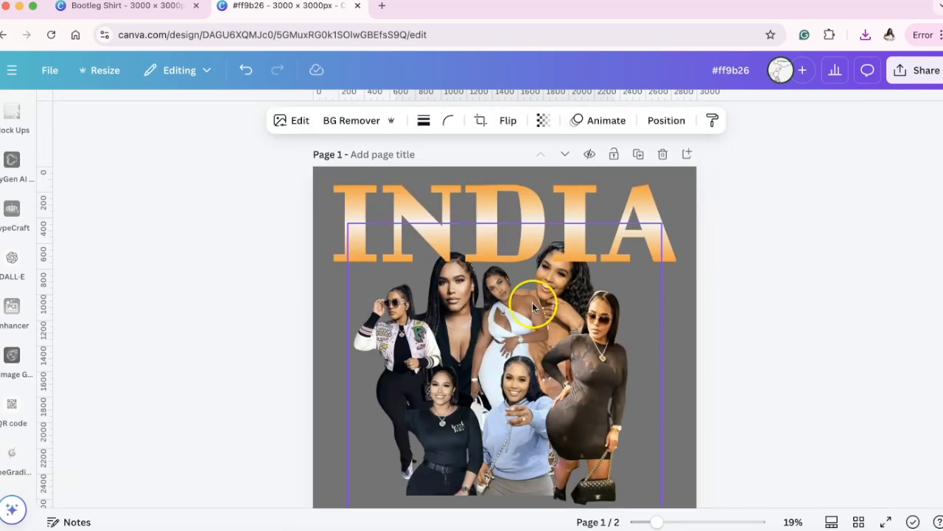
left_click(474, 223)
key("Delete")
key("ctrl+z")
left_click(487, 227)
Enlarge the outlined INDIA title to almost the full width of page 1 and align it with the page's upper edge.
left_click_drag(395, 191, 322, 156)
left_click_drag(616, 258, 692, 278)
left_click_drag(647, 236, 648, 229)
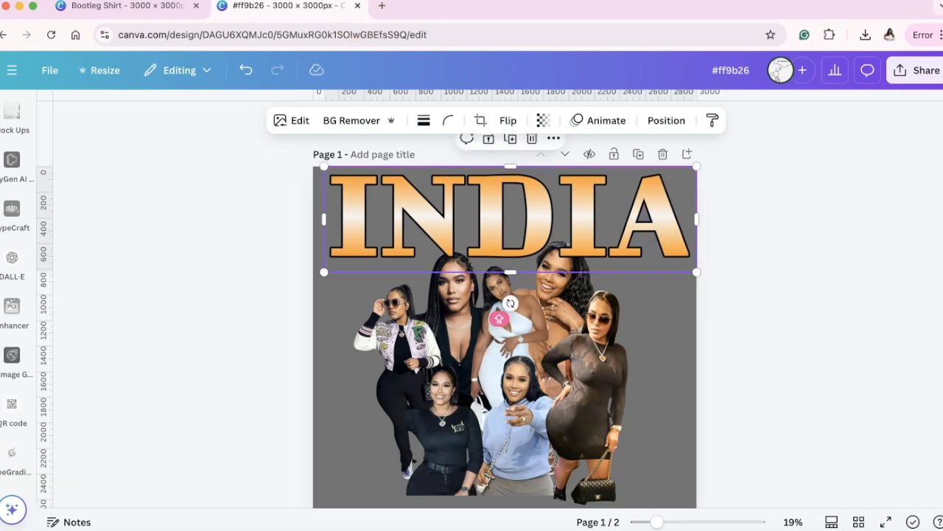
Check the title styling in the Bootleg Shirt design, and return to the #ff9b26 design.
left_click(165, 5)
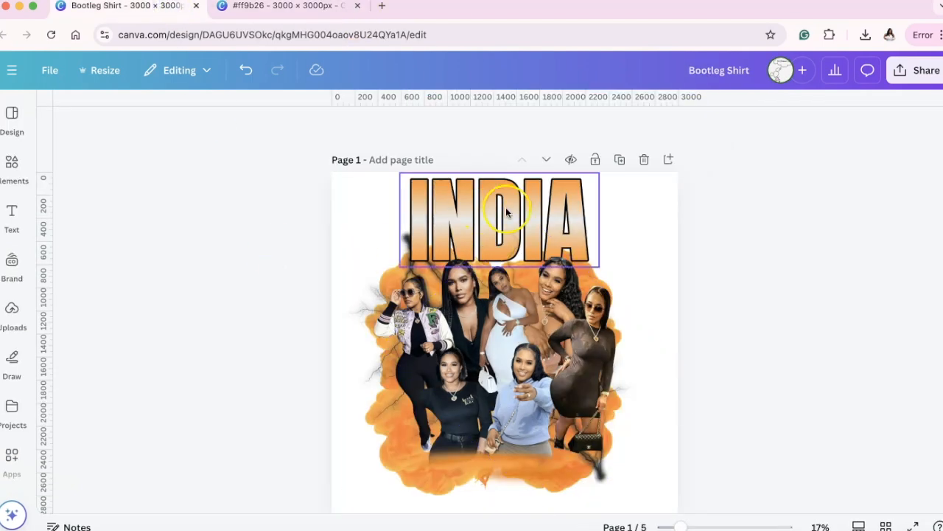
left_click(314, 7)
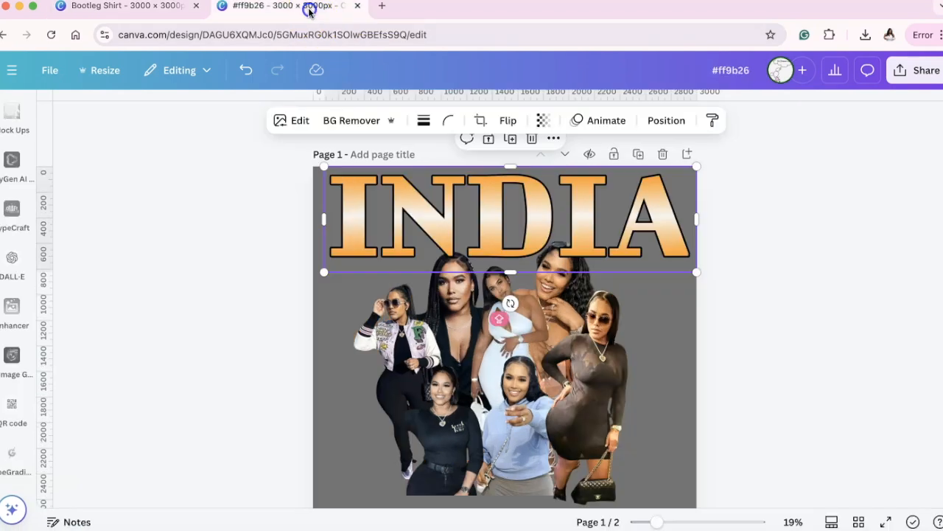
Move the photo collage group down so it sits below the INDIA title on page 1, and bring it to the front.
mouse_move(546, 344)
left_mouse_down()
mouse_move(544, 390)
mouse_move(545, 359)
left_mouse_up()
left_click(665, 121)
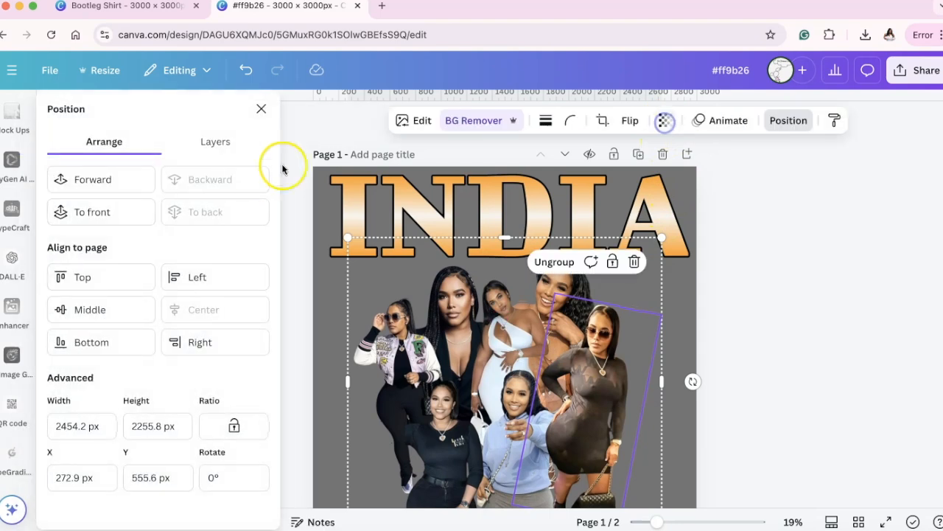
left_click(107, 211)
left_click(791, 286)
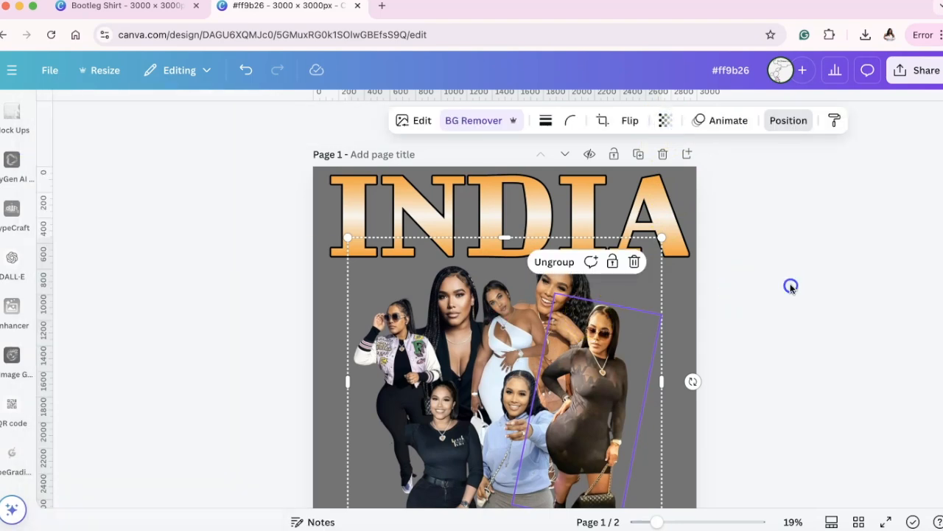
mouse_move(562, 333)
left_mouse_down()
mouse_move(561, 295)
mouse_move(562, 337)
left_mouse_up()
left_click(770, 287)
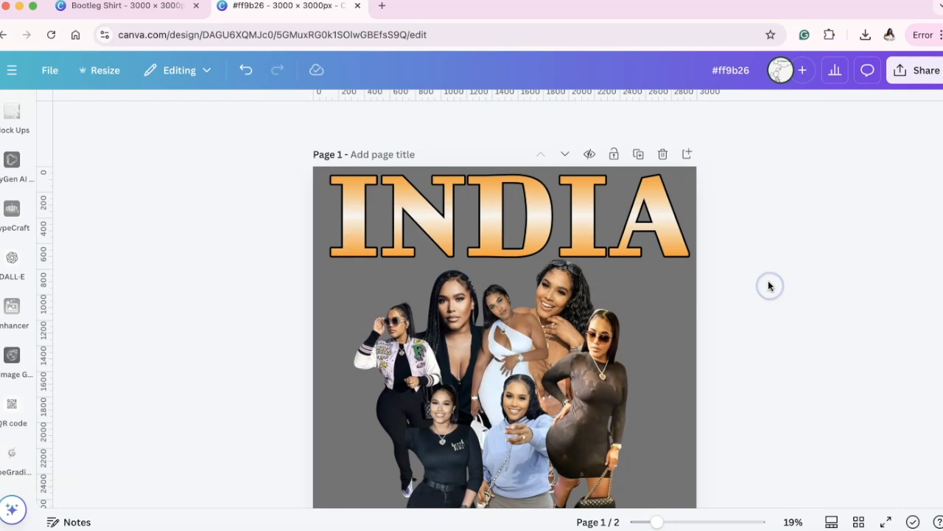
Enlarge the photo collage group to fill most of the space below the INDIA title, and recentre it on the page.
scroll(768, 286, "down", 2)
left_click(505, 298)
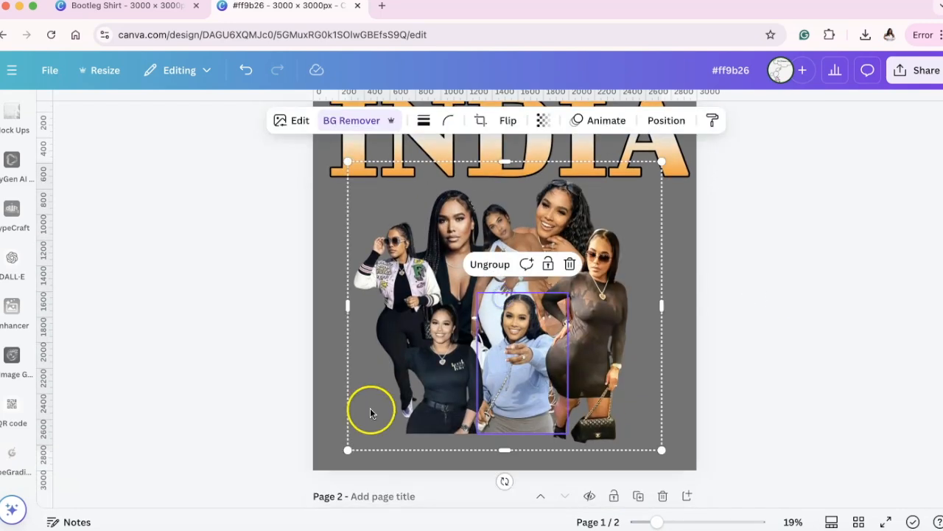
left_click_drag(348, 449, 324, 464)
left_click_drag(544, 321, 555, 320)
left_click_drag(669, 463, 680, 465)
mouse_move(546, 363)
left_mouse_down()
mouse_move(534, 361)
mouse_move(548, 361)
left_mouse_up()
left_click(899, 319)
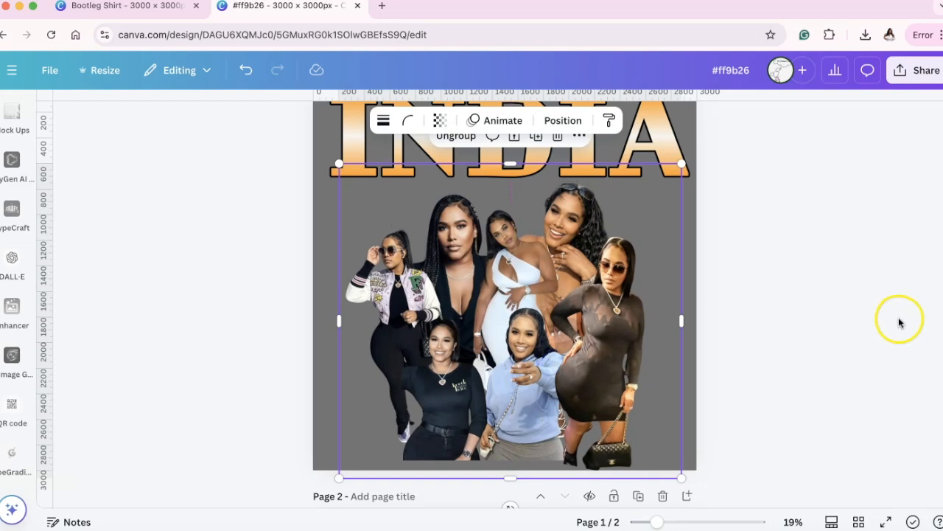
scroll(835, 299, "up", 2)
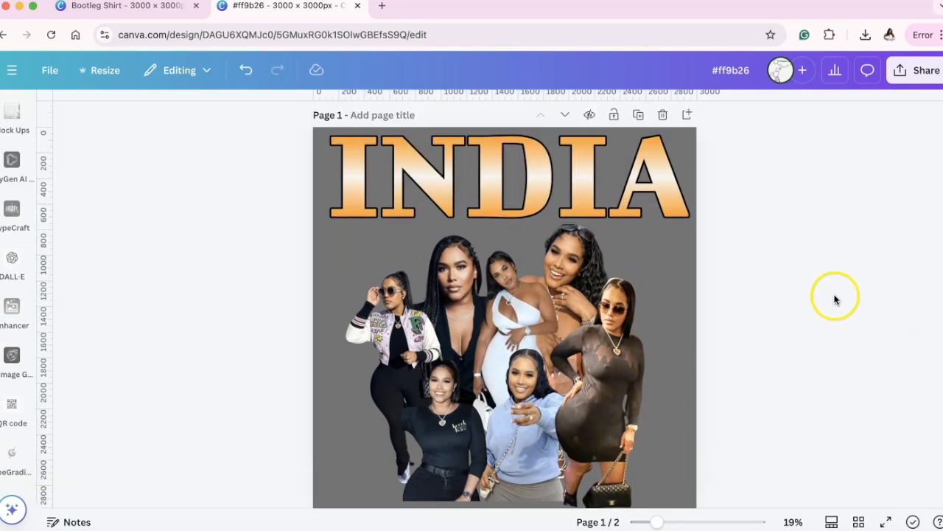
Add the blue and pink ink cloud from the recently used elements to page 1, and view its element details.
scroll(21, 214, "up", 10)
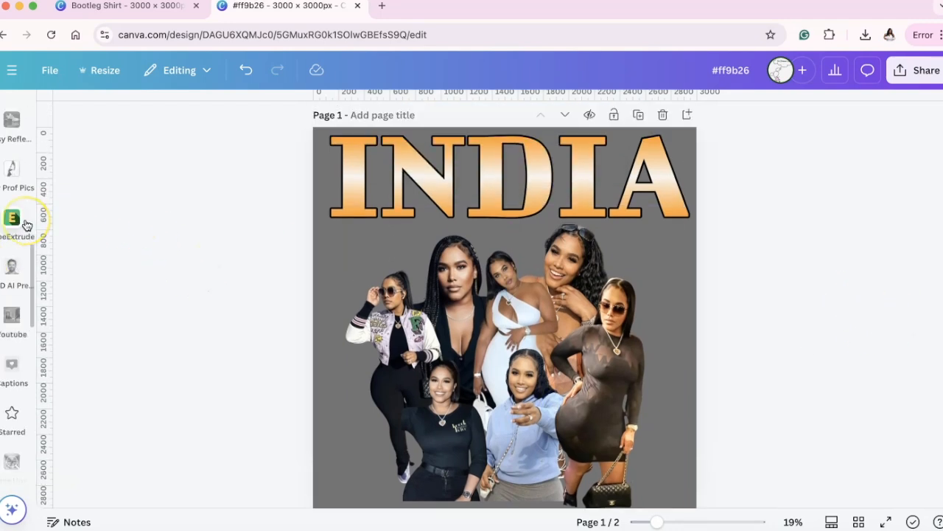
left_click(26, 225)
scroll(26, 225, "up", 5)
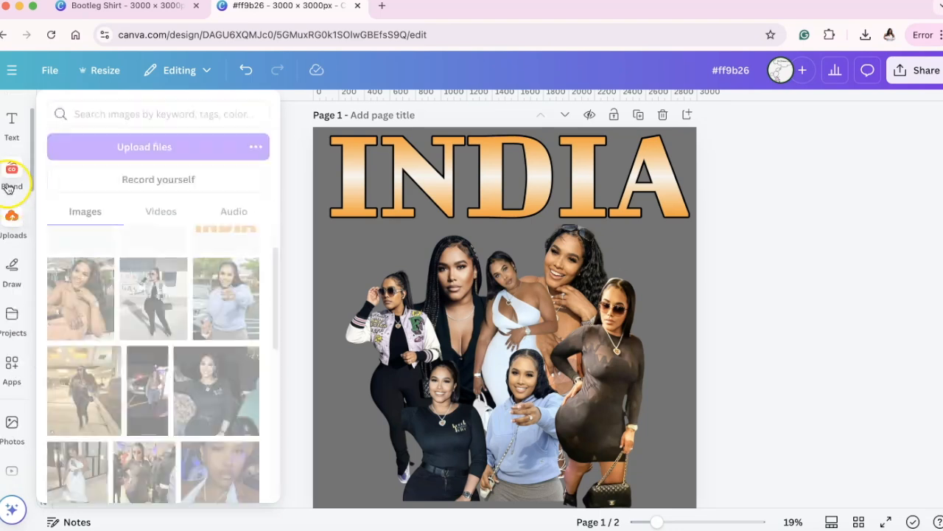
mouse_move(11, 276)
scroll(12, 276, "up", 2)
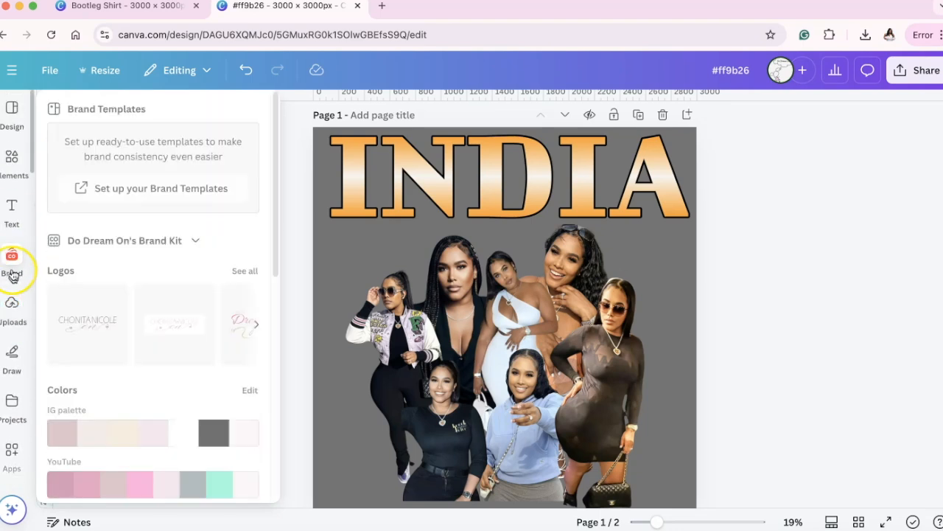
left_click(11, 155)
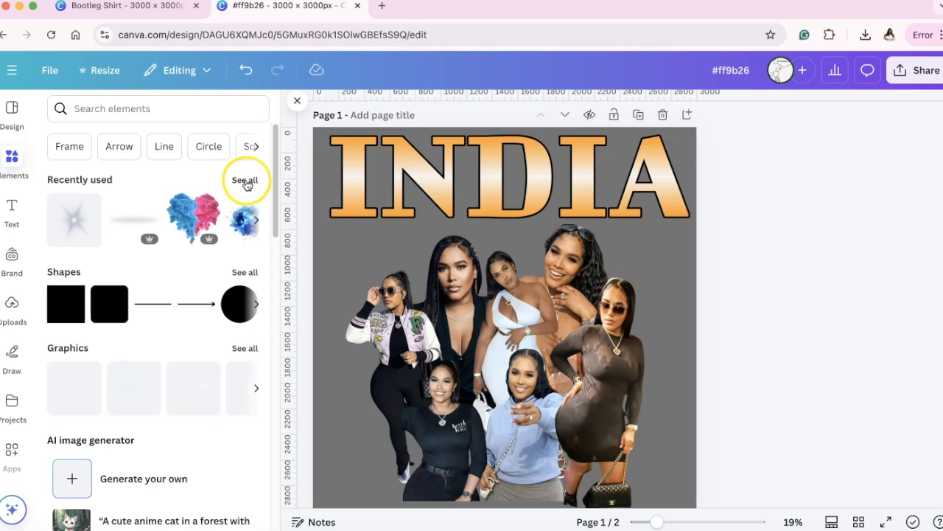
left_click(188, 211)
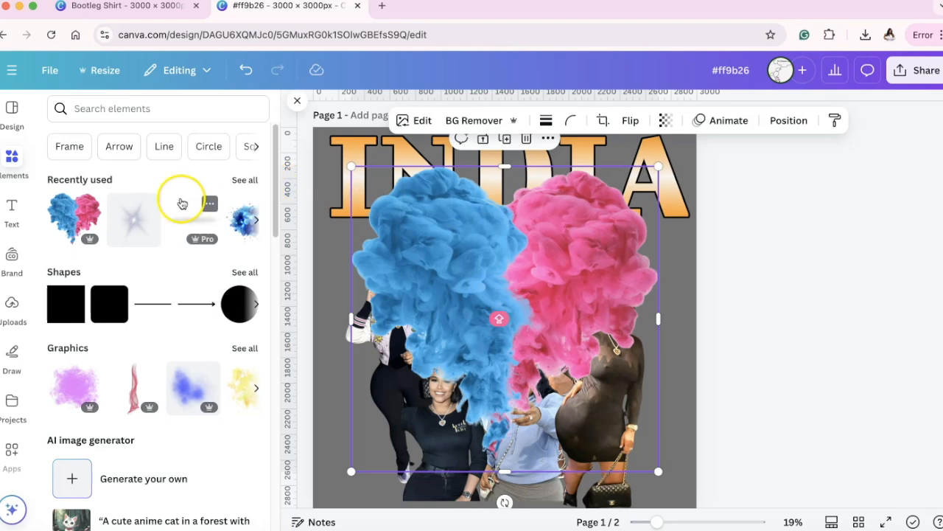
left_click(92, 201)
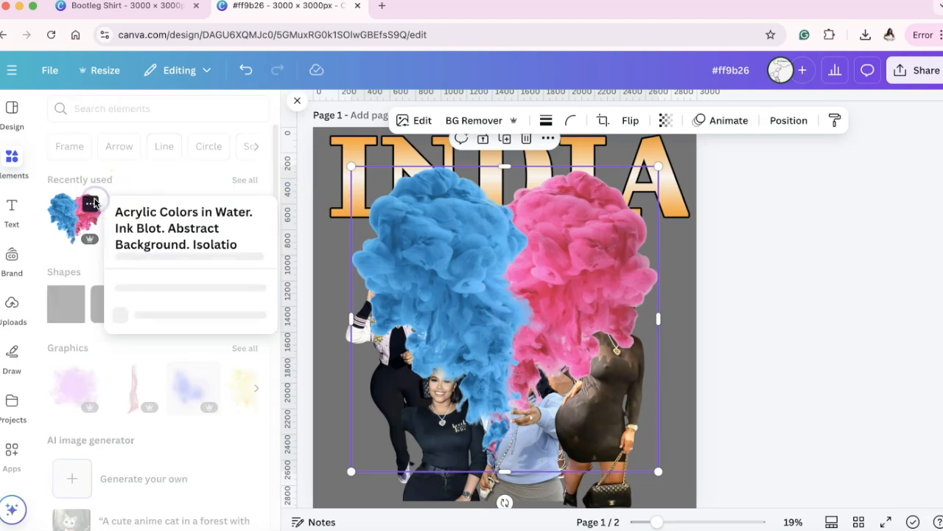
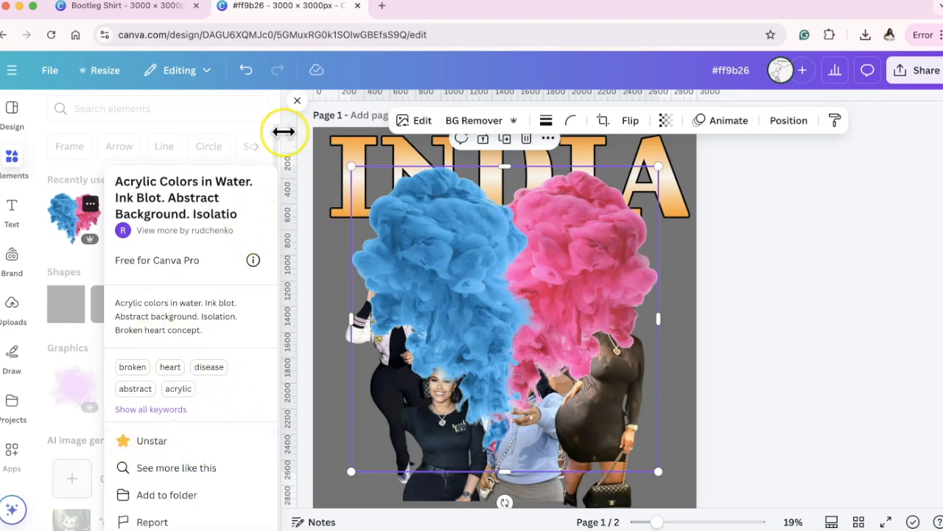
left_click(299, 101)
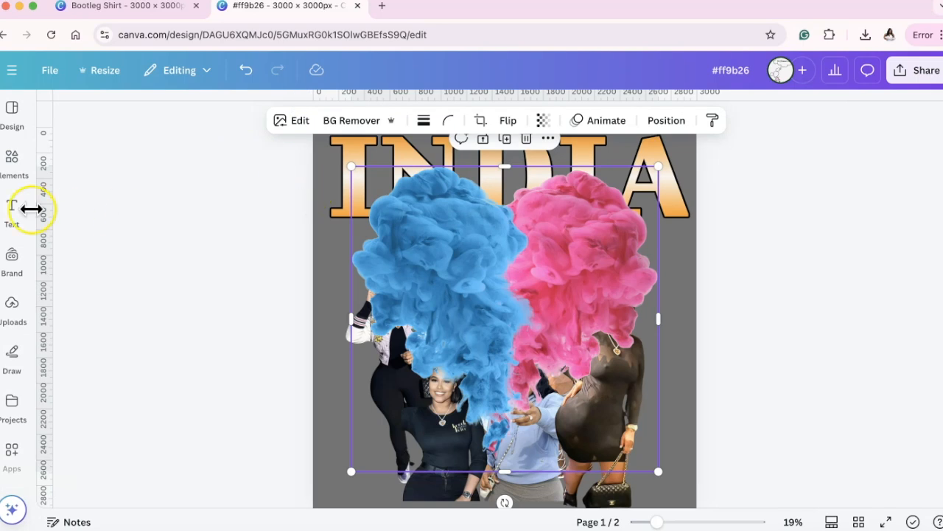
Search the elements for PAINT SPLASH and browse the results.
left_click(13, 157)
left_click(138, 107)
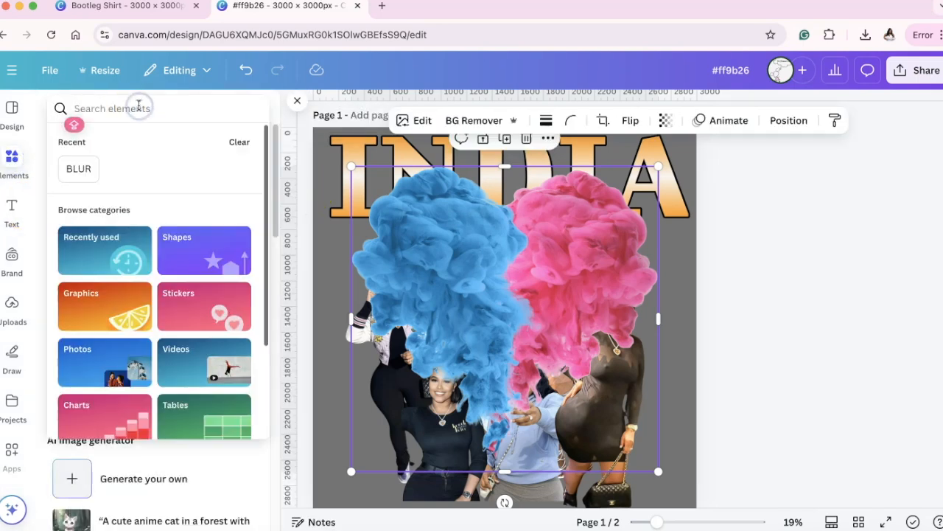
left_click(138, 106)
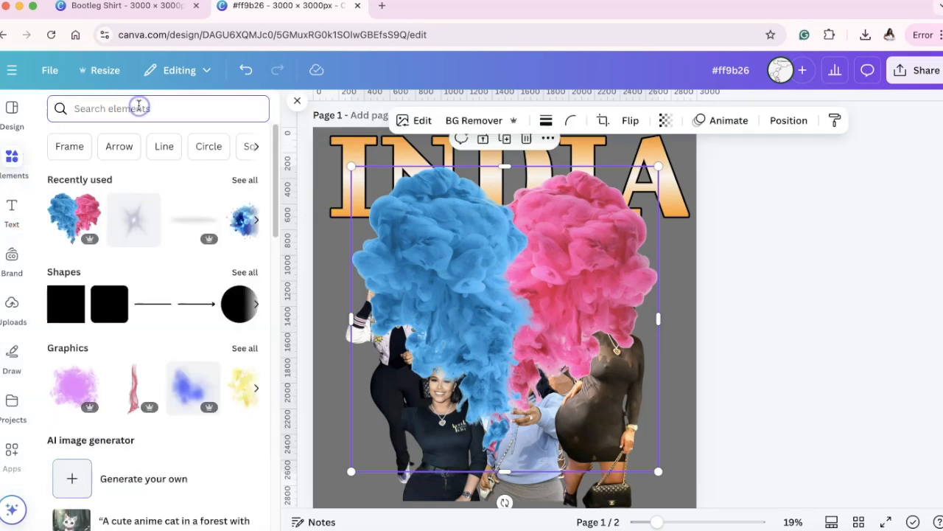
type("PAINT SP")
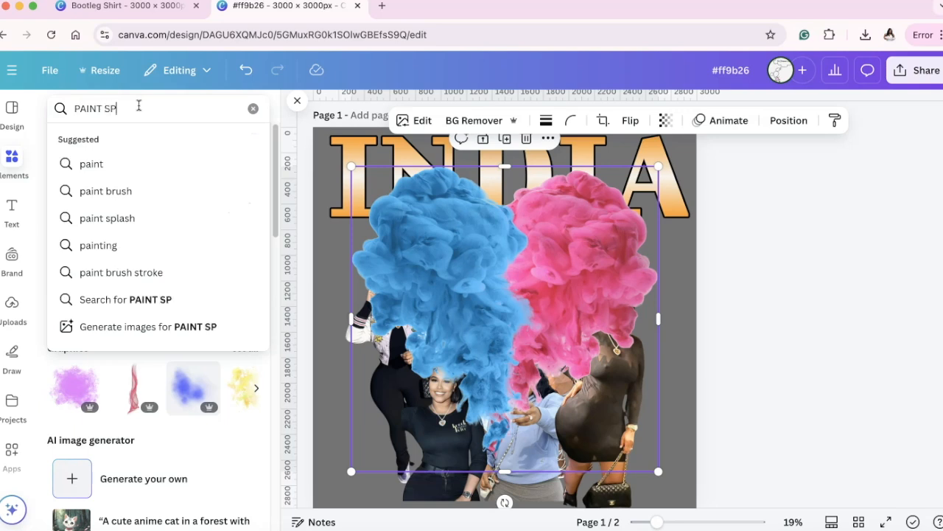
type("LASH")
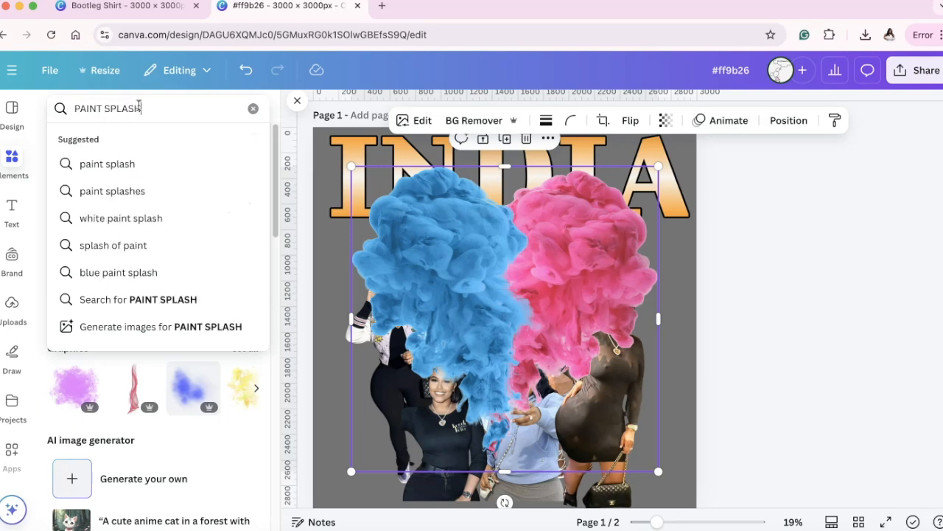
key("Return")
scroll(127, 281, "down", 2)
scroll(127, 281, "down", 2)
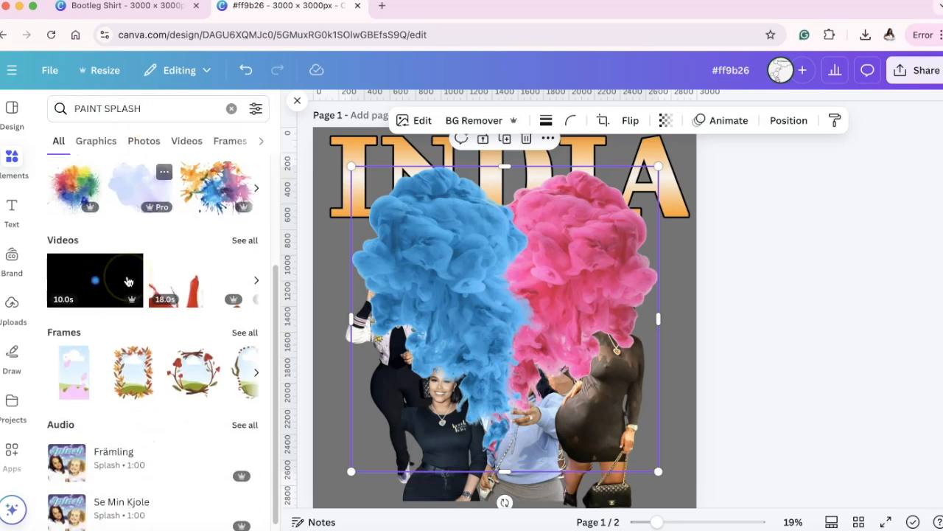
scroll(127, 277, "up", 3)
Search the elements for SMOKE and add the dark grey smoke cloud graphic to page 1.
triple_click(137, 110)
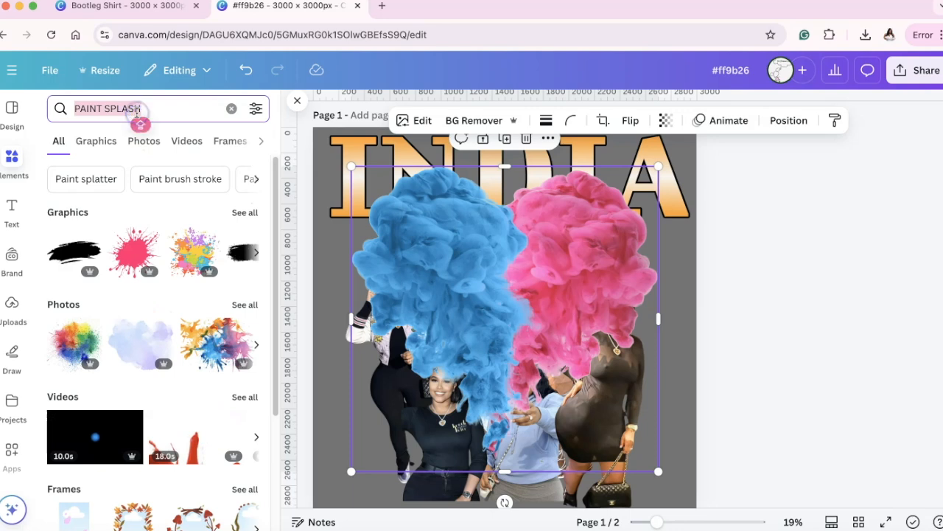
type("SMOKE")
key("Return")
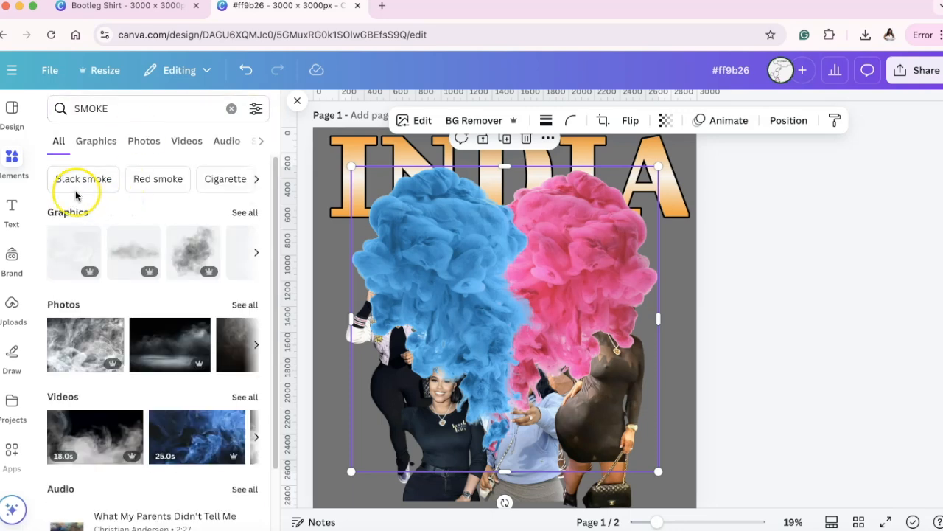
scroll(78, 191, "down", 1)
scroll(153, 323, "up", 1)
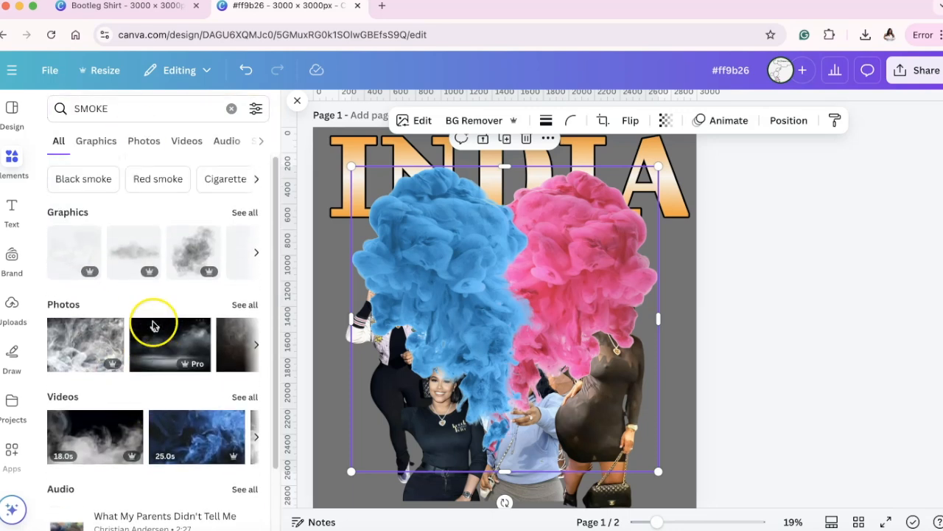
left_click(192, 250)
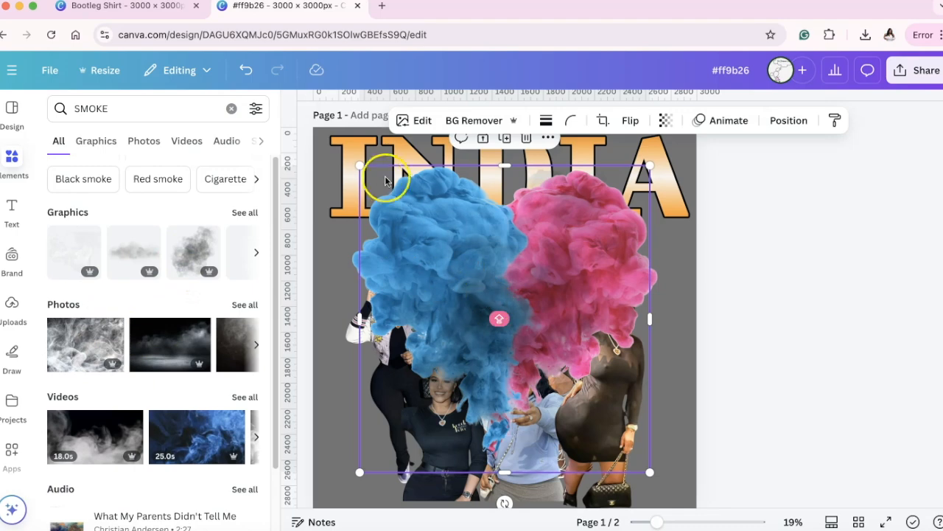
Try the grey smoke cloud enlarged over the design, and delete it.
left_click_drag(360, 165, 244, 100)
left_click_drag(368, 213, 400, 261)
key("Delete")
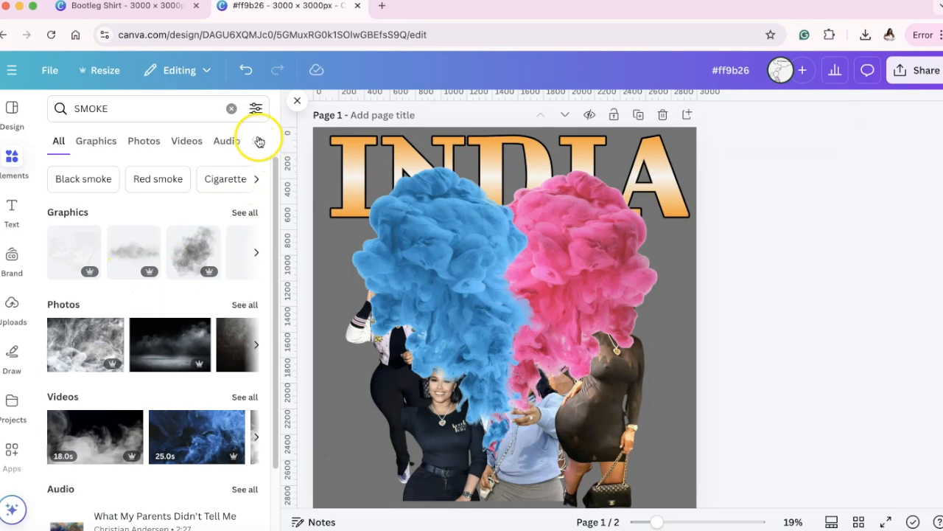
left_click(232, 109)
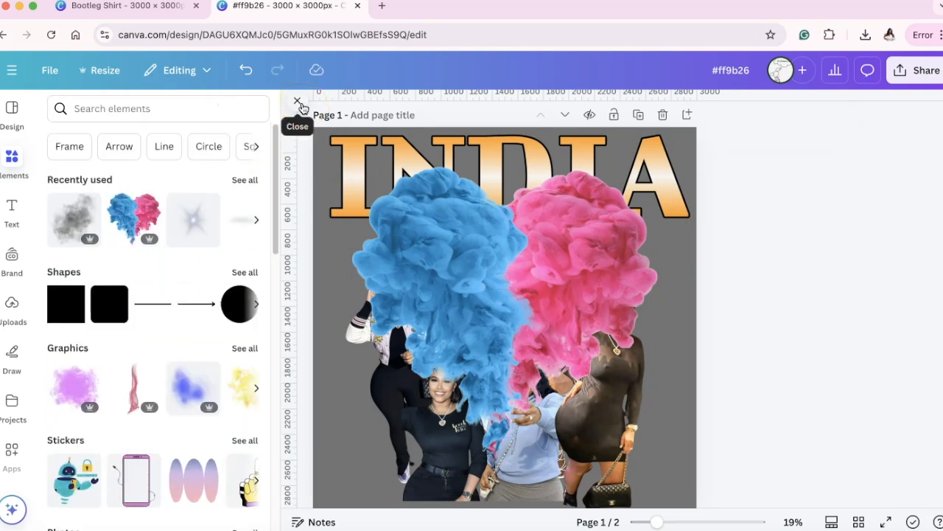
left_click(299, 103)
Reposition the blue and pink ink cloud over the photo collage, and open its Duotone effects.
left_click(488, 306)
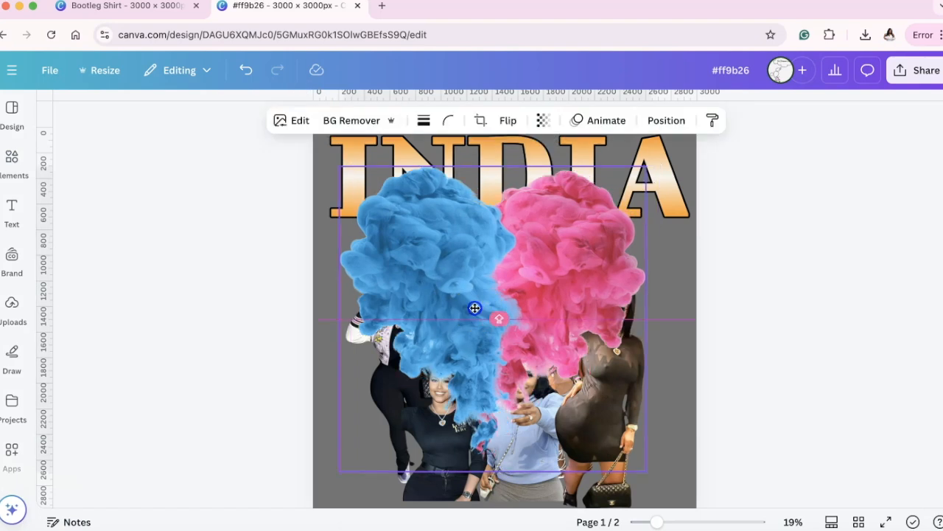
mouse_move(488, 302)
left_mouse_down()
mouse_move(467, 297)
mouse_move(511, 299)
mouse_move(482, 296)
left_mouse_up()
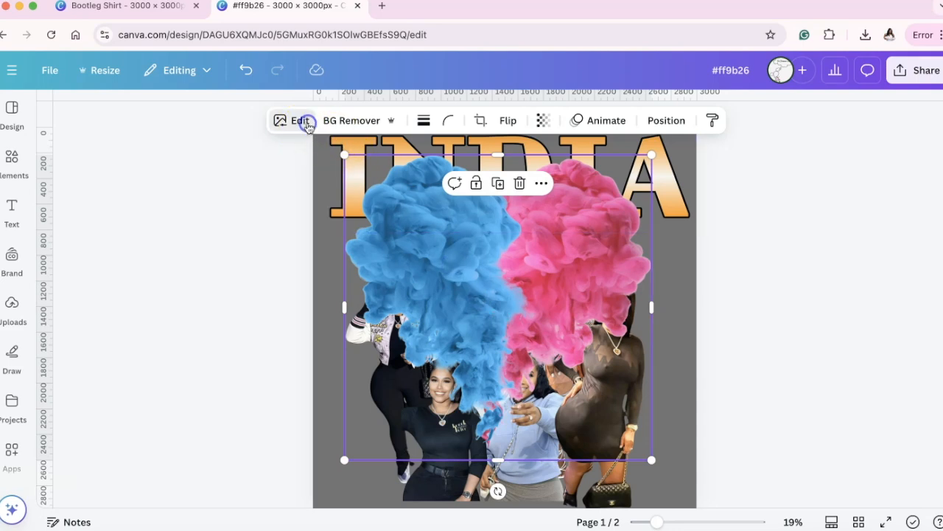
left_click(302, 122)
scroll(151, 264, "down", 2)
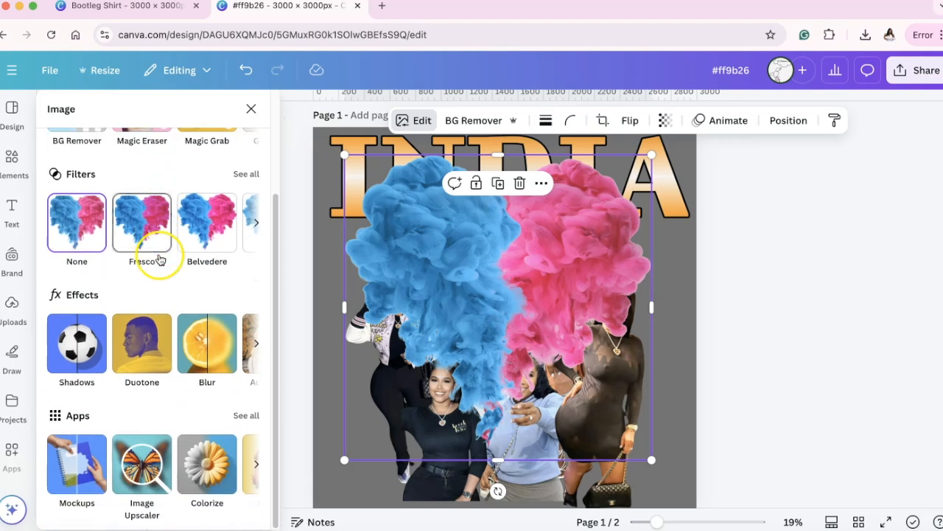
left_click(152, 343)
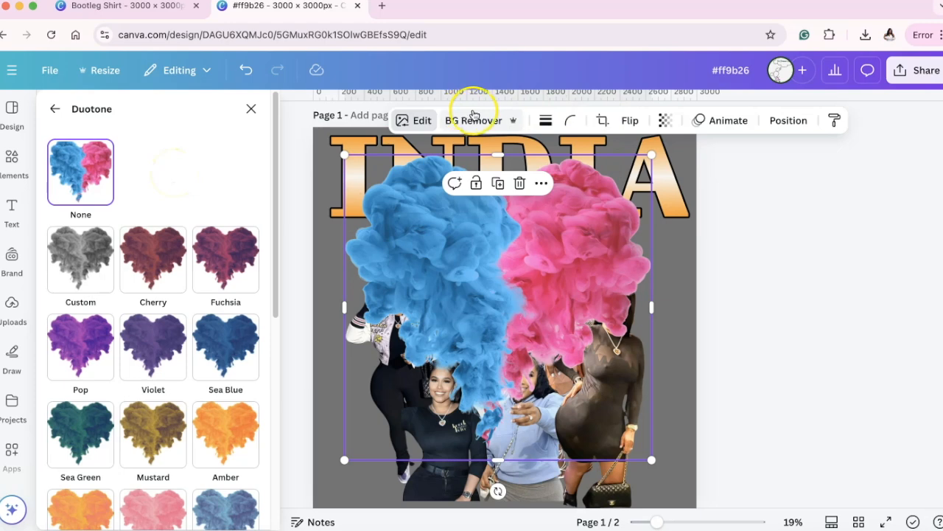
left_click_drag(433, 275, 440, 299)
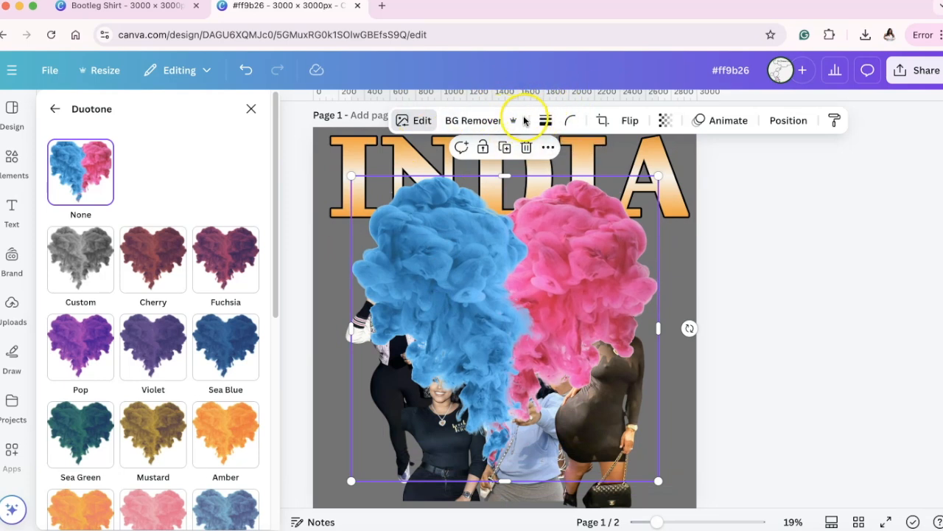
mouse_move(497, 252)
left_mouse_down()
mouse_move(501, 260)
mouse_move(498, 237)
left_mouse_up()
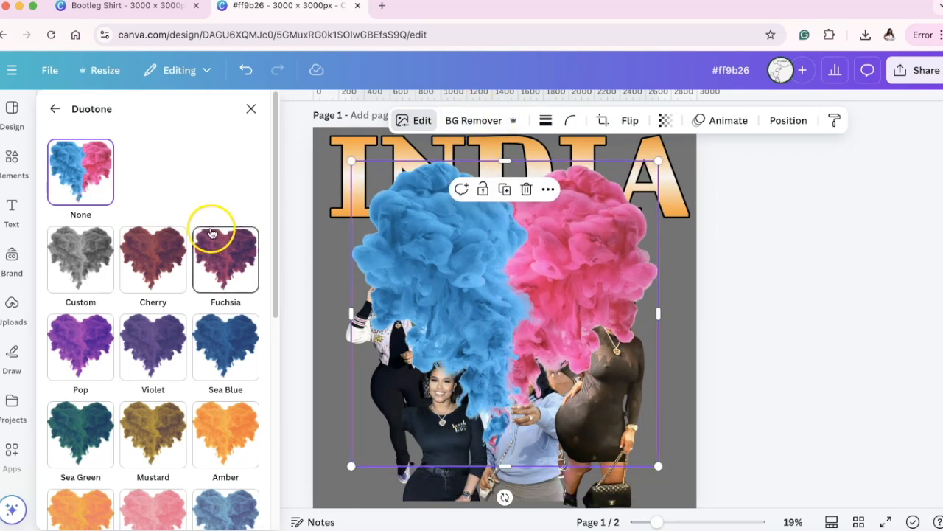
Apply the Amber duotone to the blue and pink ink cloud at 100 intensity.
scroll(172, 232, "down", 5)
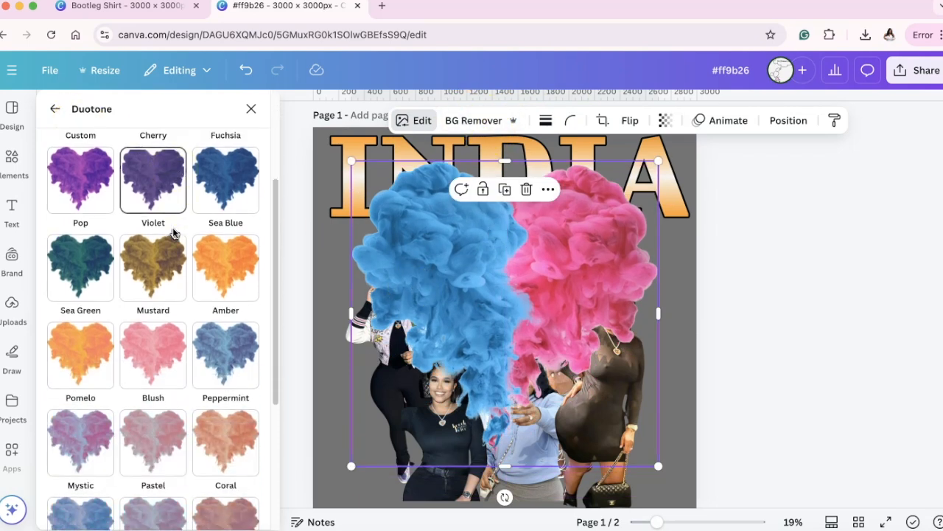
left_click(229, 215)
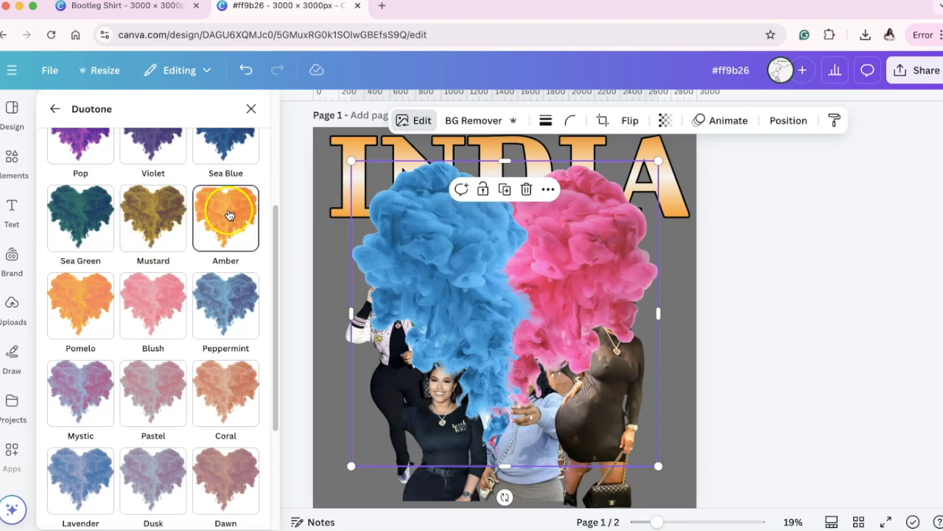
scroll(84, 304, "down", 5)
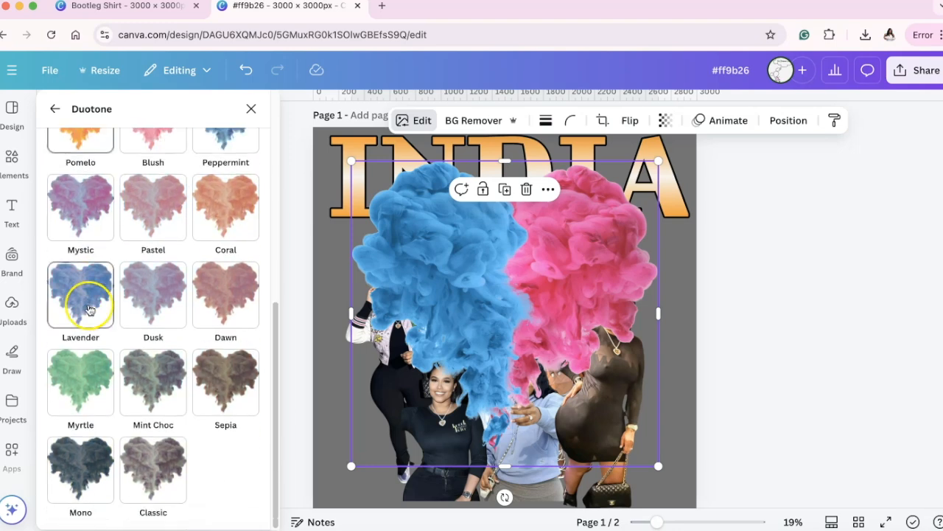
scroll(174, 354, "up", 5)
scroll(172, 355, "up", 1)
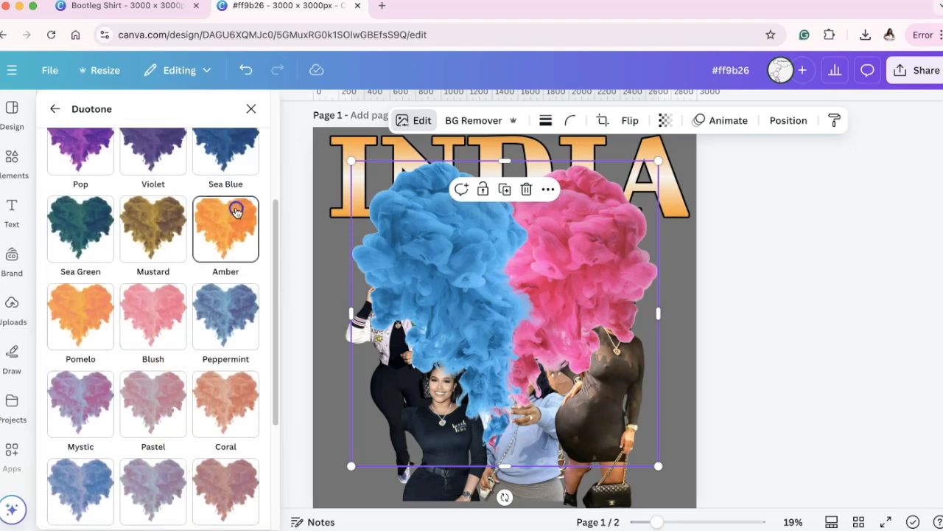
left_click(236, 212)
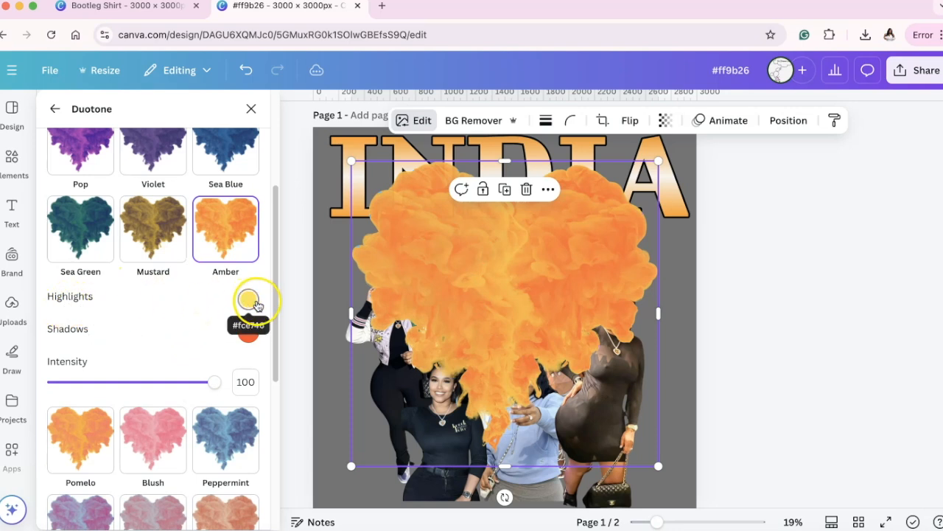
left_click_drag(218, 383, 266, 380)
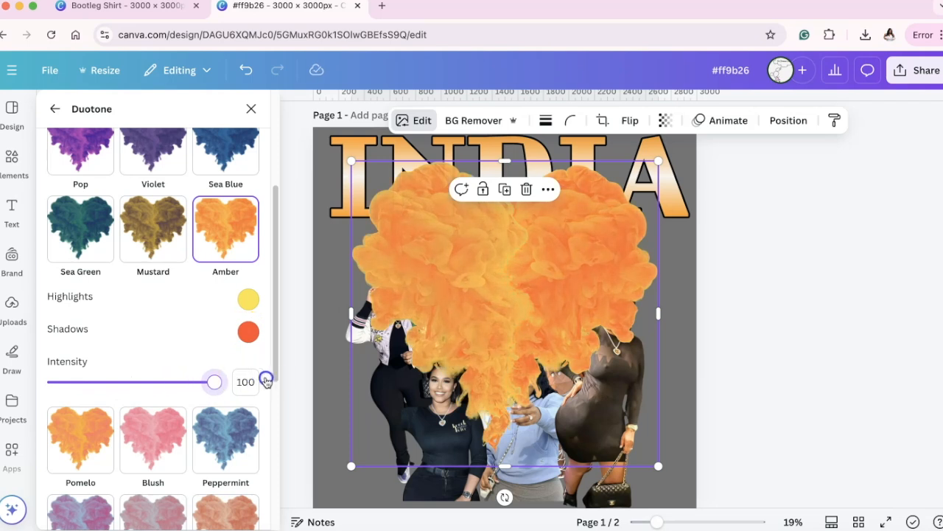
Try a darker red-orange #D83521 as the duotone's shadow colour, and undo the change.
left_click(248, 331)
left_click_drag(349, 372, 404, 407)
left_click(414, 371)
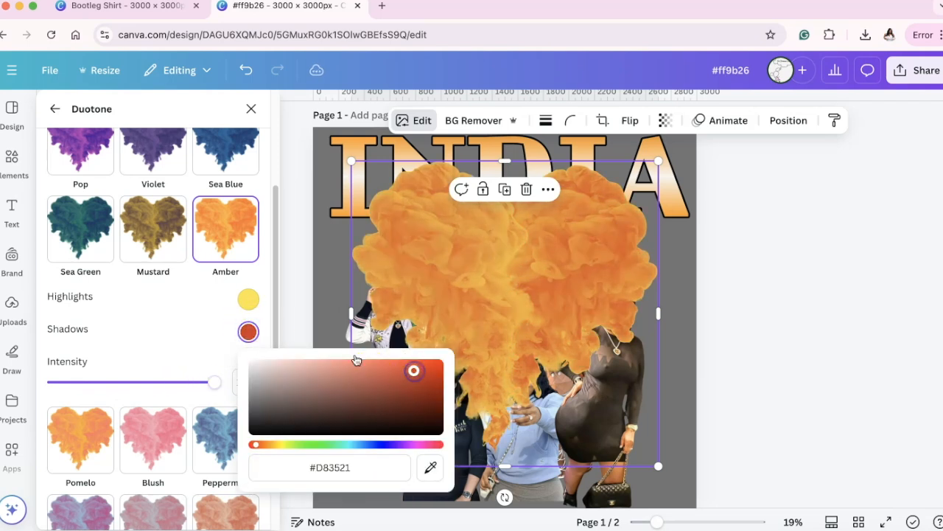
left_click(245, 74)
left_click(245, 70)
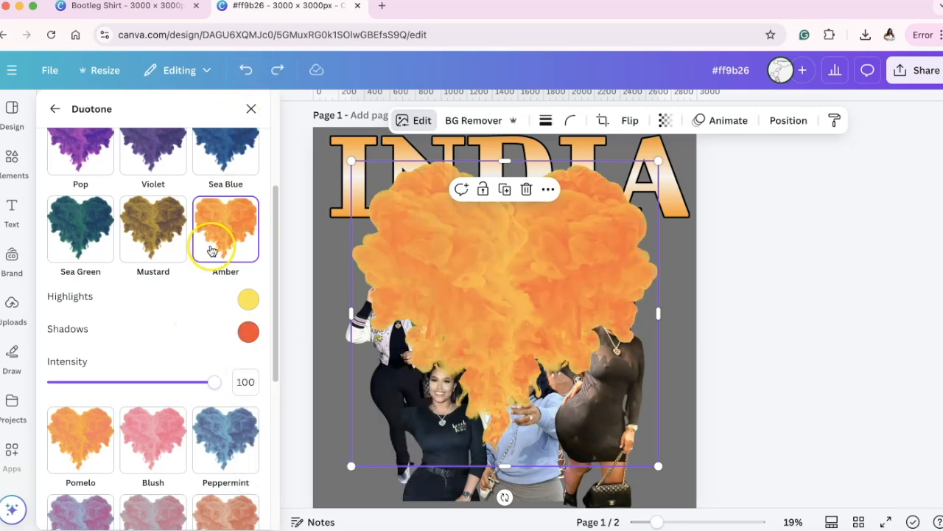
Close the duotone settings, enlarge the orange ink cloud to nearly page width, and place it over the collage below the INDIA title.
scroll(204, 326, "up", 2)
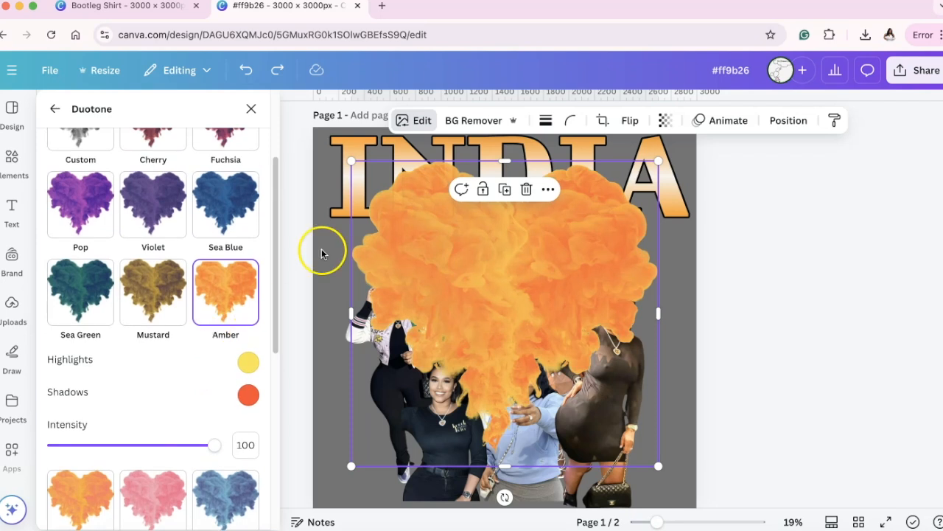
scroll(234, 217, "up", 3)
left_click(252, 109)
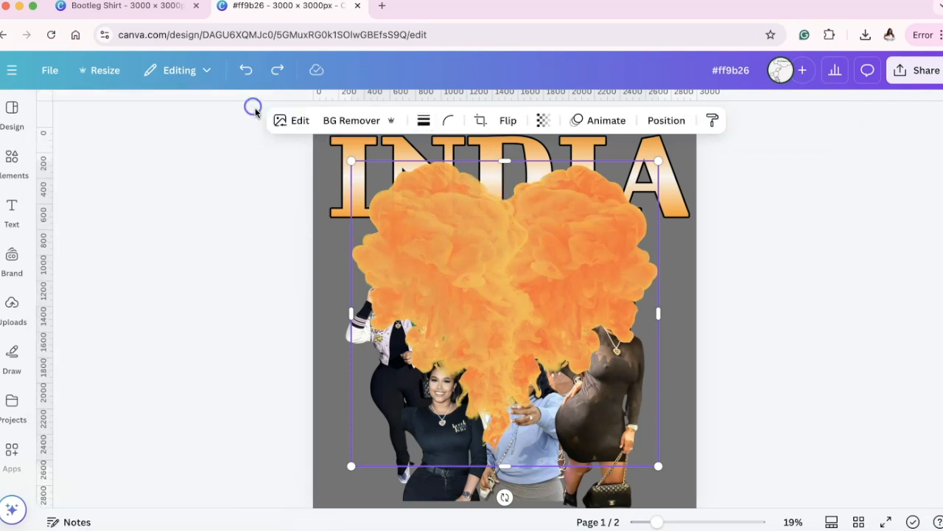
left_click_drag(507, 287, 481, 288)
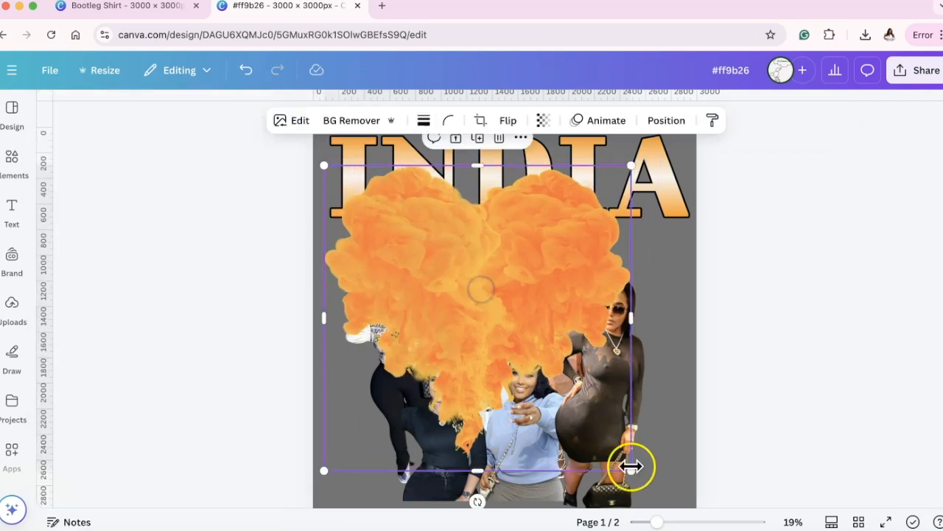
left_click_drag(631, 469, 746, 496)
left_click_drag(607, 334, 605, 524)
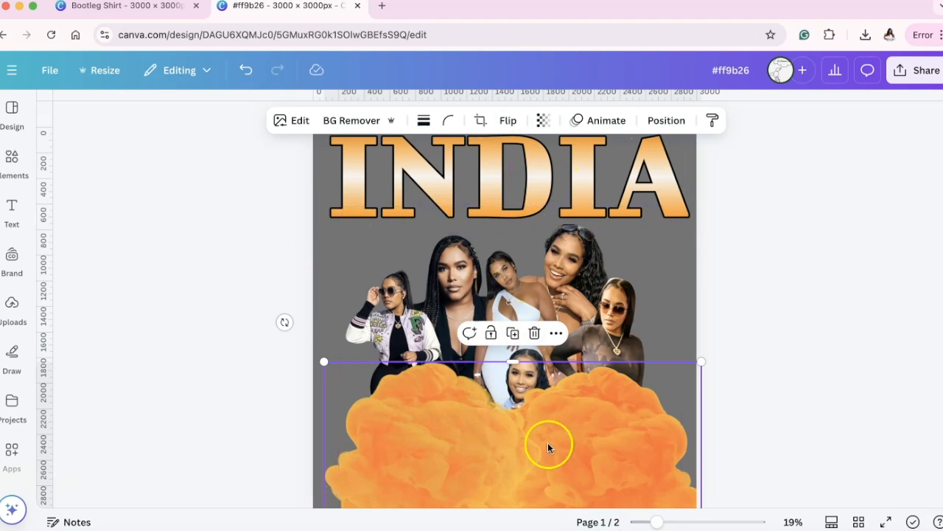
left_click_drag(526, 447, 522, 314)
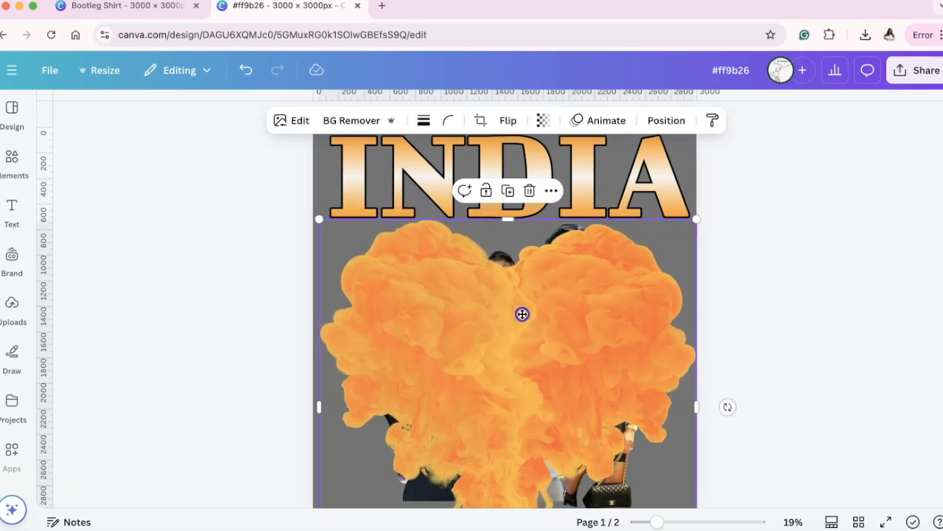
Shrink the orange ink cloud to about 2618 px wide and centre it over the collage, just below the INDIA title.
left_click(646, 523)
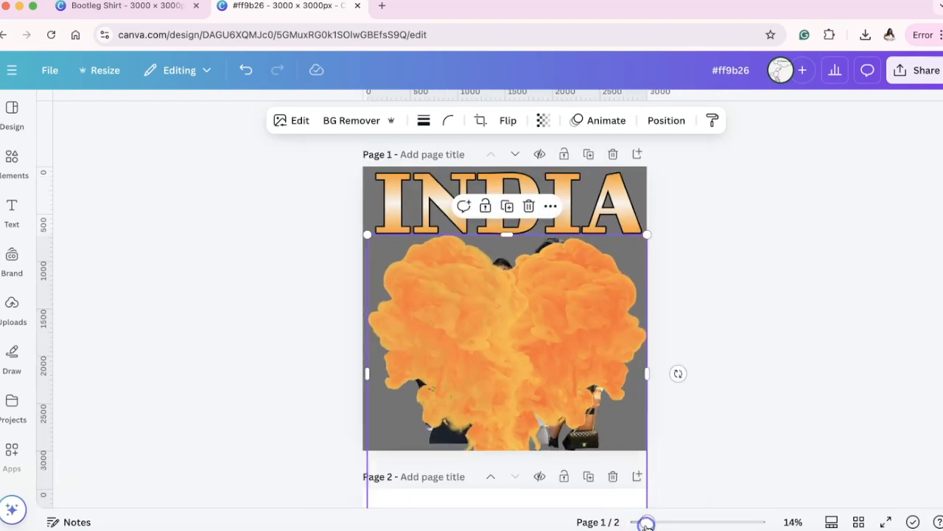
scroll(690, 359, "down", 2)
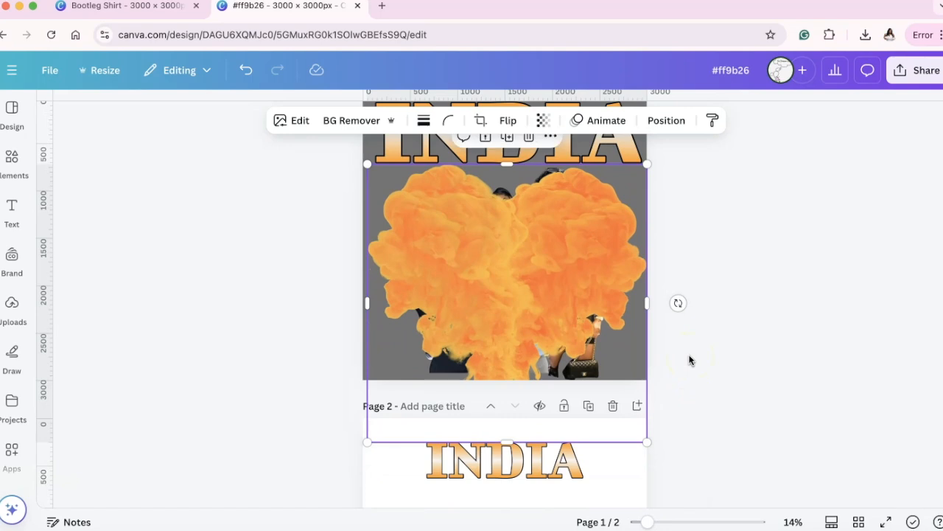
scroll(689, 358, "up", 2)
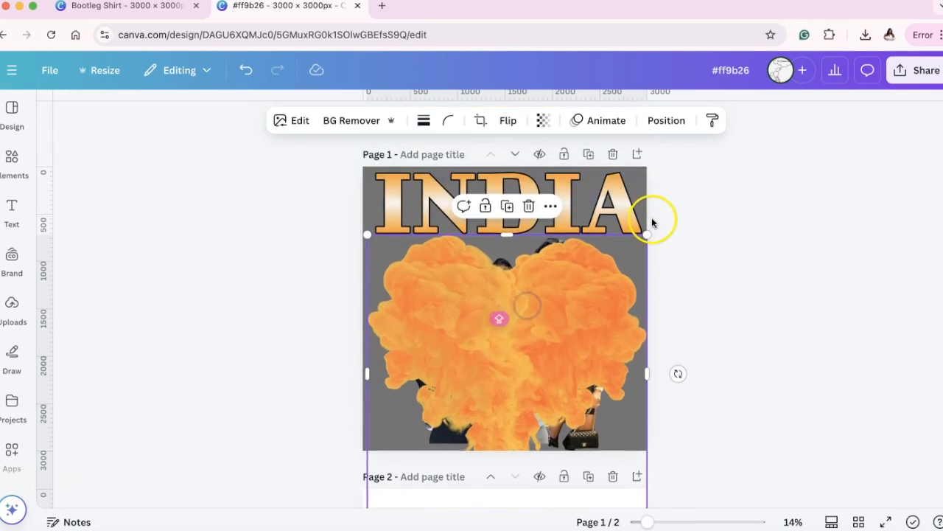
left_click_drag(647, 234, 612, 262)
left_click_drag(526, 347, 541, 312)
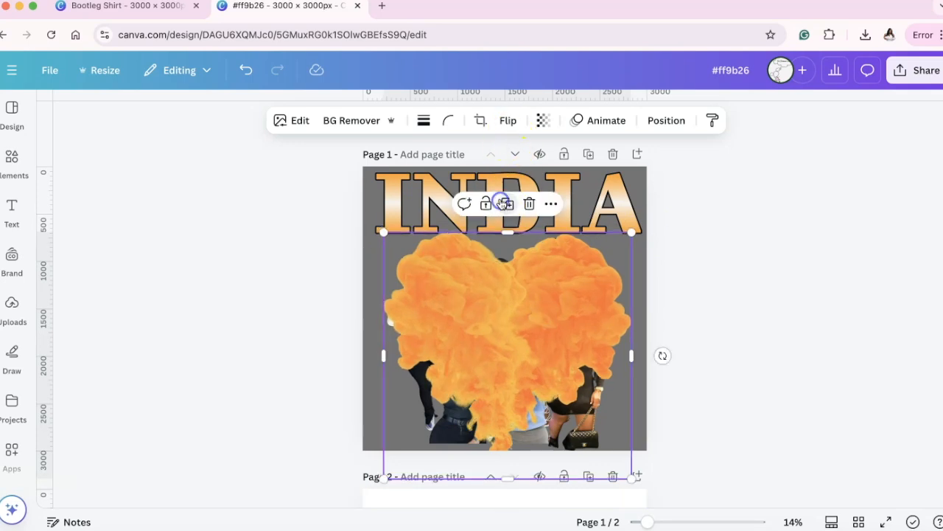
Flip a duplicate of the orange ink cloud vertically and place it directly over the original.
left_click(512, 120)
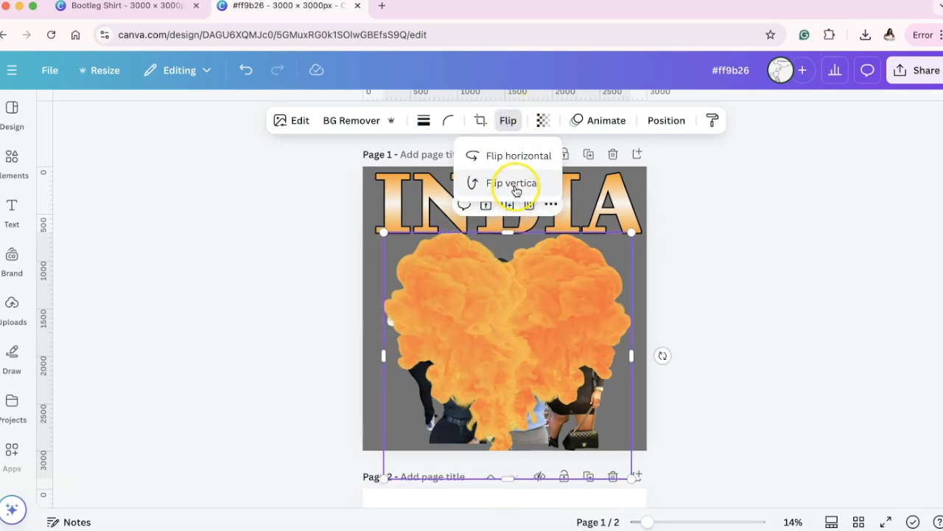
left_click(514, 182)
left_click(525, 322)
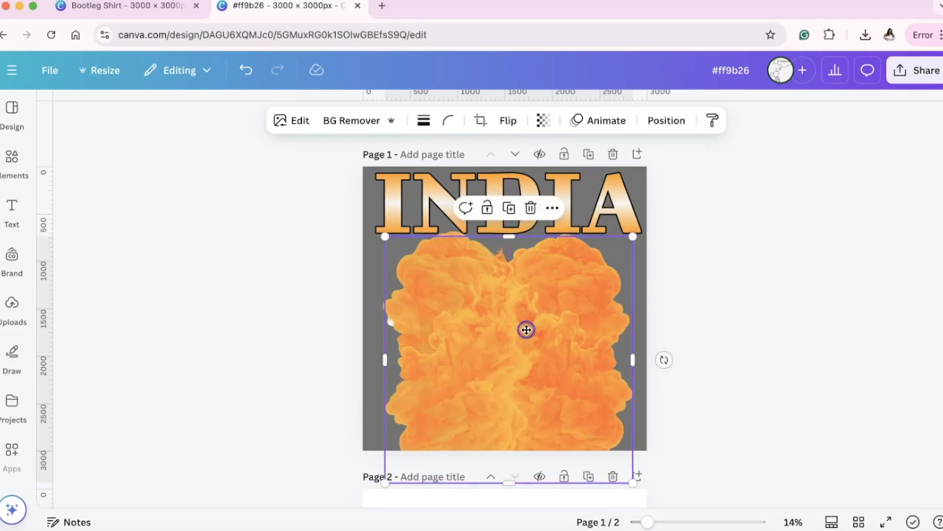
scroll(704, 275, "down", 2)
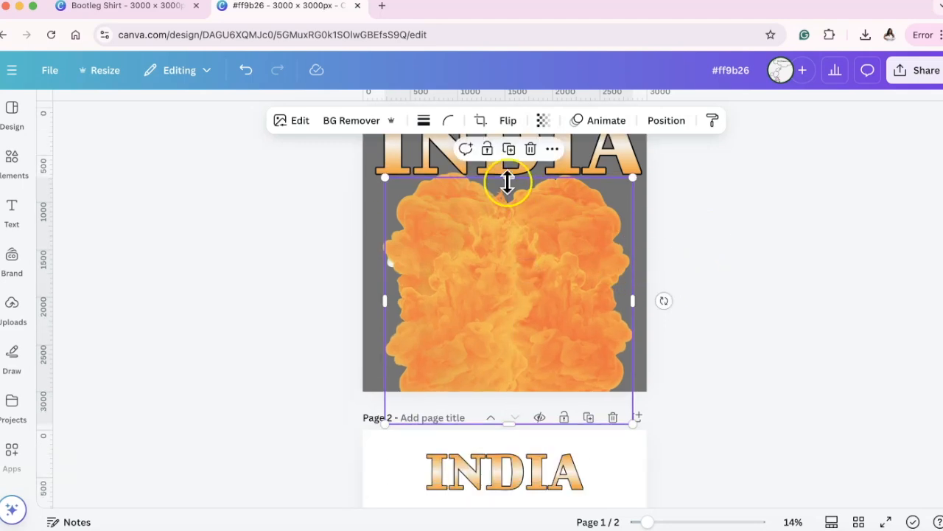
left_click(531, 301)
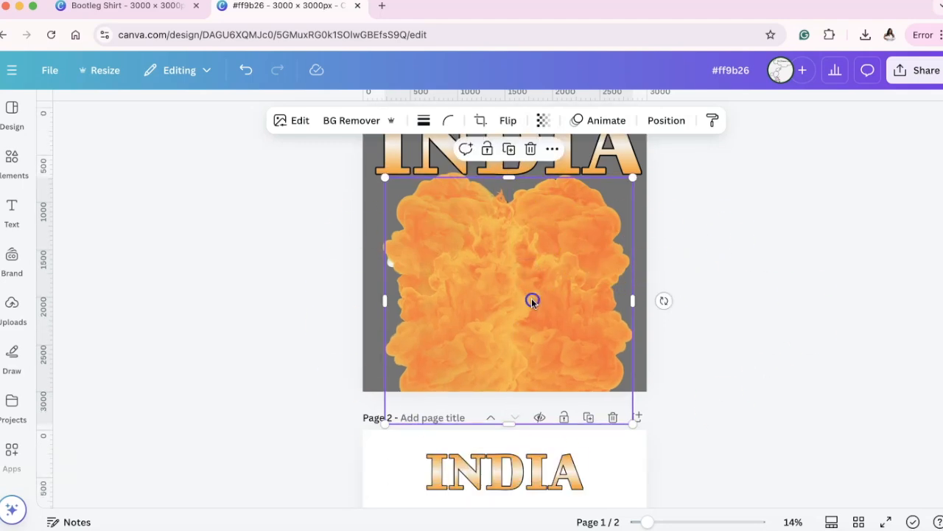
Try moving both orange clouds beneath the photo collage and INDIA title in the layer order, and undo the move.
left_click(552, 333)
left_click(363, 207)
left_click(420, 184)
left_click(457, 285)
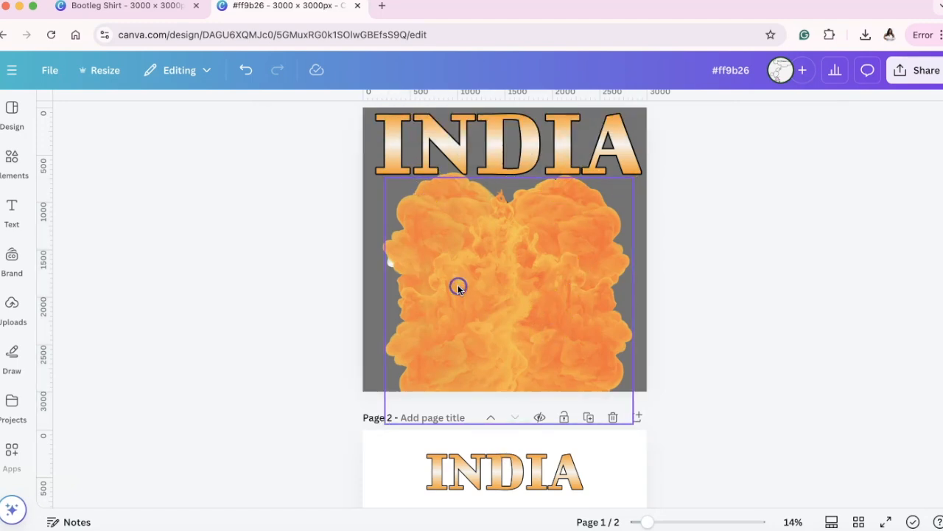
left_click(518, 243)
left_click(667, 122)
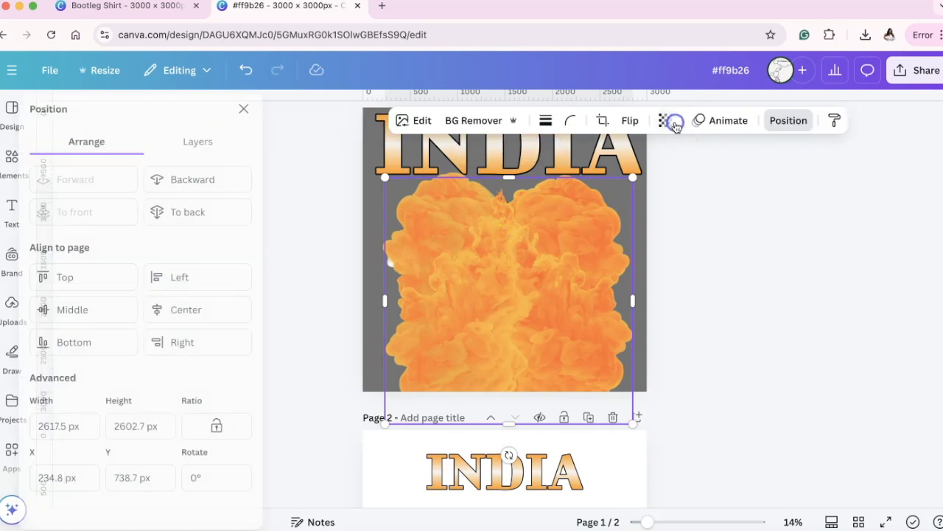
left_click(225, 145)
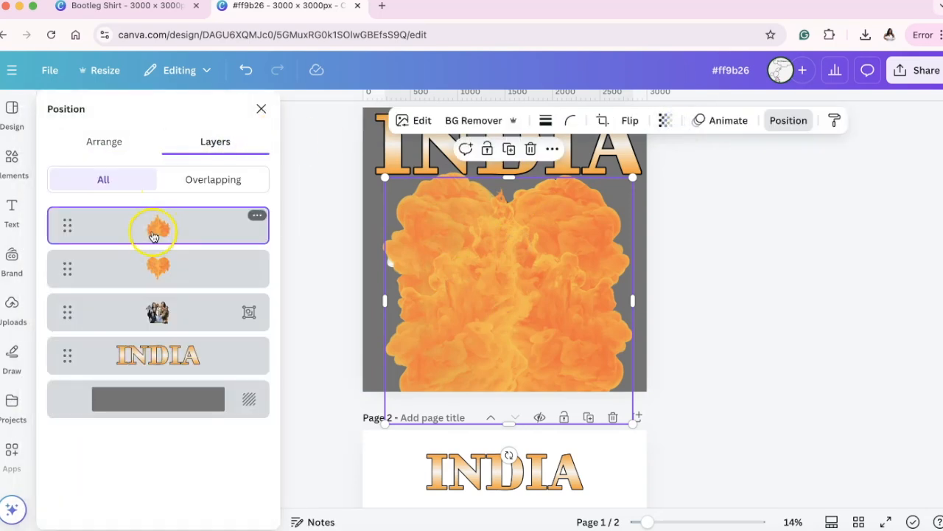
left_click(158, 267, "shift")
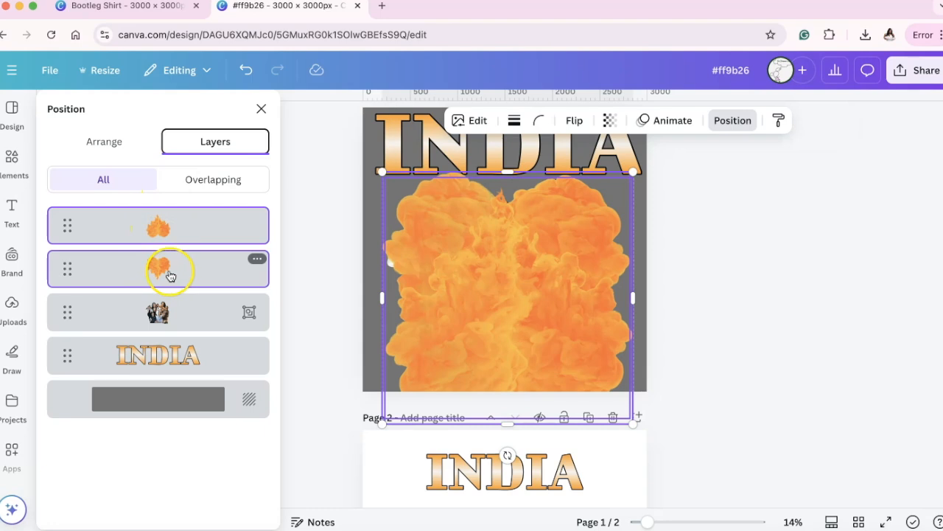
left_click_drag(171, 230, 170, 381)
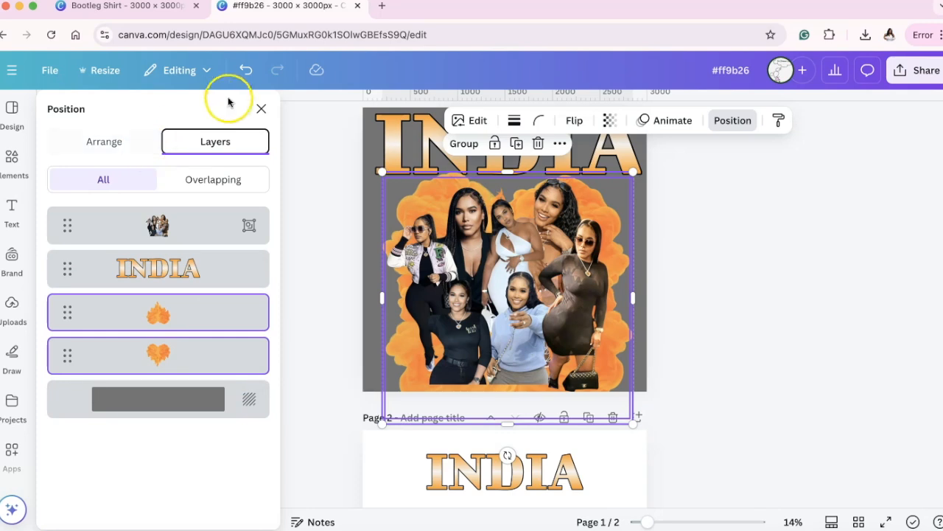
left_click(243, 72)
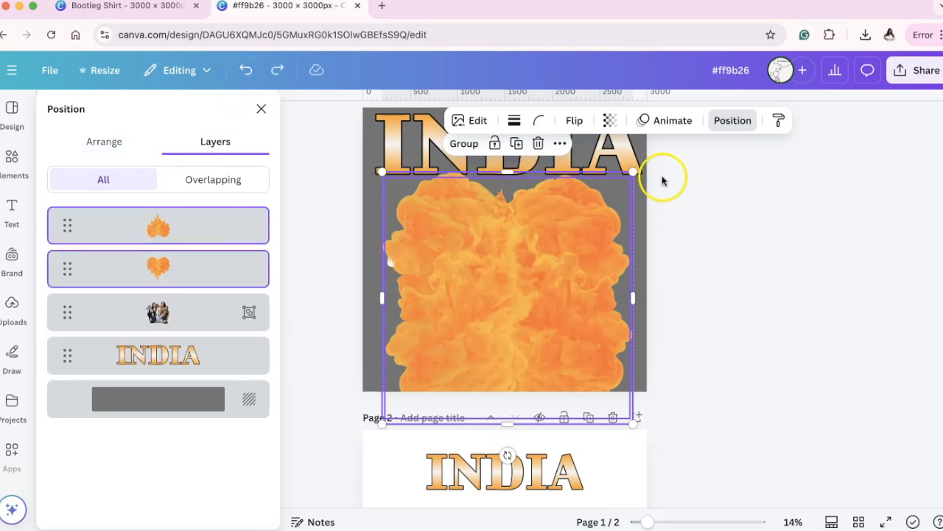
Send both orange clouds to the back, behind the collage and title, and check their layer order.
left_click(118, 141)
left_click(204, 188)
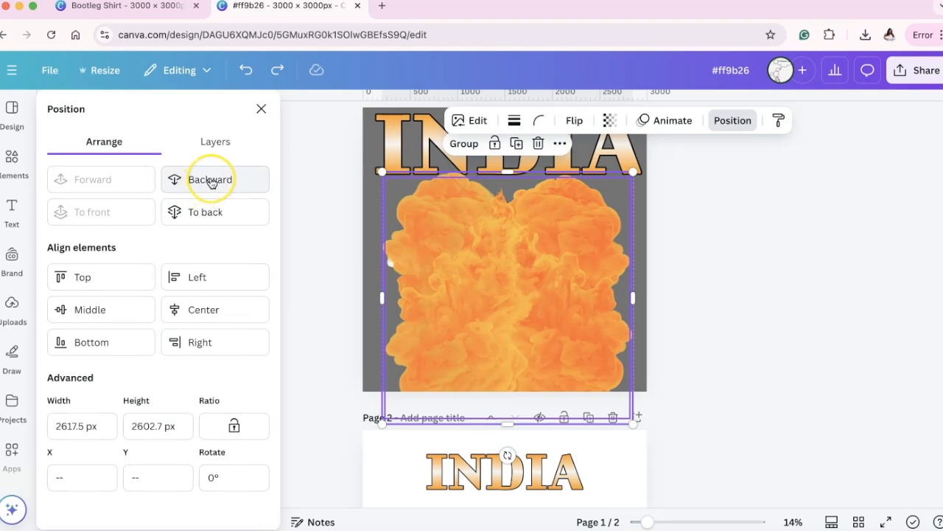
left_click(224, 213)
left_click(212, 140)
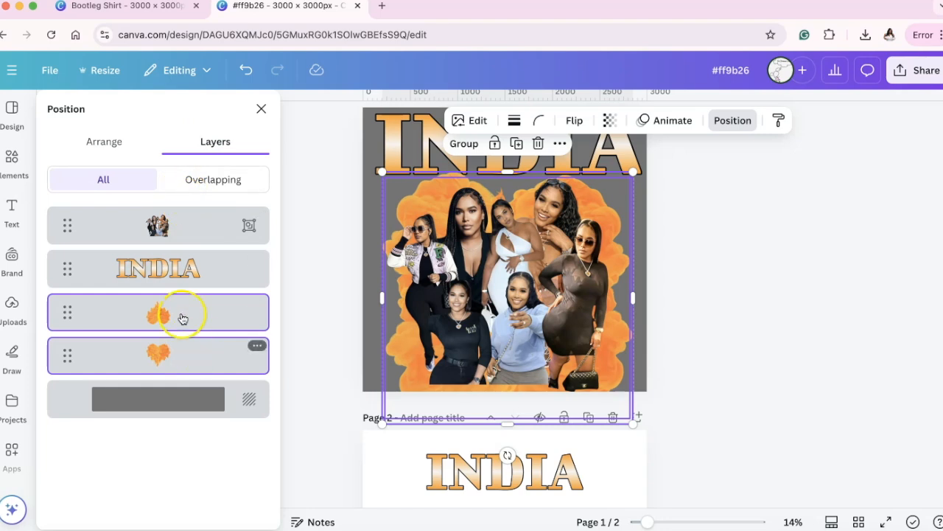
left_click(116, 143)
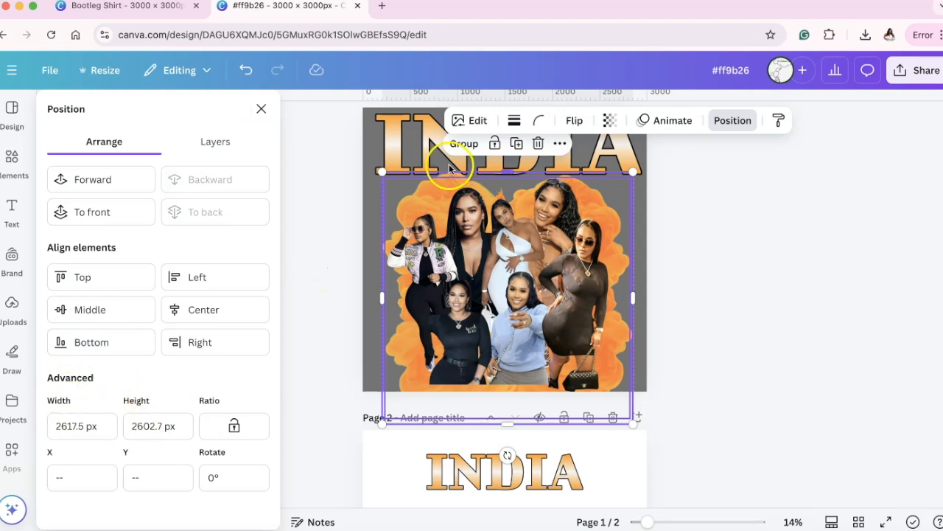
Group the two orange clouds, then shrink the group to about 2355 px wide and reposition it behind the collage.
left_click(461, 144)
left_click_drag(632, 177, 603, 200)
left_click_drag(403, 362, 412, 336)
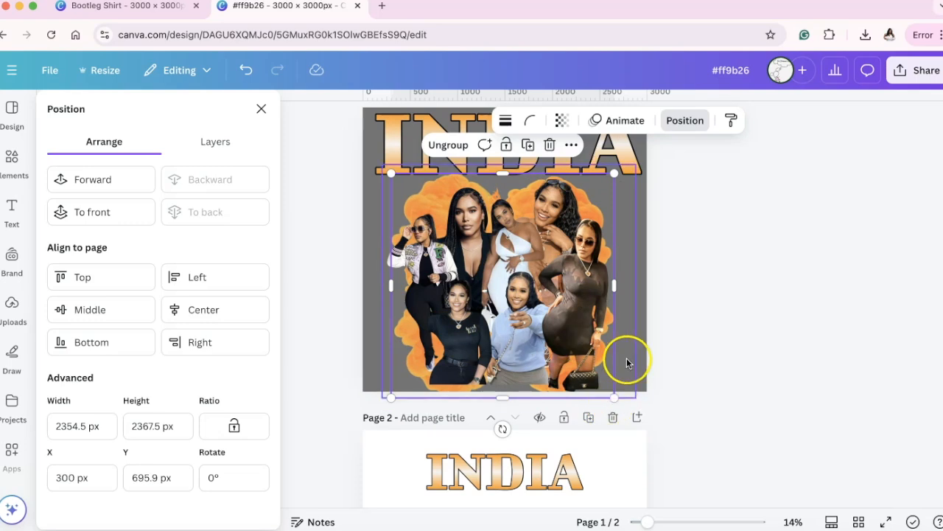
left_click_drag(441, 184, 439, 184)
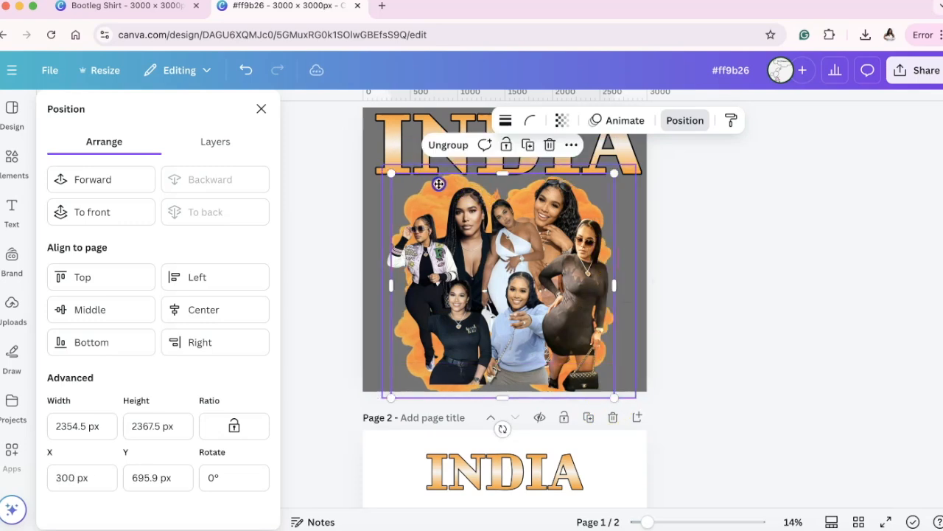
Ungroup the two orange clouds and select only the vertically flipped cloud's layer.
left_click(448, 144)
left_click(357, 243)
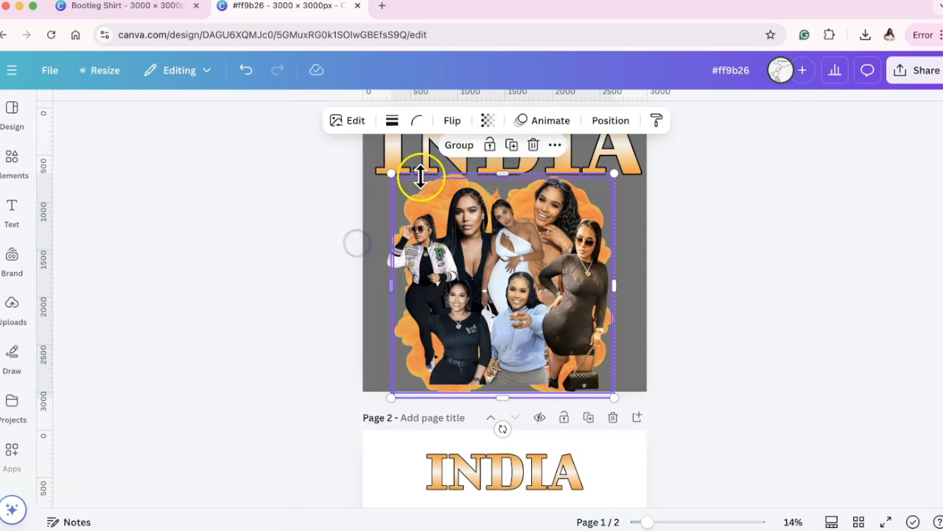
left_click(611, 120)
left_click(213, 141)
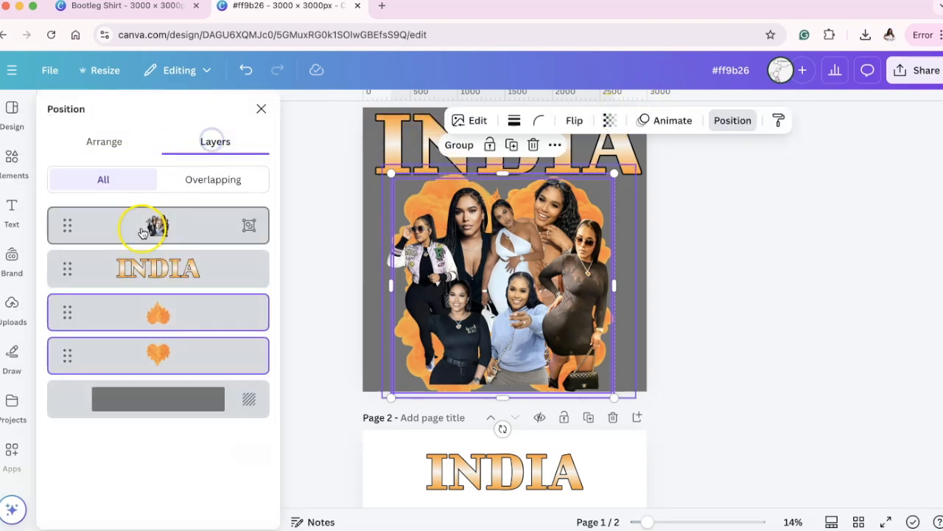
left_click(156, 315)
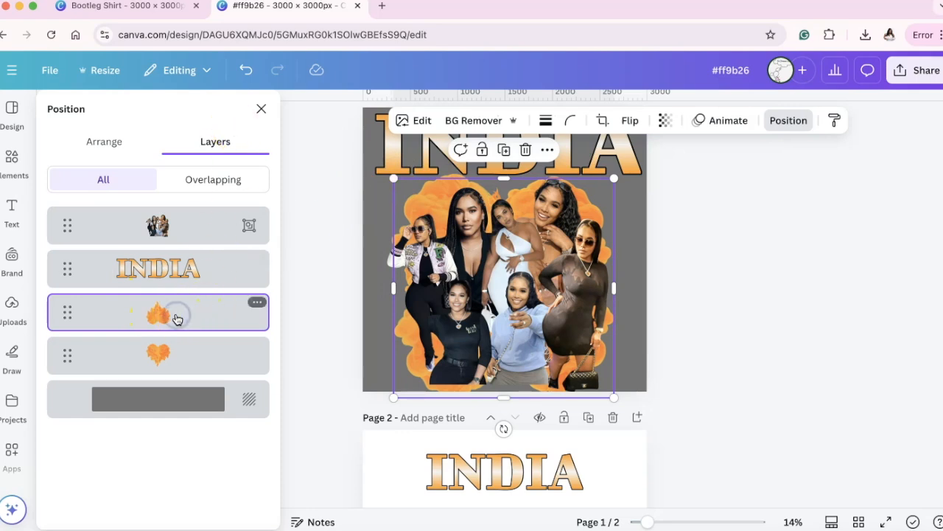
Enlarge the vertically flipped orange cloud and shift it slightly sideways behind the collage, then slightly enlarge the other orange cloud.
left_click_drag(393, 179, 369, 175)
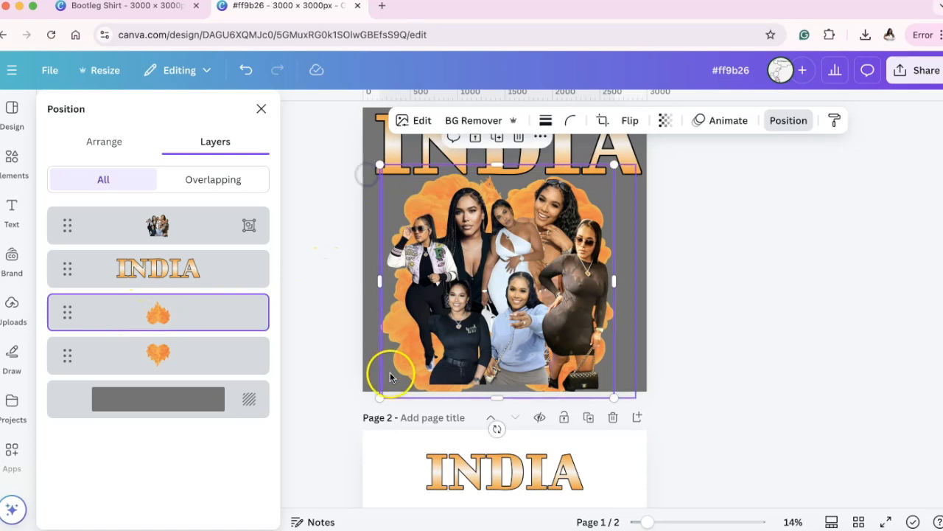
left_click_drag(396, 337, 405, 339)
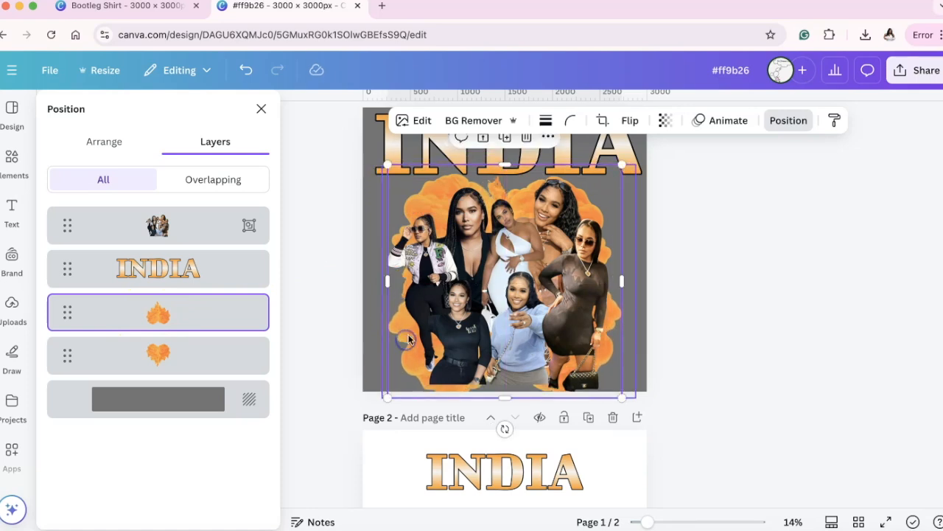
left_click(230, 356)
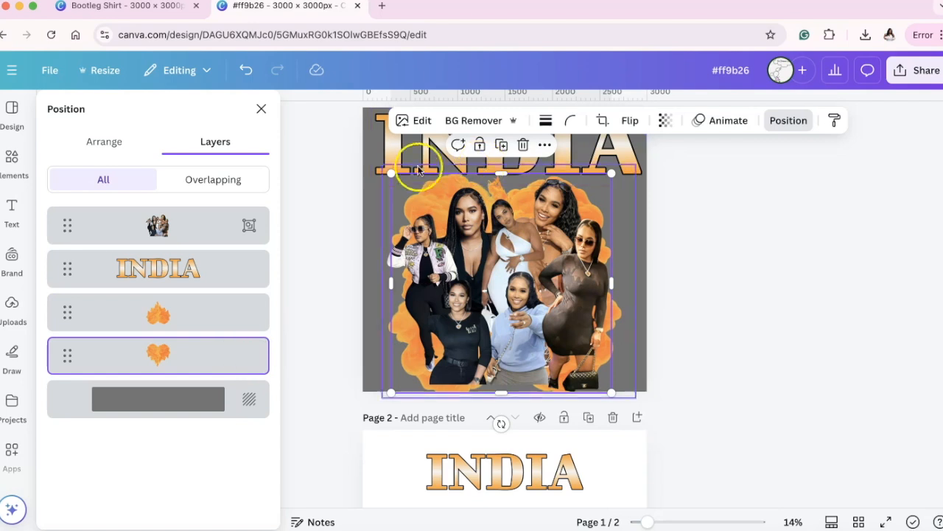
left_click_drag(384, 167, 386, 175)
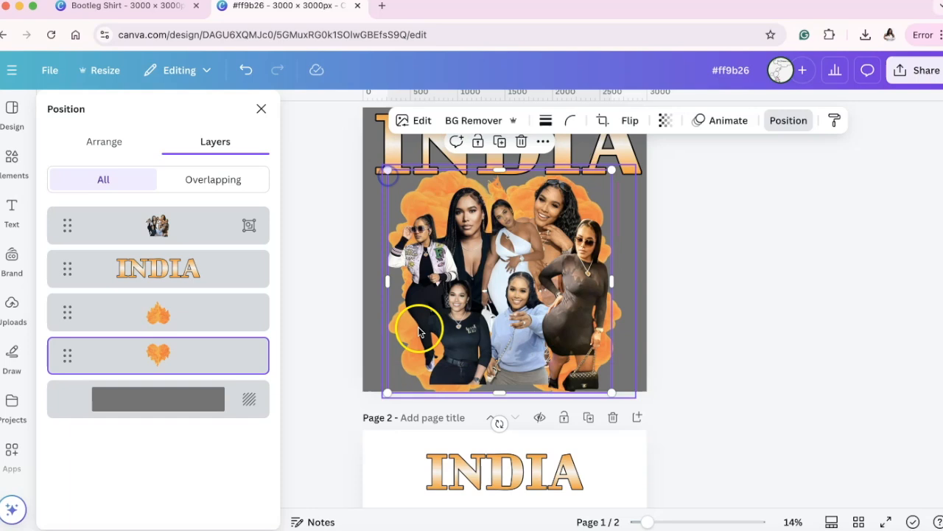
Move the vertically flipped orange cloud slightly upward behind the photo collage so it stays within the page's lower edge.
left_click(388, 349)
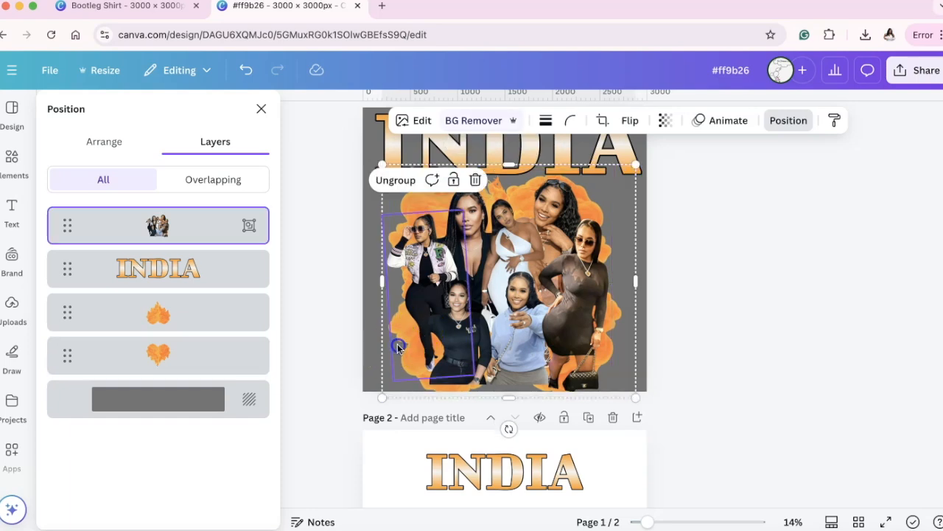
left_click(234, 316)
left_click_drag(407, 342, 407, 333)
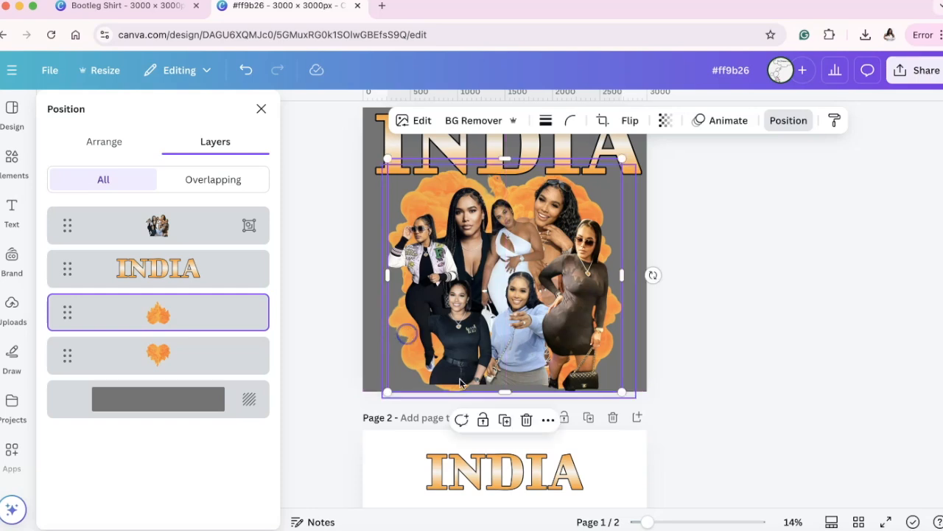
left_click_drag(647, 522, 668, 522)
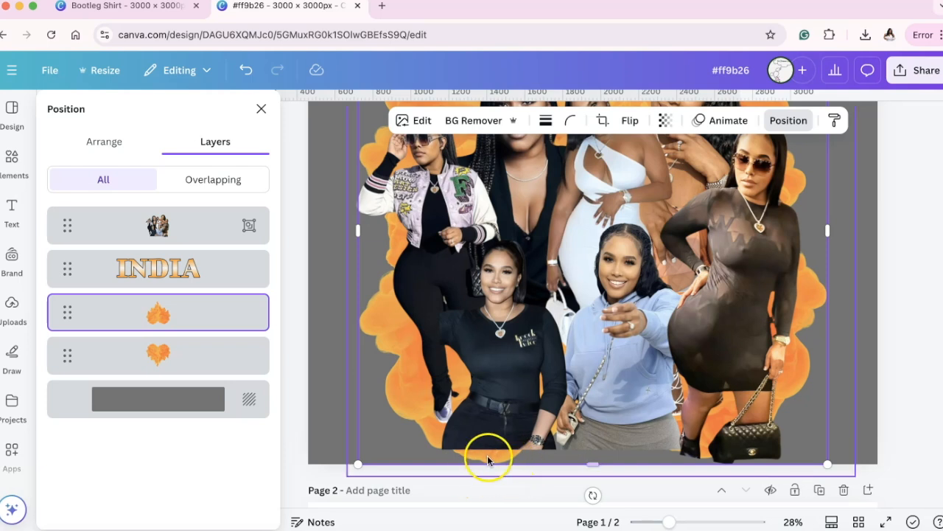
left_click_drag(668, 522, 661, 520)
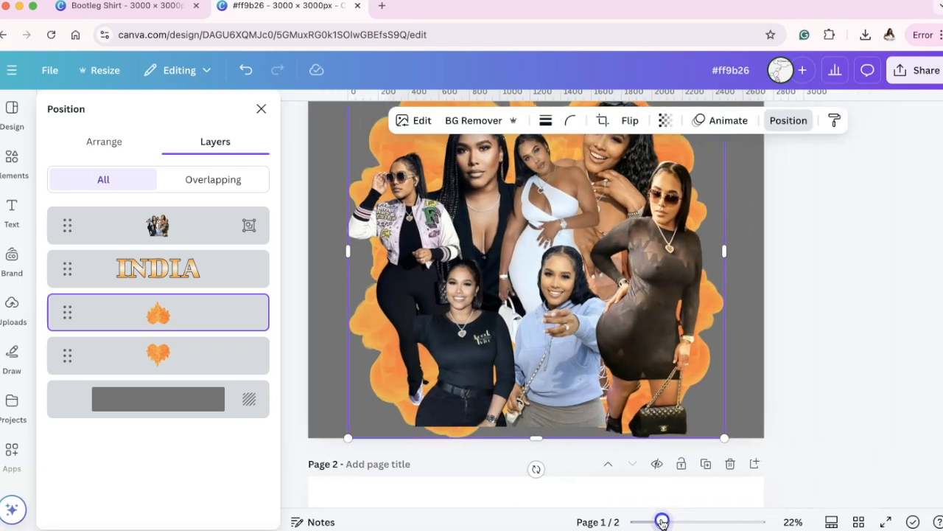
left_click(196, 317)
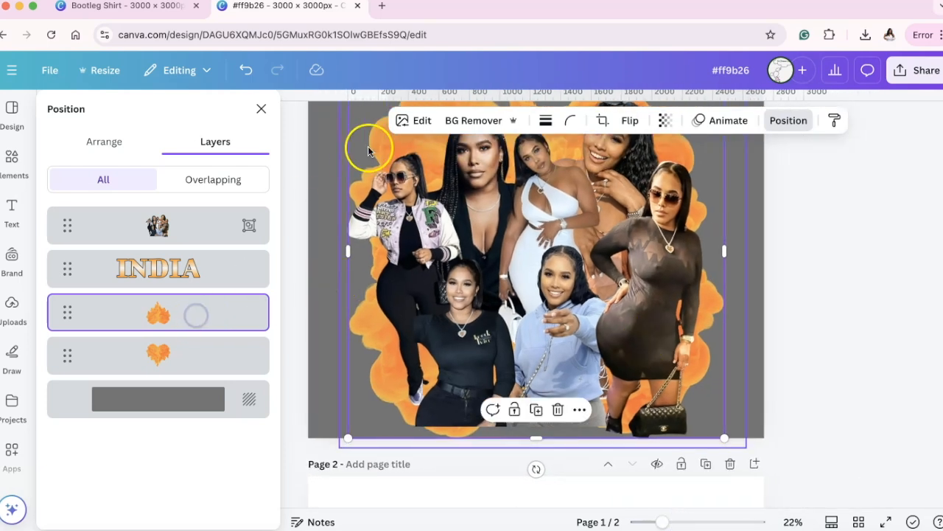
left_click_drag(368, 138, 368, 133)
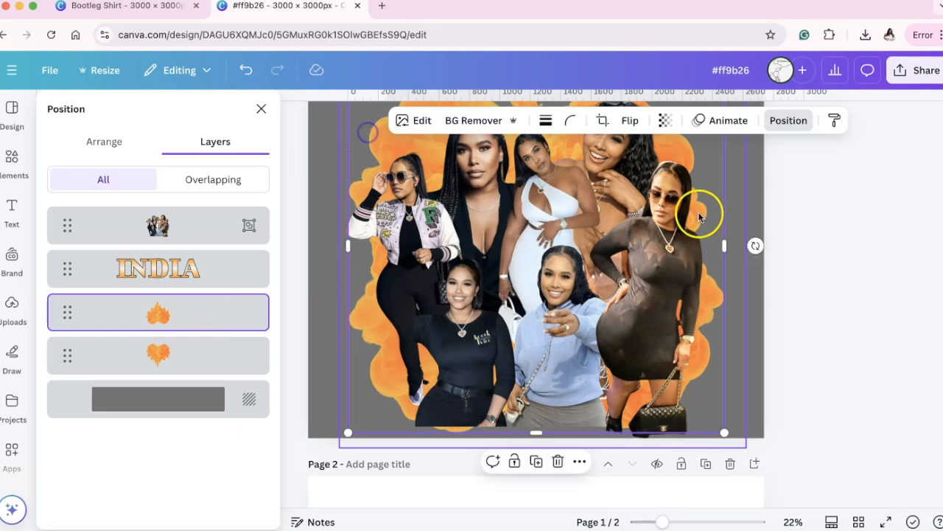
Shrink the photo collage group slightly from its lower-right corner.
left_click(806, 217)
left_click(652, 341)
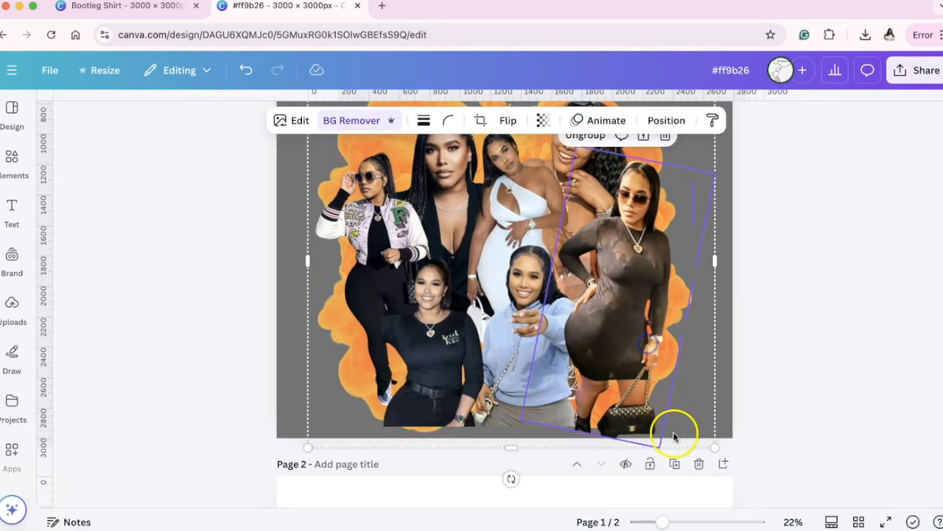
left_click_drag(713, 449, 708, 442)
left_click(817, 375)
scroll(760, 387, "up", 2)
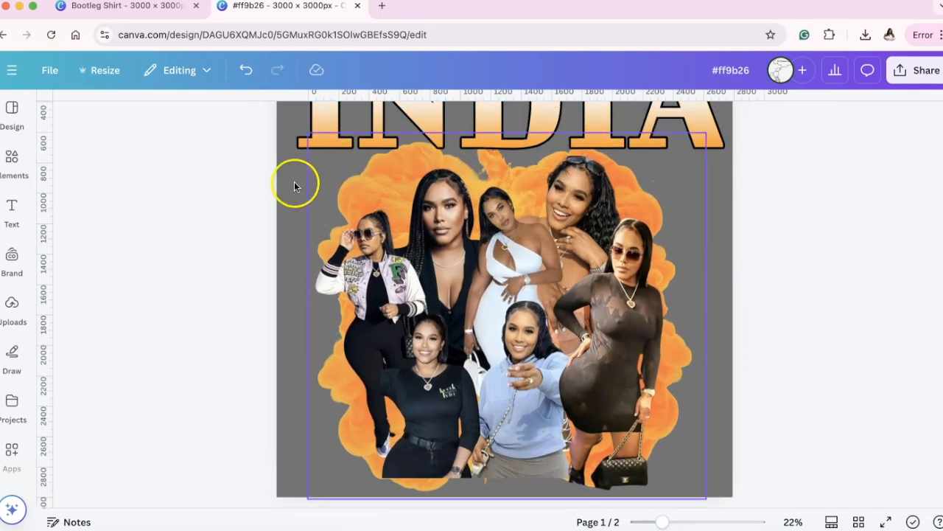
Select both orange clouds, shrink them slightly together behind the collage, and group them.
left_click(387, 159)
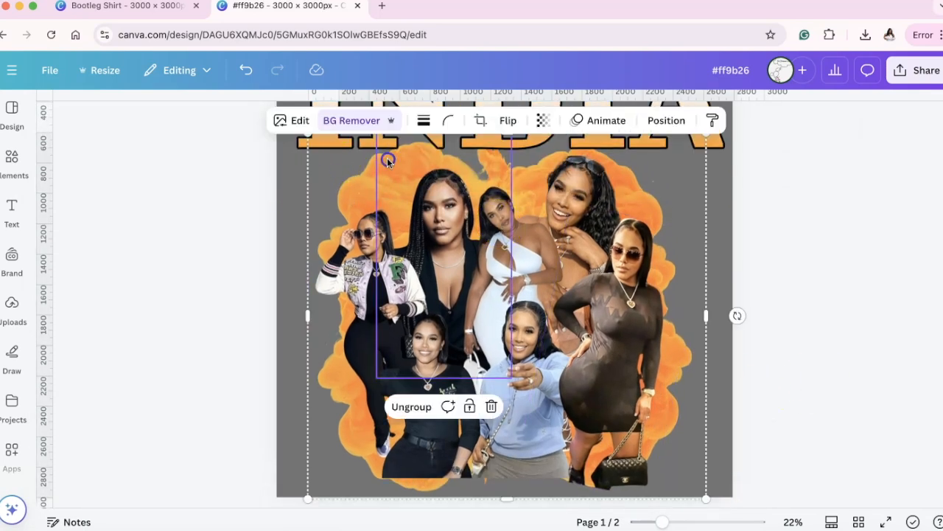
left_click(666, 120)
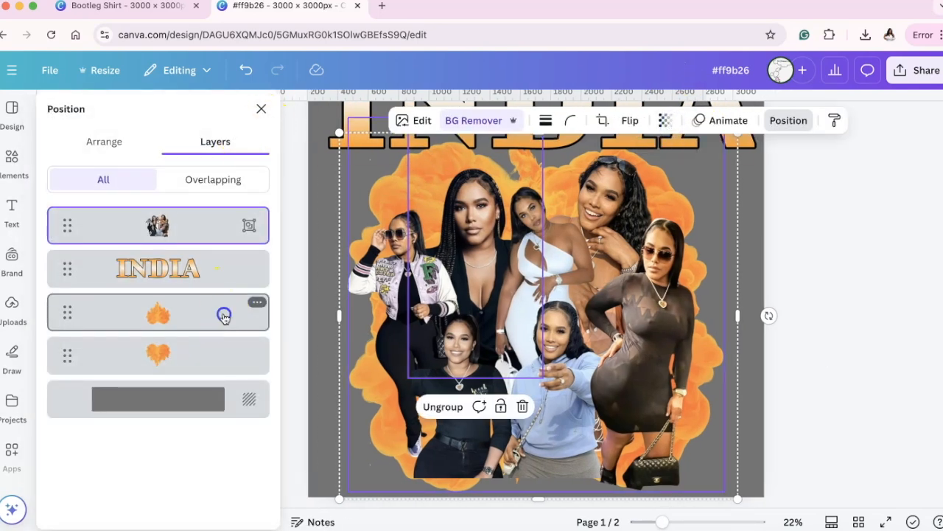
left_click(221, 313)
left_click(196, 361, "shift")
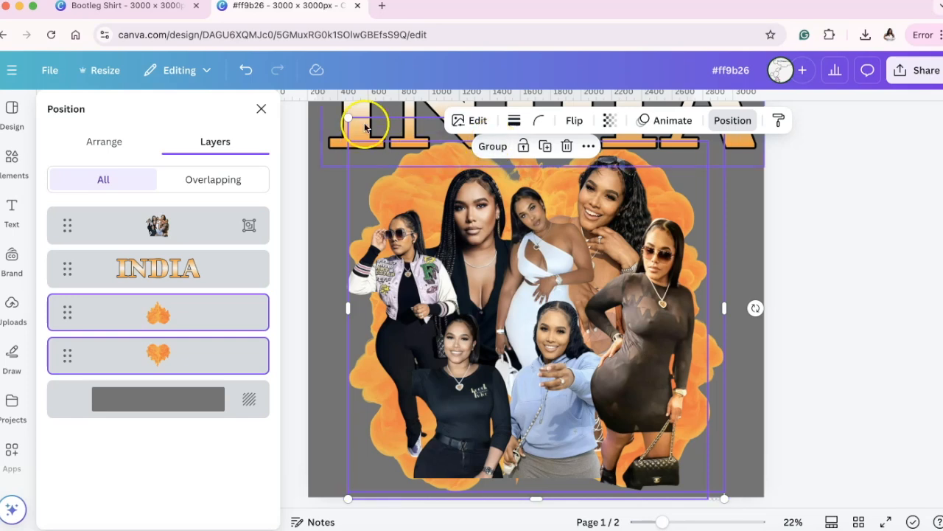
left_click_drag(348, 118, 359, 130)
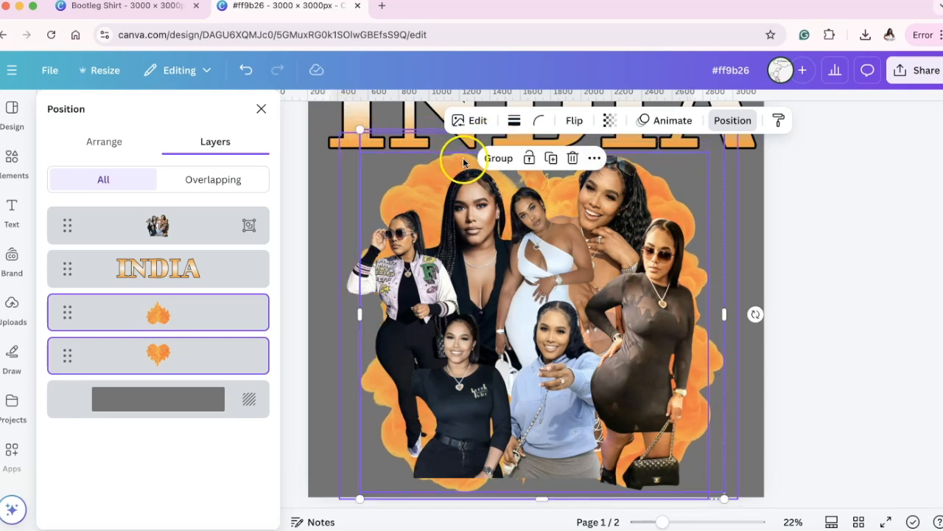
left_click(497, 157)
left_click(859, 211)
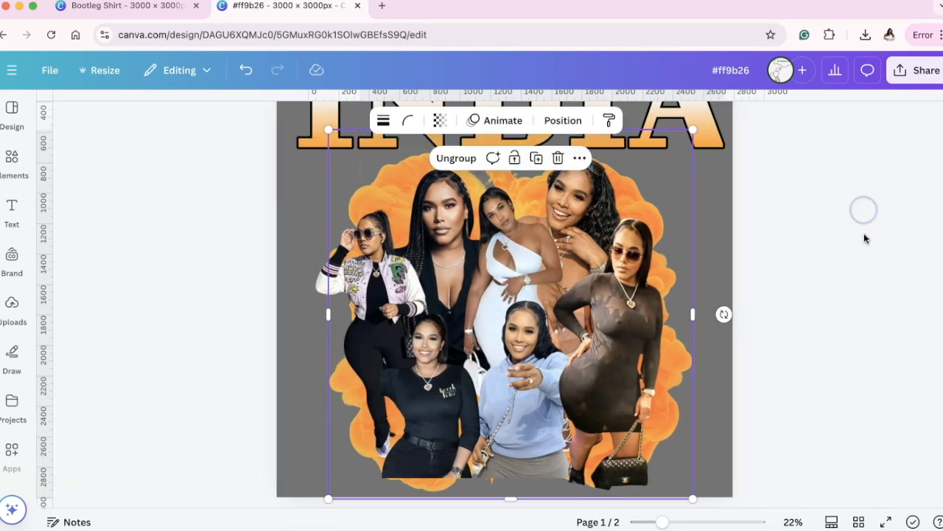
left_click(854, 280)
scroll(855, 278, "up", 1)
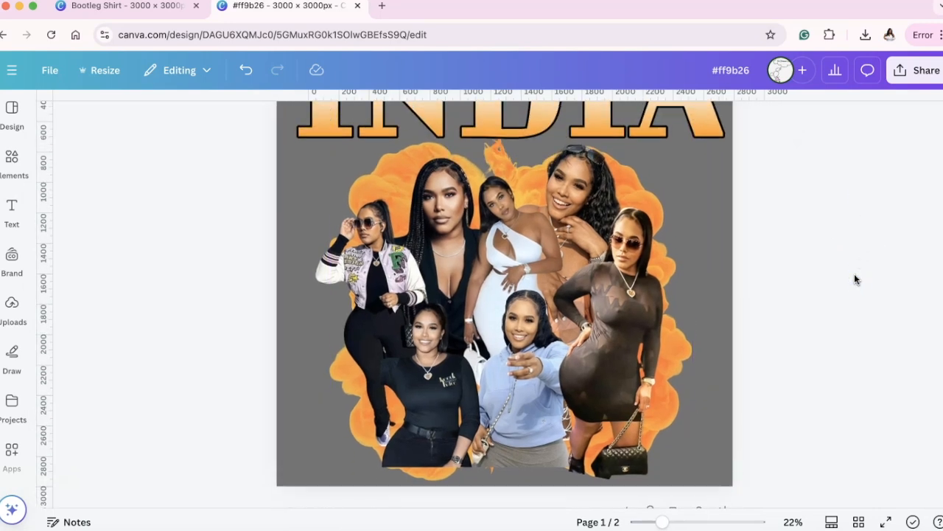
left_click(650, 522)
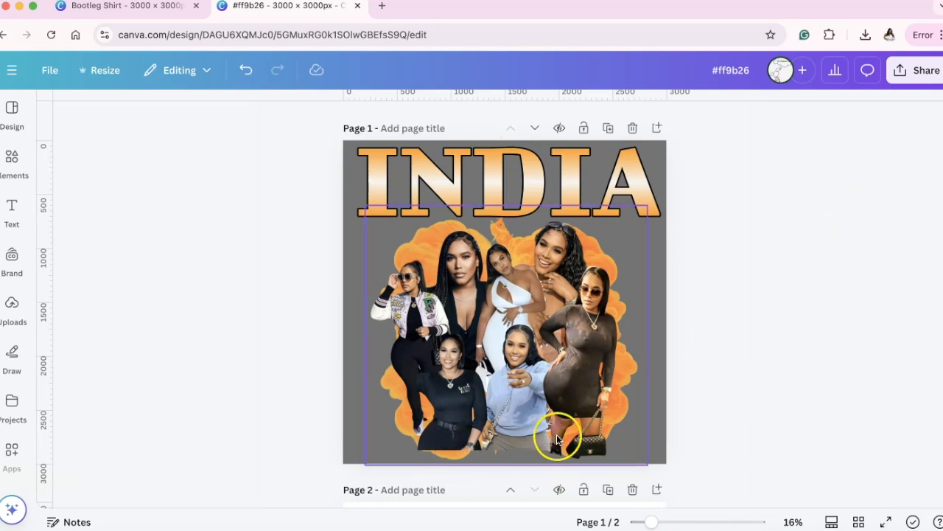
Search the graphics elements for "BLUR" and place the thin horizontal blur across the bottom of the photo collage.
left_click(13, 158)
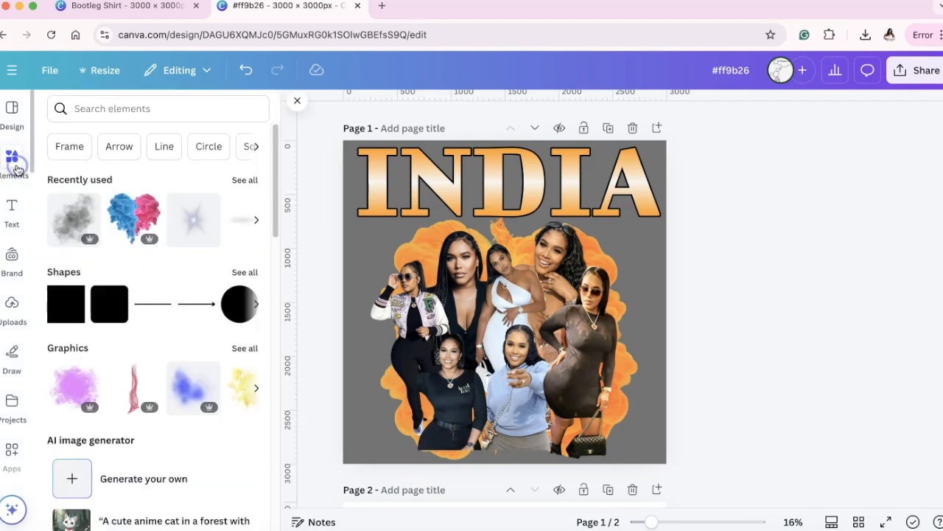
left_click(149, 108)
type("BLUR")
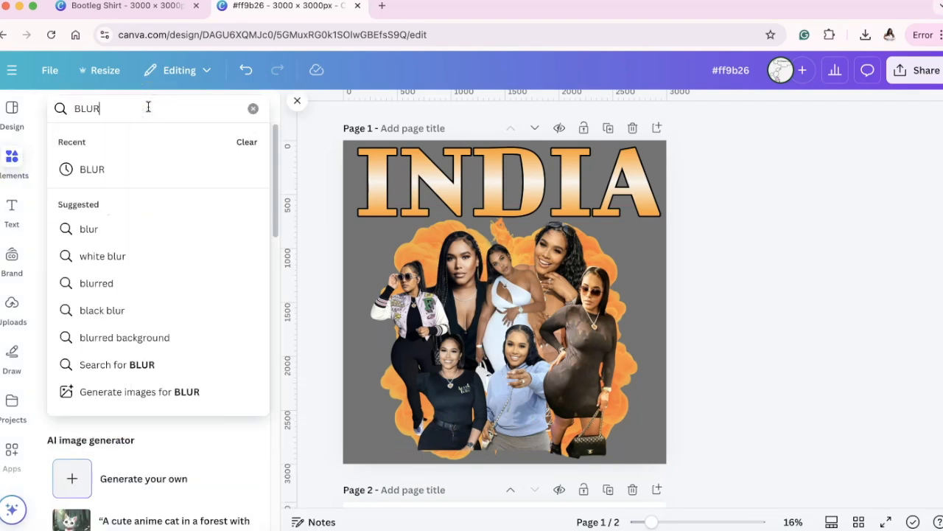
key("Return")
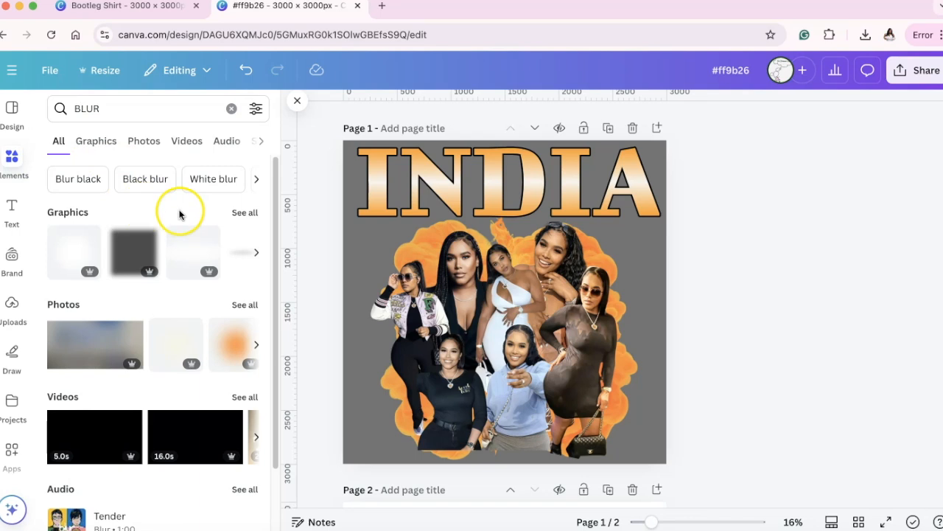
left_click(245, 213)
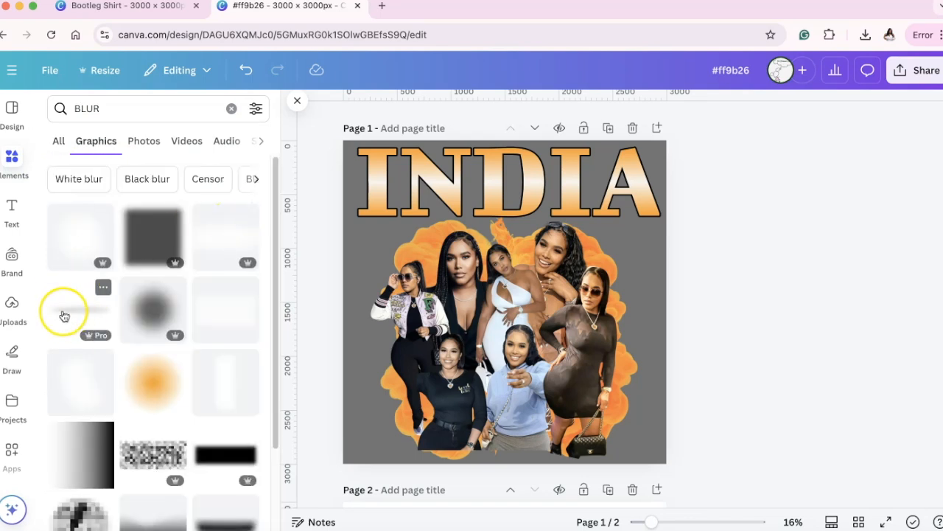
left_click(72, 308)
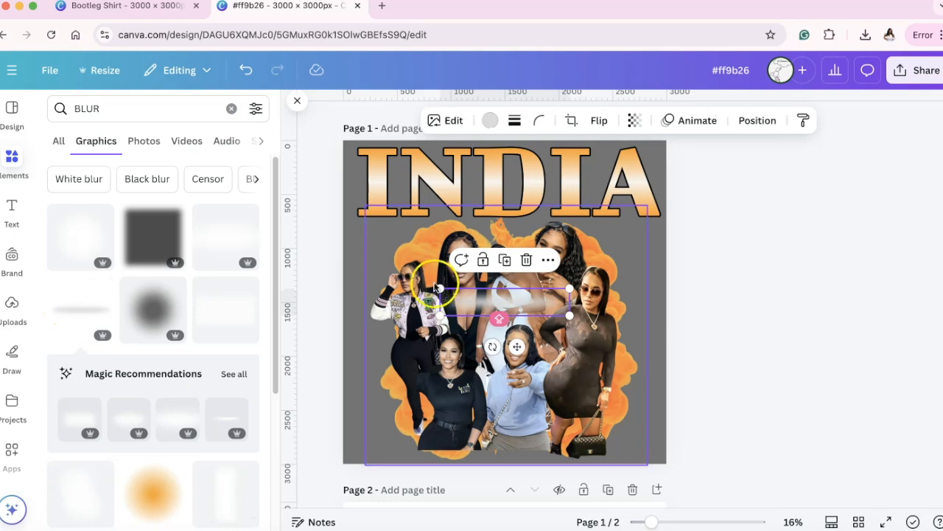
left_click_drag(511, 299, 516, 432)
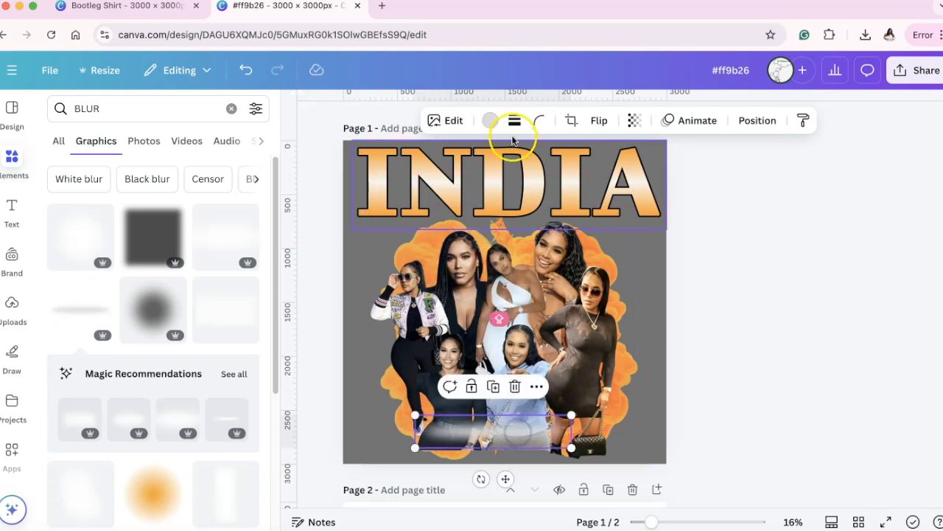
Recolor the blur with the orange #FEA53E from the INDIA title's photo colors.
left_click(491, 121)
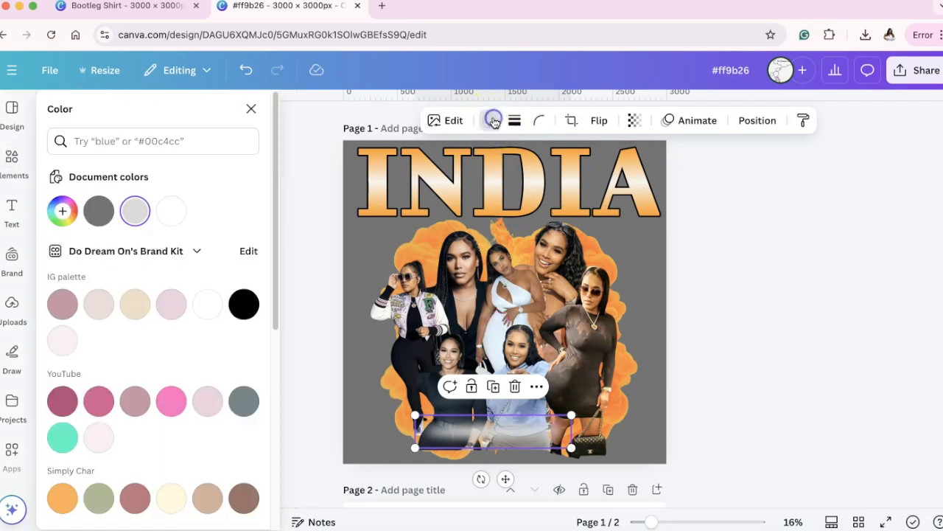
scroll(135, 362, "down", 5)
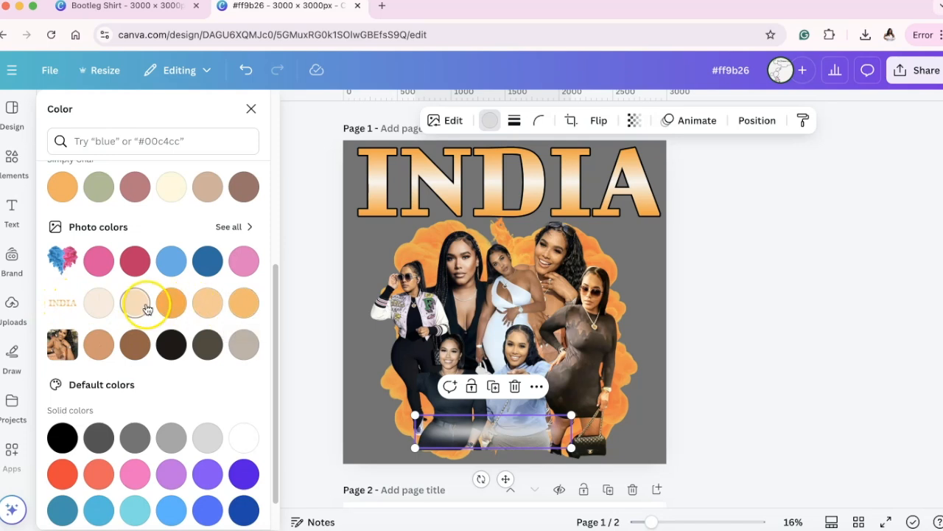
left_click(171, 303)
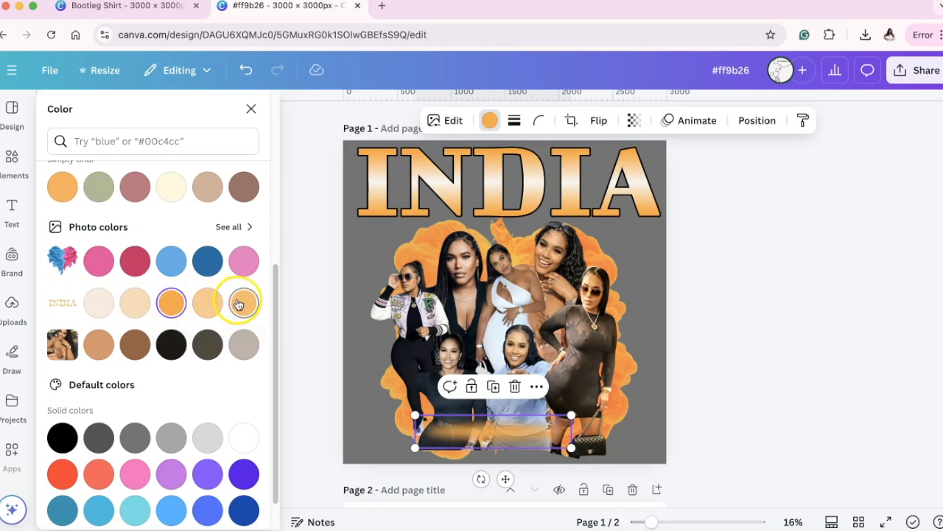
scroll(169, 274, "up", 5)
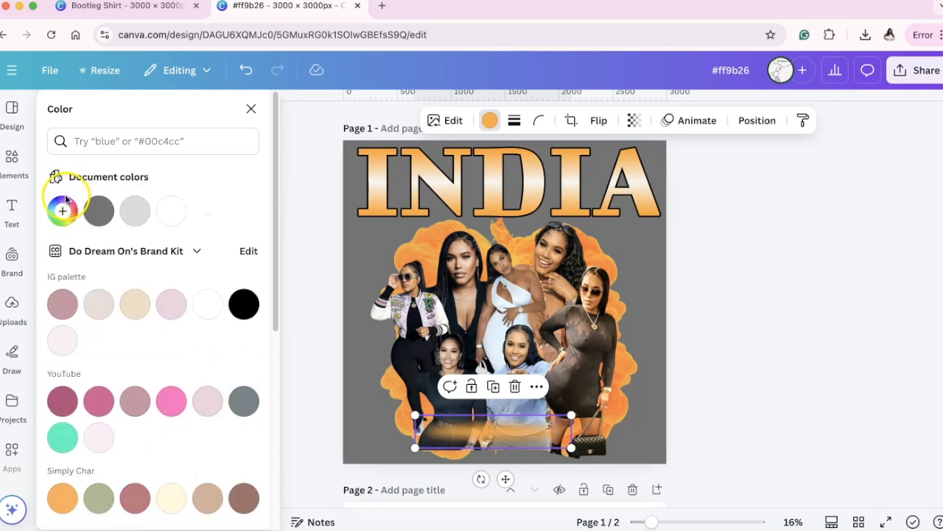
left_click(63, 211)
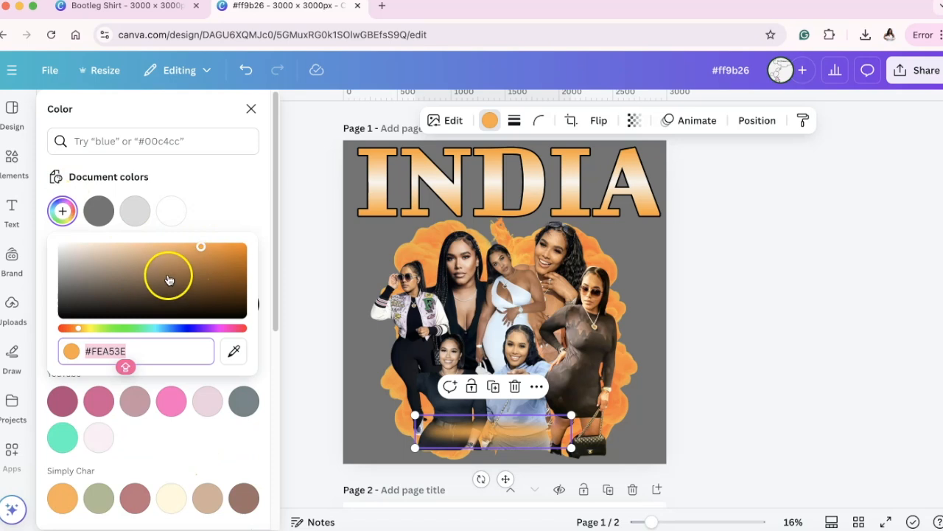
left_click(218, 439)
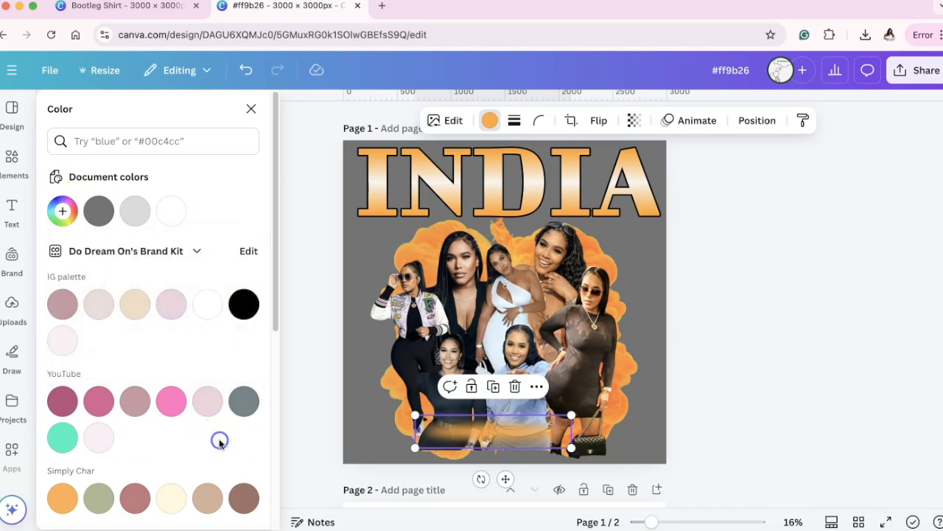
scroll(219, 439, "down", 5)
Move the orange blur down to the collage's bottom edge, duplicate it, and place the copy overlapping it further right.
left_click_drag(500, 430, 477, 447)
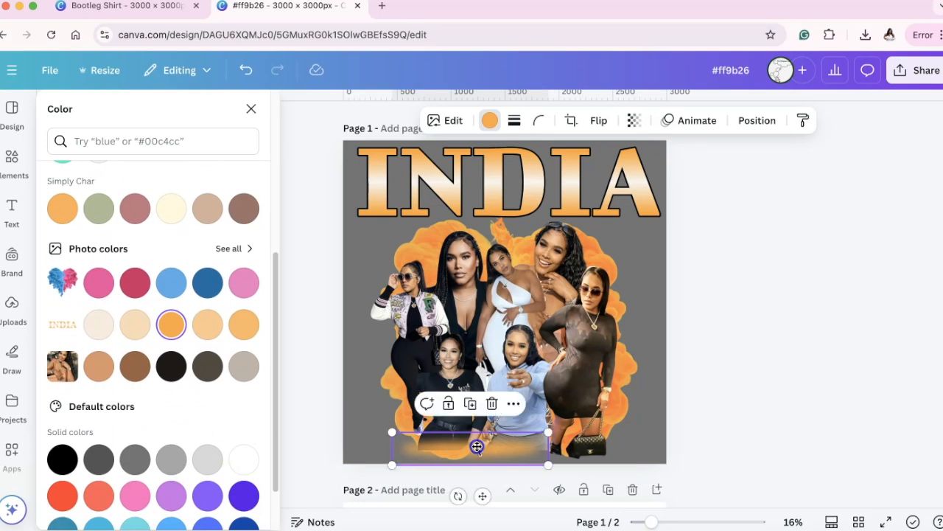
left_click(472, 404)
left_click_drag(505, 448, 543, 443)
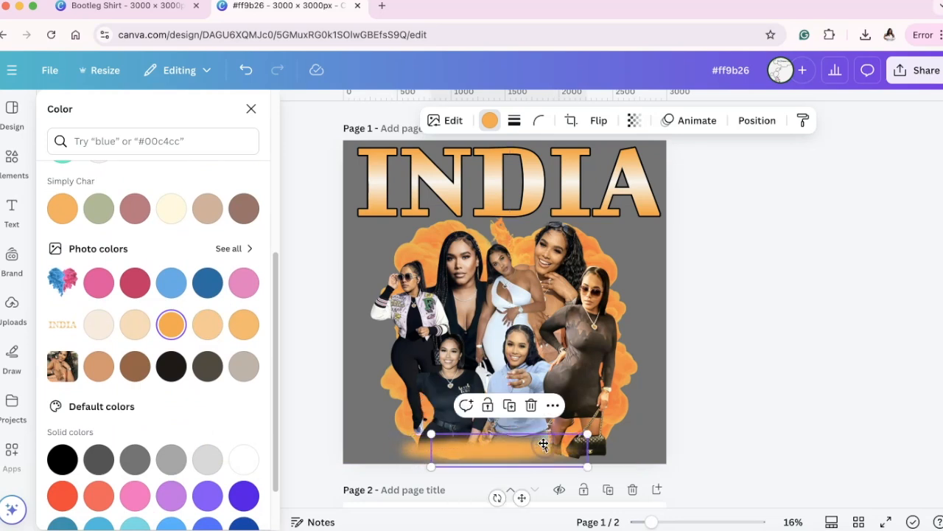
Shrink the photo collage group and reposition it centrally over the orange clouds, just above the two orange blurs.
left_click(564, 292)
left_click_drag(365, 205, 402, 229)
left_click_drag(534, 322, 508, 295)
left_click_drag(622, 431, 642, 453)
left_click(752, 349)
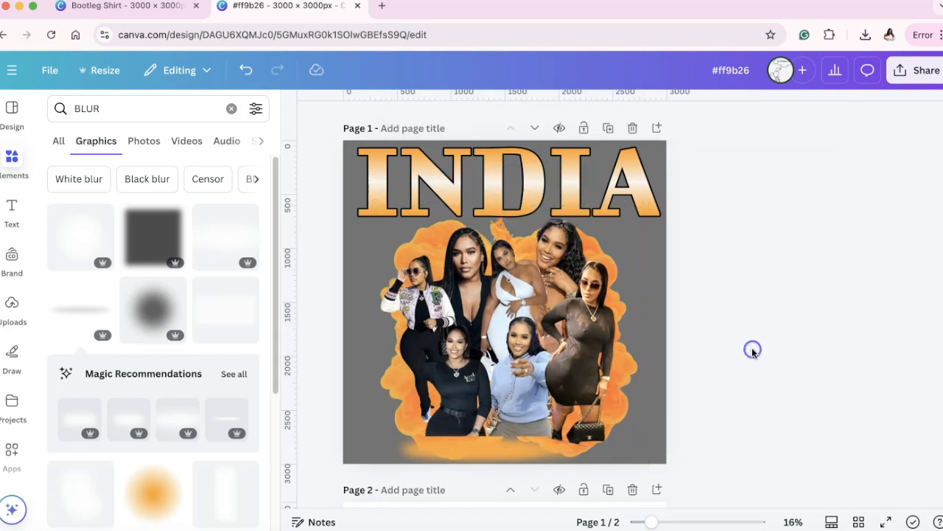
Duplicate the two orange blurs, shrink the copies and place them over the cut-off lower edge of the front photos.
left_click(480, 450)
left_click(415, 445, "shift")
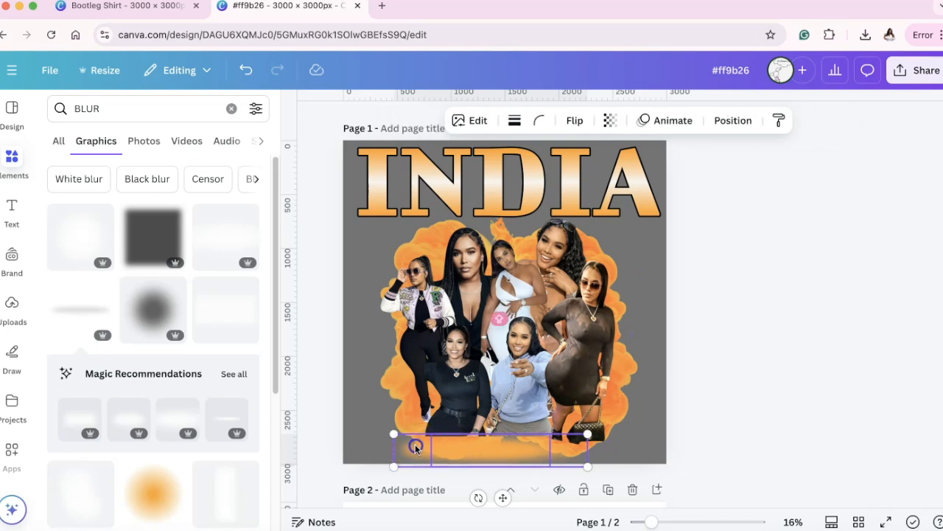
left_click_drag(469, 450, 501, 431)
left_click(508, 389)
left_click_drag(391, 418, 440, 425)
left_click_drag(496, 439, 464, 438)
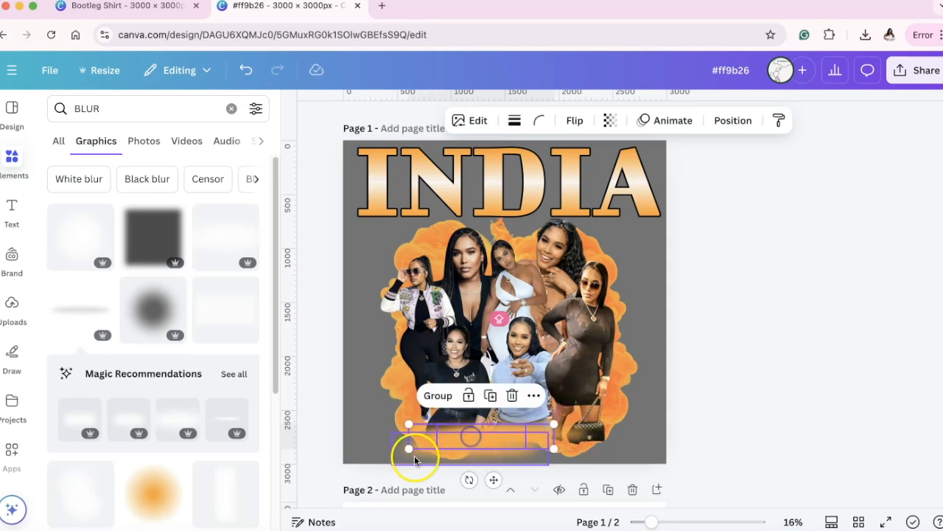
Recolor the original blur along the collage's lower left with a slightly deeper custom orange.
left_click(426, 460)
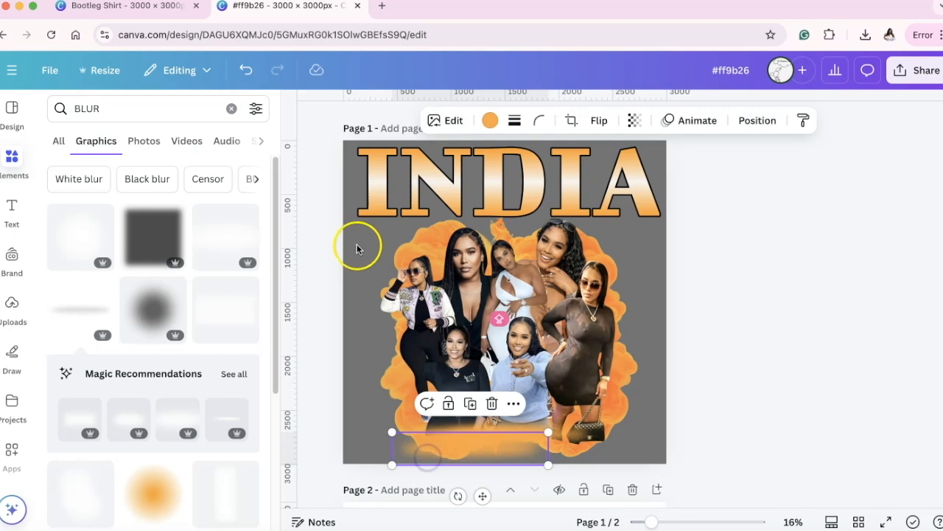
left_click(489, 121)
left_click(68, 215)
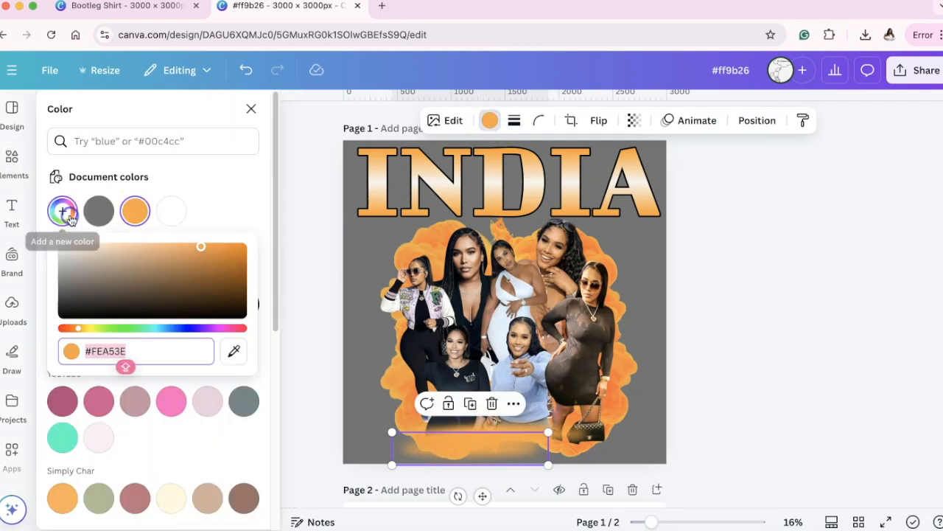
left_click(215, 246)
Raise the deeper orange blur over the front photos' lower edge and add a smaller copy of it there.
left_click_drag(425, 447, 425, 419)
left_click_drag(483, 435, 471, 425)
left_click(481, 391)
left_click_drag(403, 409, 460, 432)
Shift one lighter orange blur toward the right-hand woman's feet, shrink it, and tilt it slightly to follow the cloud edge.
left_click(676, 521)
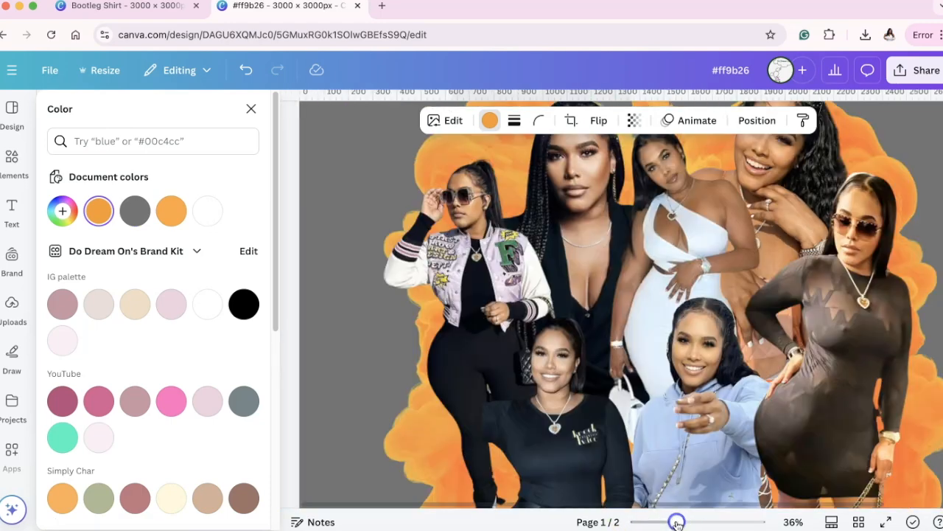
scroll(659, 401, "down", 5)
left_click(754, 285)
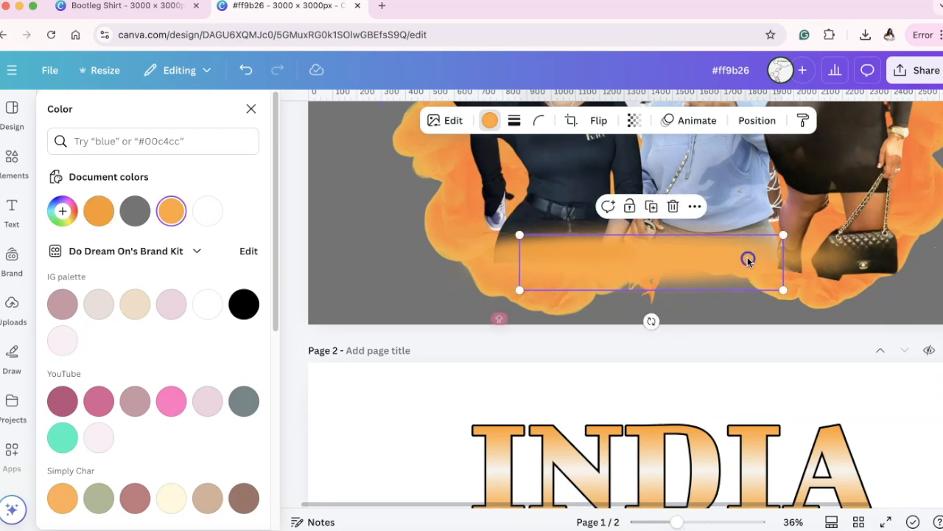
left_click_drag(696, 249, 756, 244)
left_click_drag(841, 231, 793, 268)
mouse_move(762, 311)
left_mouse_down()
mouse_move(752, 312)
mouse_move(761, 315)
left_mouse_up()
left_click_drag(785, 274, 800, 275)
Duplicate the tilted blur, covering the right-hand woman's feet with one and placing a smaller one at the blur band's far left end.
left_click(826, 299)
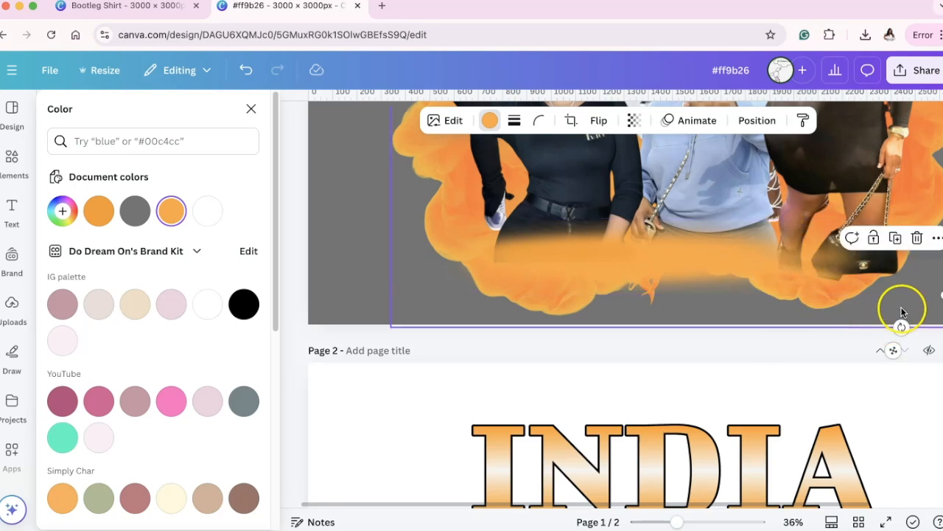
left_click(897, 239)
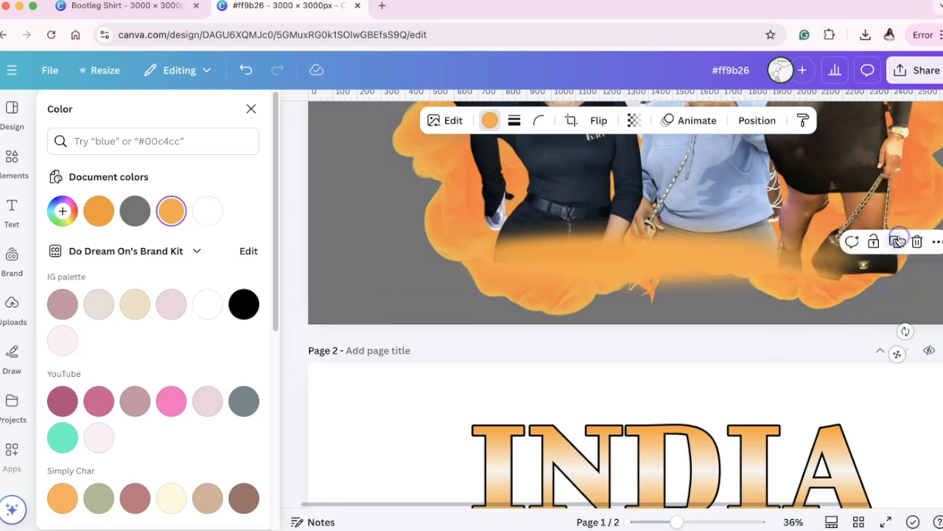
scroll(897, 286, "right", 5)
left_click(888, 295)
left_click_drag(888, 295, 719, 272)
mouse_move(933, 297)
left_mouse_down()
mouse_move(727, 267)
mouse_move(727, 275)
mouse_move(501, 253)
mouse_move(447, 275)
left_mouse_up()
left_click(439, 226)
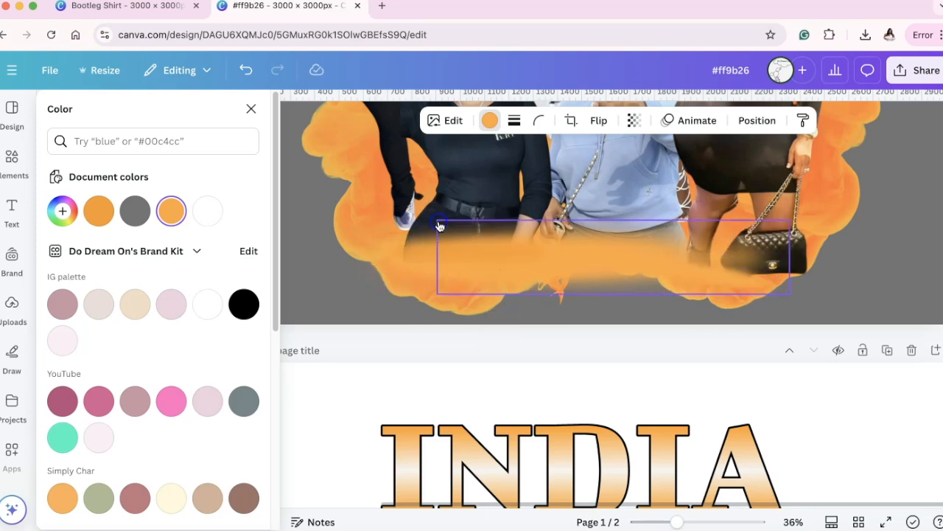
left_click_drag(462, 274, 441, 261)
left_click_drag(357, 233, 409, 253)
left_click(420, 215)
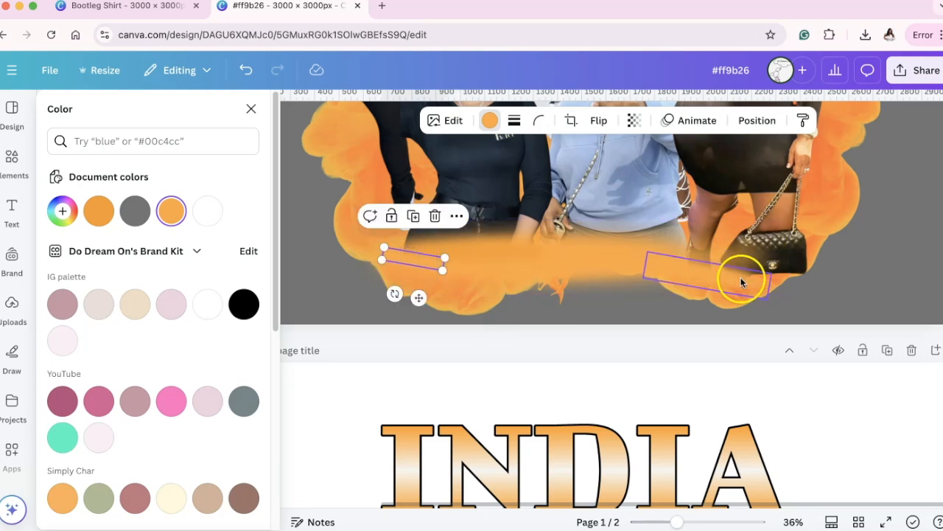
left_click(877, 260)
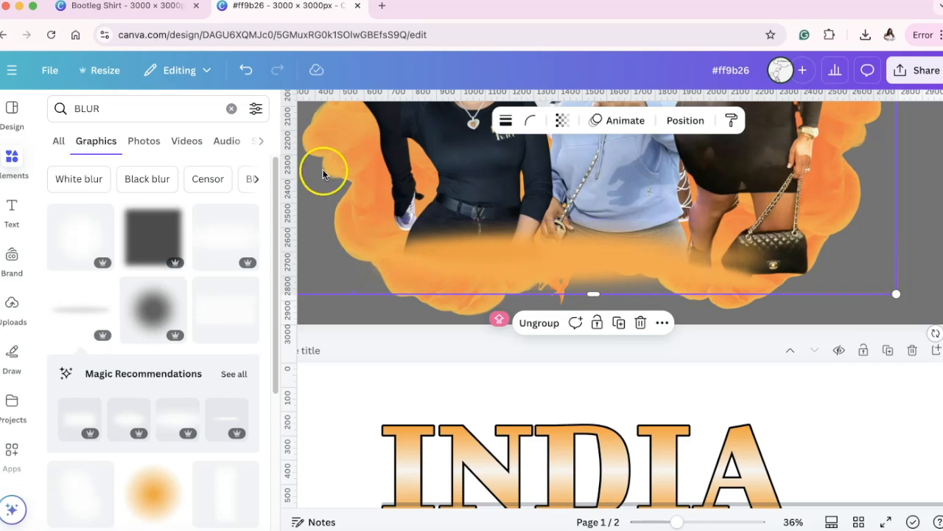
Search the graphics elements for "lighting bolt".
left_click(296, 101)
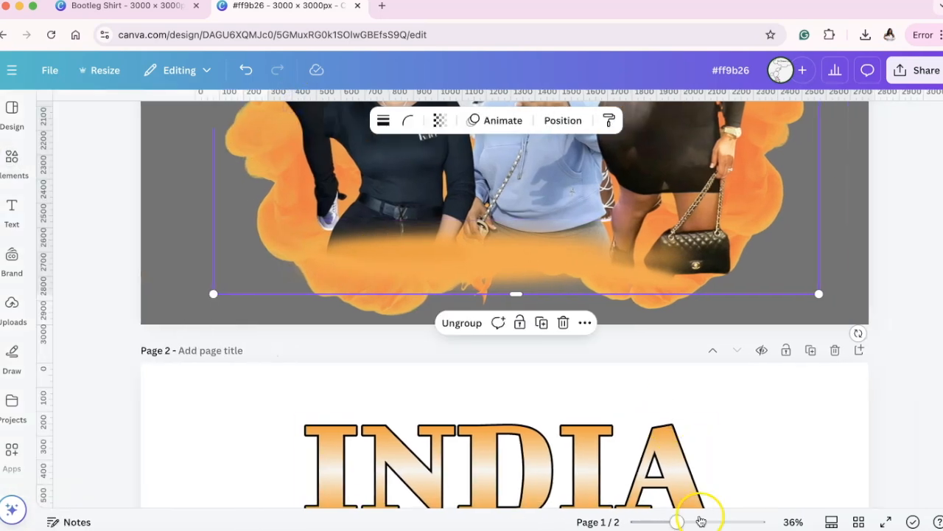
left_click_drag(667, 524, 661, 524)
left_click(783, 402)
scroll(783, 402, "up", 4)
scroll(783, 401, "up", 4)
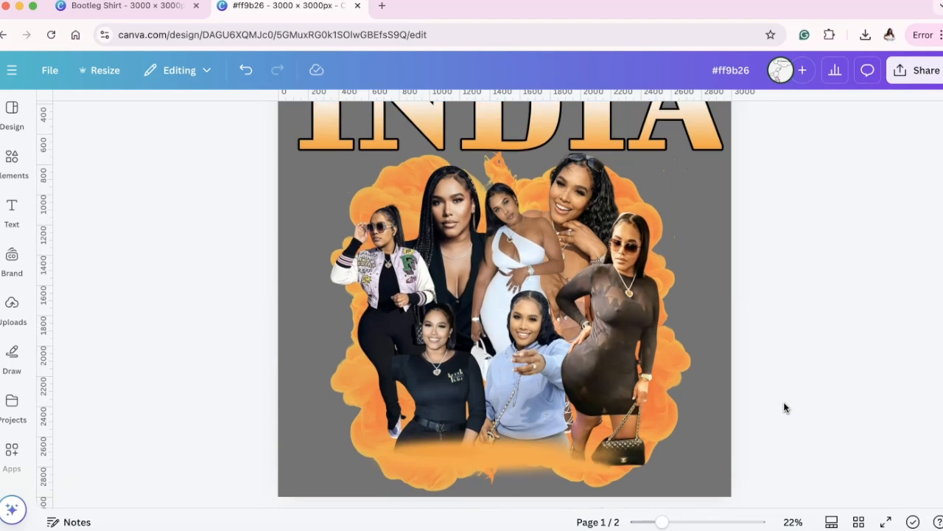
left_click(781, 411)
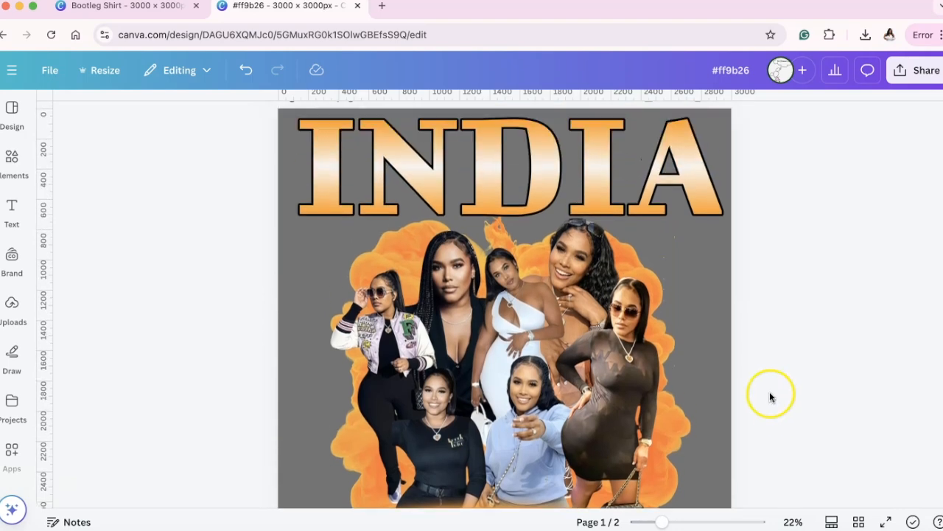
left_click(13, 112)
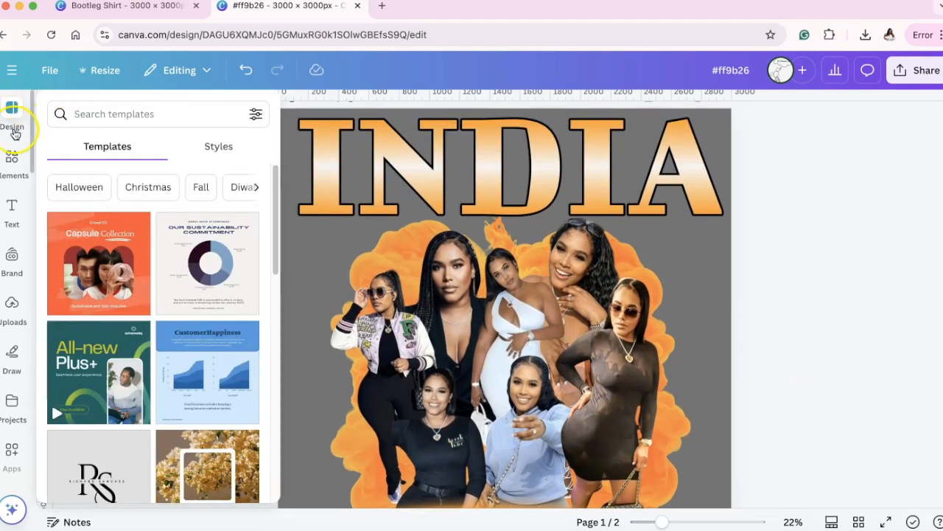
left_click(14, 157)
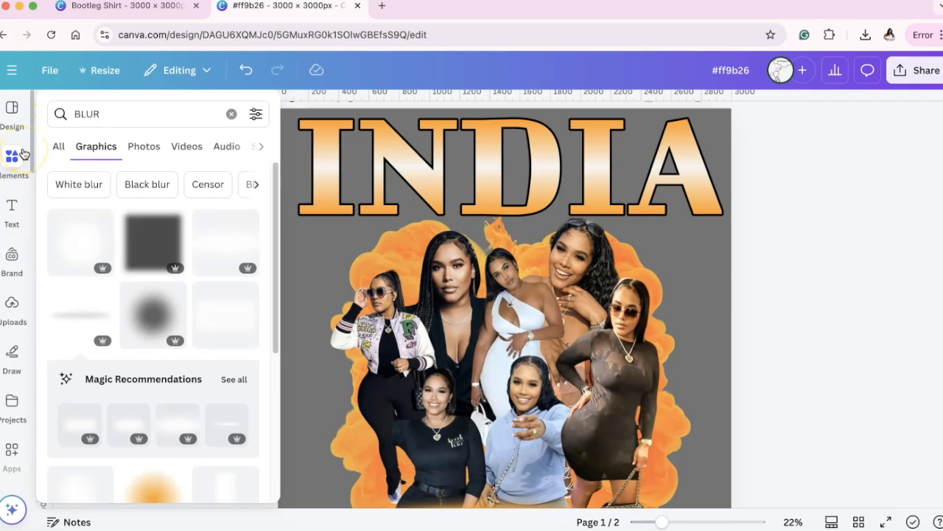
left_click(116, 118)
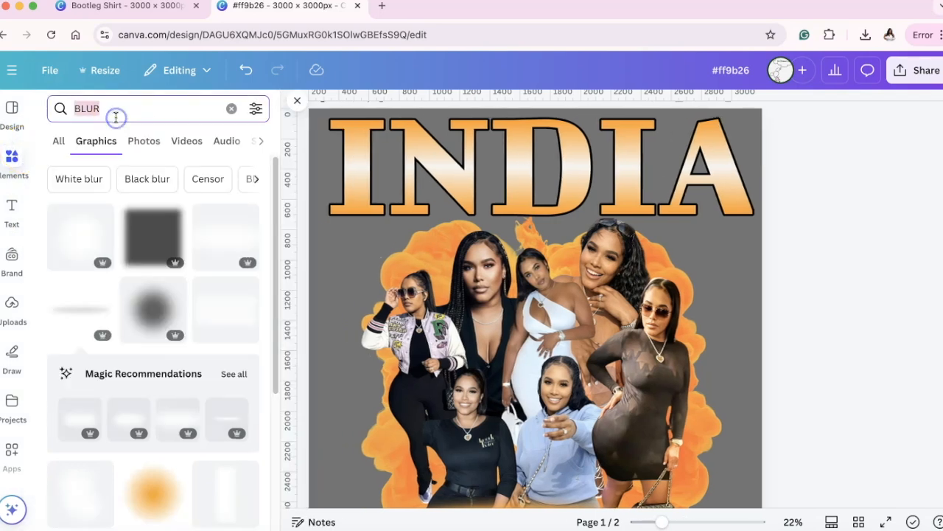
type("LIGHTIN")
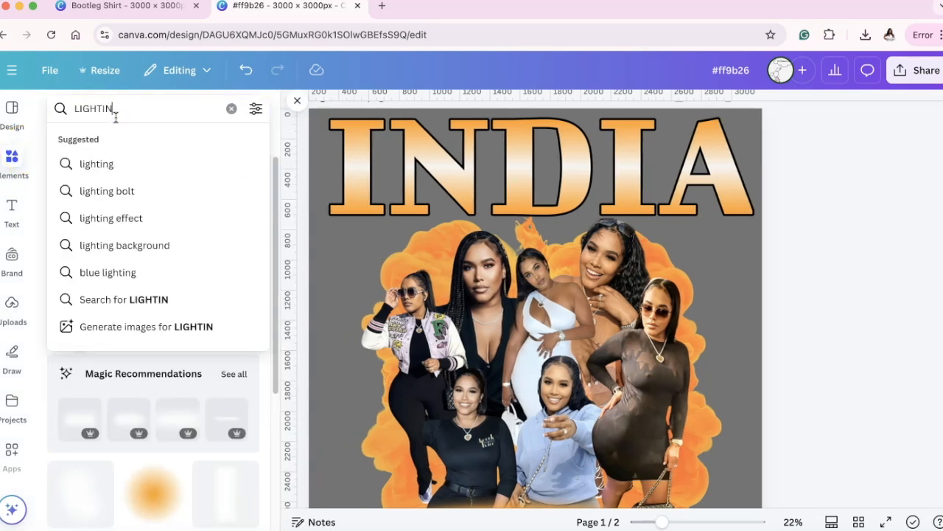
left_click(110, 191)
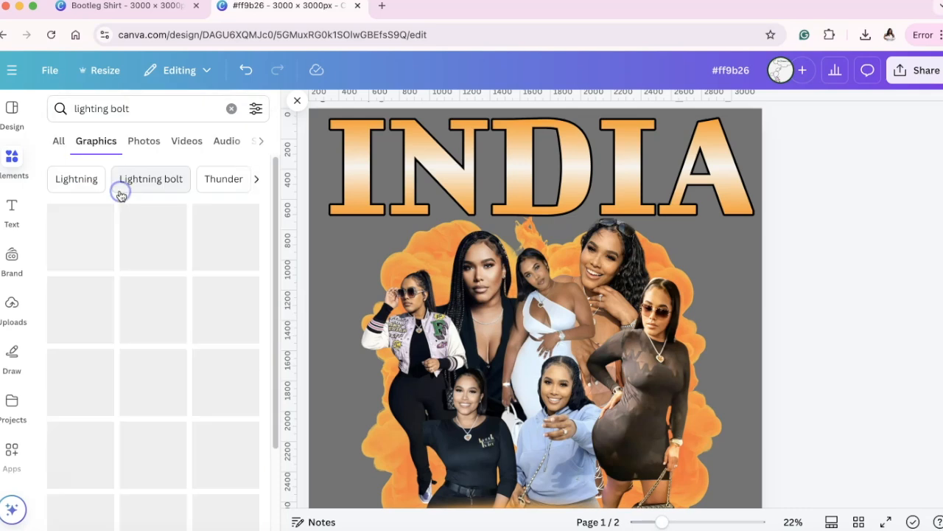
Add the glowing blue lightning graphic and place it over the left side of the photo collage.
scroll(96, 262, "down", 3)
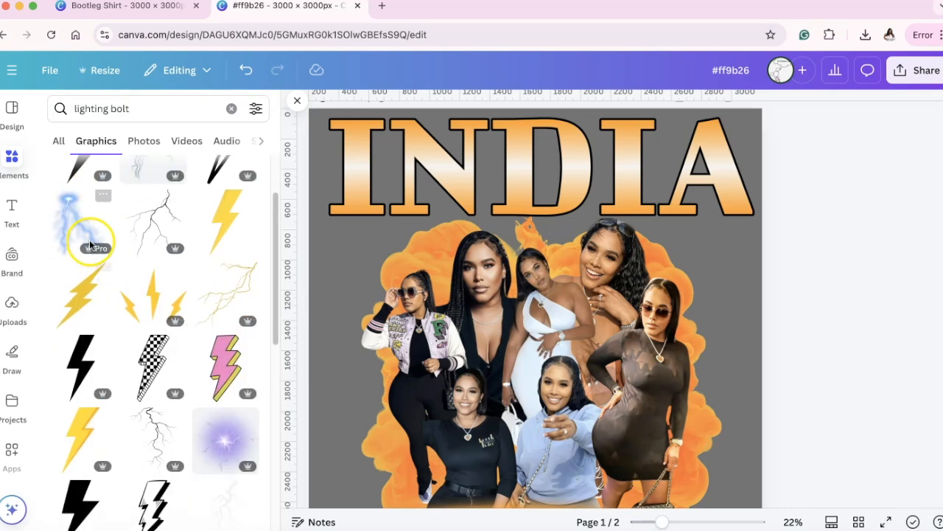
scroll(91, 245, "up", 2)
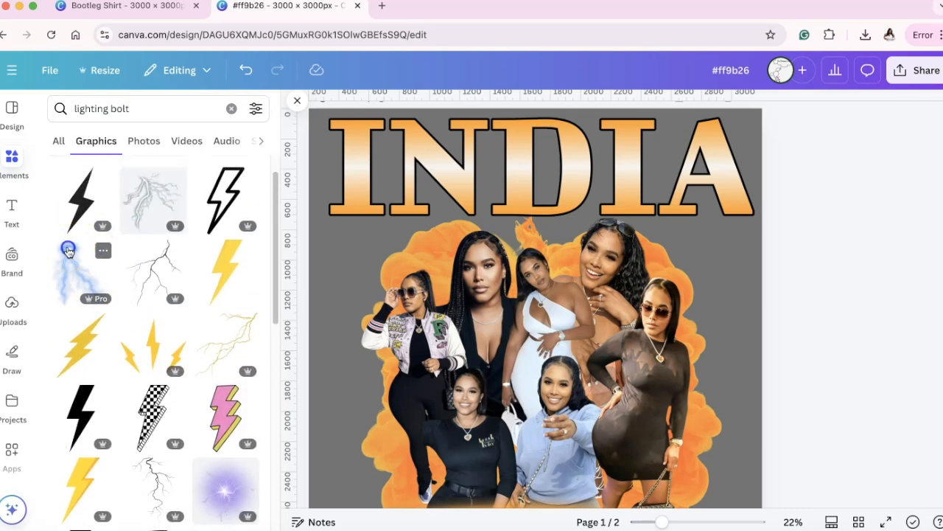
left_click(73, 249)
left_click_drag(475, 233, 424, 234)
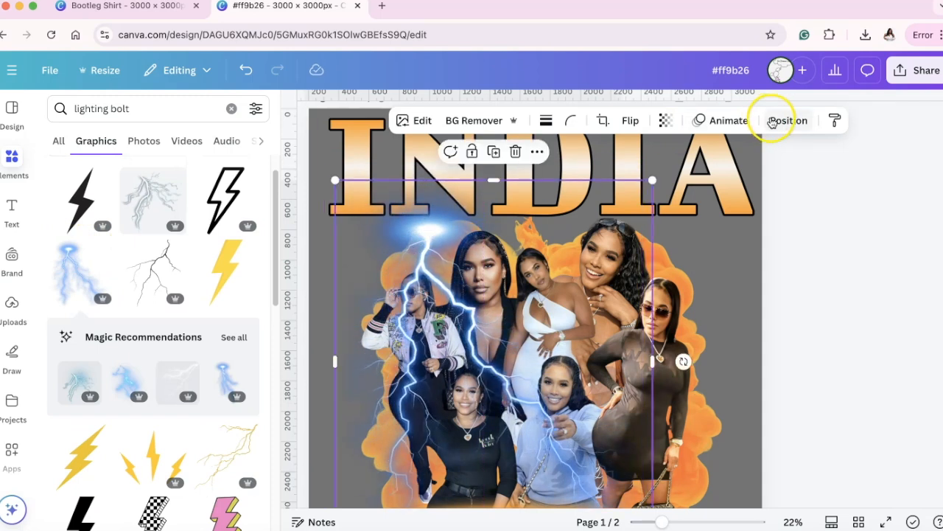
Layer the blue lightning behind the photos but in front of the orange clouds, with its glow just below the title's first letters.
left_click(786, 120)
left_click(115, 142)
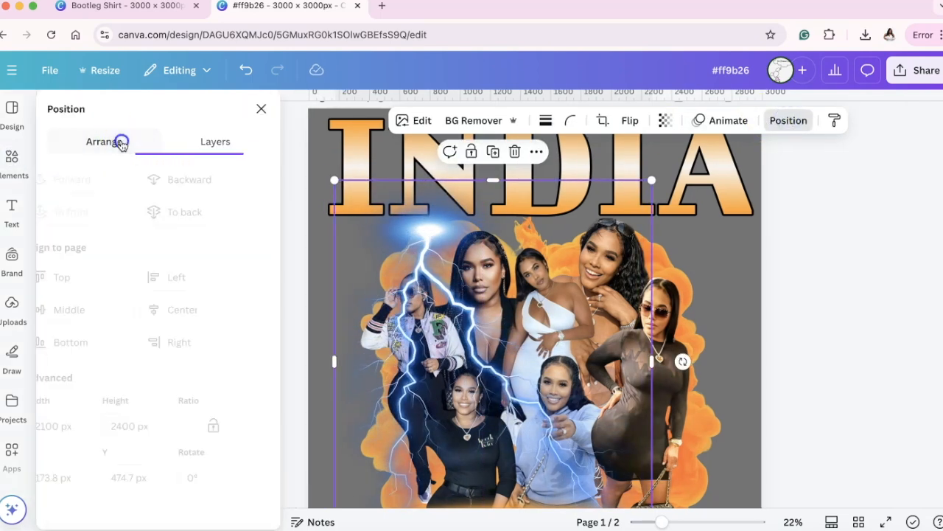
left_click(211, 181)
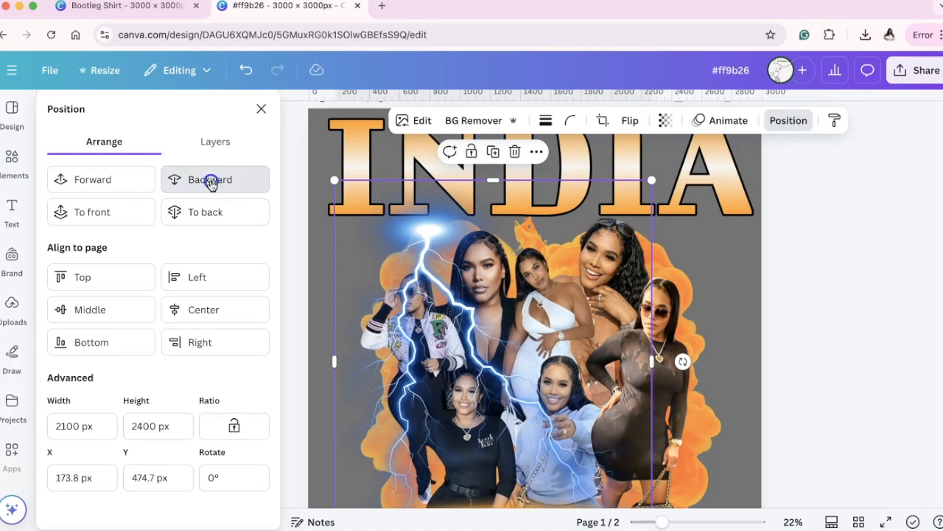
left_click(894, 259)
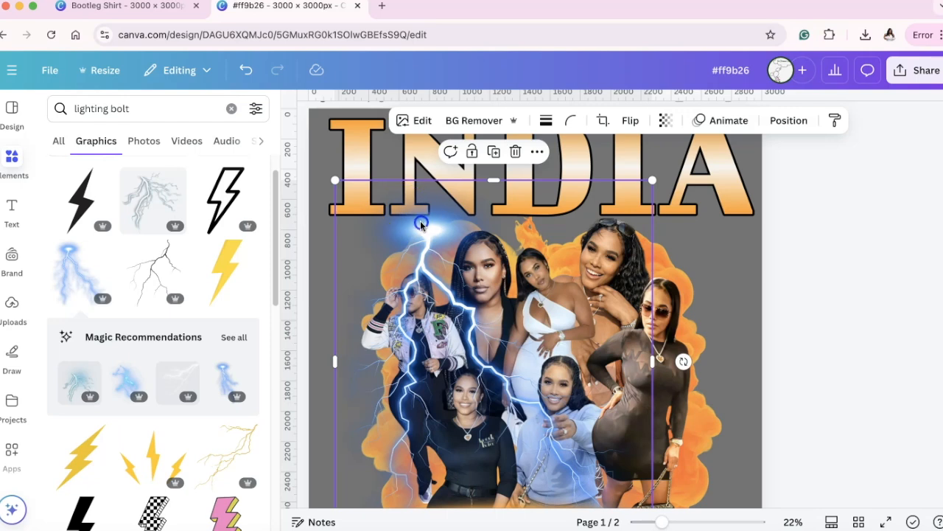
left_click_drag(421, 225, 394, 233)
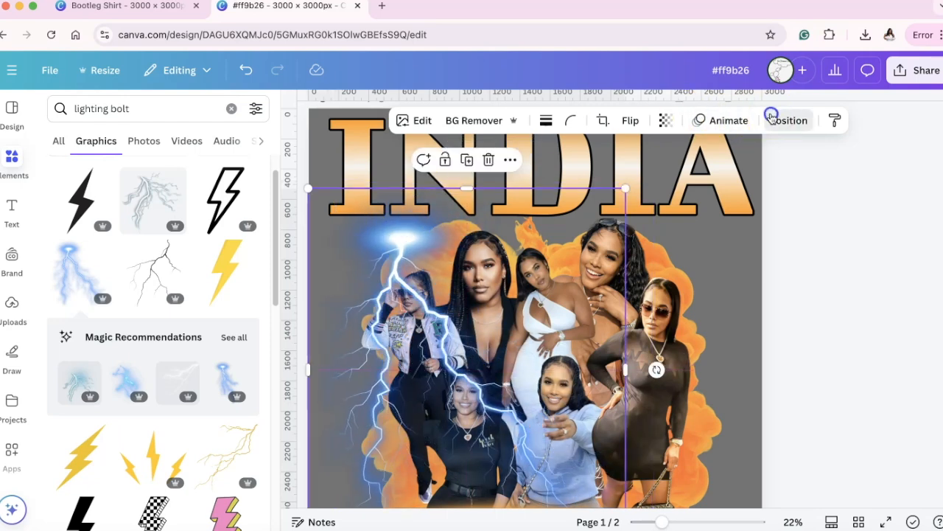
left_click(771, 118)
left_click(213, 180)
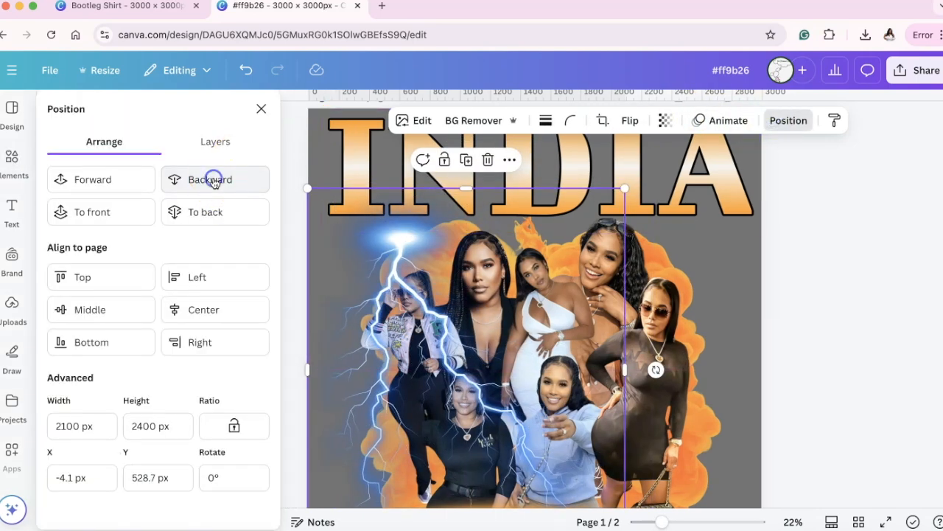
left_click(213, 179)
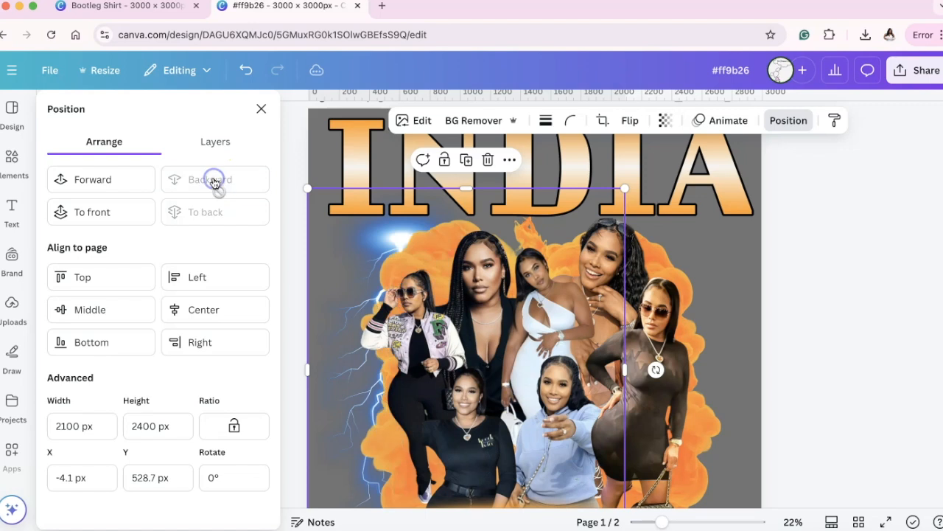
left_click(127, 184)
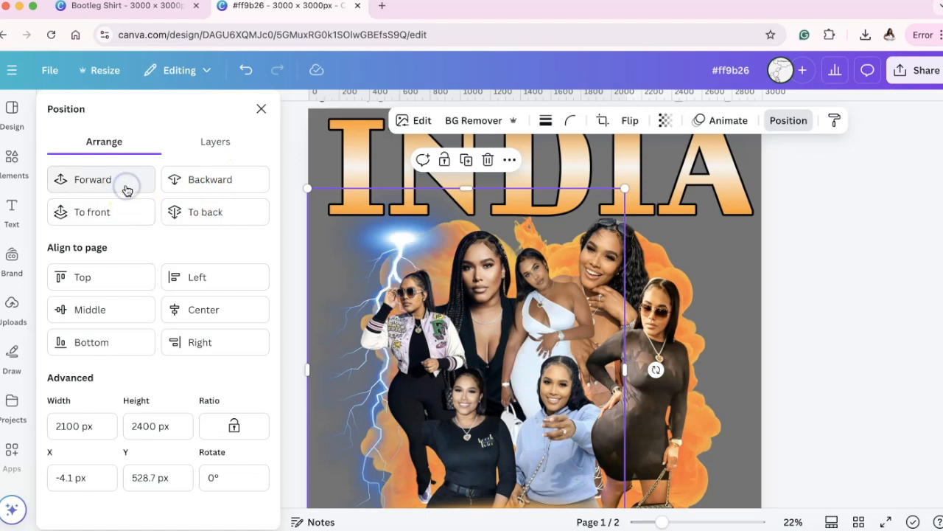
left_click_drag(403, 238, 419, 224)
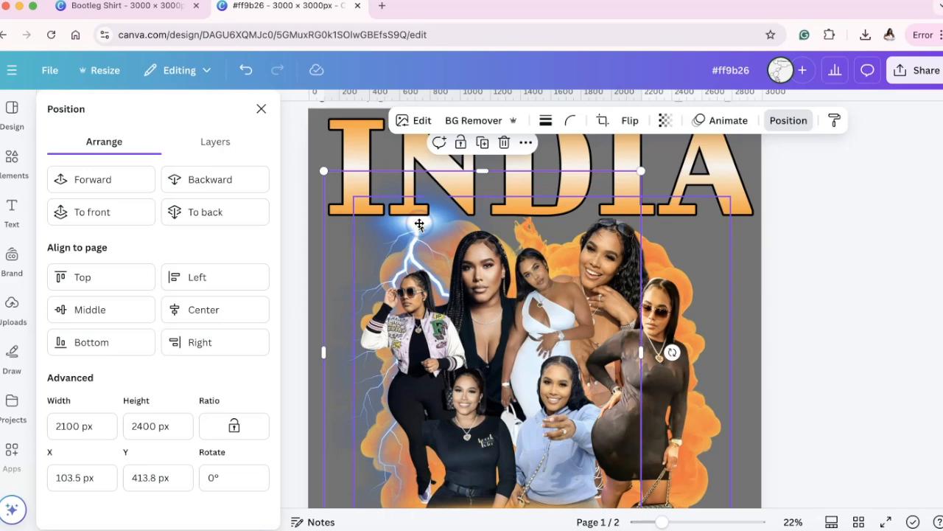
Duplicate the blue lightning, place the copy over the collage's right half, and flip it vertically.
left_click(483, 142)
left_click_drag(426, 230, 603, 265)
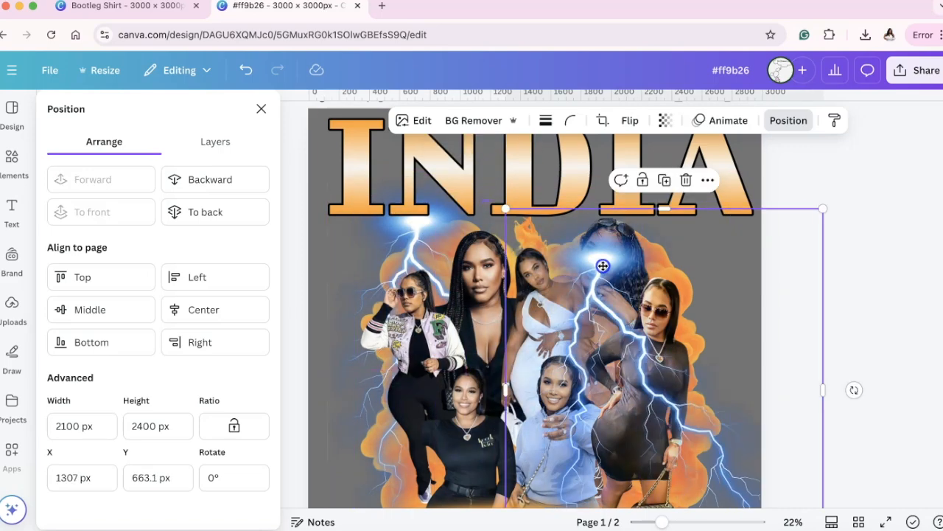
left_click(630, 121)
left_click(635, 184)
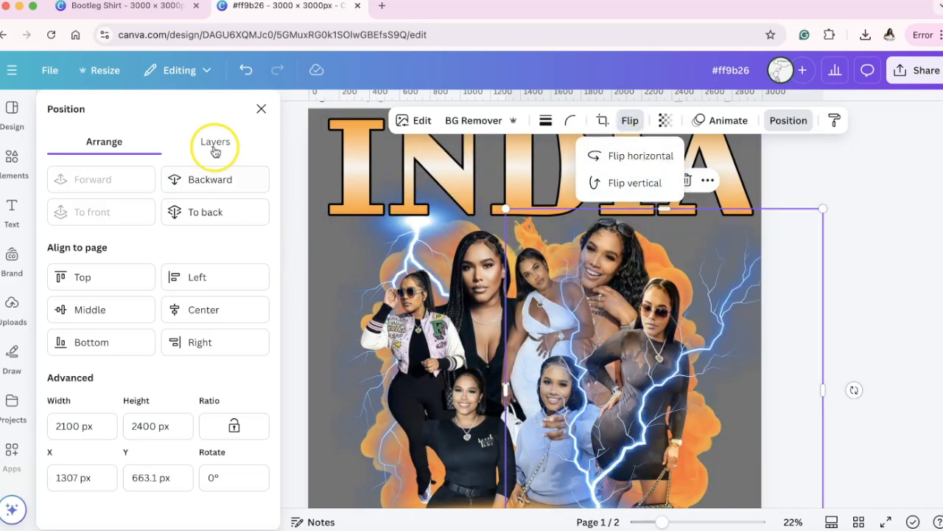
Flip the copied lightning horizontally and move it so its glow sits at the collage's lower right corner.
left_click(261, 109)
scroll(483, 346, "down", 3)
scroll(482, 351, "down", 2)
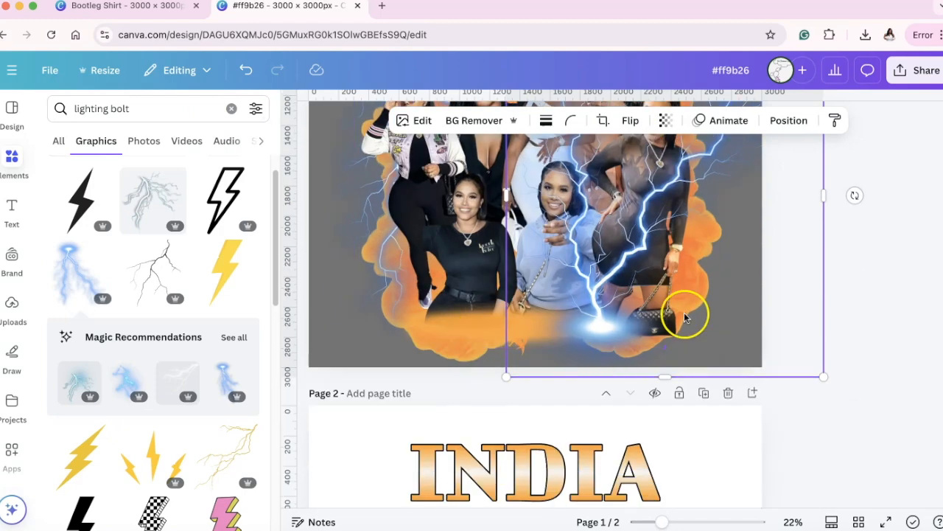
left_click(630, 120)
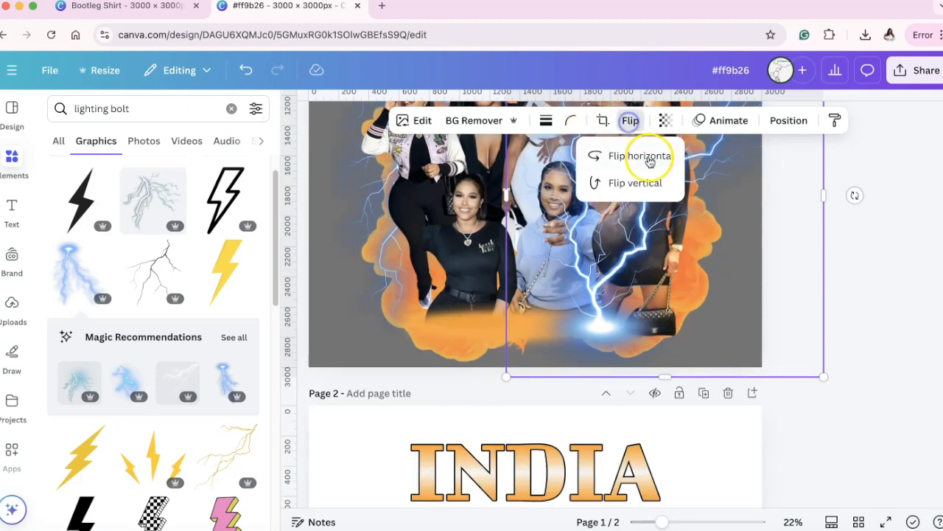
left_click(639, 155)
left_click_drag(711, 282, 650, 317)
scroll(223, 234, "down", 3)
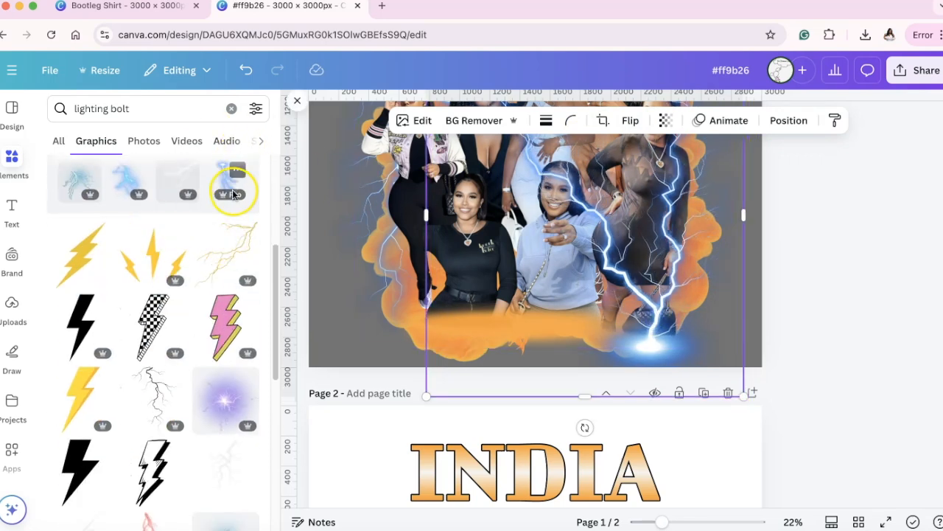
Browse the full list of recommended graphics related to the blue lightning.
scroll(232, 193, "up", 2)
left_click(234, 210)
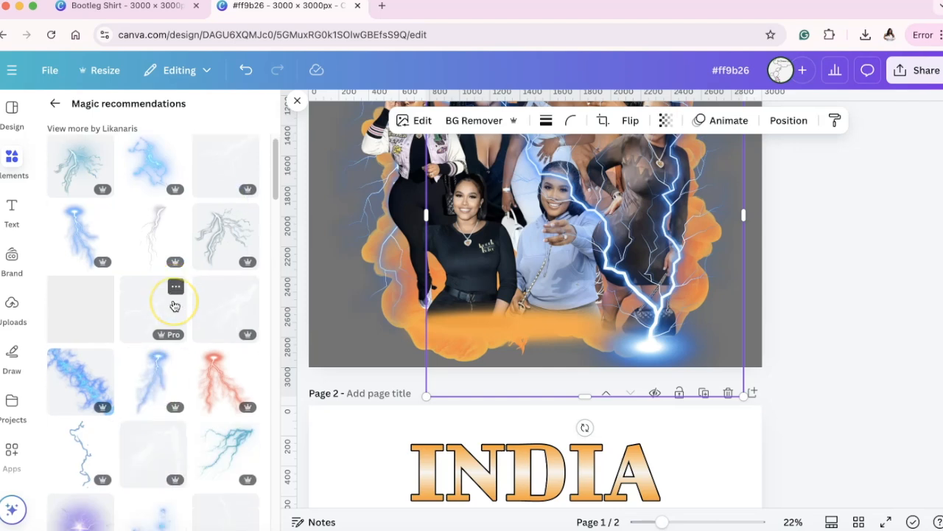
scroll(174, 306, "down", 10)
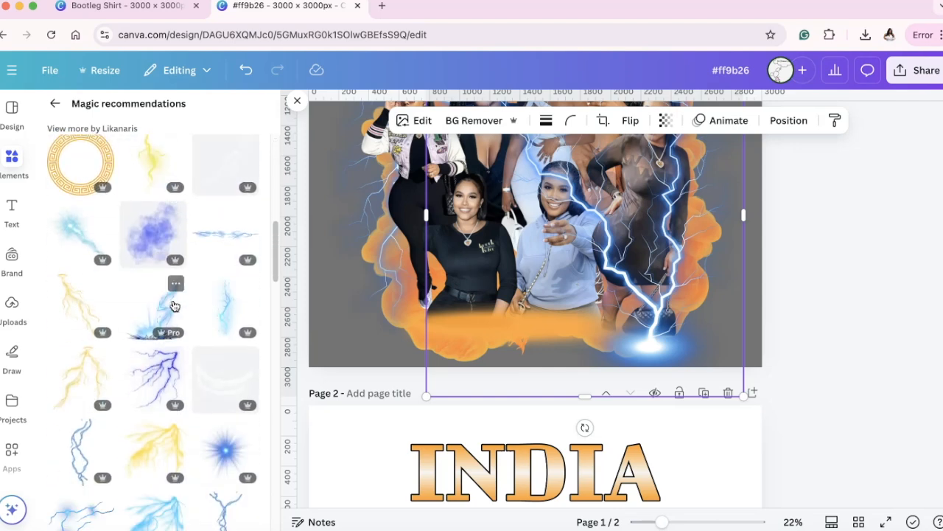
scroll(174, 306, "down", 10)
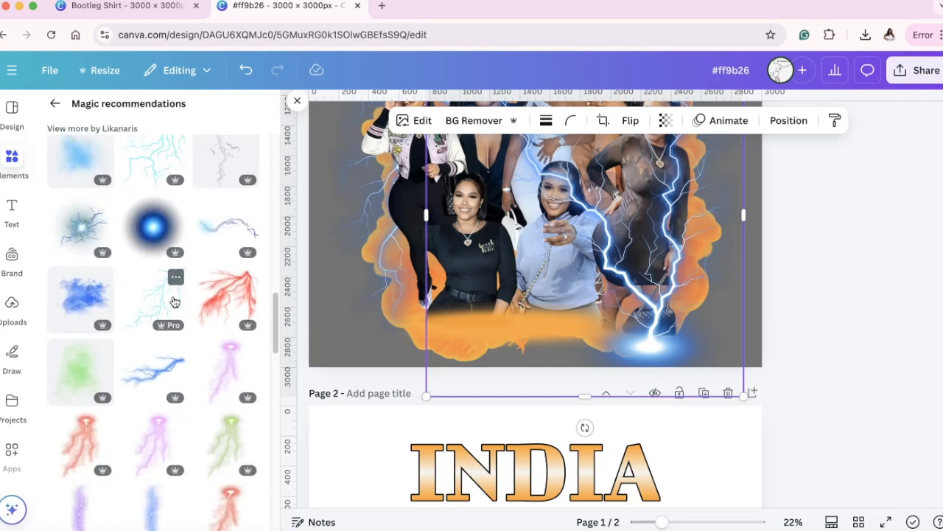
left_click(301, 104)
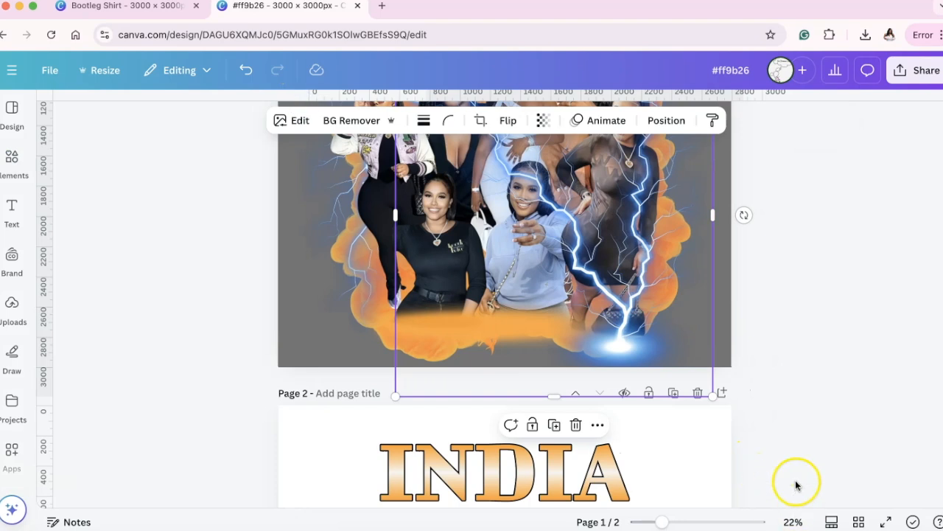
Send the copied blue lightning backward three levels so it sits behind the photos, and check the whole design.
left_click(667, 120)
left_click(195, 183)
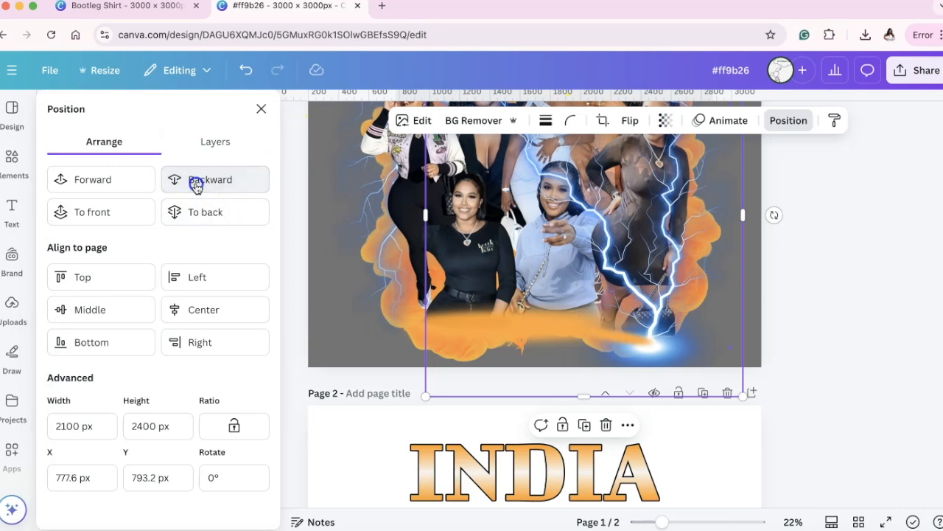
left_click(195, 186)
left_click(196, 186)
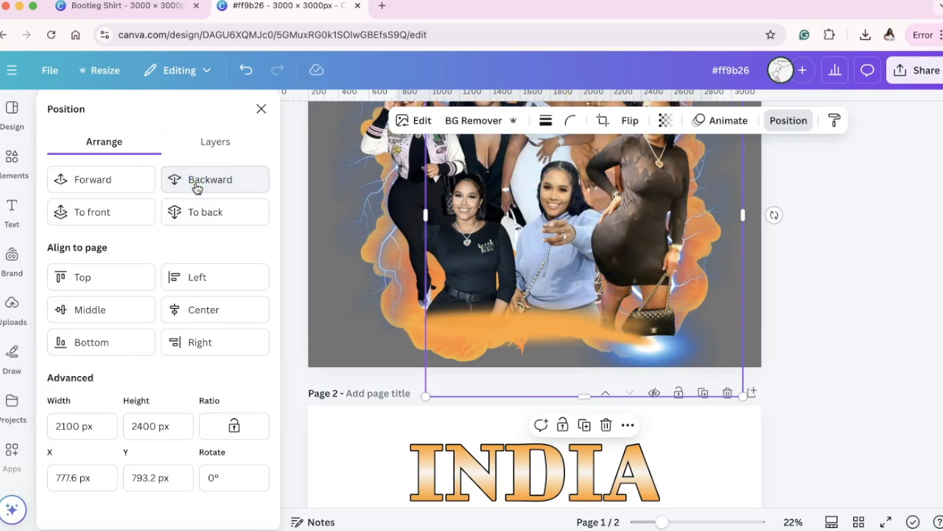
left_click(267, 104)
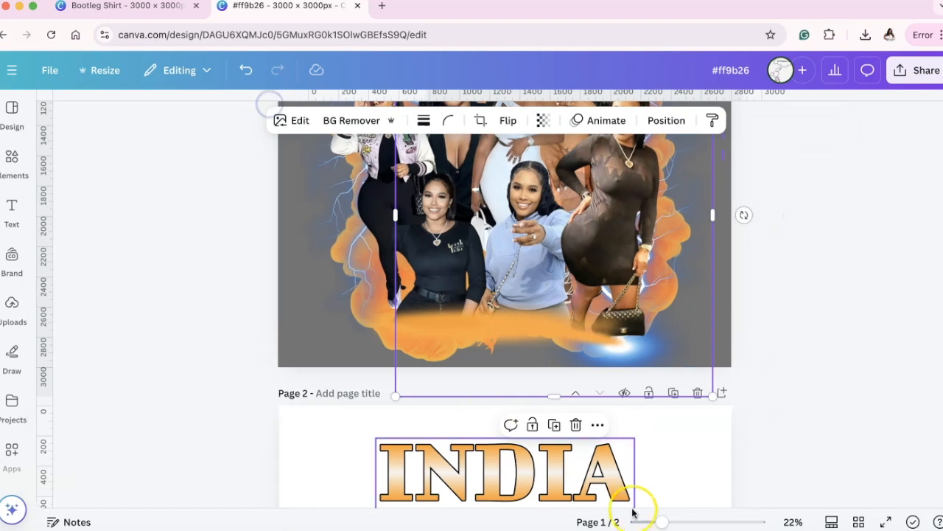
left_click_drag(657, 522, 638, 521)
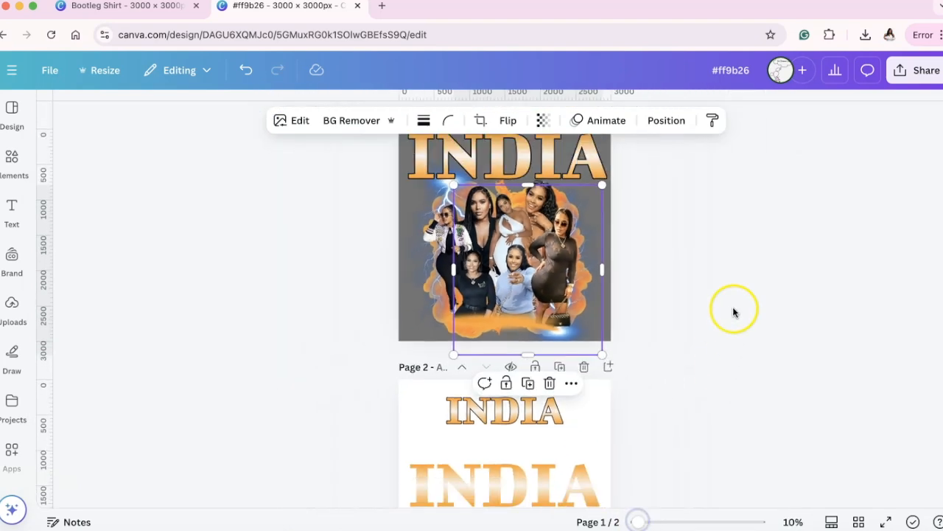
left_click(701, 211)
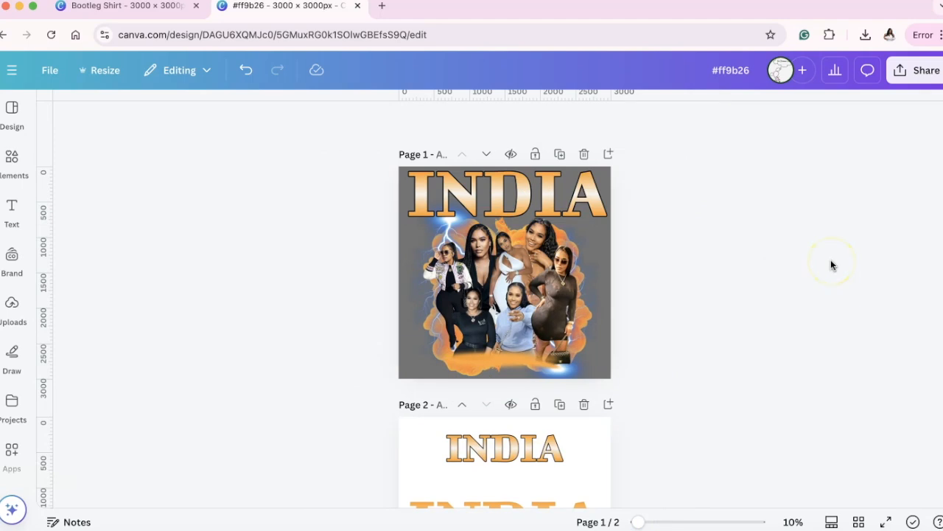
Duplicate page 1 of the design to make a second version of the shirt.
left_click_drag(639, 521, 657, 522)
scroll(735, 342, "up", 3)
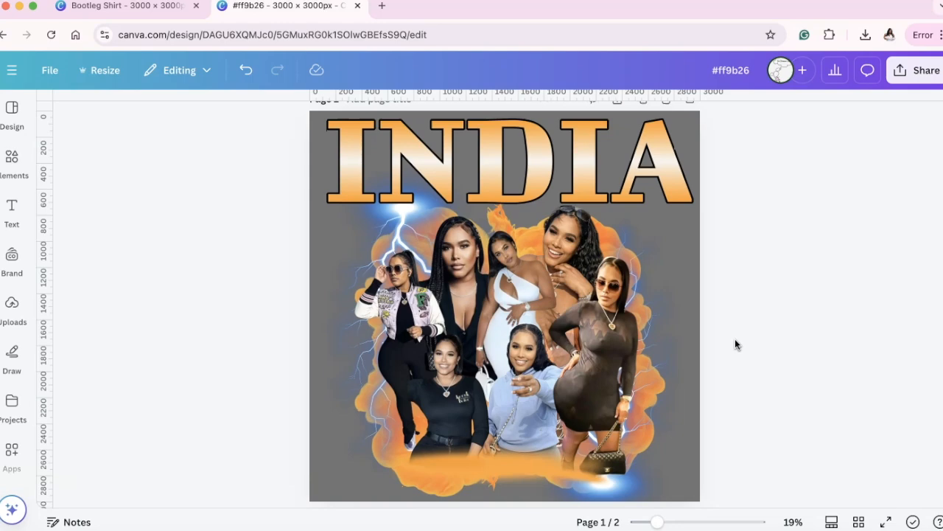
scroll(701, 179, "up", 2)
left_click(643, 152)
scroll(634, 164, "down", 1)
scroll(631, 173, "up", 3)
scroll(648, 294, "down", 4)
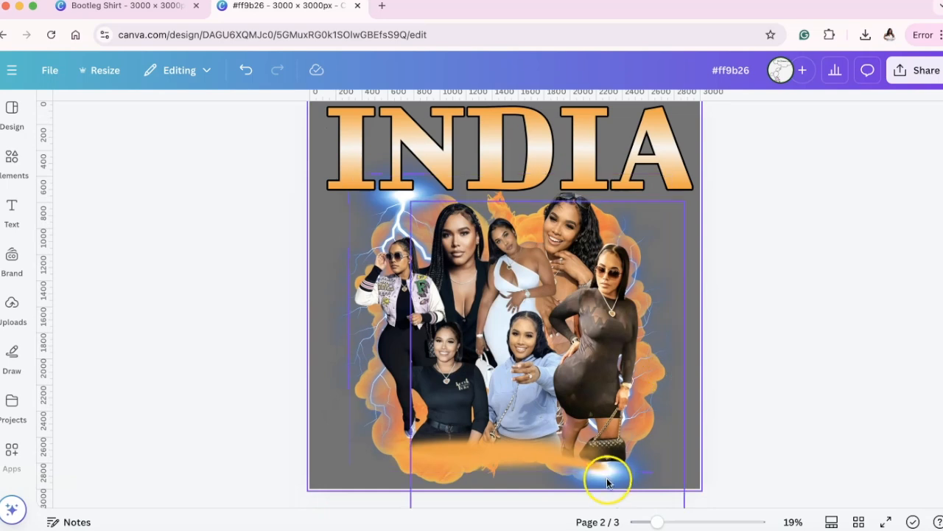
Delete the blue lightning at the collage's lower right corner on the duplicated page.
left_click(646, 472)
left_click(676, 483)
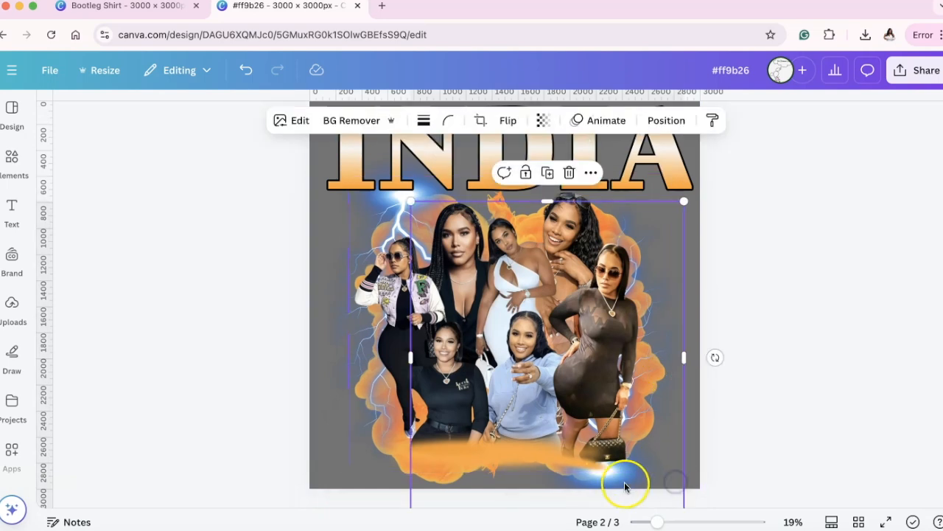
key("Delete")
Try to delete the remaining blue lightning by selecting it directly on the duplicated page, and undo the deletion.
left_click(431, 354)
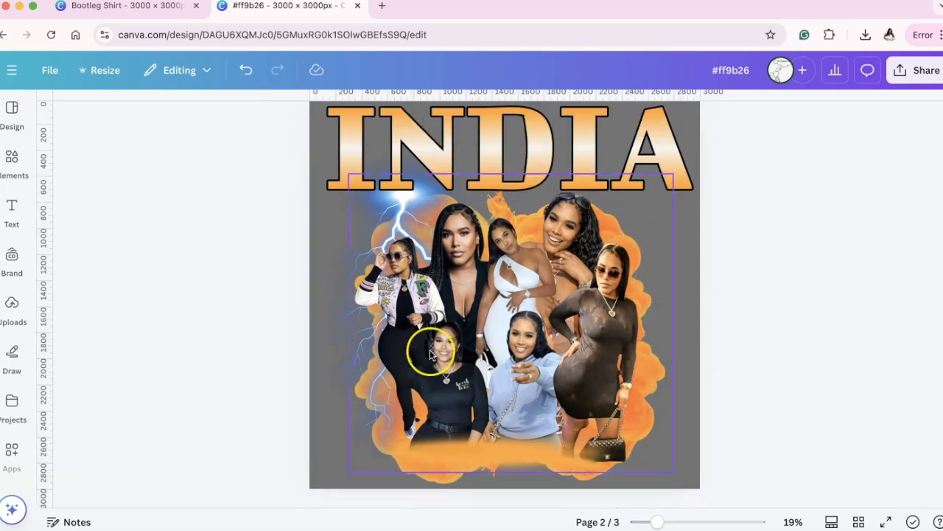
left_click(403, 188)
left_click(336, 203)
left_click(326, 279)
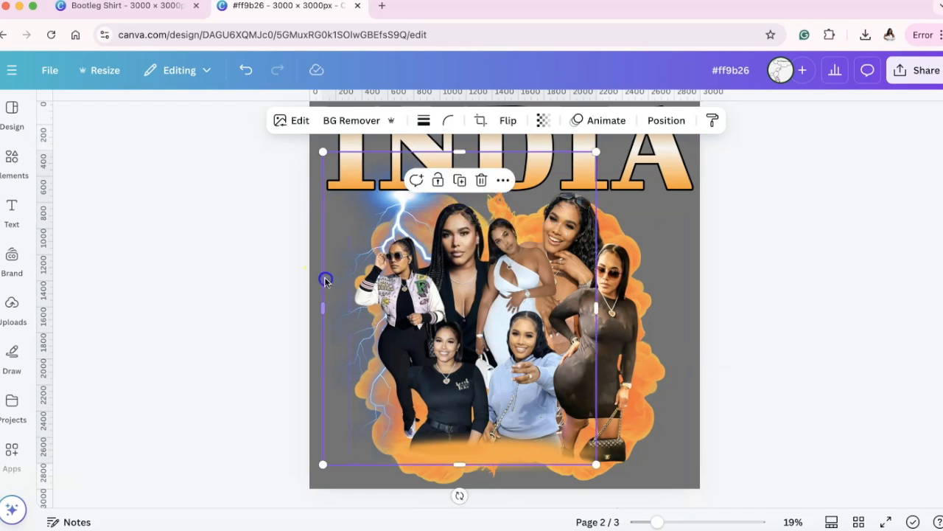
left_click(384, 206)
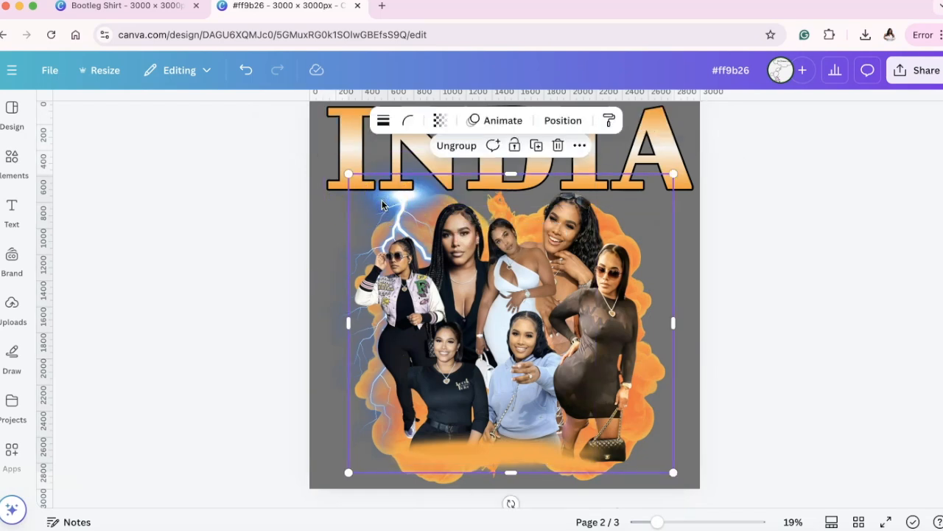
key("Delete")
key("ctrl+z")
Delete the remaining blue lightning from the duplicated page by picking it from the page's layers.
left_click(654, 189)
scroll(683, 287, "up", 1)
left_click(594, 270)
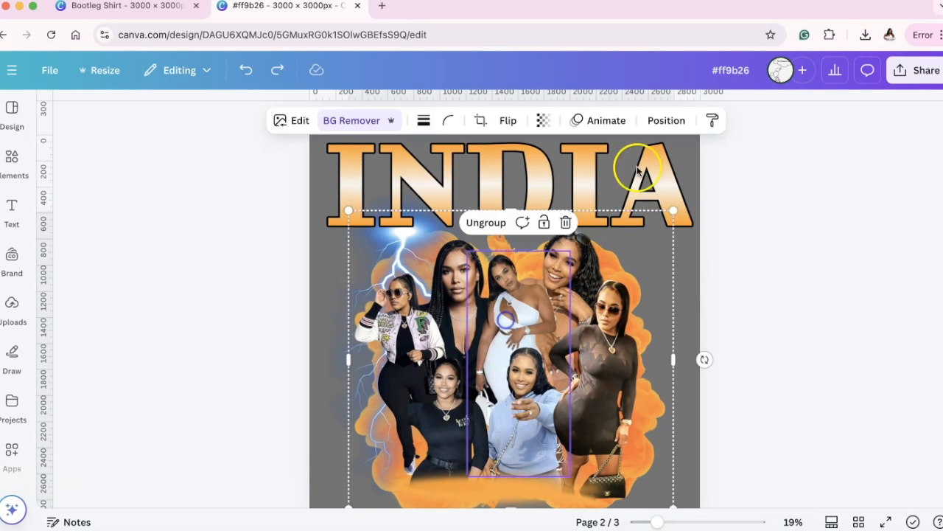
left_click(665, 120)
left_click(213, 143)
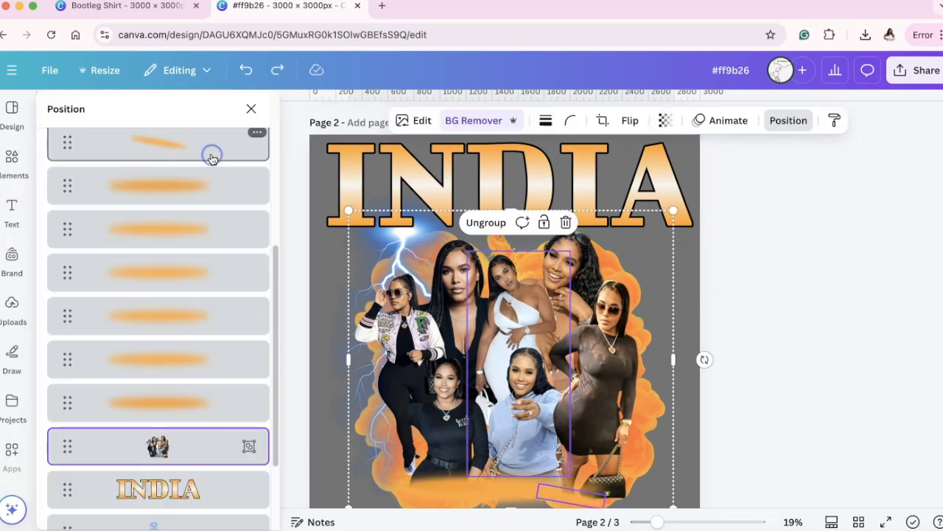
scroll(171, 347, "up", 3)
scroll(170, 348, "down", 3)
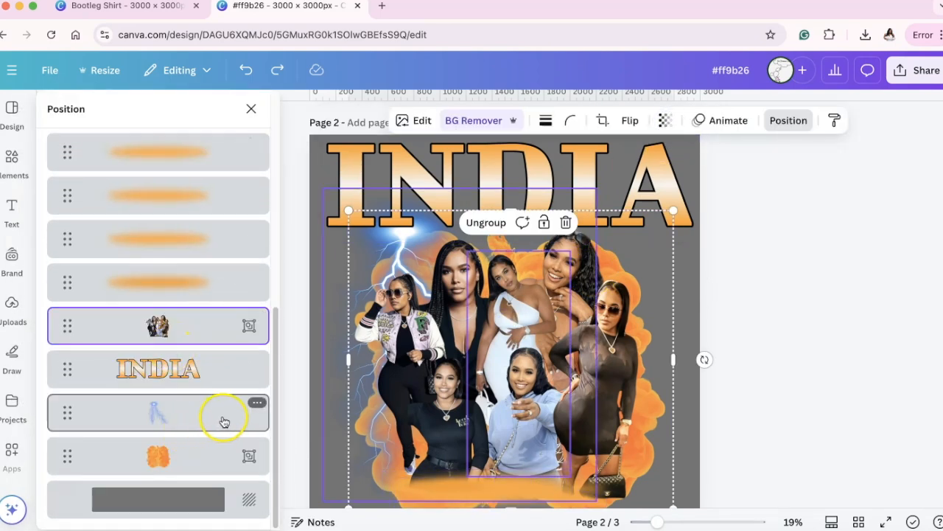
left_click(255, 404)
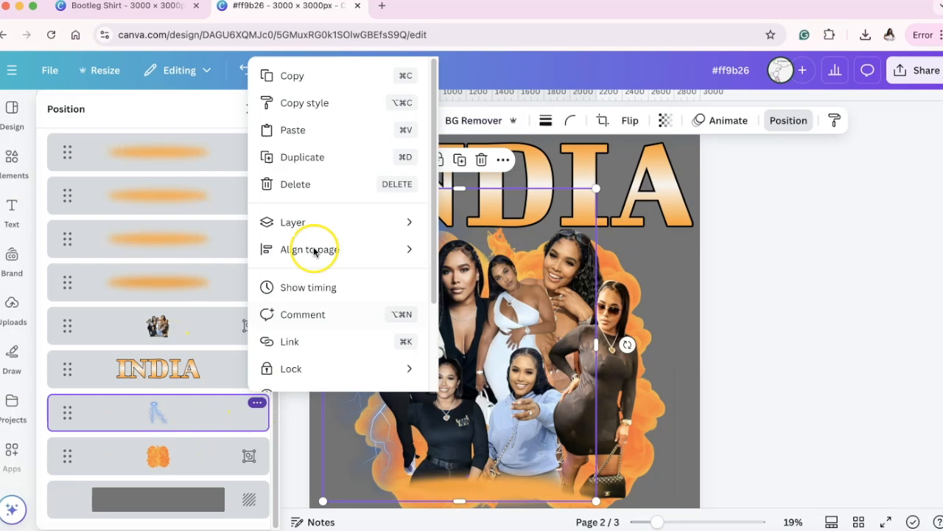
left_click(299, 184)
left_click(811, 283)
left_click(260, 338)
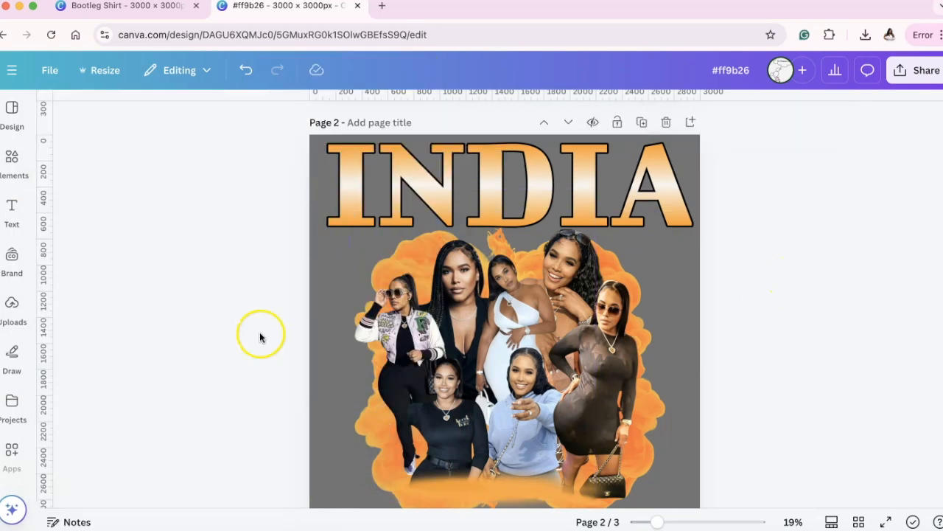
scroll(260, 337, "down", 1)
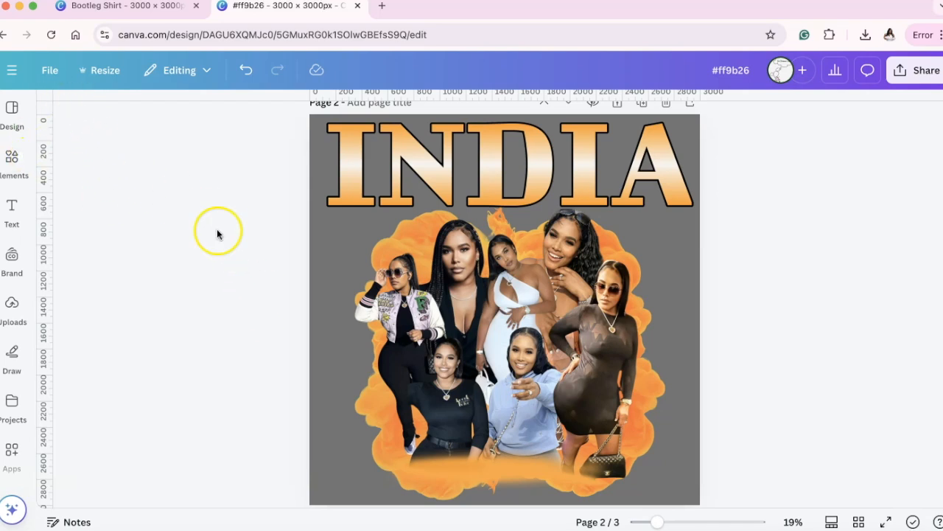
Try the glowing electric spark graphic over the upper left of the photo collage, and remove it.
left_click(14, 161)
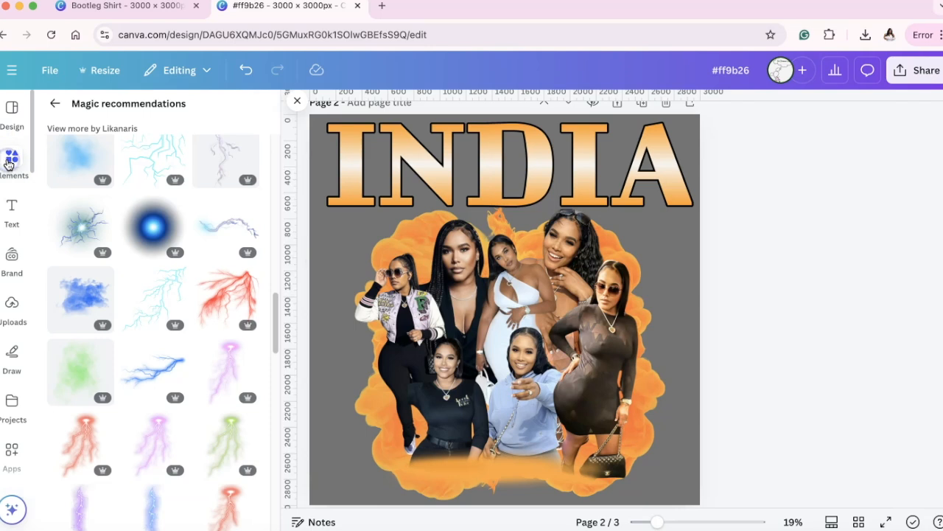
left_click(85, 230)
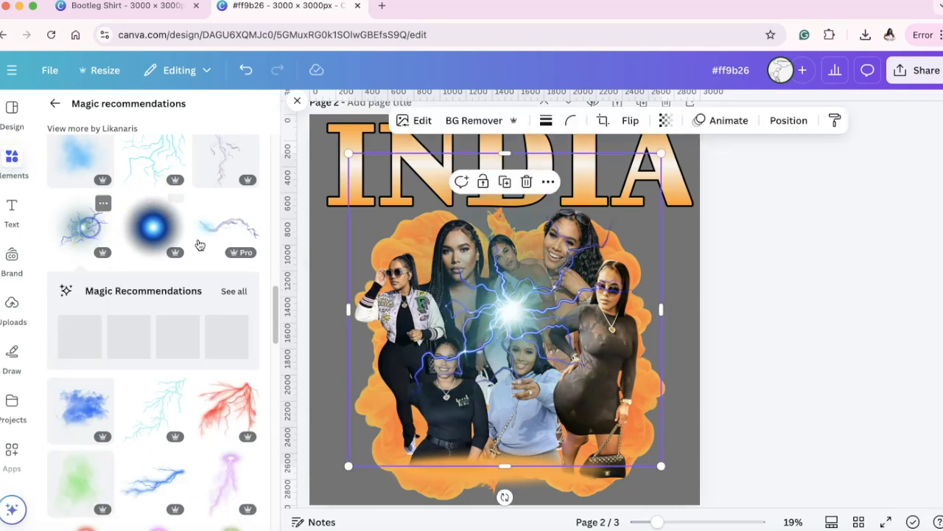
left_click_drag(534, 324, 376, 232)
key("Delete")
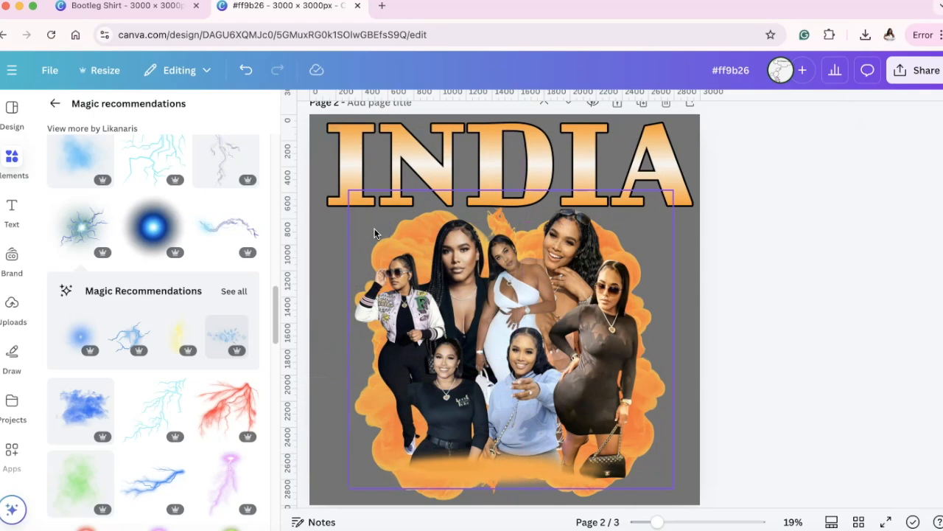
Browse the recommended graphics, try the blue star flare over the title's first letter, and remove it.
scroll(104, 225, "down", 2)
scroll(104, 227, "up", 2)
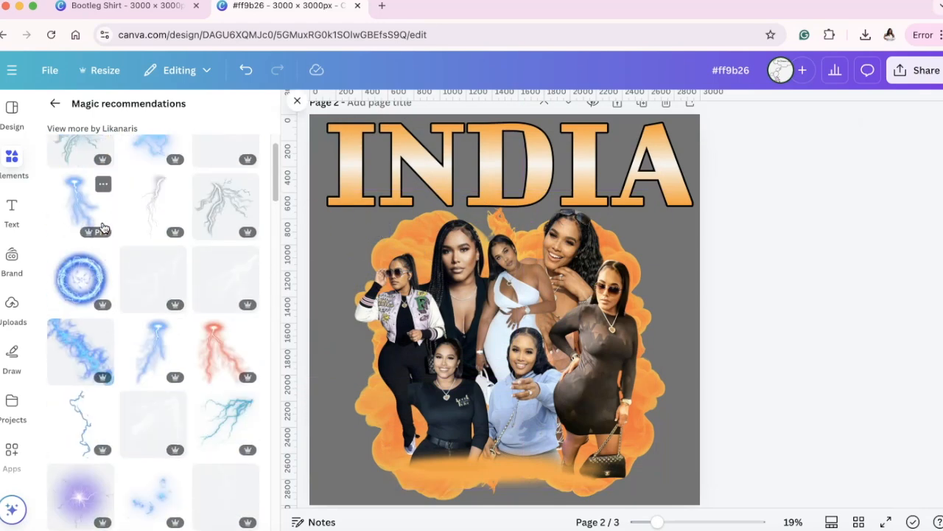
scroll(104, 228, "down", 2)
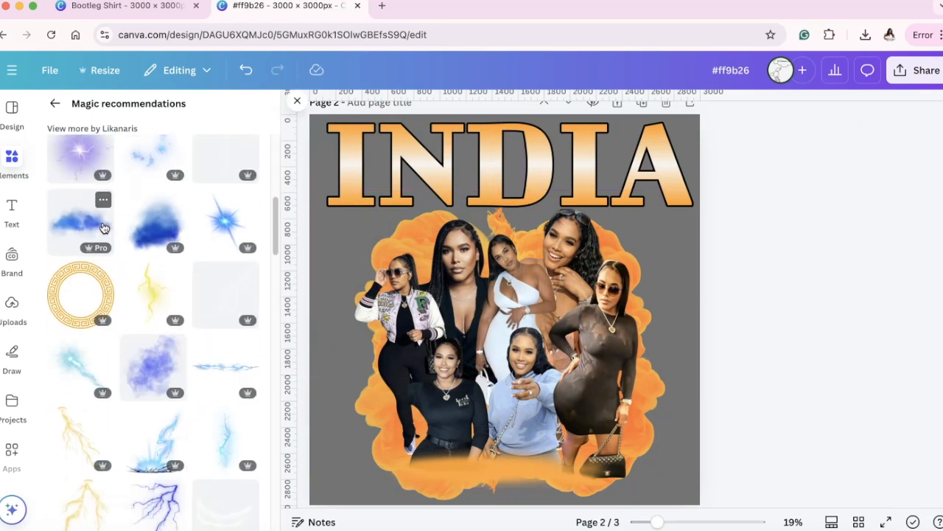
scroll(104, 227, "up", 2)
left_click(200, 192)
left_click_drag(459, 288, 368, 176)
key("Delete")
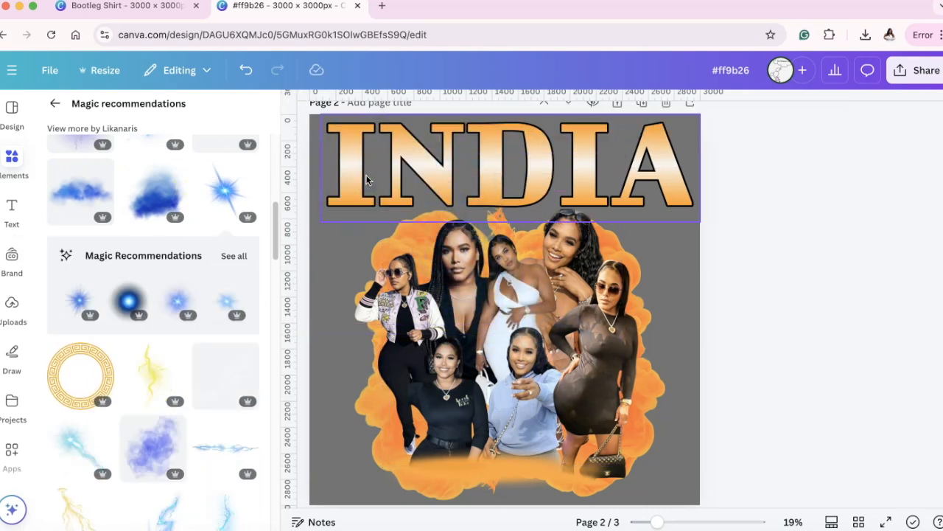
Switch to the Bootleg Shirt design and inspect the dark lightning graphic behind the photos on page 1.
left_click(117, 7)
left_click(325, 148)
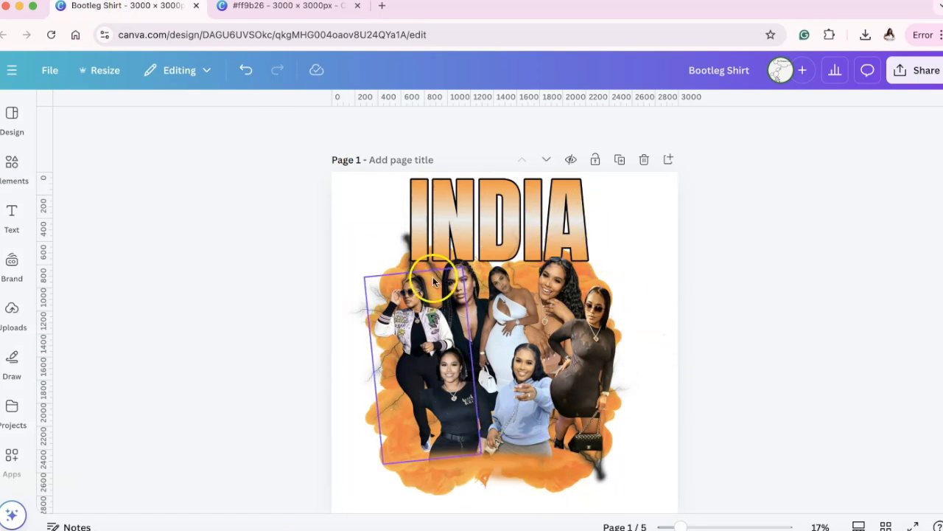
left_click(391, 244)
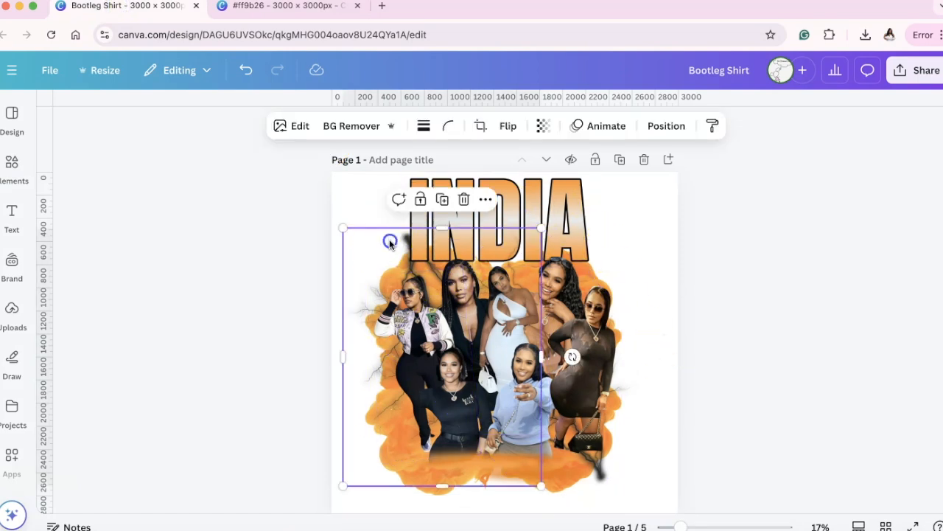
left_click(695, 281)
Review the shirt versions on pages 2 to 4 and examine the star flares over the page 4 title.
scroll(695, 282, "down", 5)
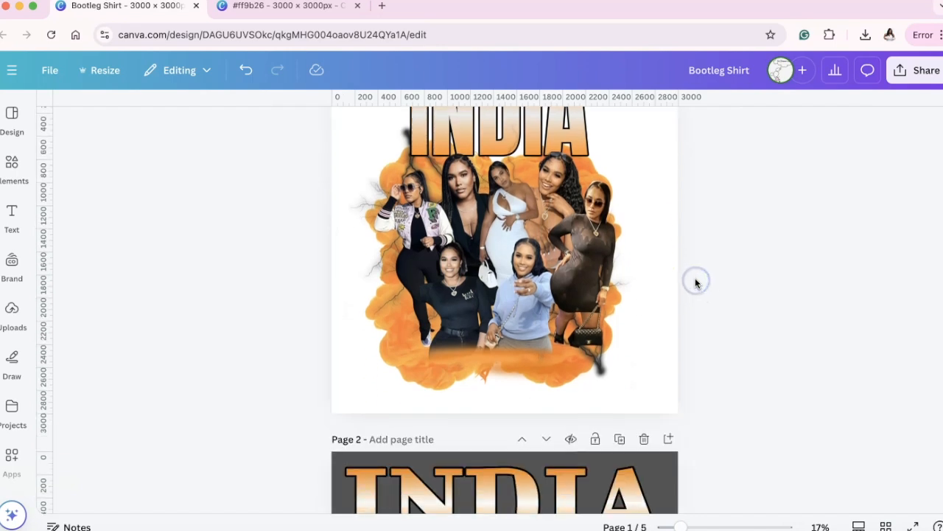
scroll(696, 279, "down", 2)
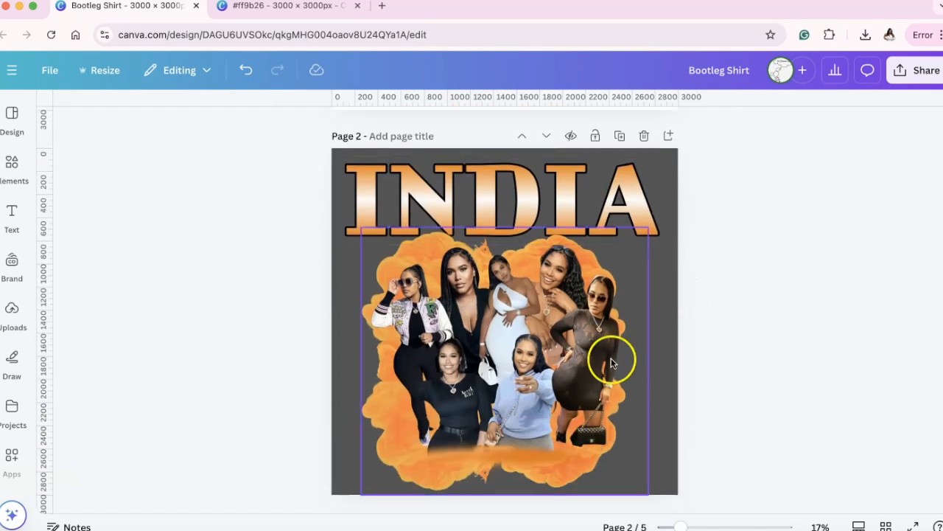
scroll(753, 400, "down", 5)
scroll(752, 400, "up", 2)
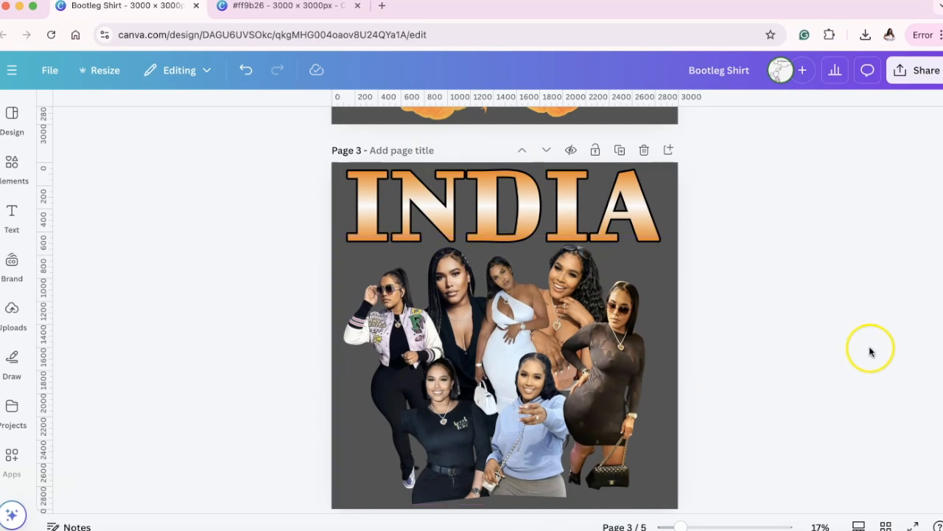
scroll(870, 349, "down", 10)
scroll(765, 353, "down", 2)
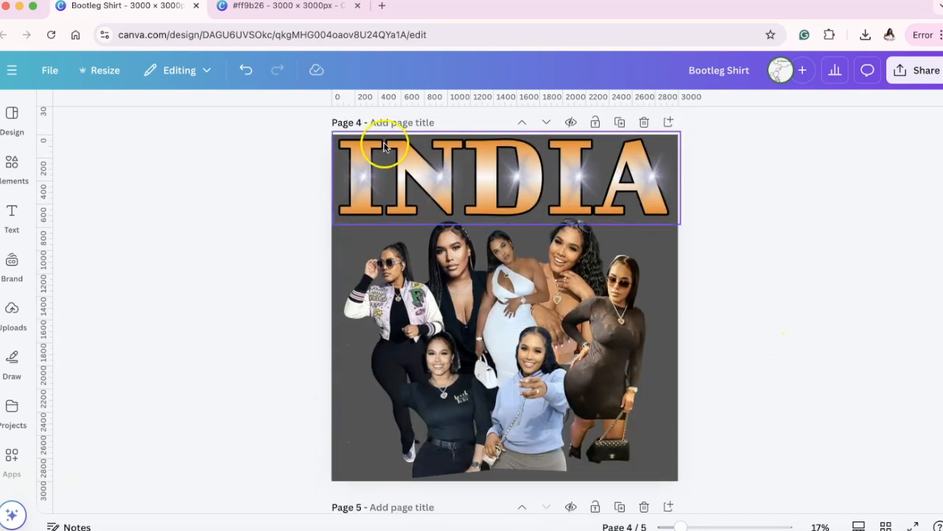
left_click(361, 171)
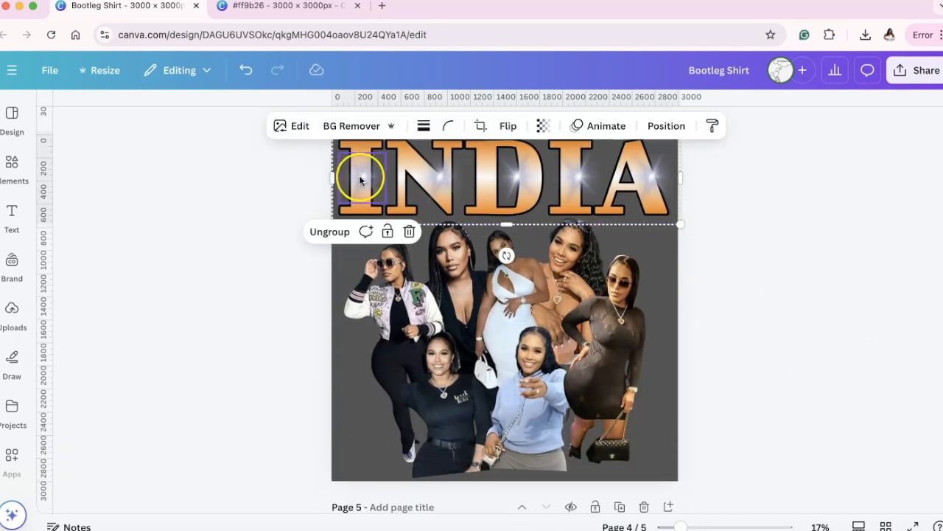
left_click(772, 276)
scroll(772, 275, "up", 1)
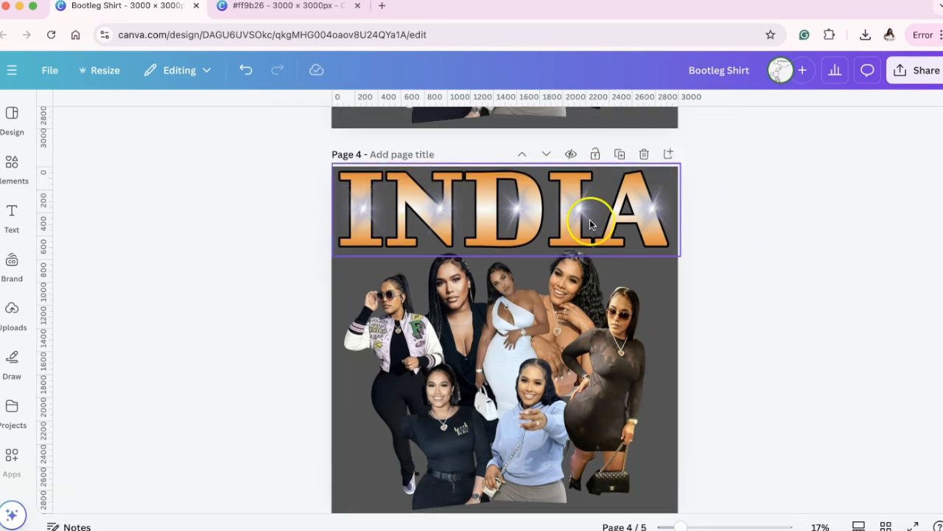
Review the shirt version with star flares and orange clouds on page 5, and compare it with the versions on pages 4 to 1.
scroll(863, 270, "down", 8)
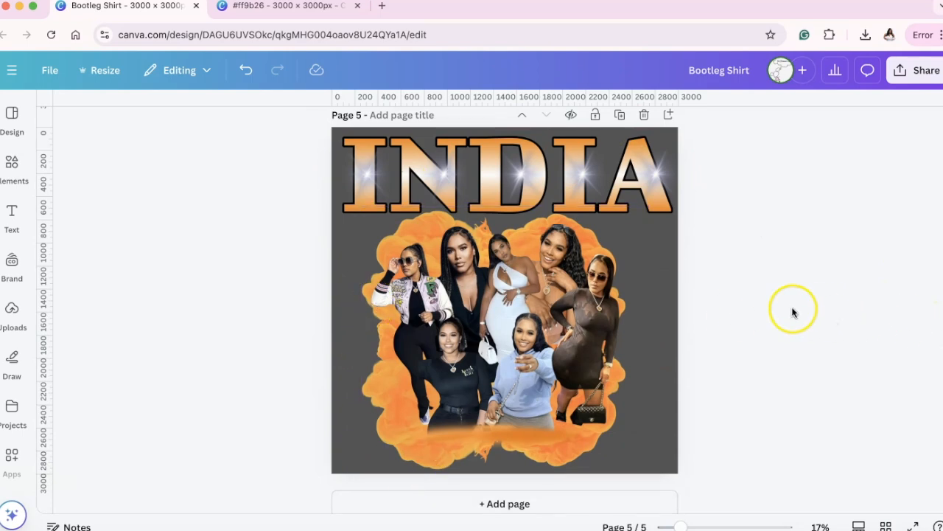
scroll(791, 312, "up", 1)
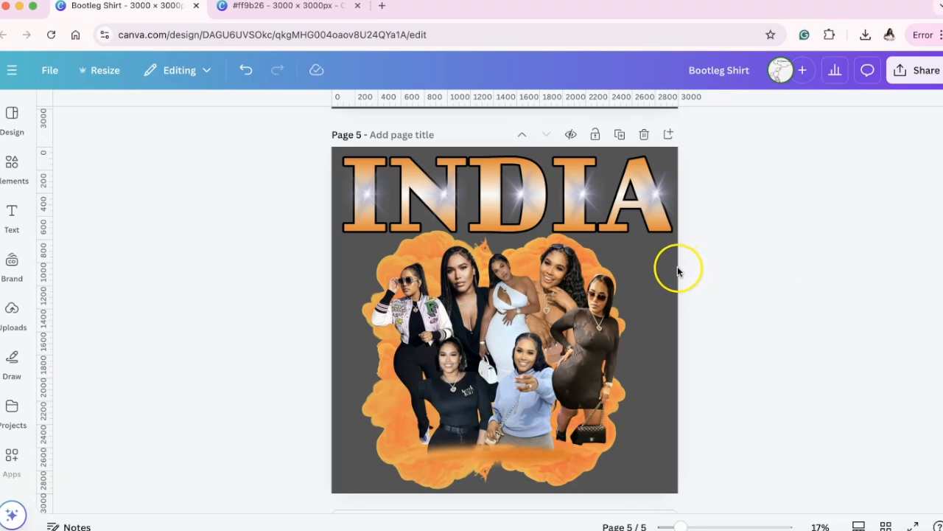
scroll(677, 269, "up", 5)
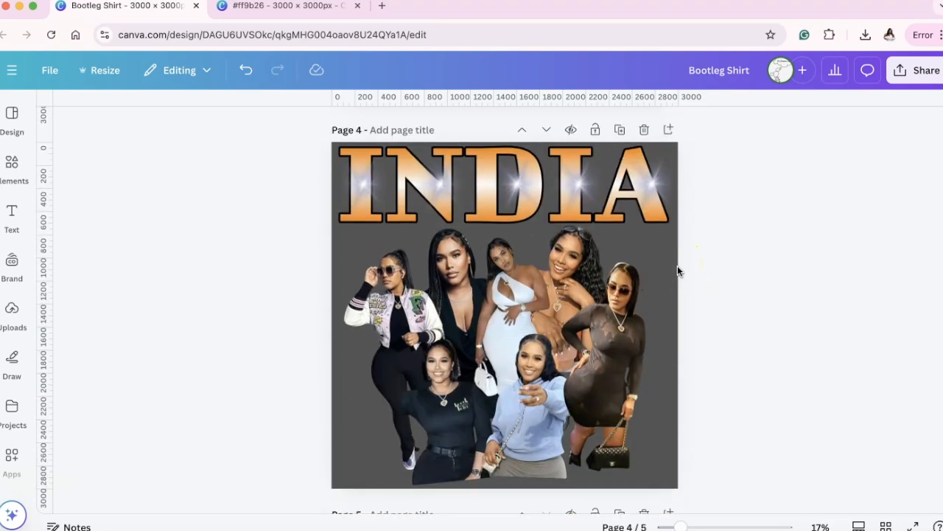
scroll(677, 270, "up", 4)
scroll(678, 271, "up", 1)
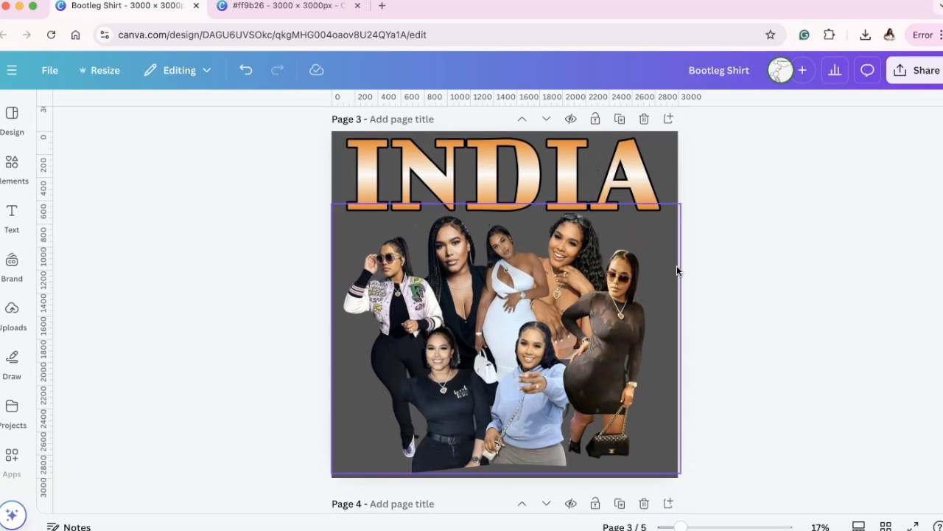
scroll(677, 270, "up", 5)
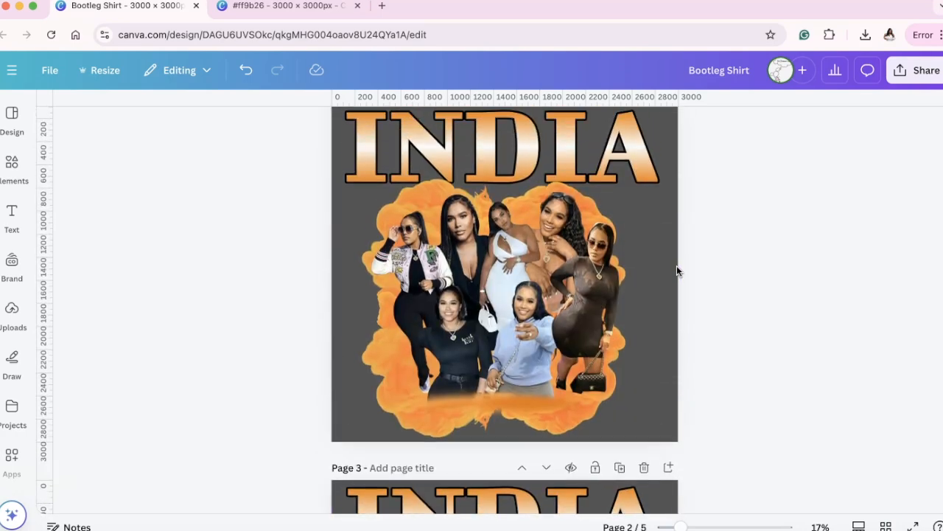
scroll(676, 271, "up", 5)
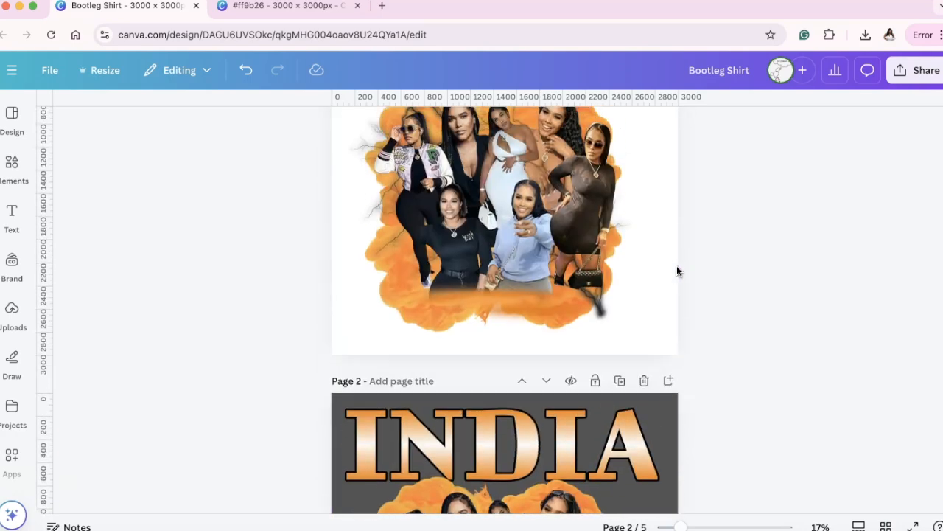
left_click(766, 220)
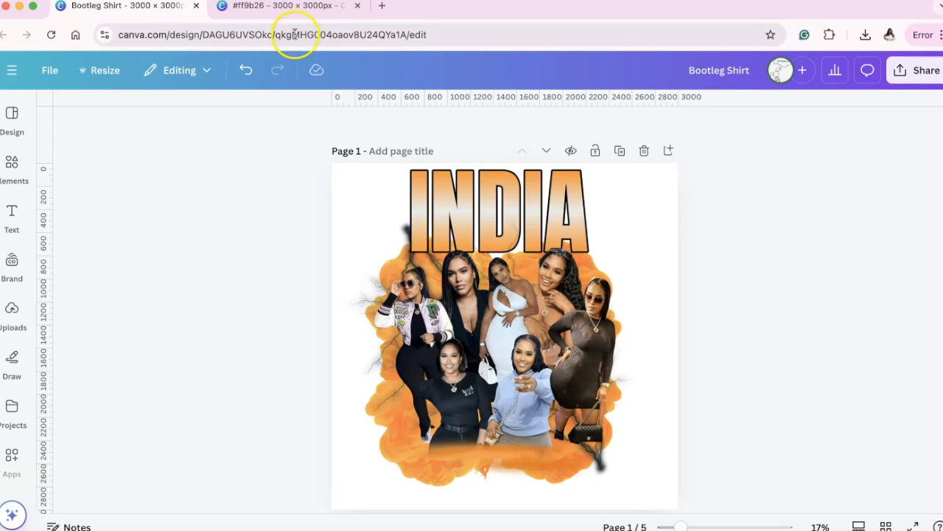
Switch to the #ff9b26 design, close the graphics recommendations, and compare the lightning version on page 1 with the plain cloud version on page 2.
left_click(291, 7)
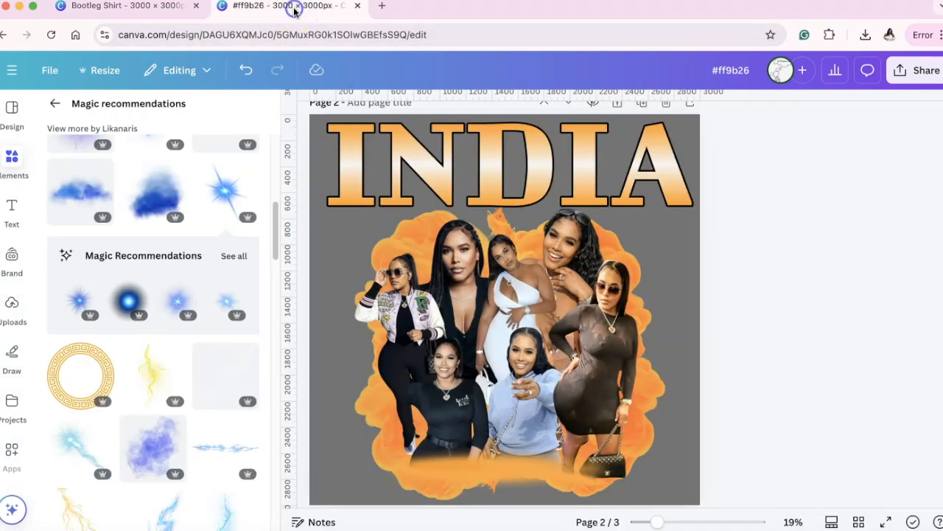
left_click(299, 108)
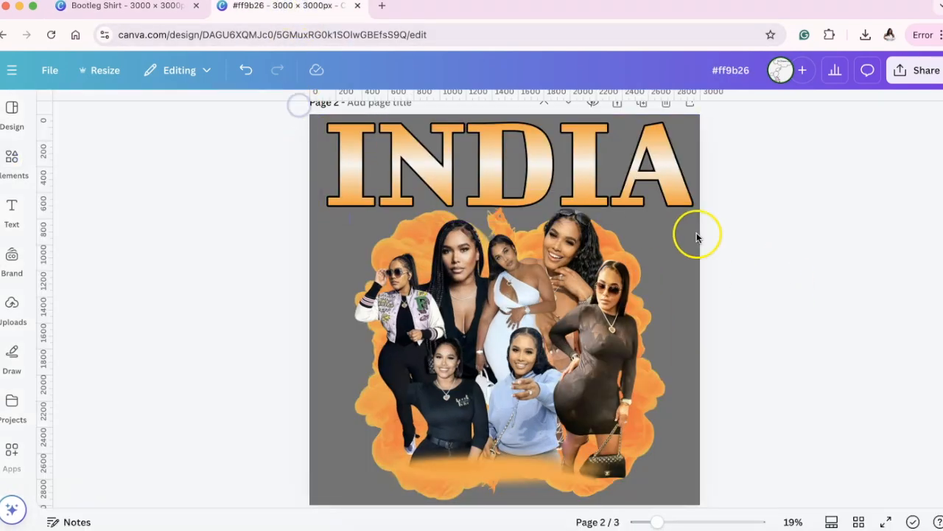
scroll(744, 240, "up", 6)
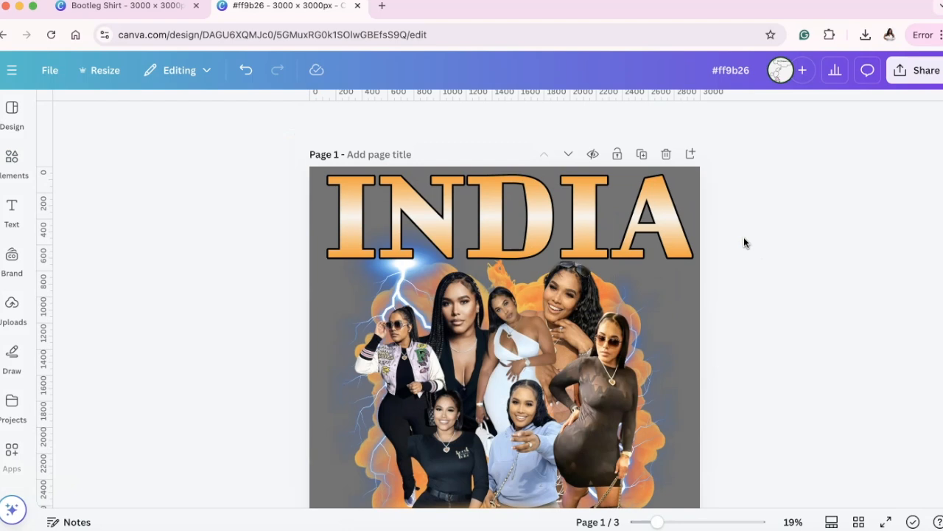
scroll(745, 241, "down", 1)
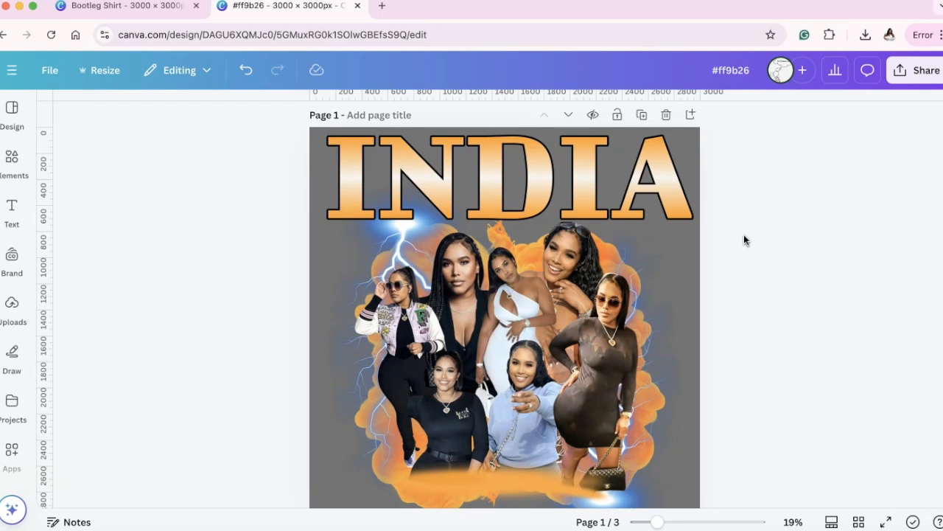
scroll(744, 239, "down", 12)
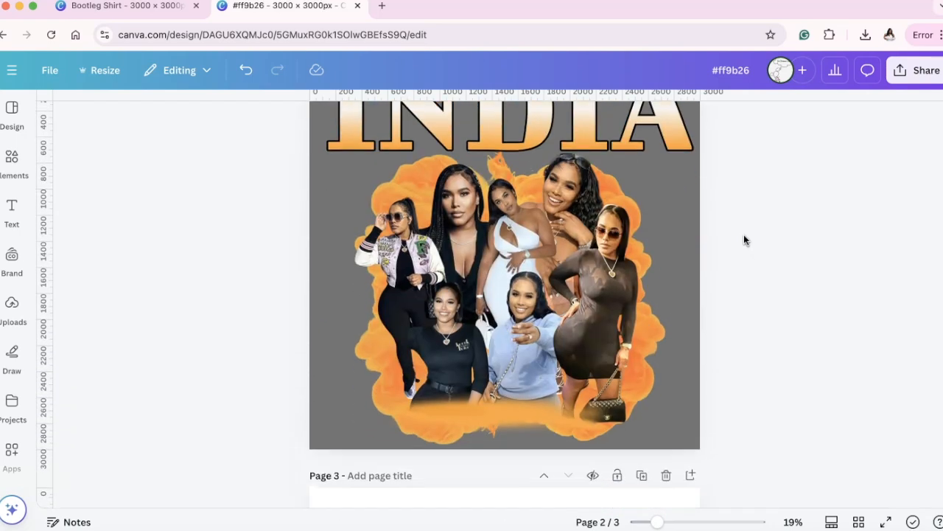
scroll(744, 235, "up", 2)
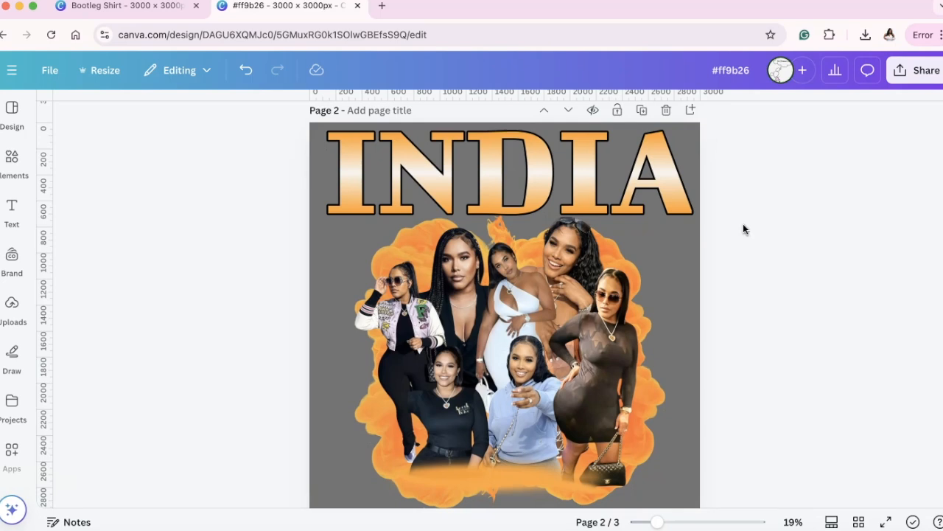
left_click(222, 356)
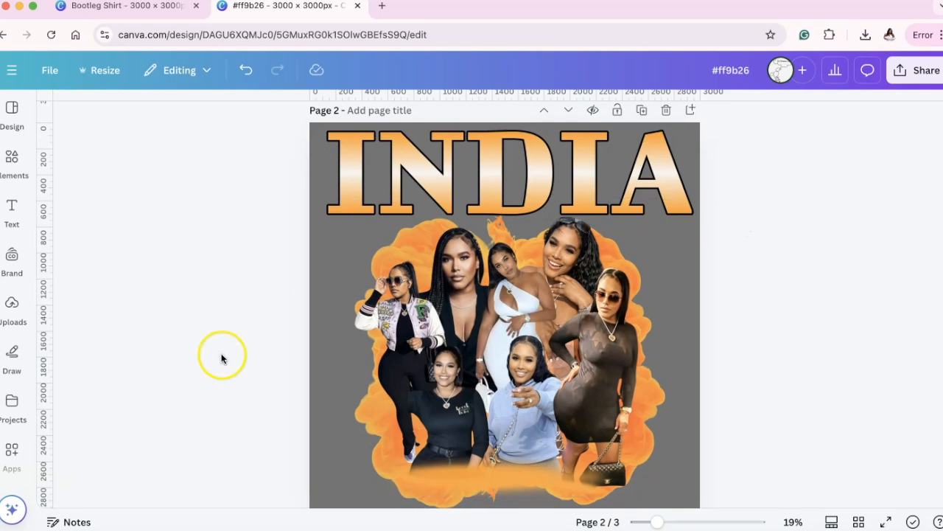